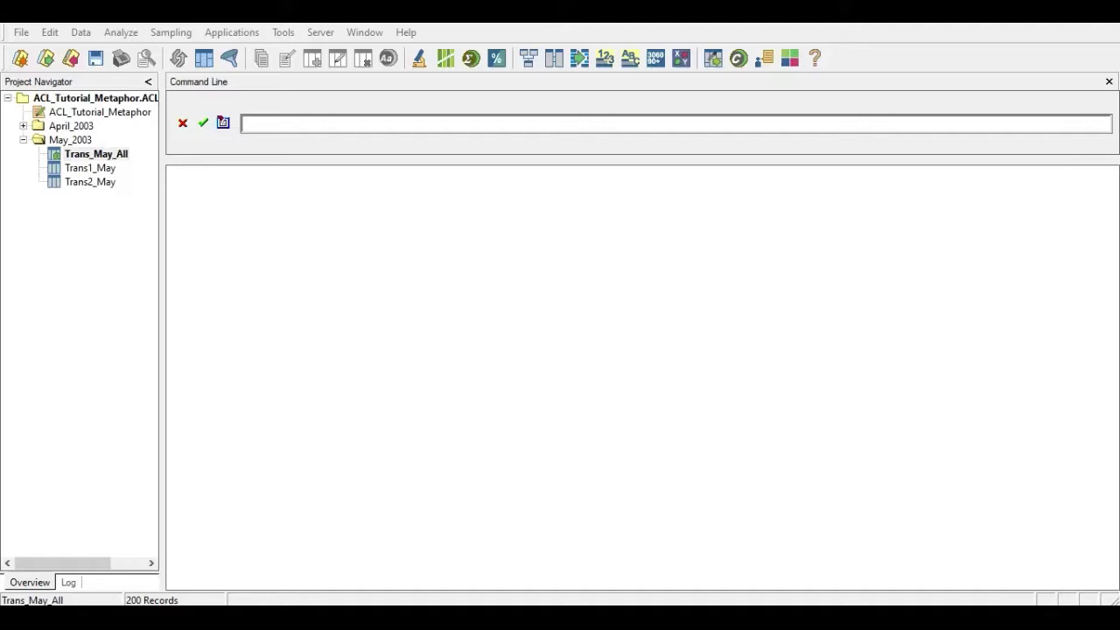
Review the combined-table duplicates instructions and the exercises on page 77 of the ACL_in_Practice PDF in the browser
key(alt+Tab)
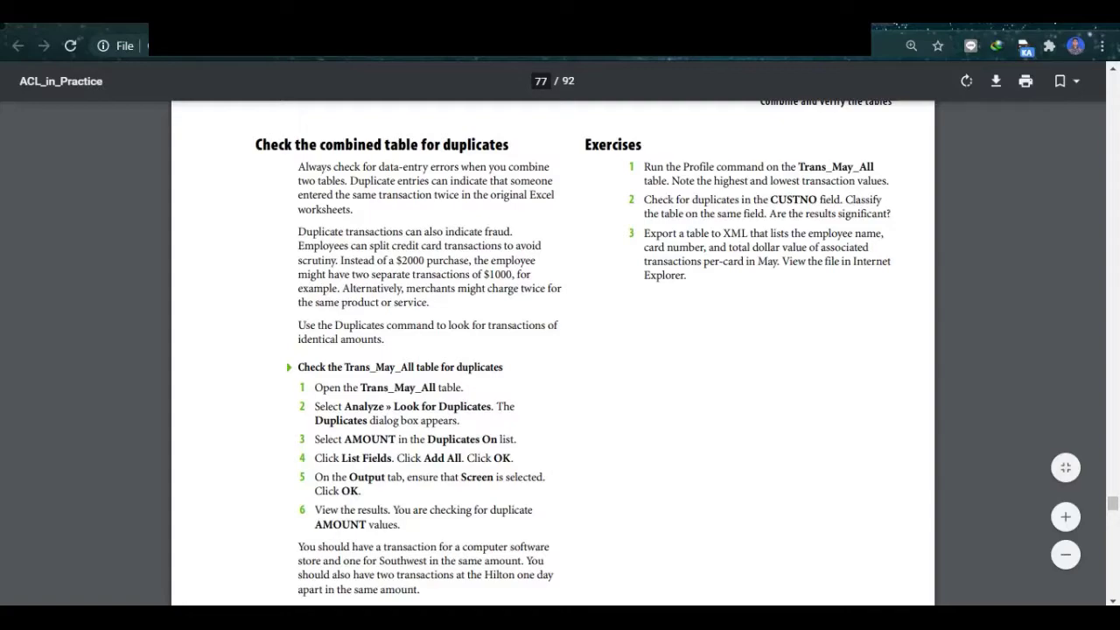
mouse_move(768, 617)
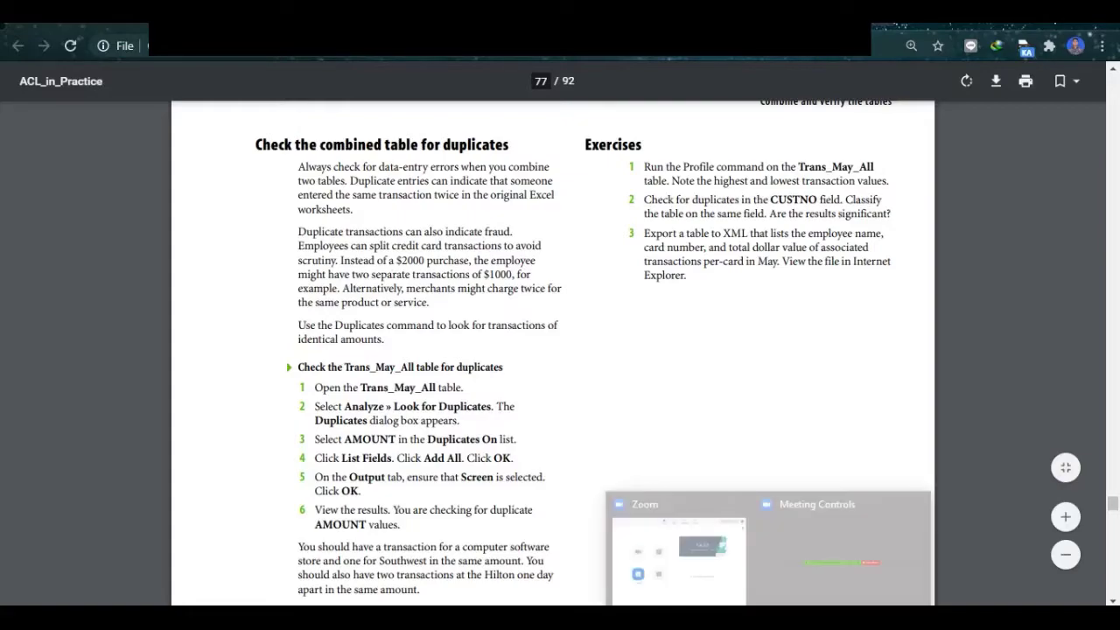
click(679, 560)
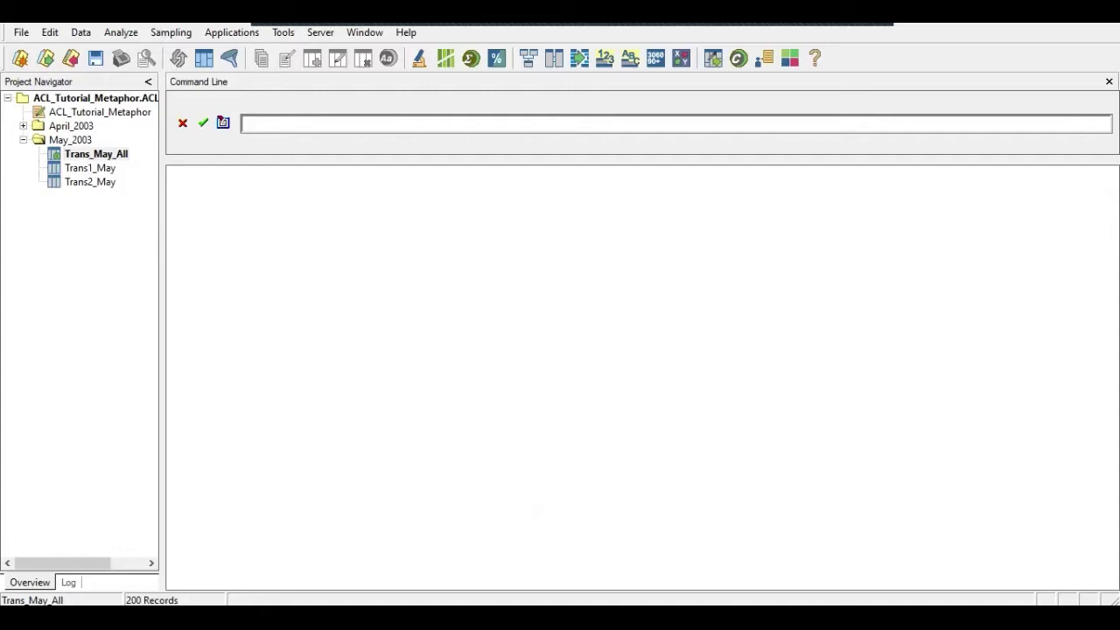
key(alt+Tab)
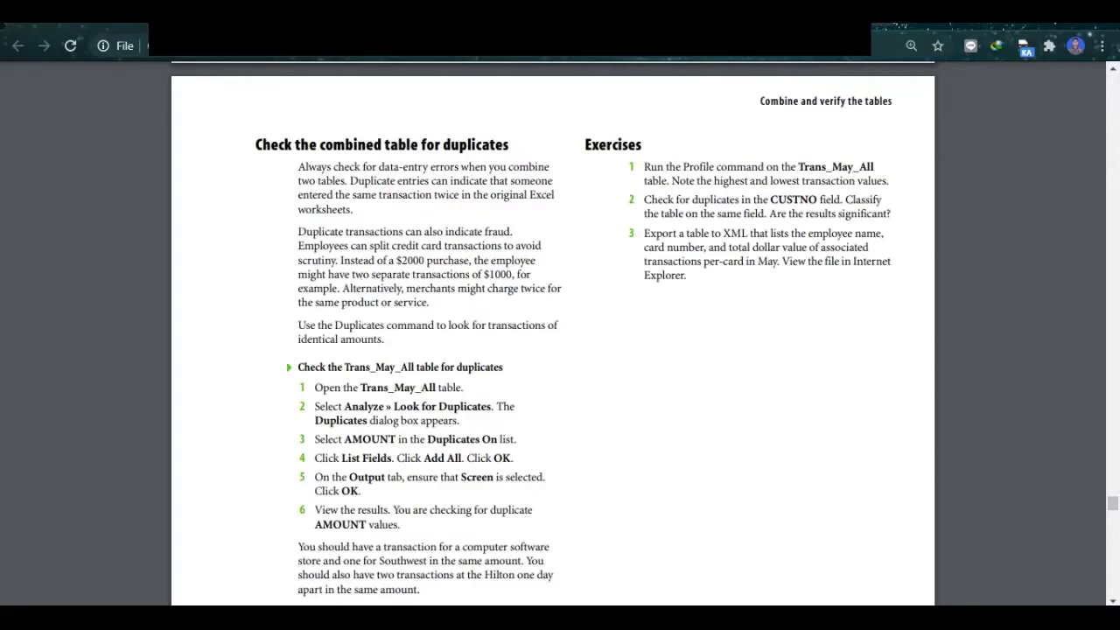
scroll(553, 332, up, 10)
scroll(553, 333, down, 2)
scroll(553, 333, up, 10)
scroll(553, 333, down, 5)
scroll(553, 333, down, 15)
scroll(553, 333, down, 1)
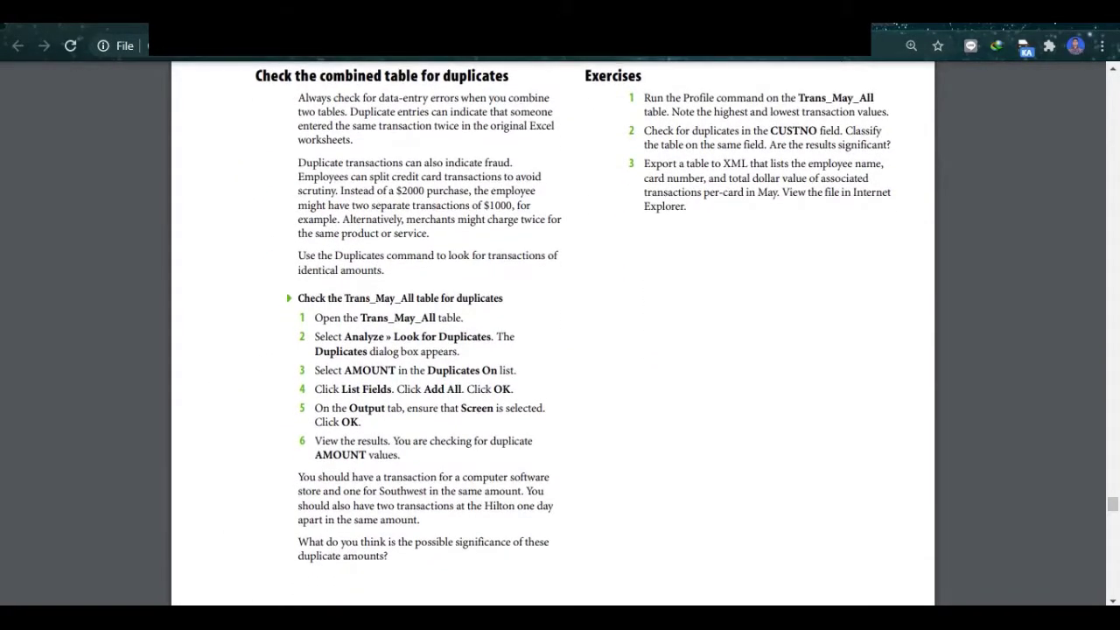
key(alt+Tab)
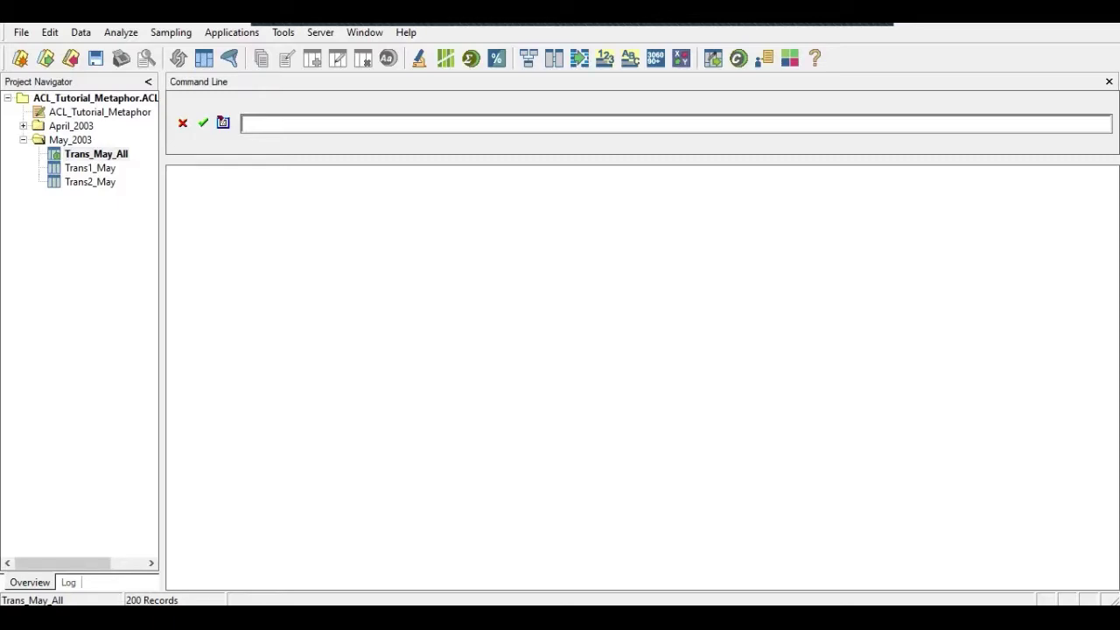
key(alt+Tab)
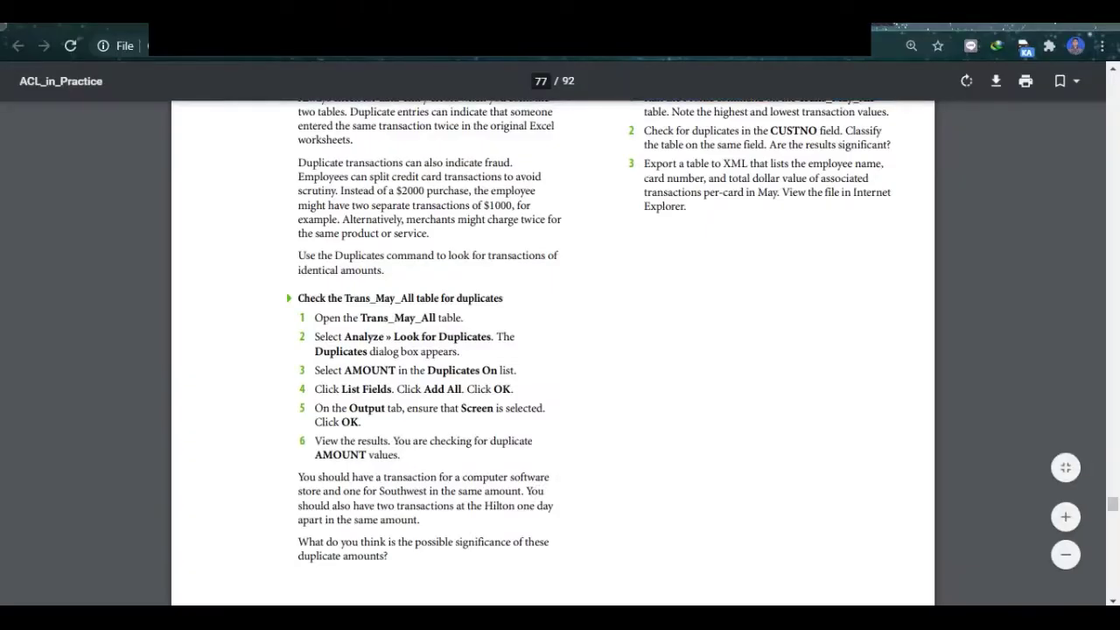
key(alt+Tab)
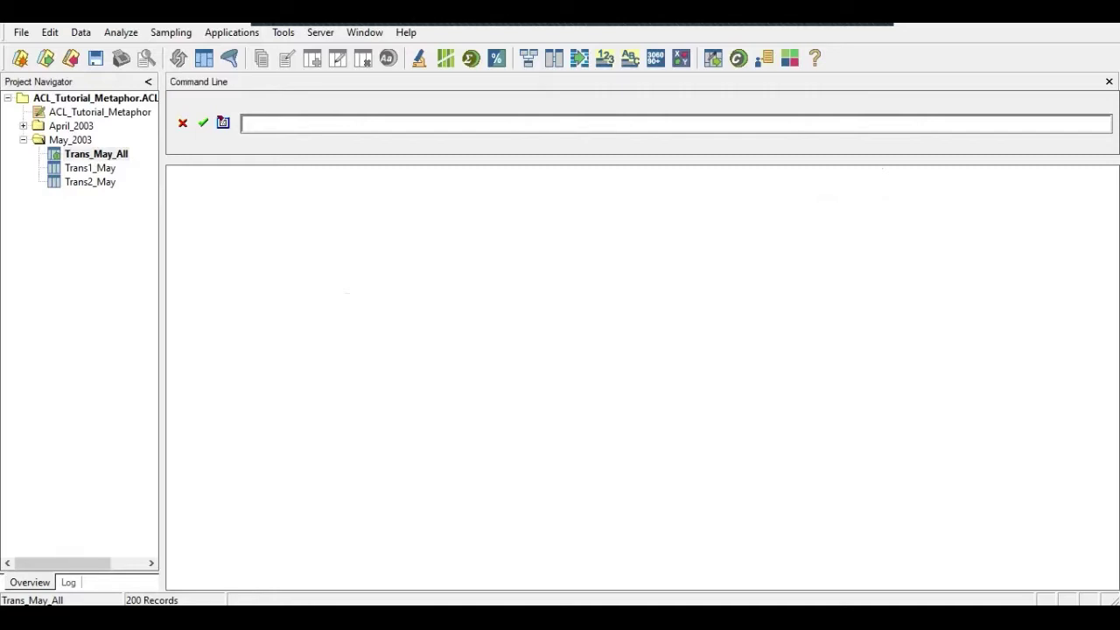
Select the Trans_May_All table and consult exercise 1 about profiling it in the ACL_in_Practice PDF
click(90, 167)
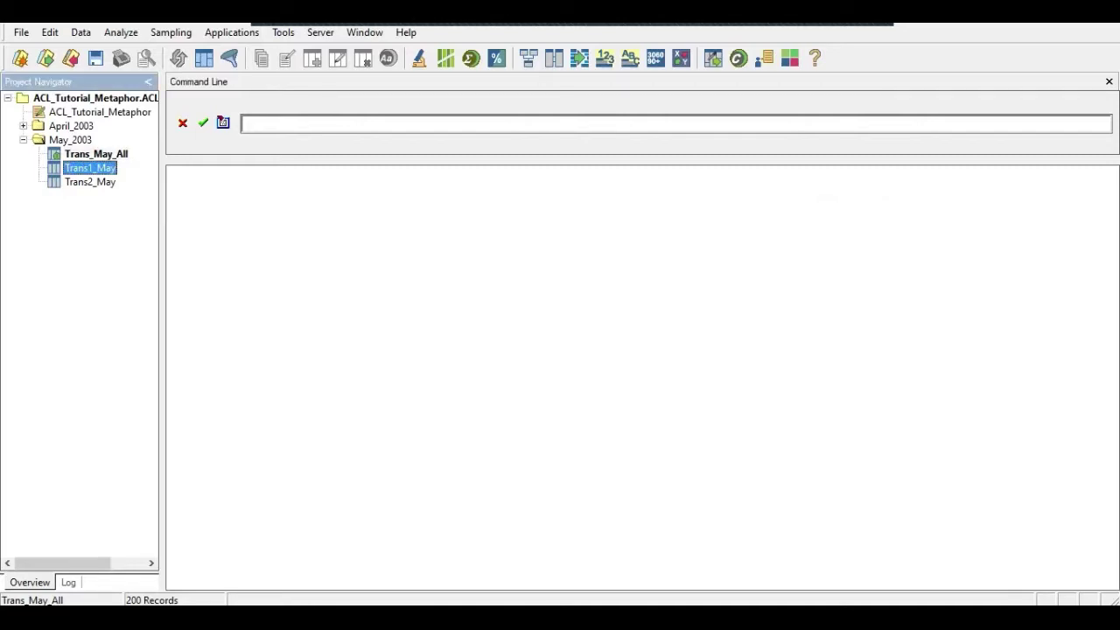
click(91, 181)
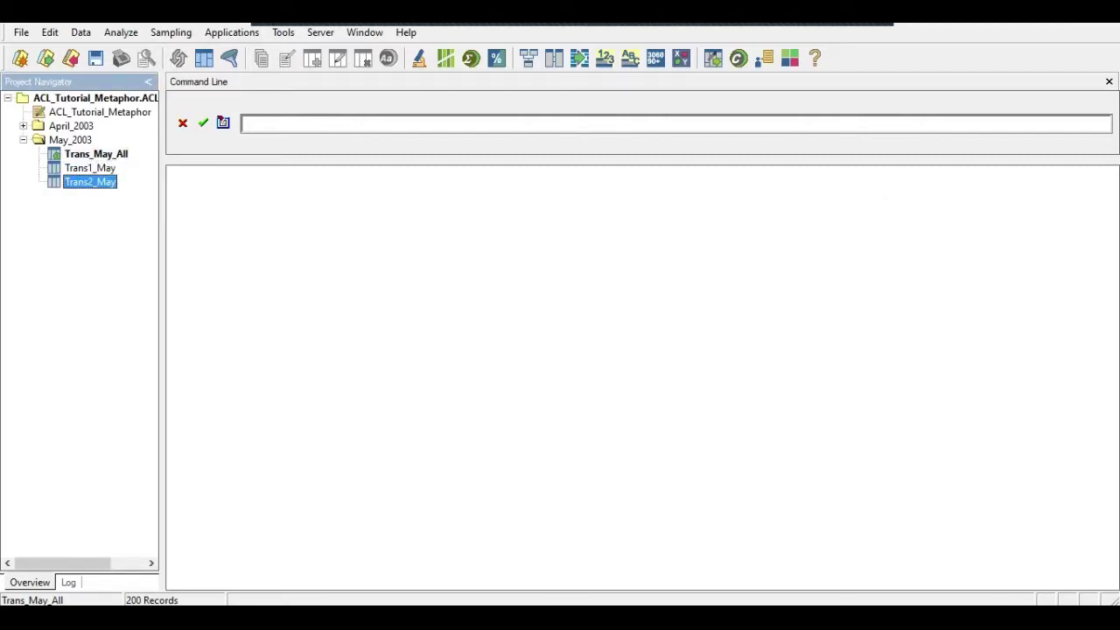
click(97, 153)
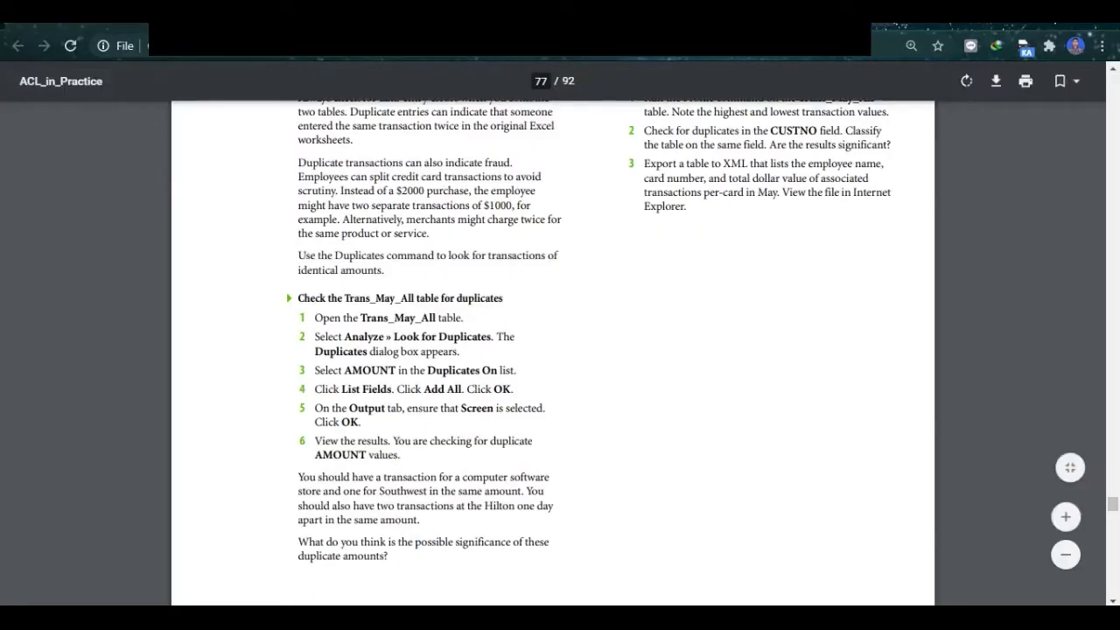
scroll(560, 350, up, 1)
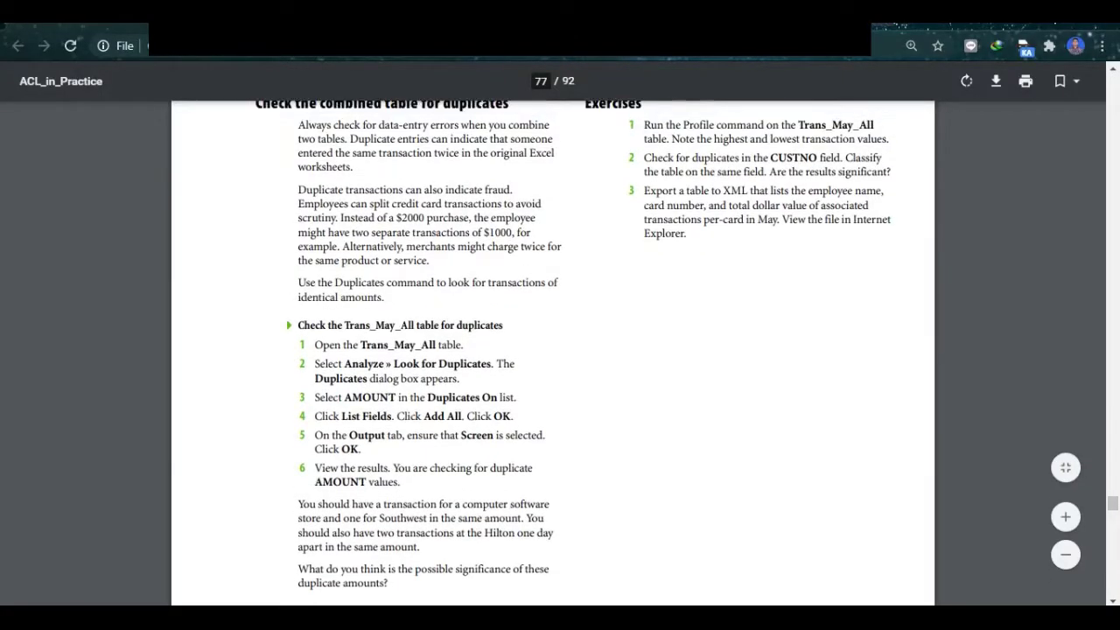
scroll(560, 350, up, 1)
drag(644, 138, 889, 154)
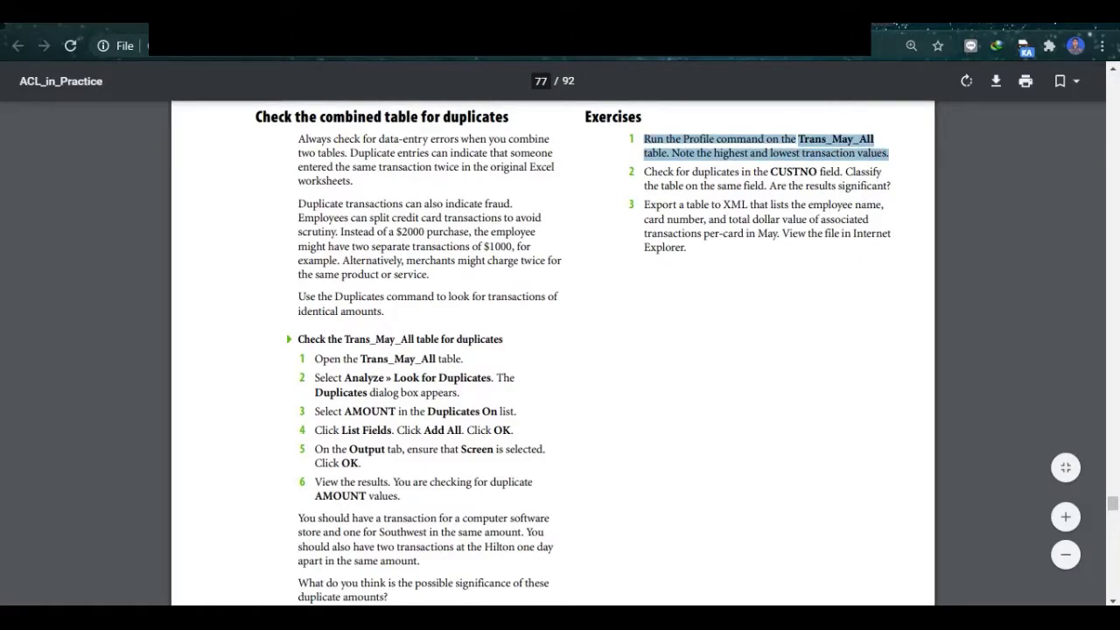
key(alt+Tab)
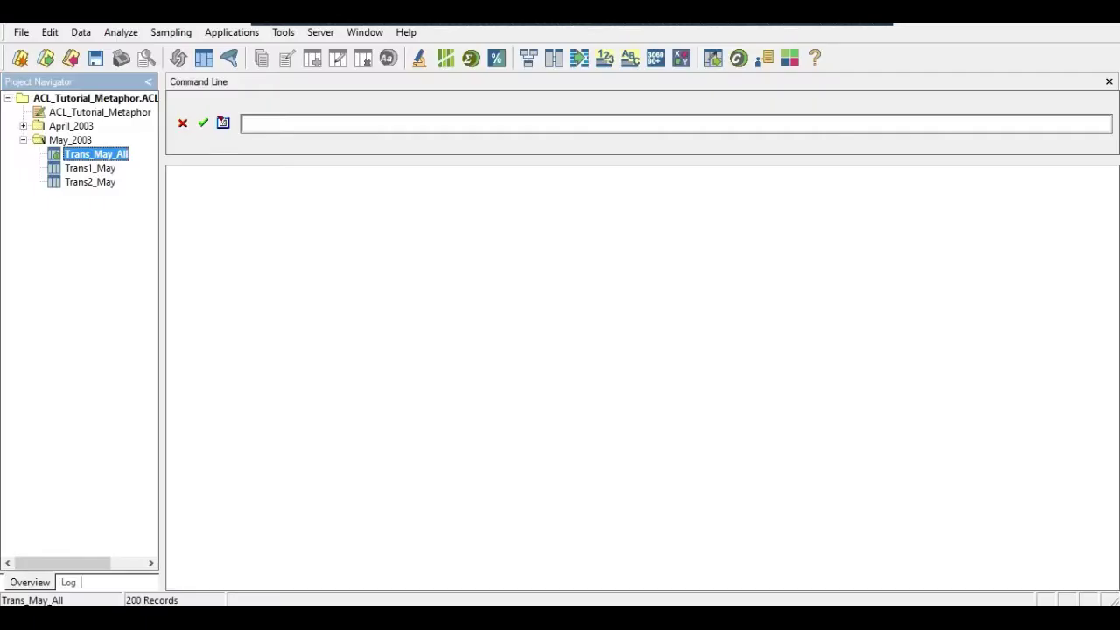
Open the Trans_May_All table in ACL and run the Profile command on its AMOUNT field
double_click(96, 154)
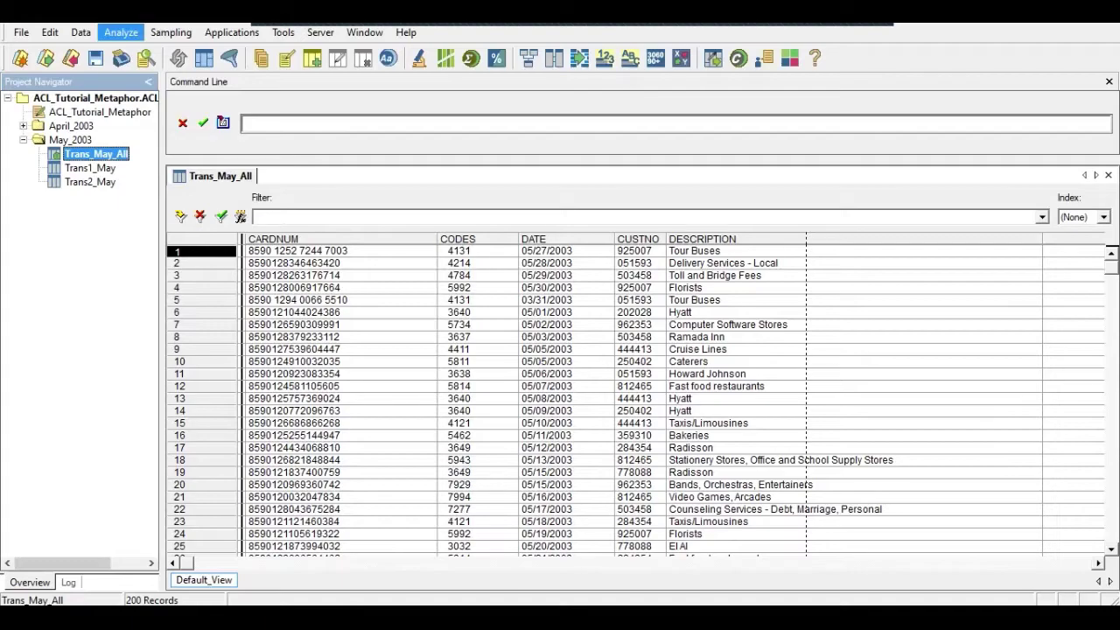
key(alt+a)
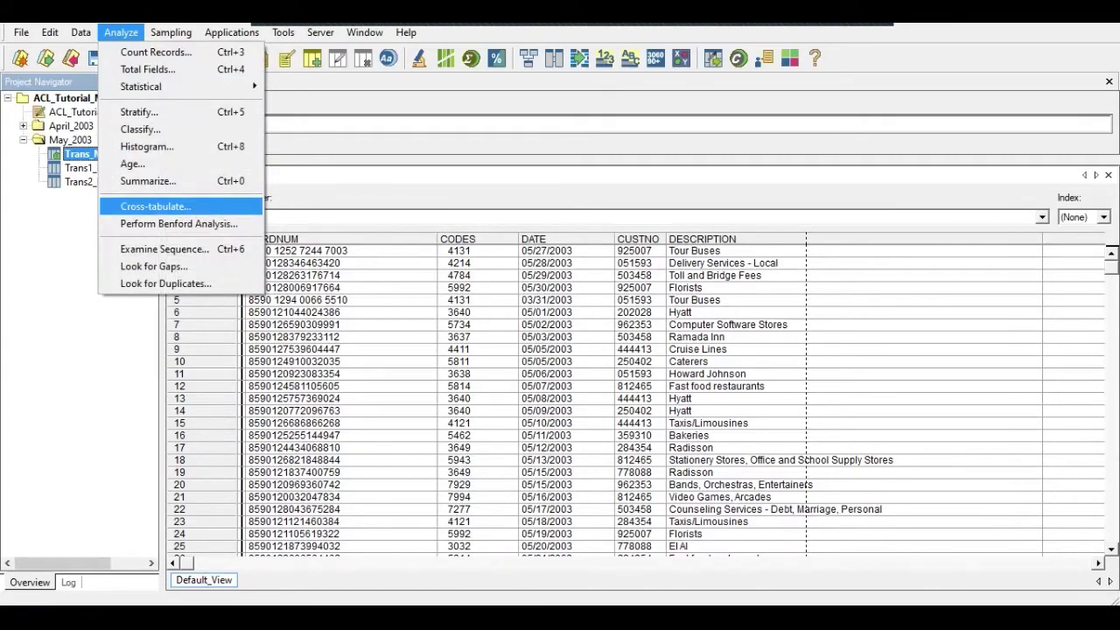
mouse_move(175, 86)
key(Right)
key(Down)
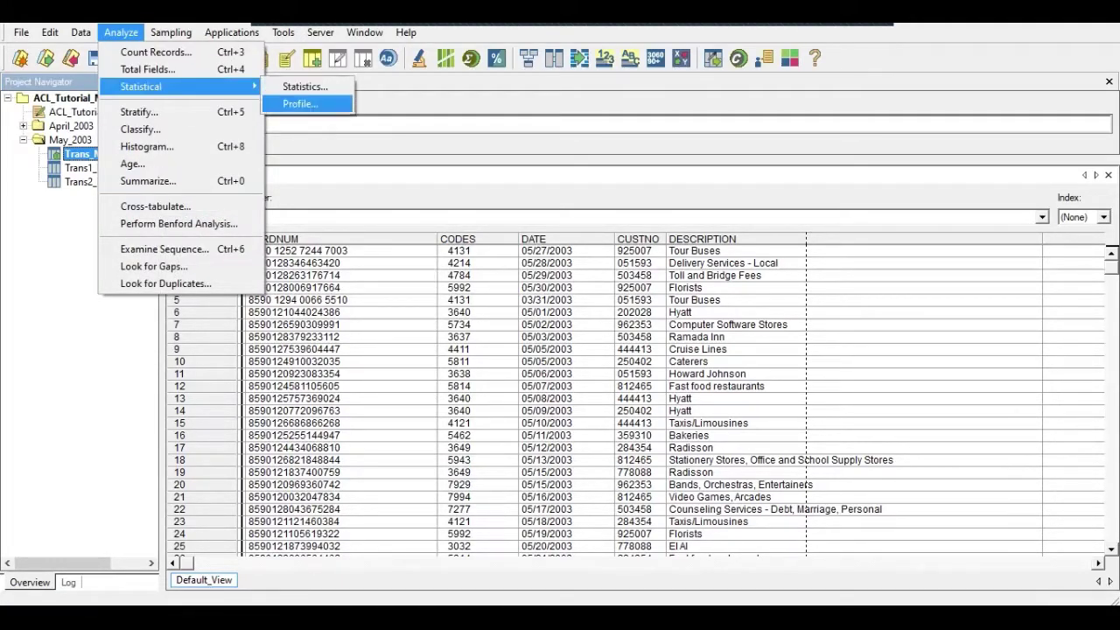
key(Return)
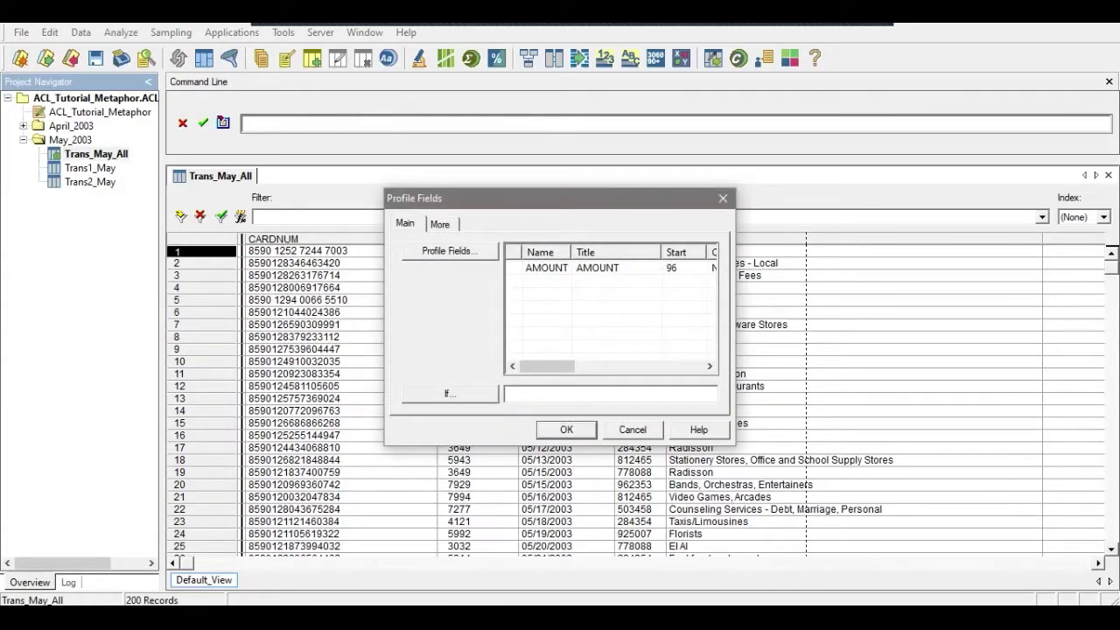
click(547, 268)
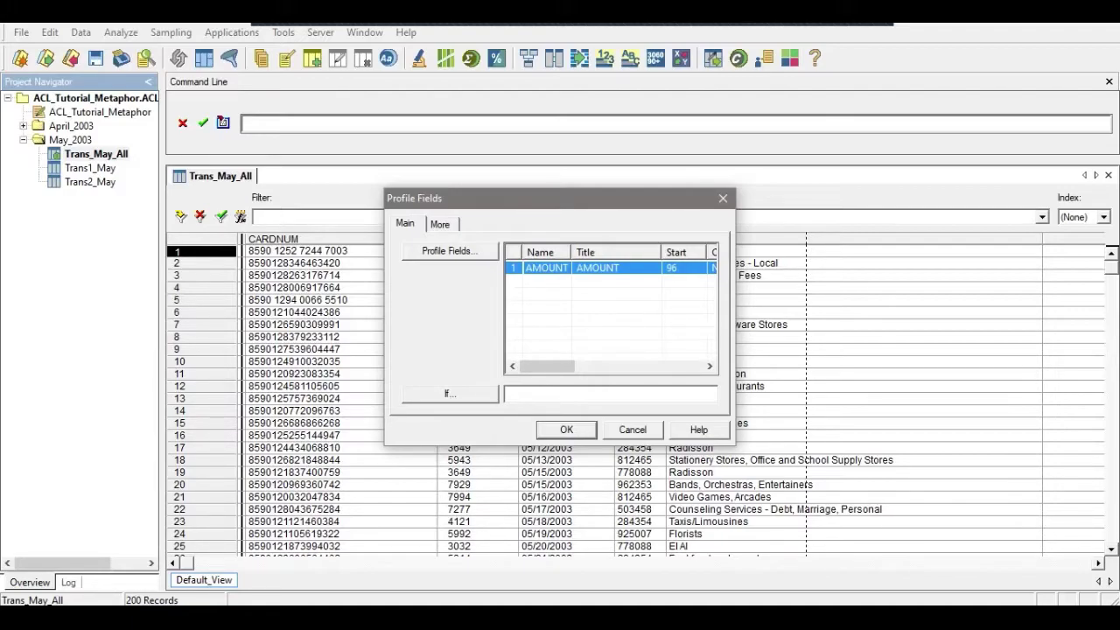
key(Return)
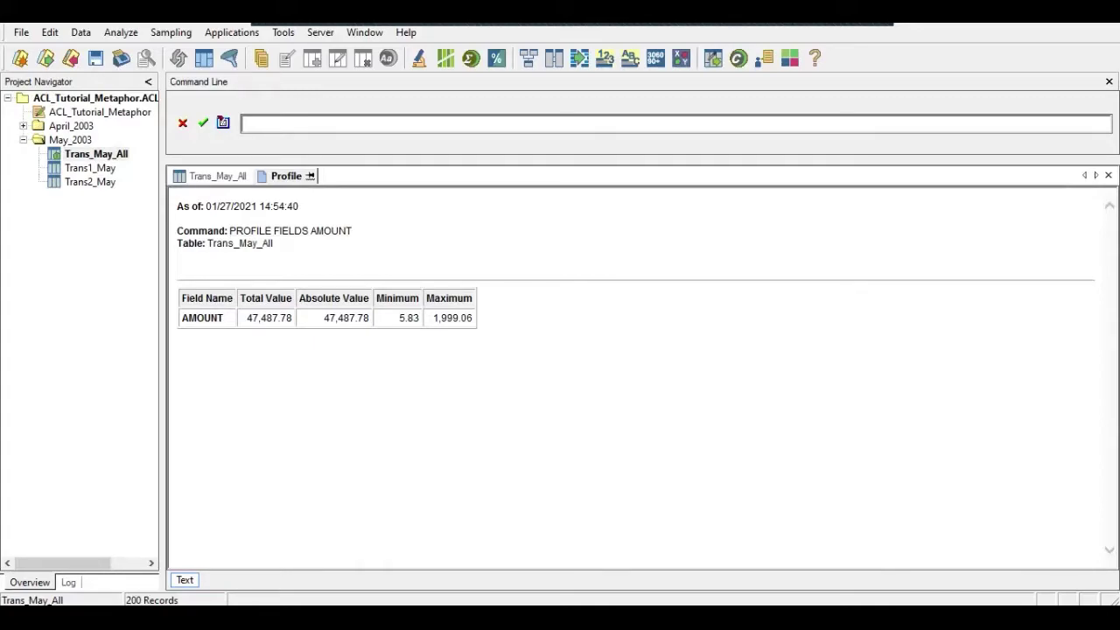
Examine the minimum and maximum transaction values of the AMOUNT field in the Profile results
drag(377, 298, 472, 299)
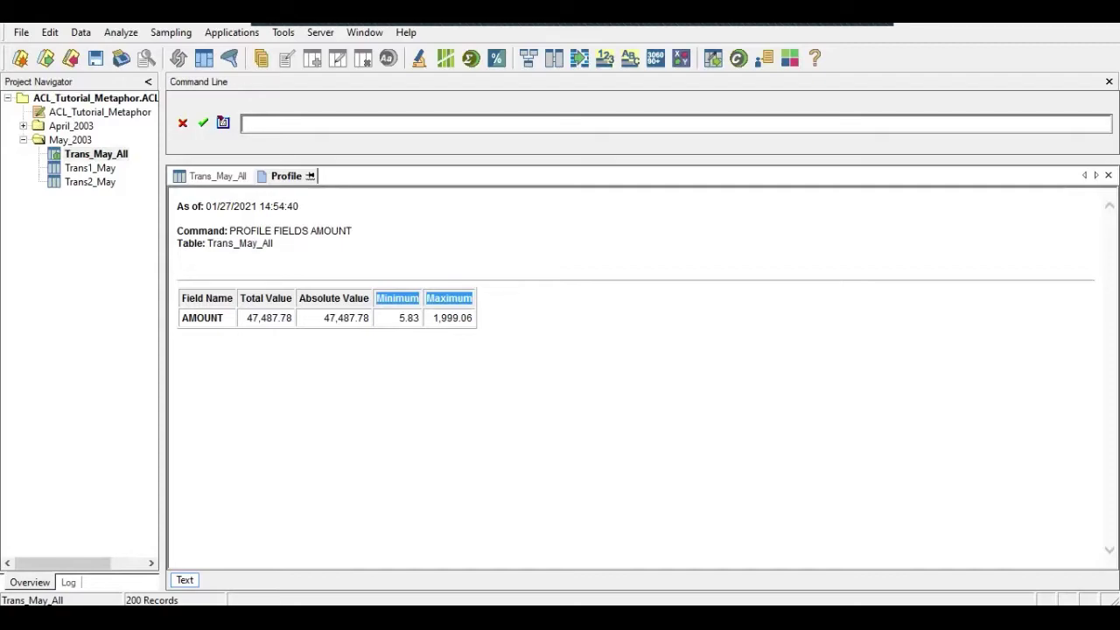
drag(182, 319, 225, 318)
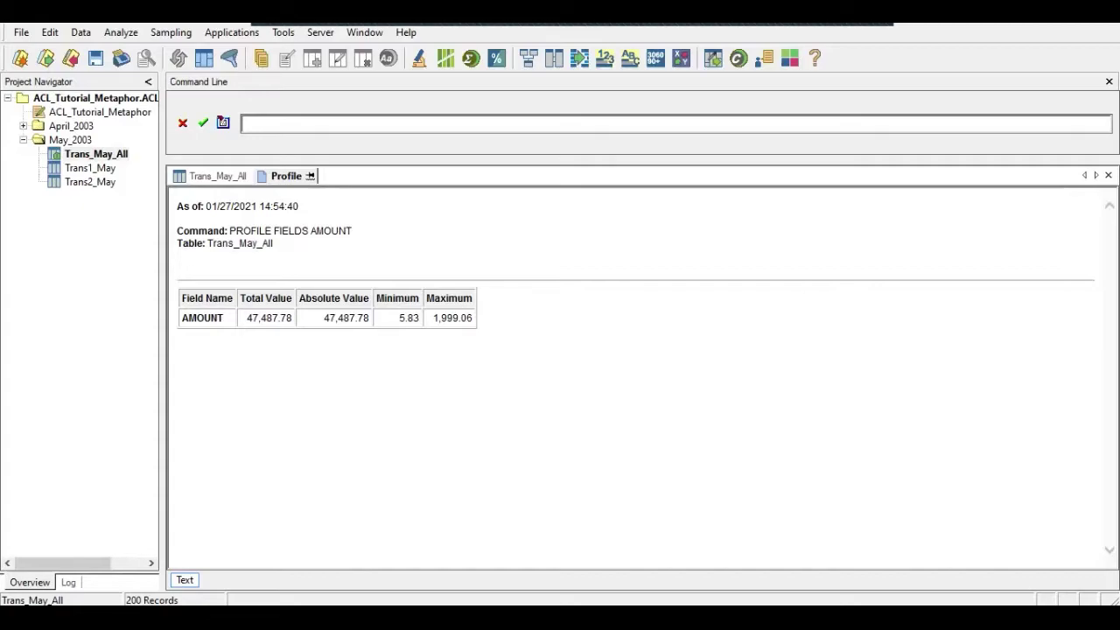
drag(433, 318, 473, 319)
drag(399, 319, 421, 318)
click(418, 320)
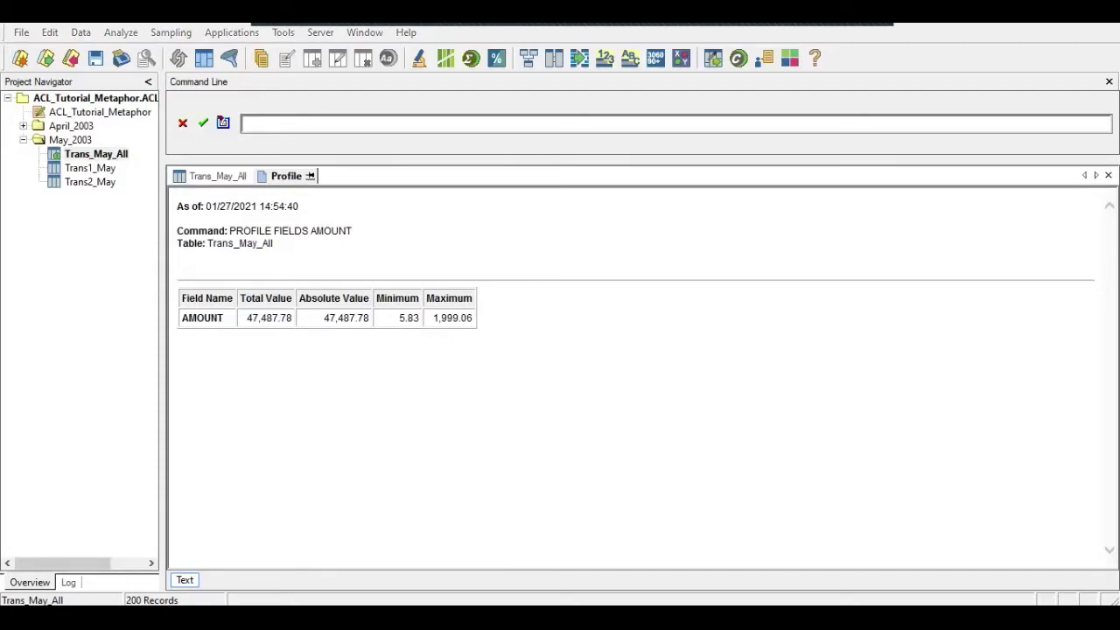
Check the Trans_May_All table for duplicates on the CUSTNO field, with CUSTNO as the listed field
drag(644, 171, 891, 185)
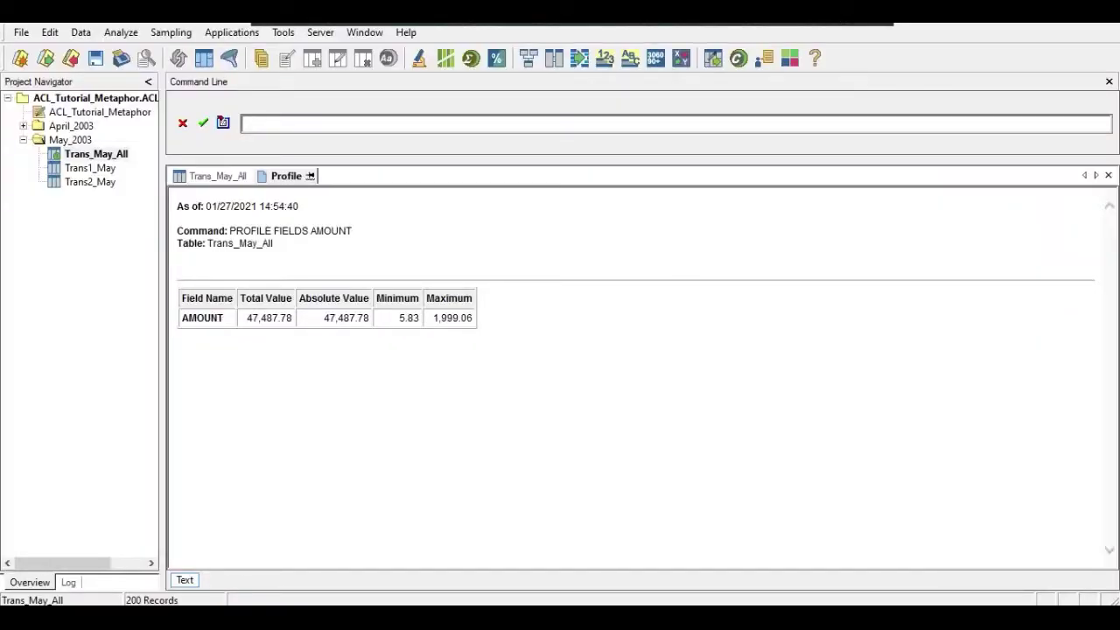
click(97, 154)
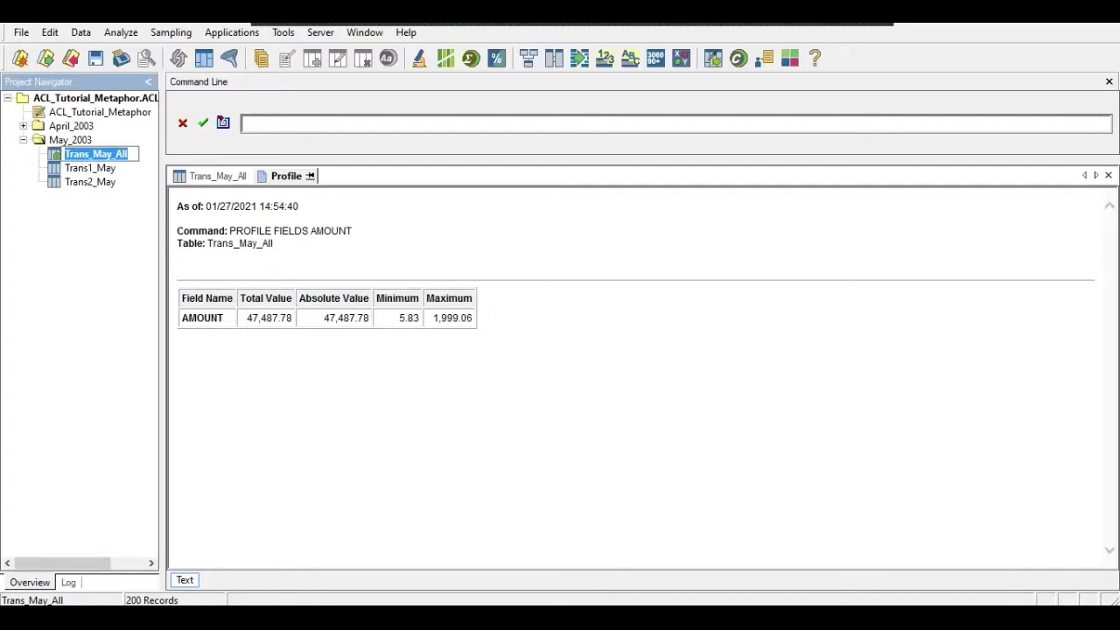
double_click(54, 154)
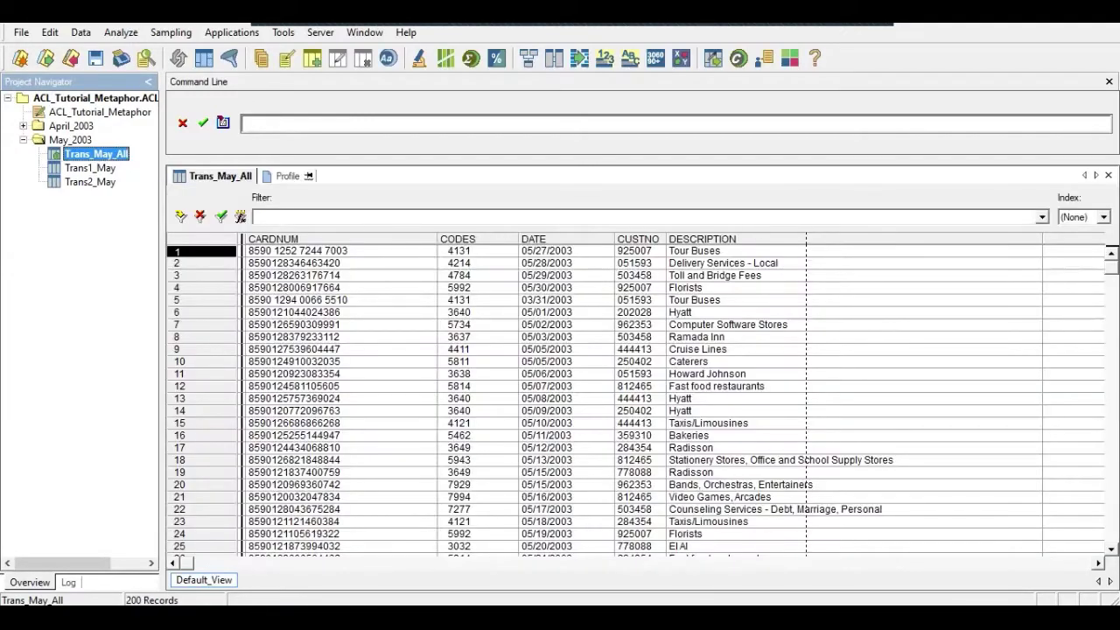
click(121, 32)
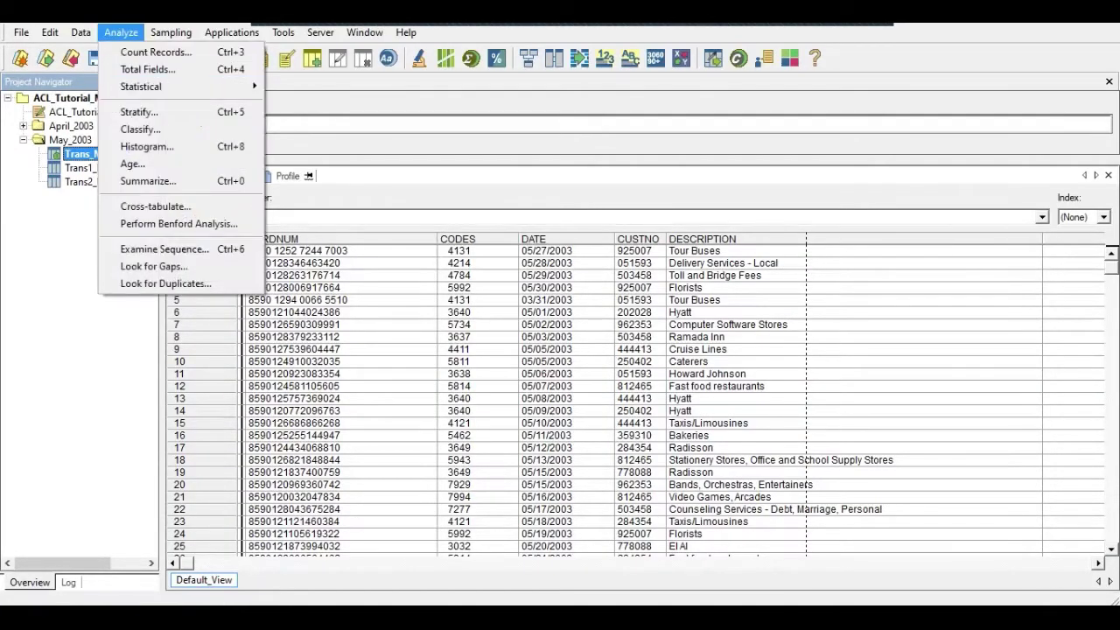
click(165, 284)
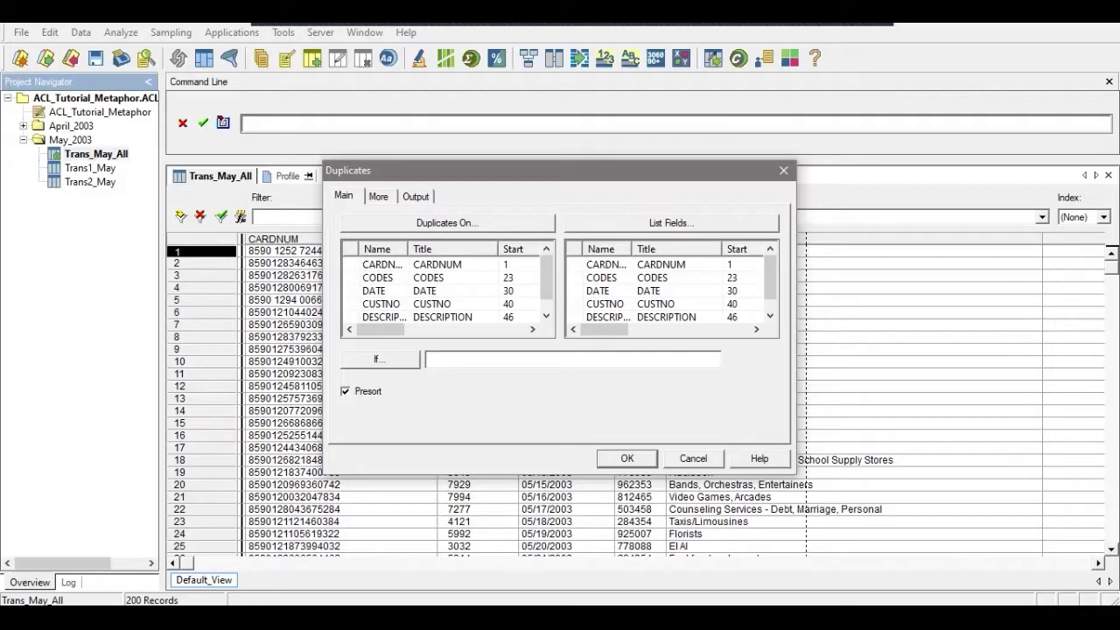
click(380, 304)
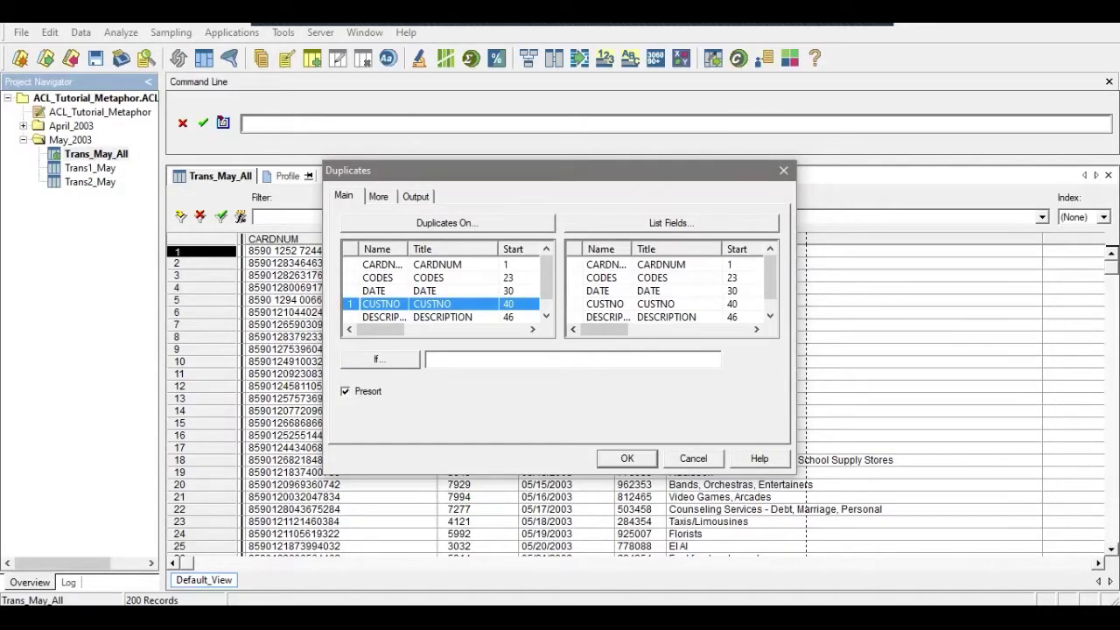
click(605, 303)
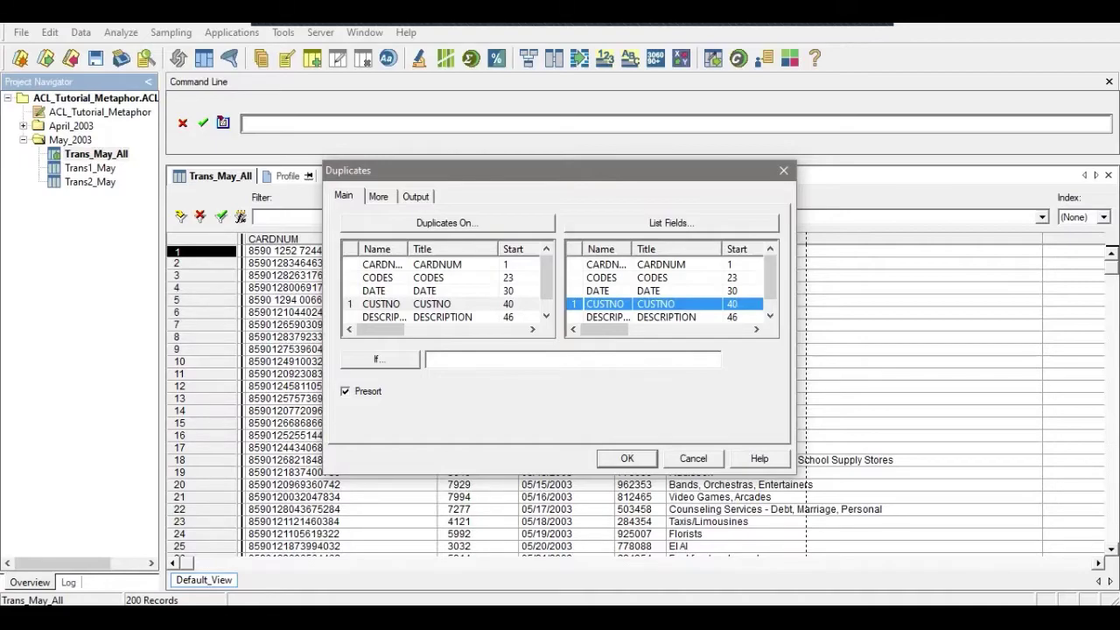
key(Return)
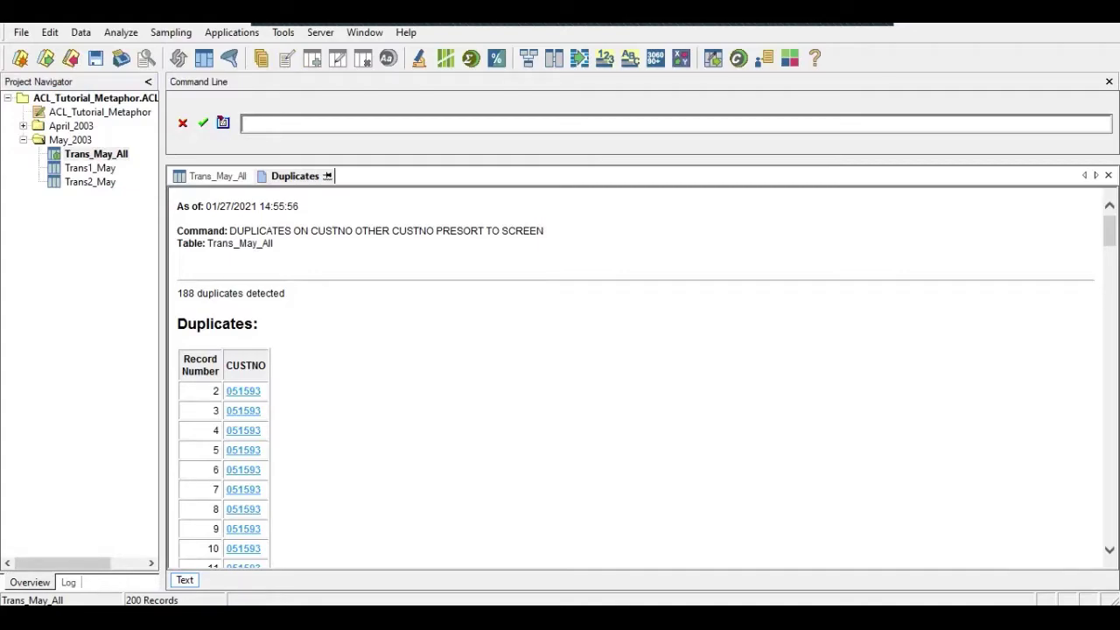
Examine the duplicate count and the listed records in the CUSTNO duplicates results
scroll(635, 376, down, 2)
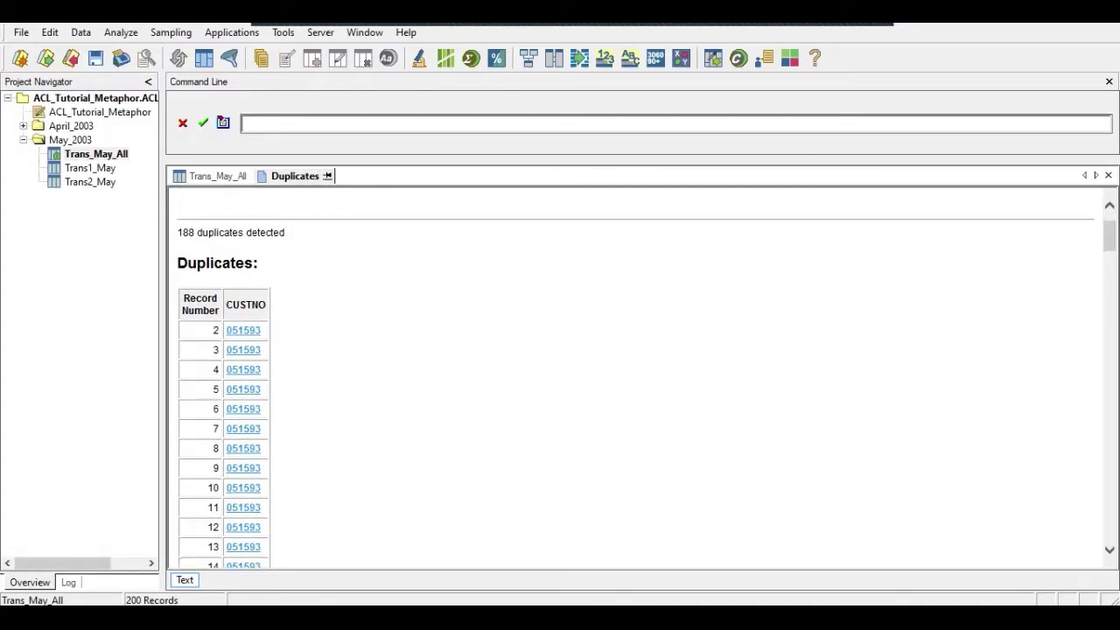
drag(177, 233, 286, 232)
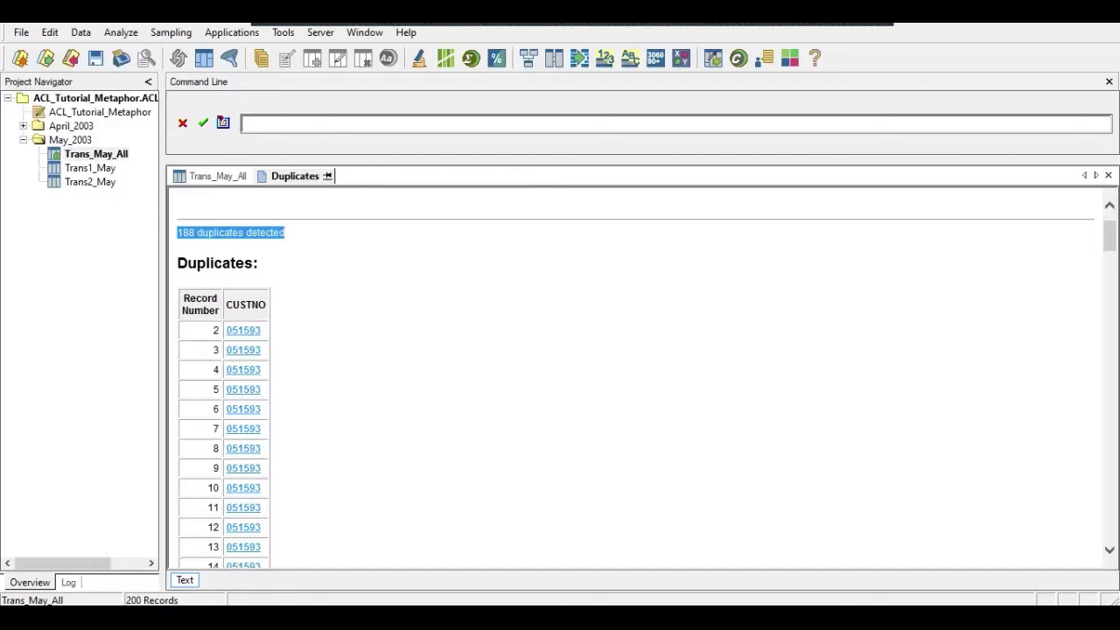
mouse_move(1110, 237)
mouse_down()
mouse_move(1110, 360)
mouse_move(1110, 229)
mouse_up()
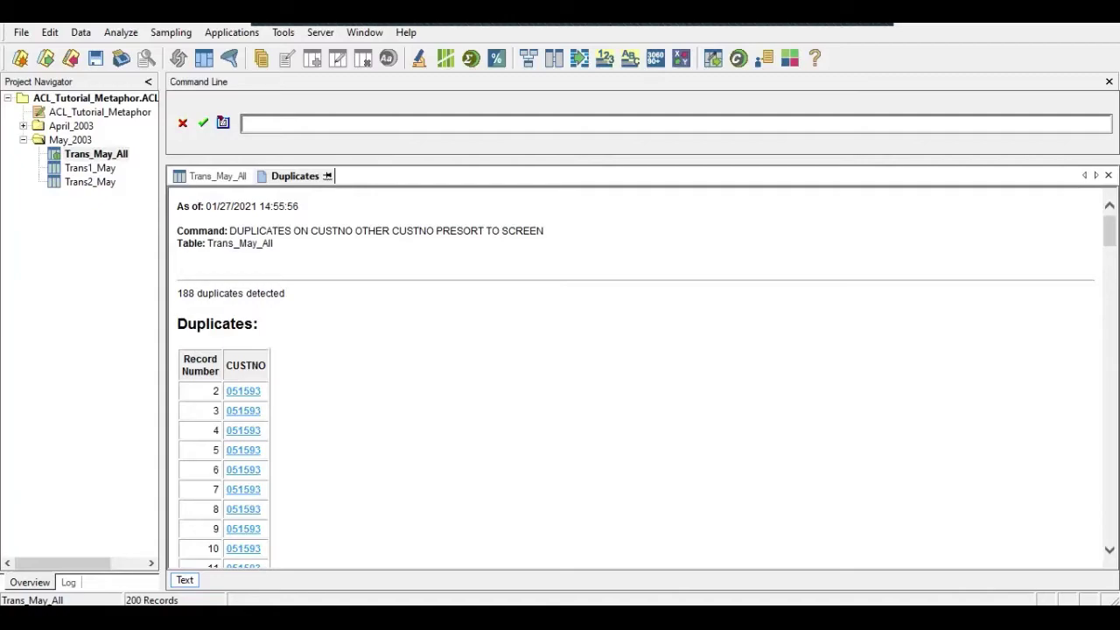
Pin the Duplicates results so they stay open, and return to the Trans_May_All table
click(327, 176)
double_click(97, 154)
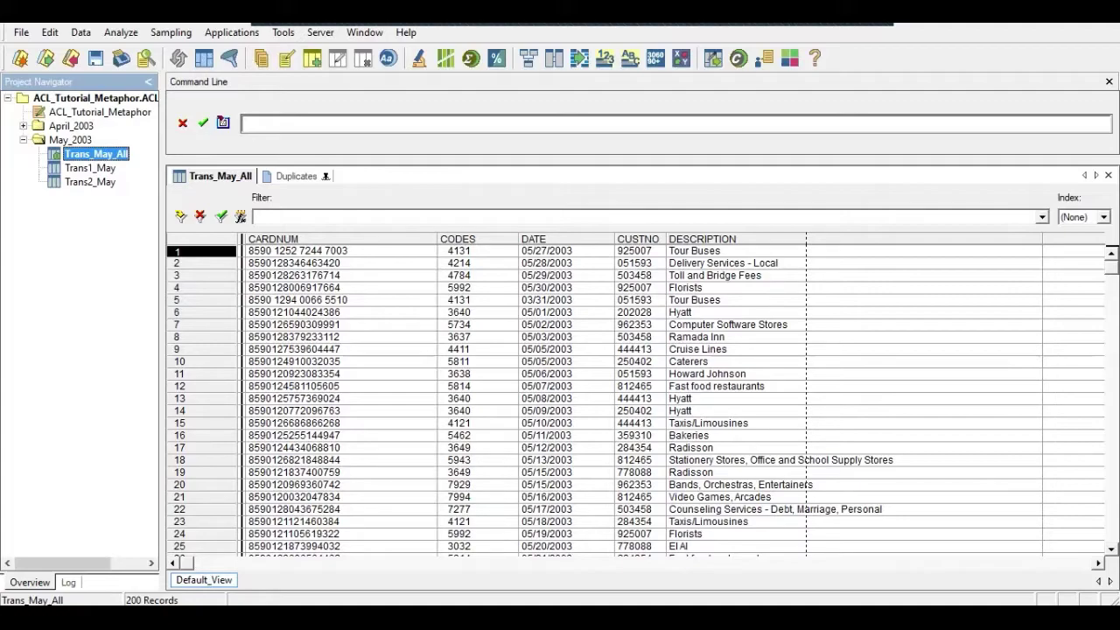
Set up a Classify of the Trans_May_All table on the CUSTNO field, with AMOUNT as the subtotal field
key(alt+a)
click(140, 129)
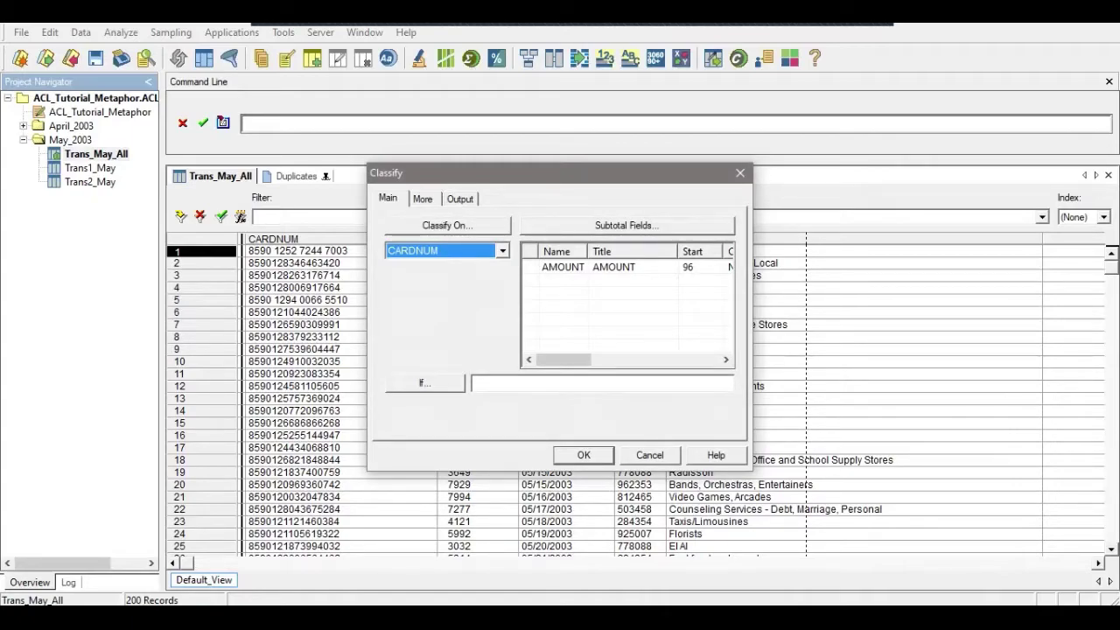
key(alt+Down)
key(Down)
key(Down)
key(Return)
click(563, 267)
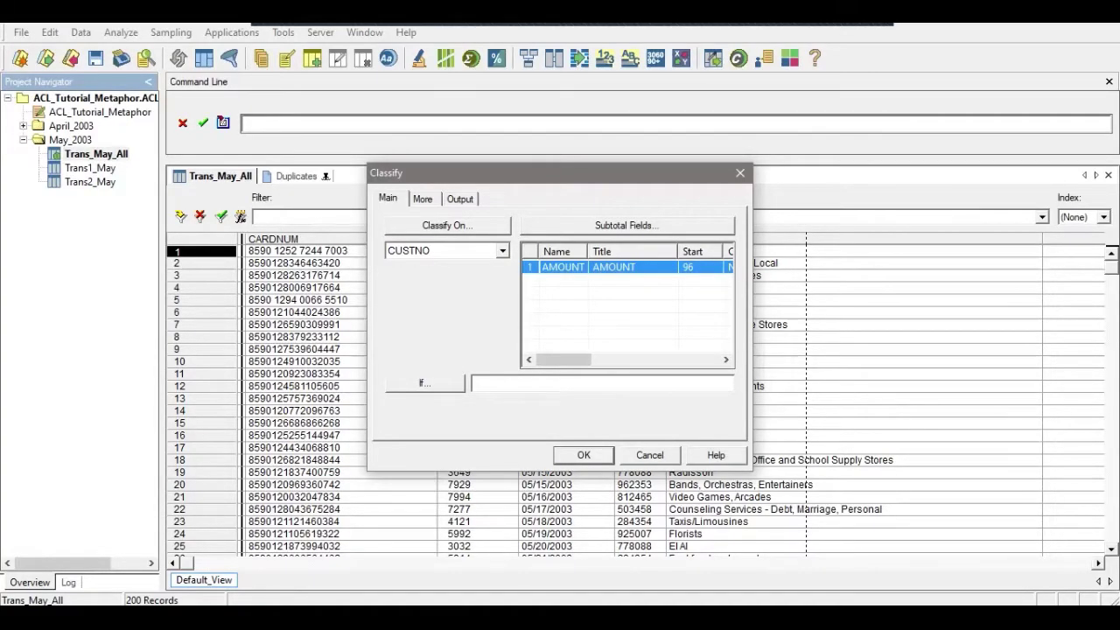
Output the classification to an ACL table file named Trans_May_All_Class_by_CUSTNO, overwriting the existing file
click(459, 198)
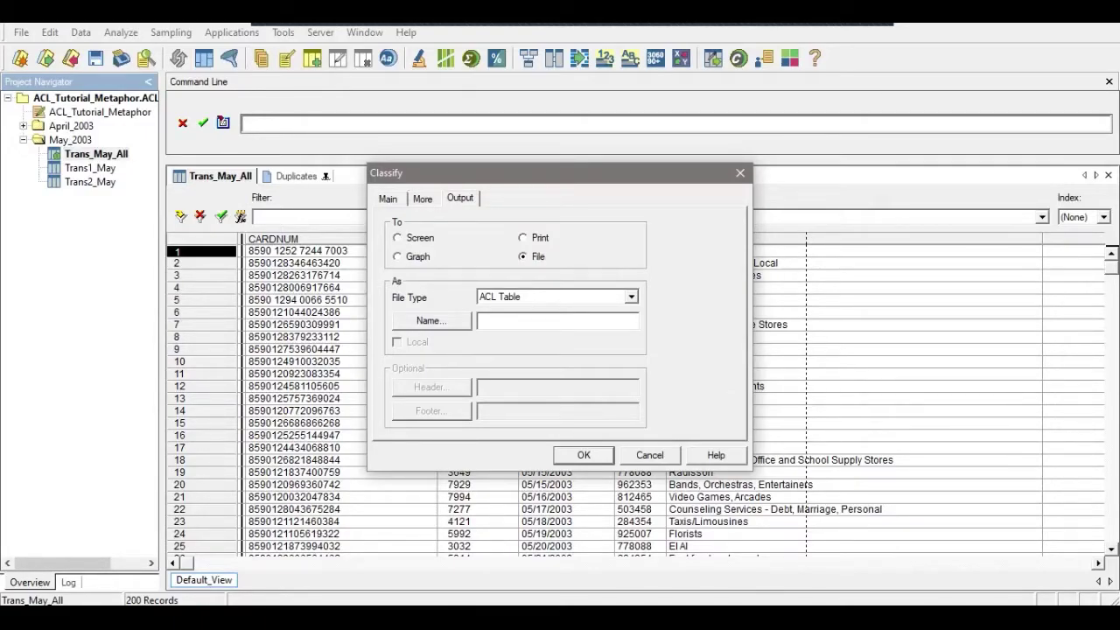
text(Trans_May_All_Class_by_CUSTNO)
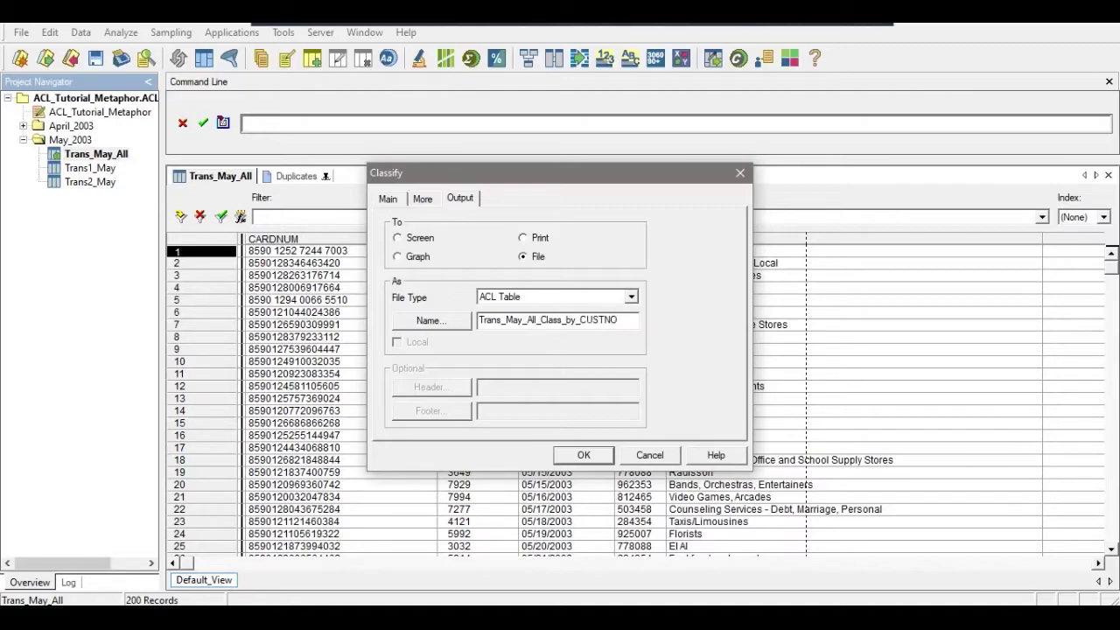
key(Return)
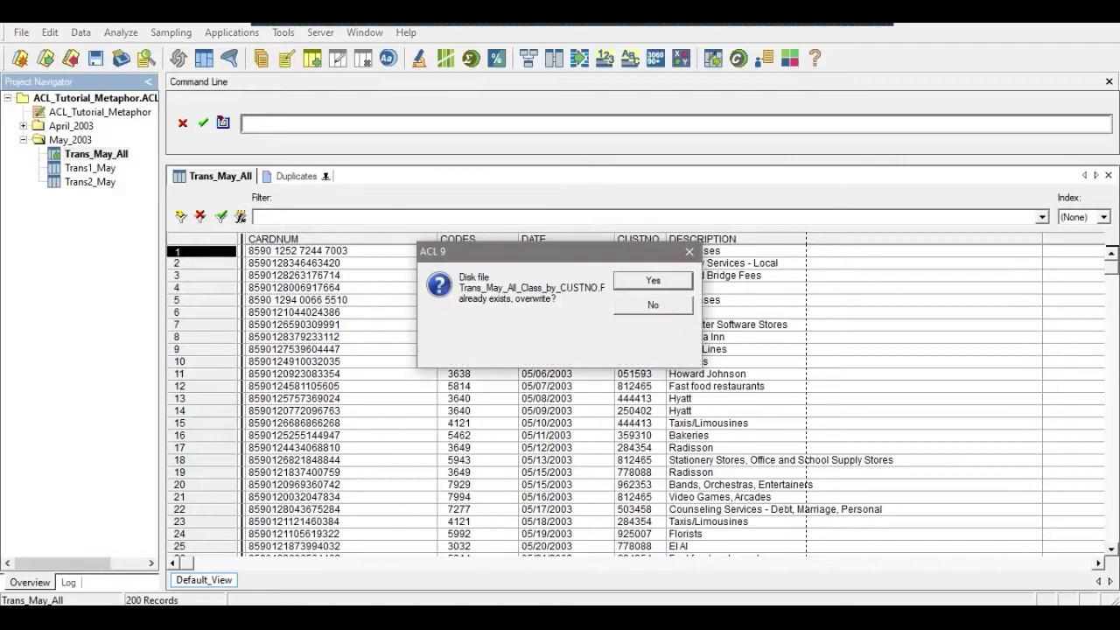
key(Return)
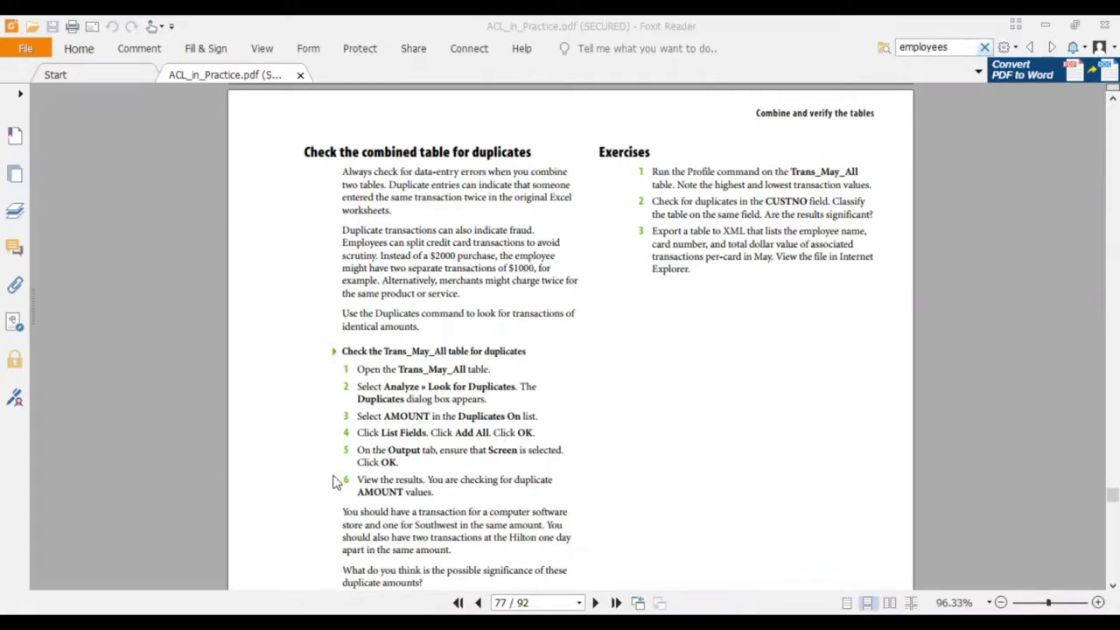
Switch to the ACL 9 project and open the table layout of Employees_May_Corrected
key(alt+Tab)
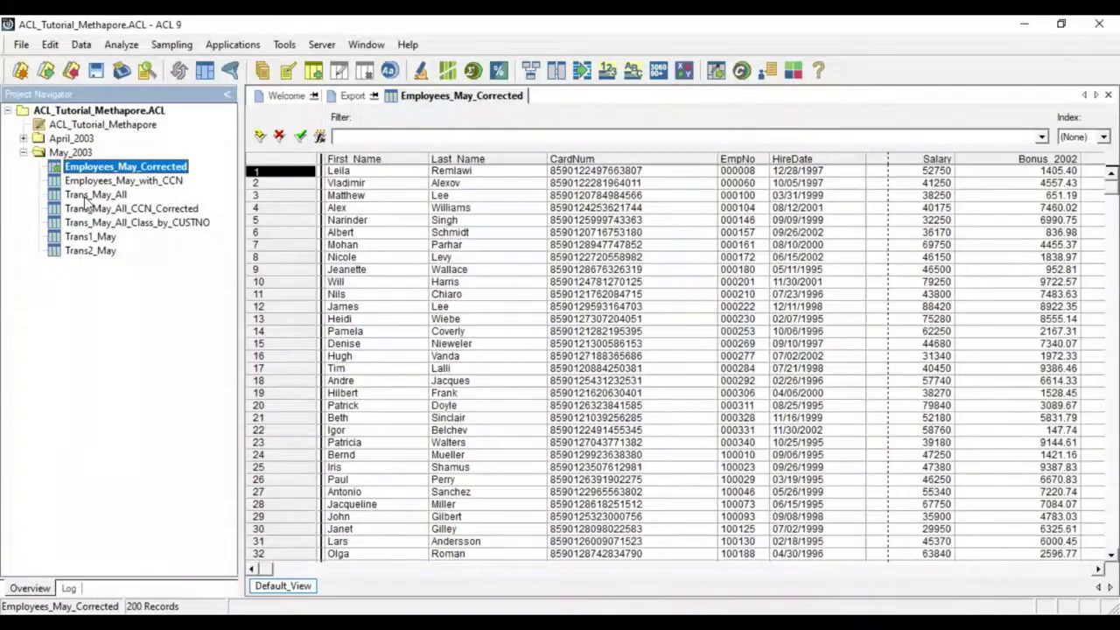
click(86, 197)
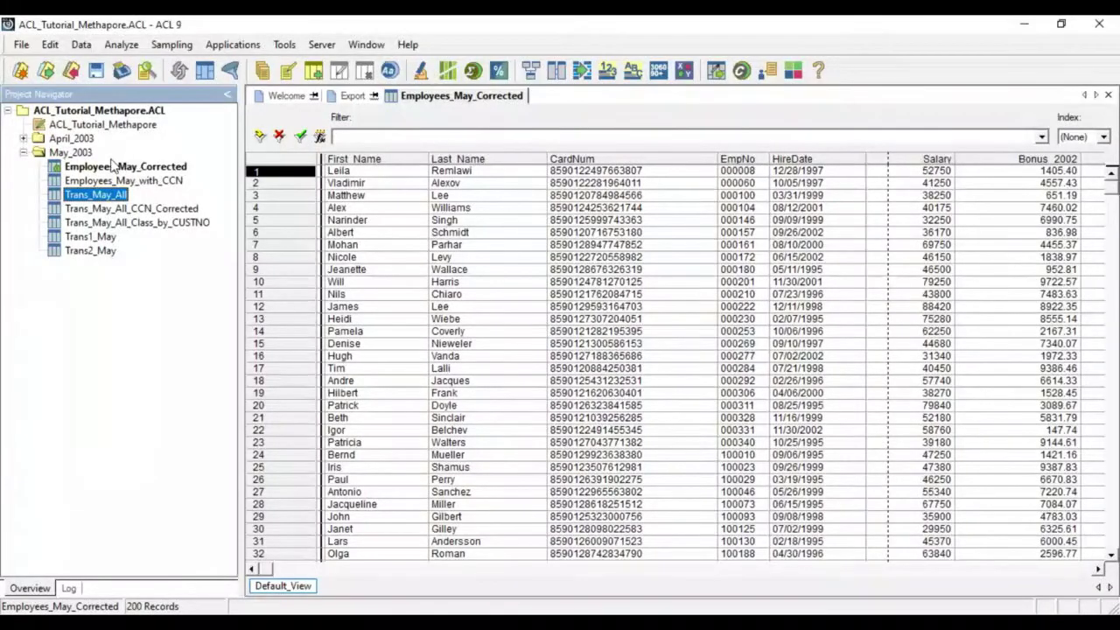
click(99, 170)
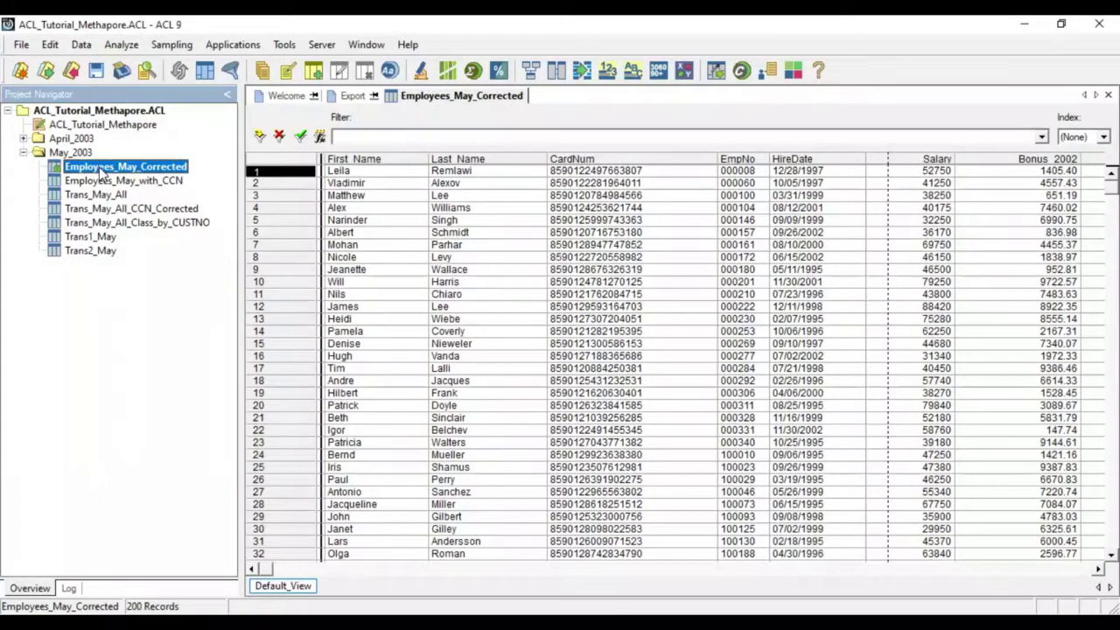
click(51, 45)
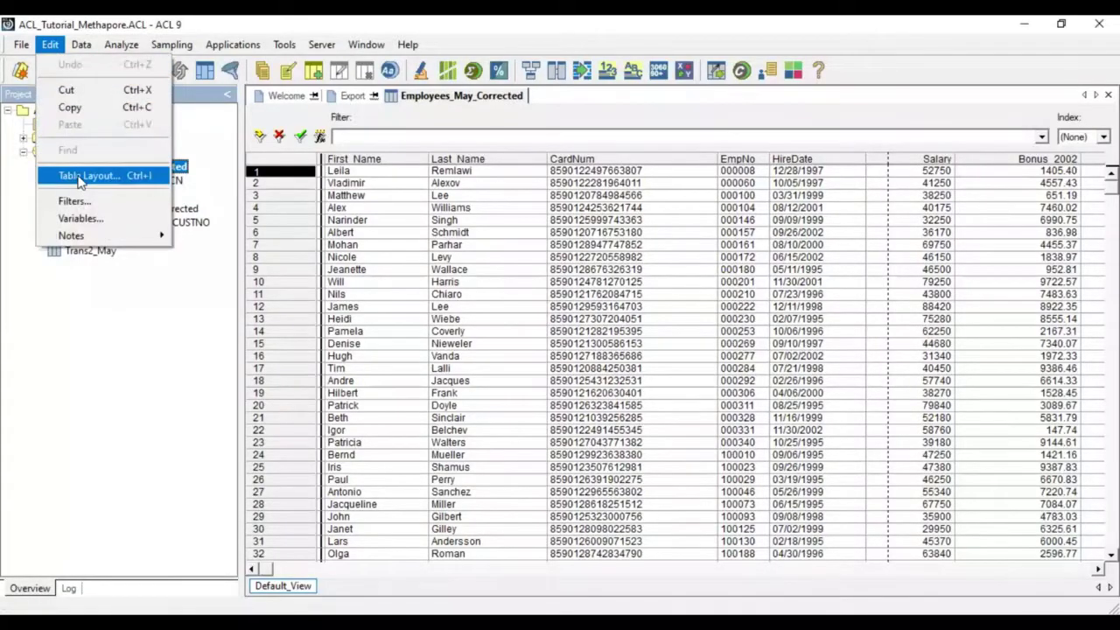
click(81, 180)
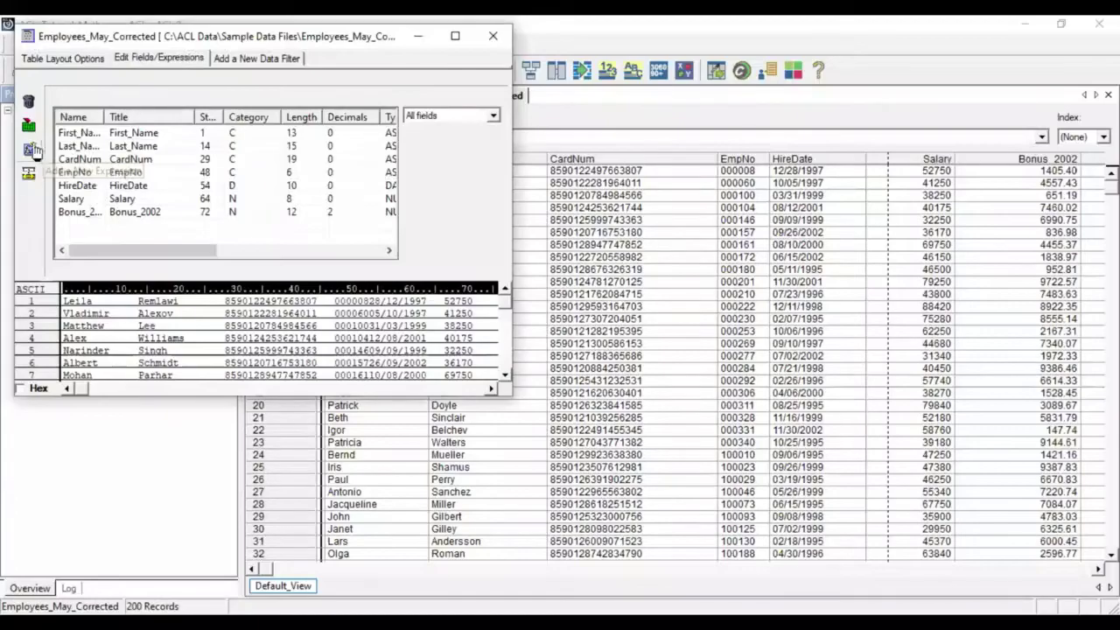
Add a computed field CardNumTrim to Employees_May_Corrected with the default value substr(alltrim(CardNum),1,16), and close the table layout
click(31, 150)
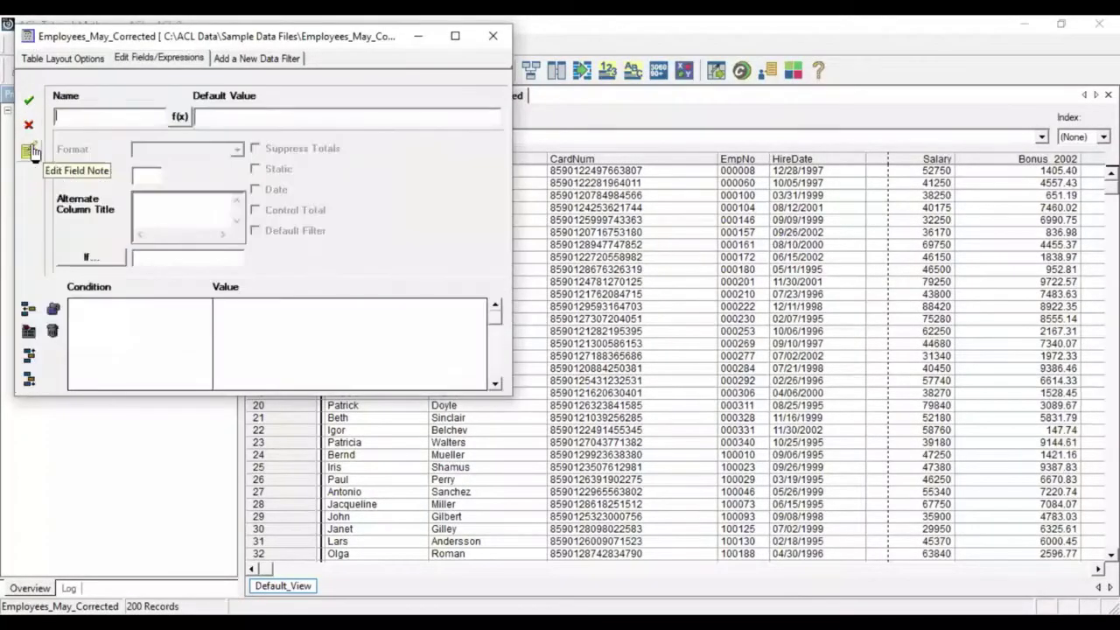
text(CardN)
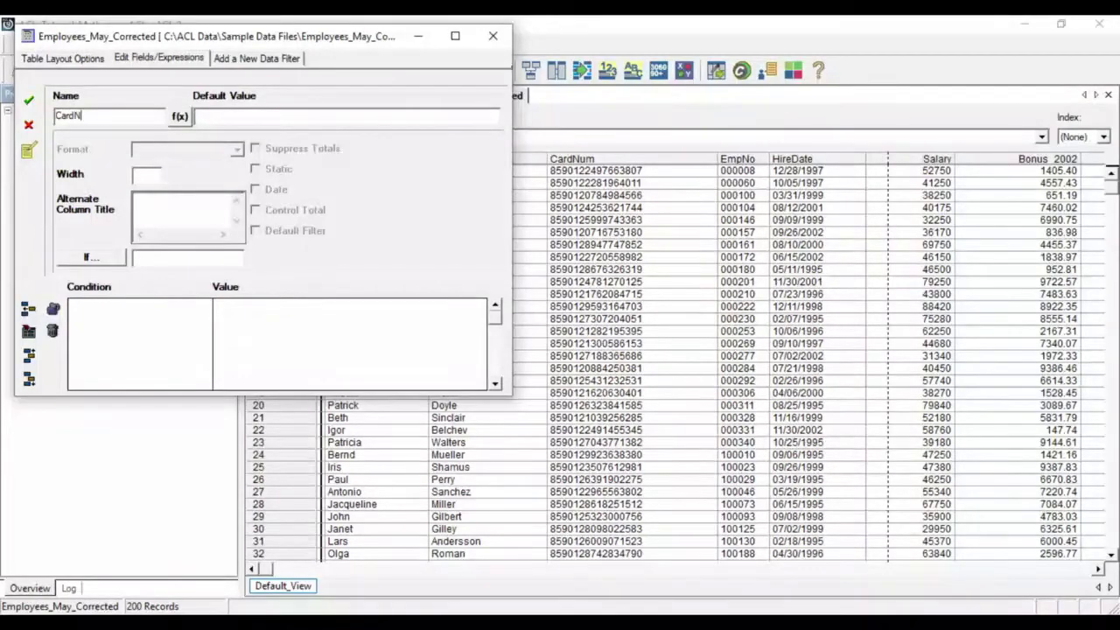
text(umTrim)
click(182, 117)
text(substr)
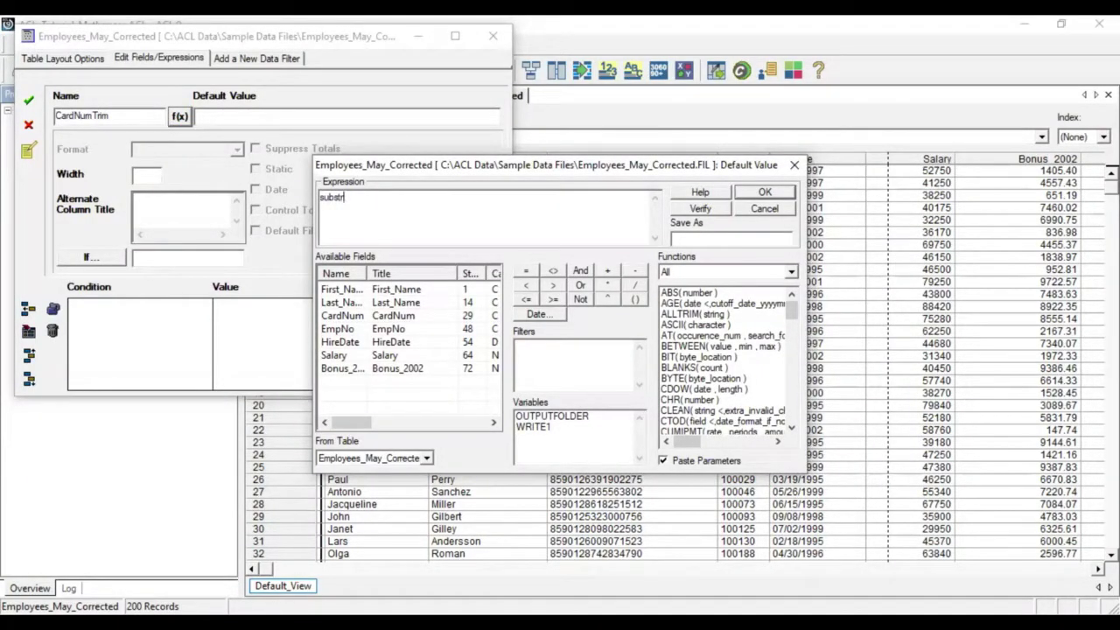
text((alltrim(()
double_click(331, 317)
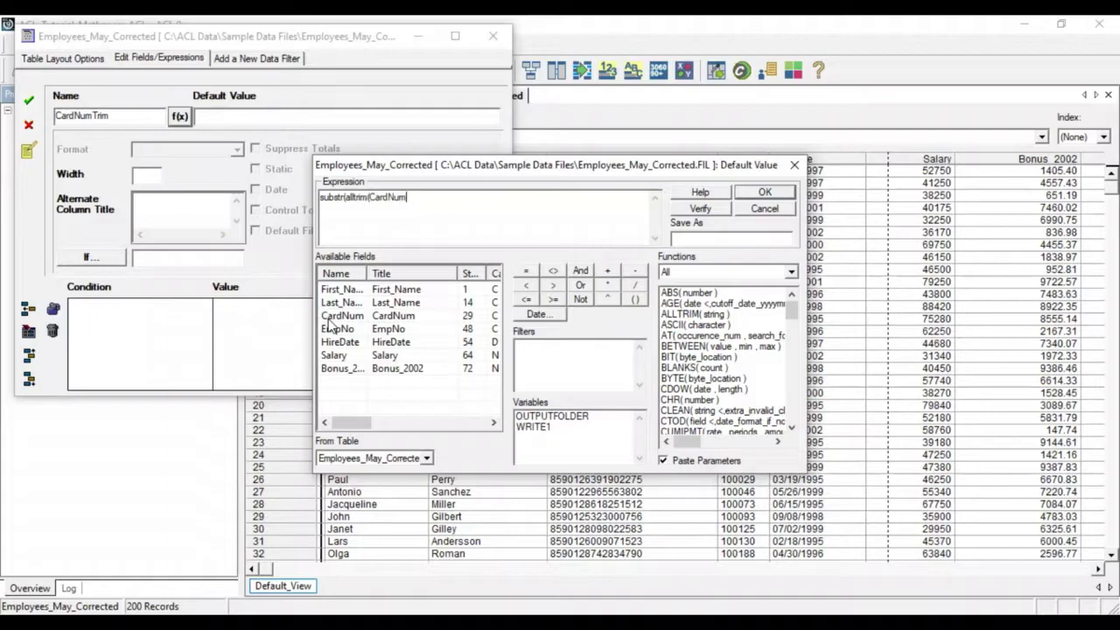
text(),1,16))
click(748, 190)
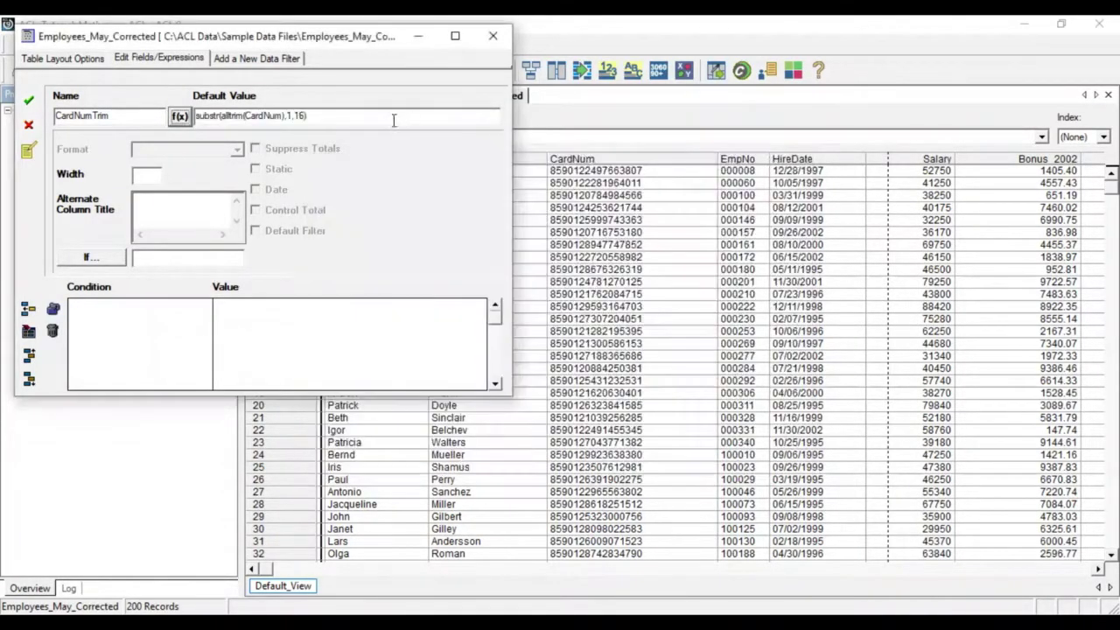
click(30, 103)
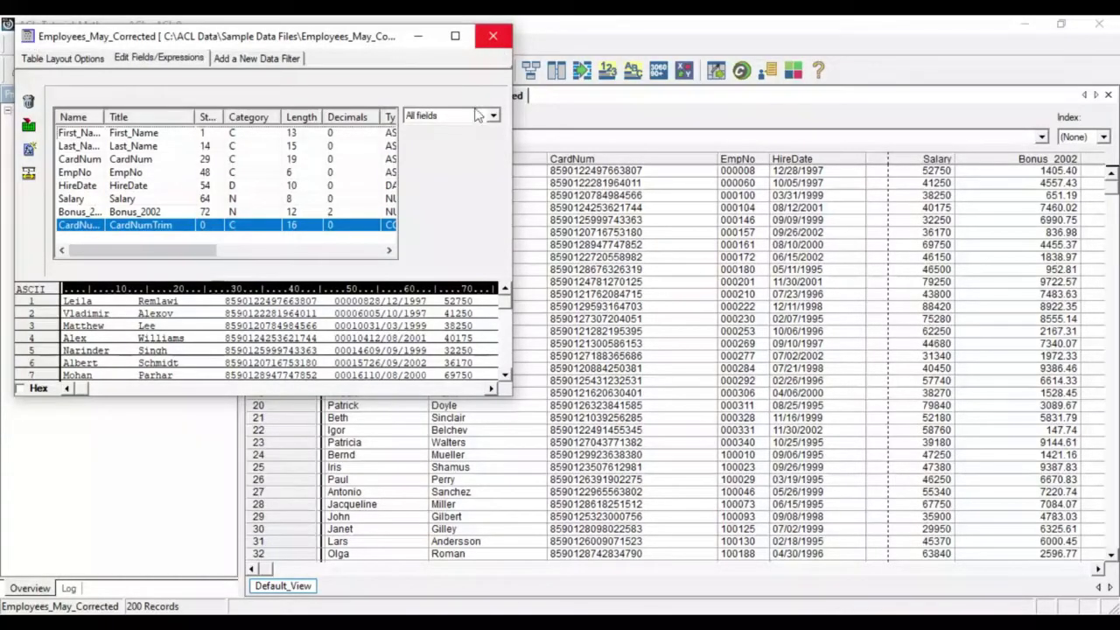
click(492, 36)
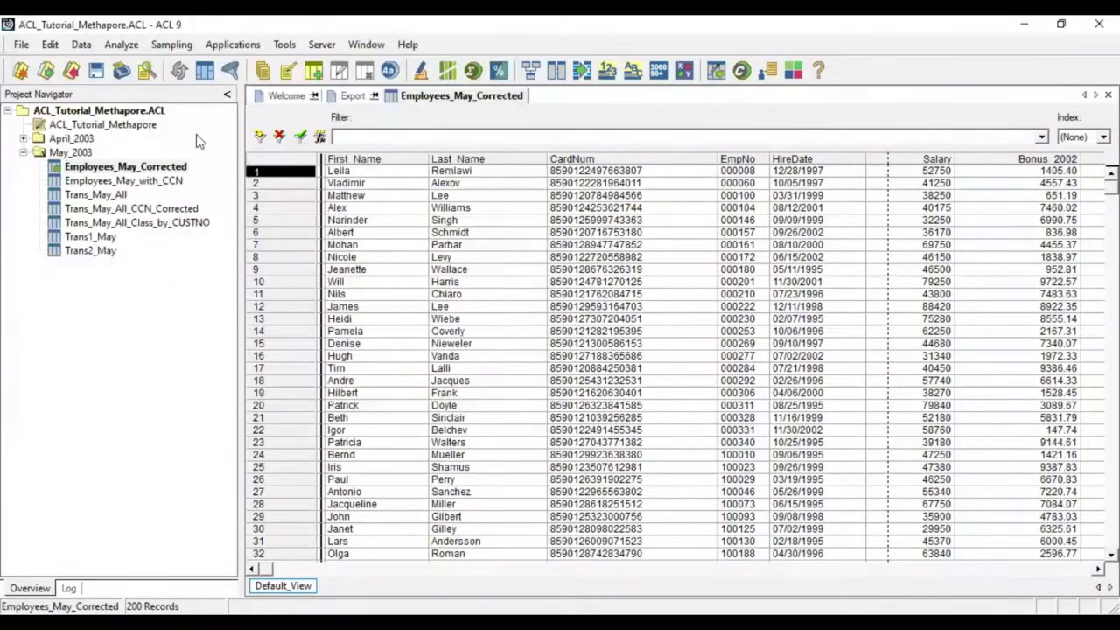
Open the Trans_May_All table and its table layout
click(94, 195)
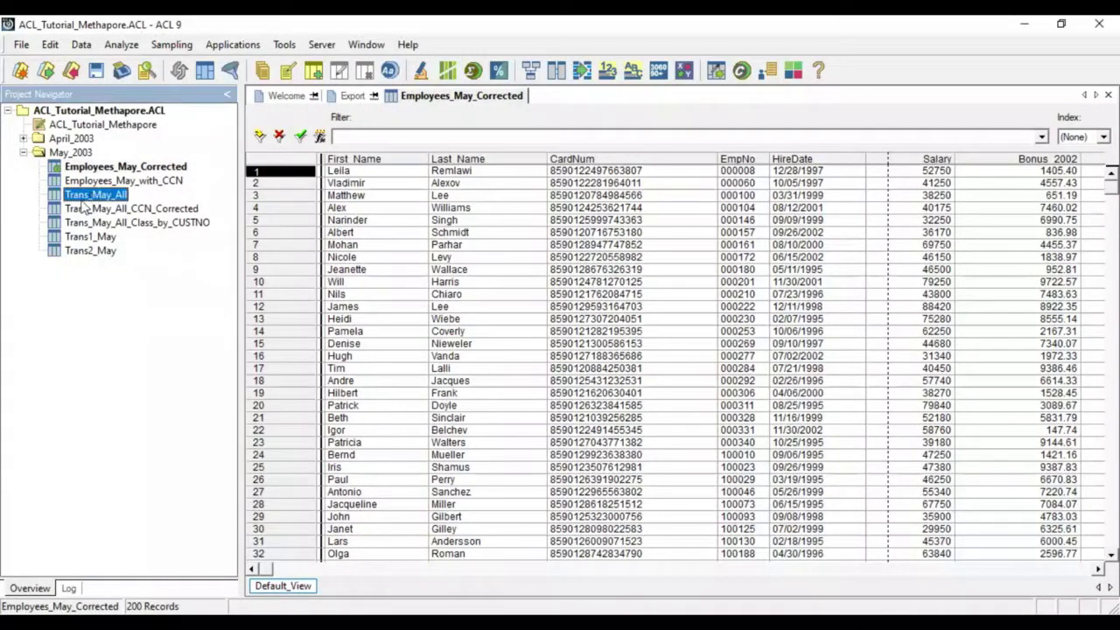
double_click(78, 197)
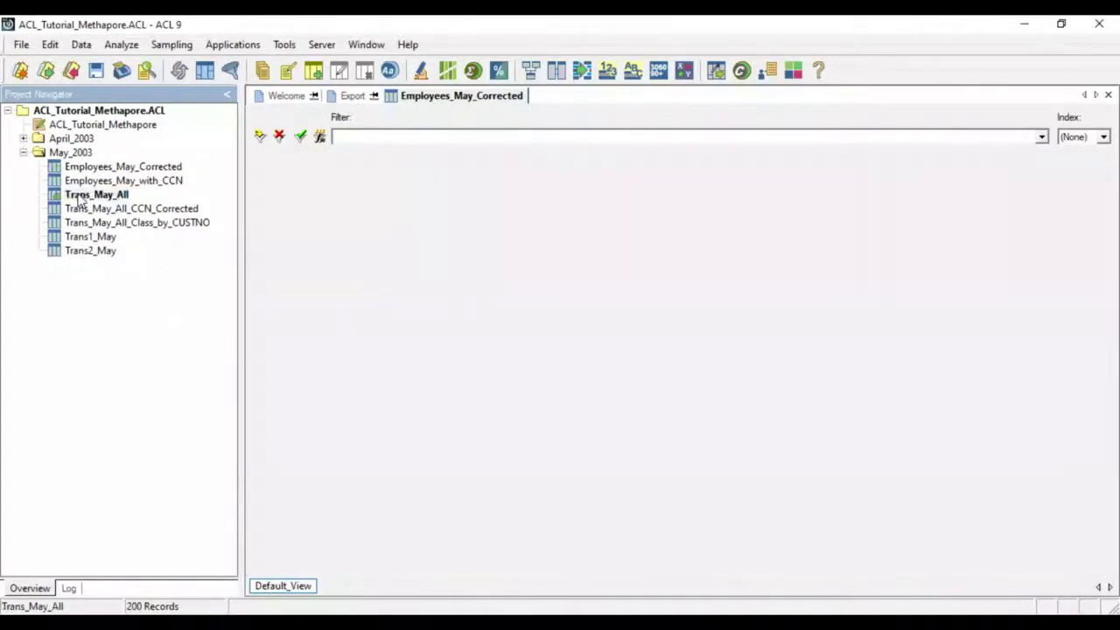
click(49, 45)
click(74, 173)
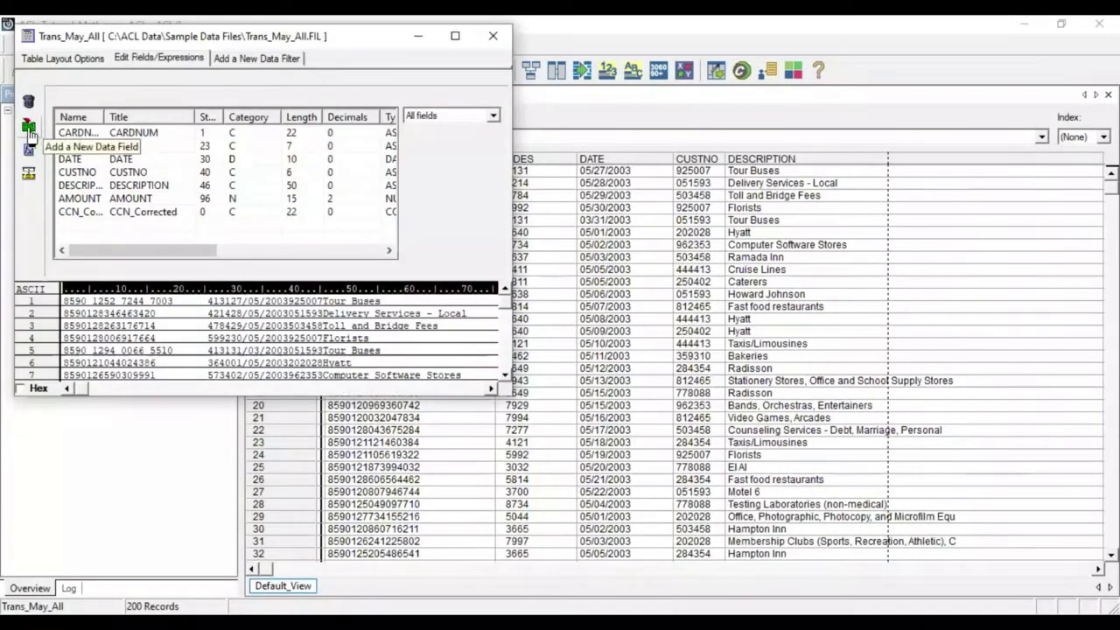
Add a computed field CardNumTrim to Trans_May_All with the default value substr(alltrim(CARDNUM),1,16), and close the table layout
click(29, 150)
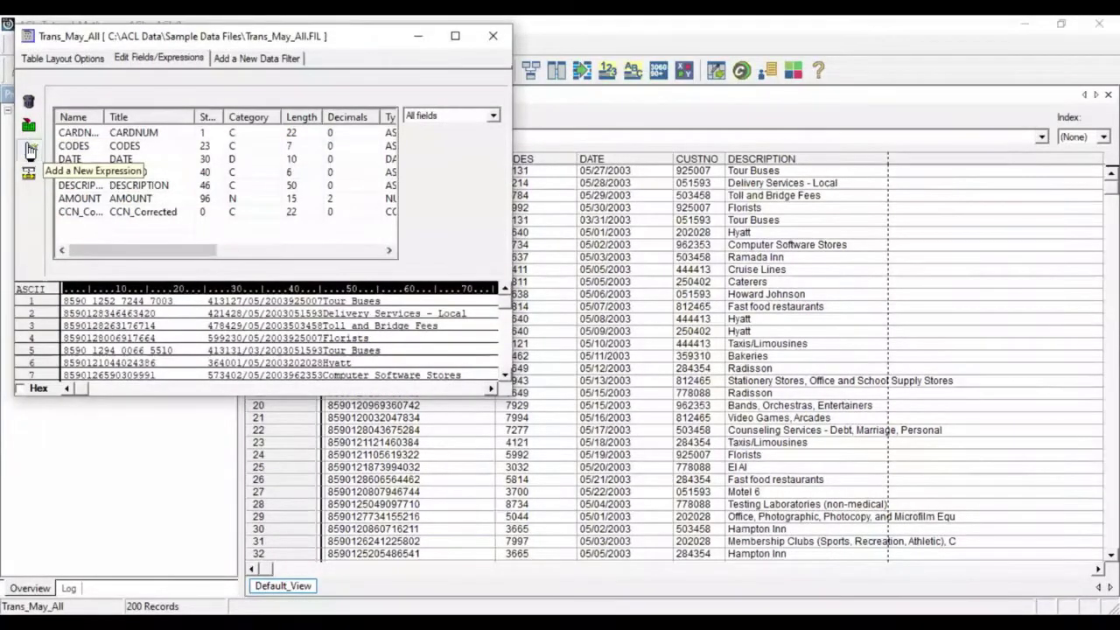
text(C)
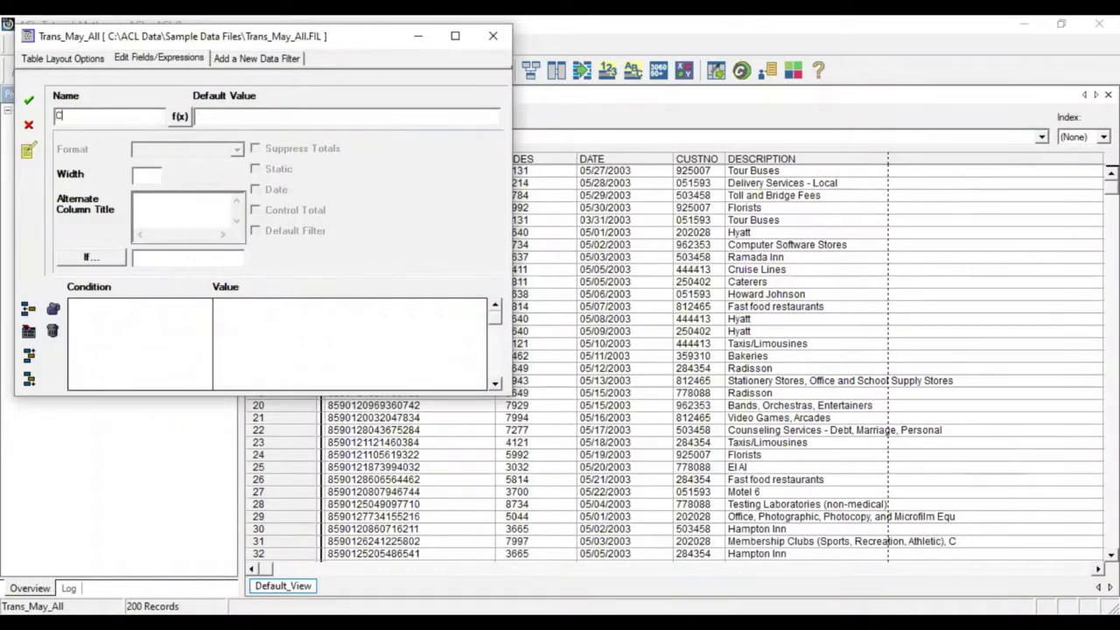
text(ardNumTrim)
click(181, 117)
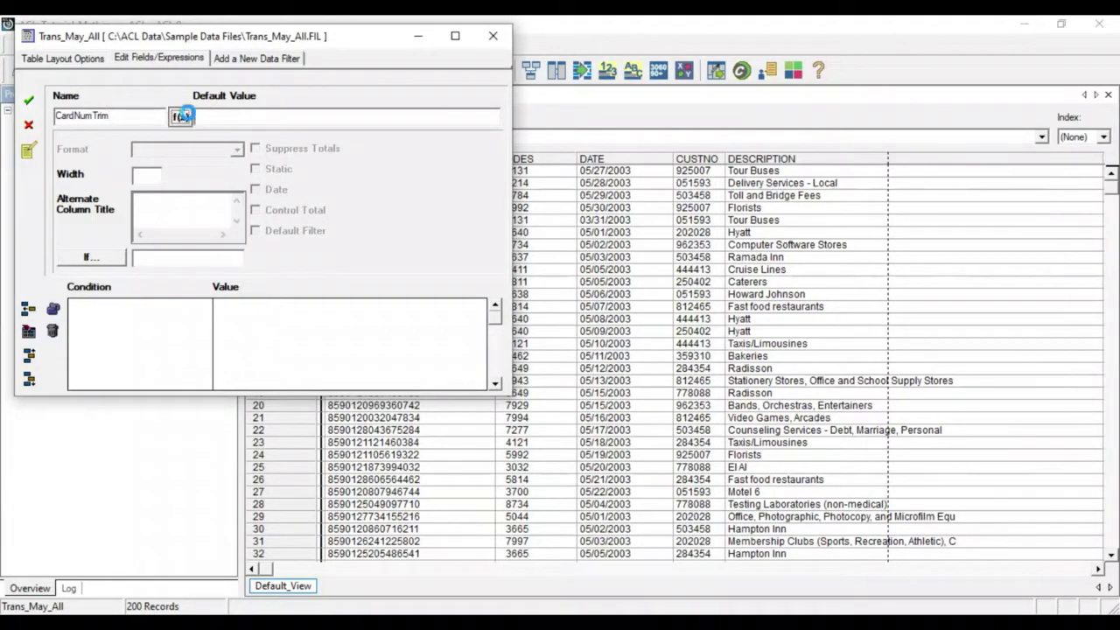
text(sub)
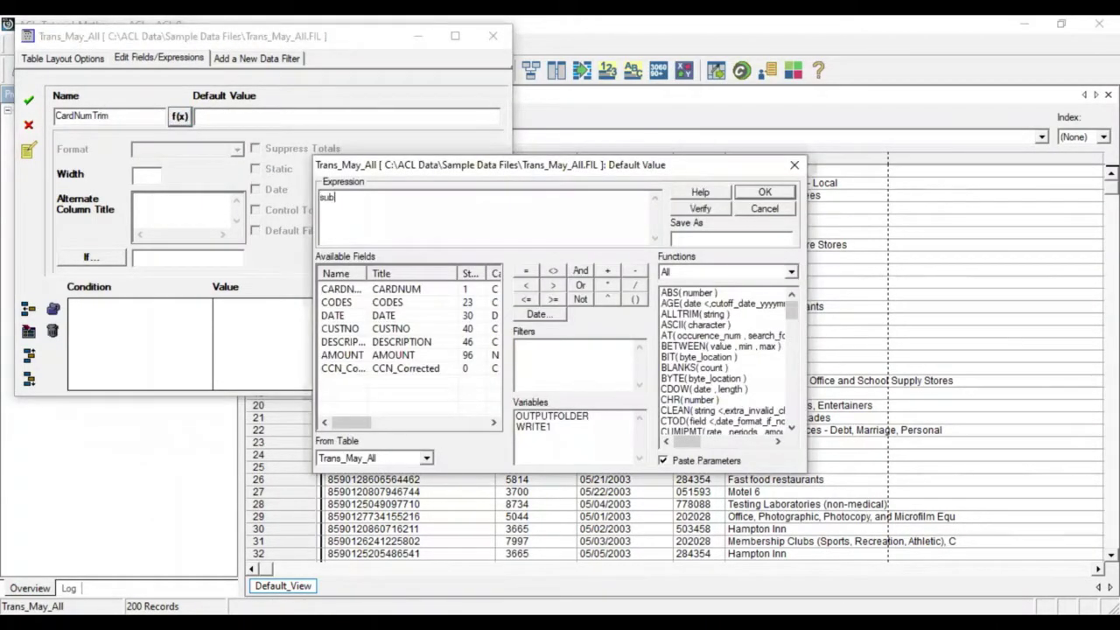
text(str(alltrim()
double_click(327, 294)
text(),1)
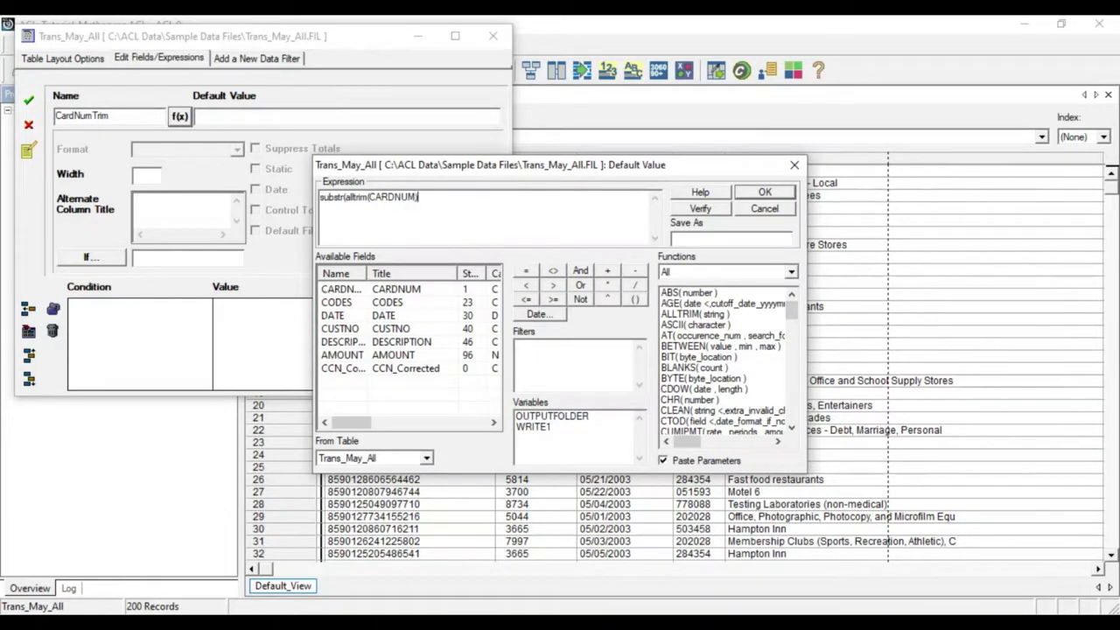
text(,16))
click(763, 193)
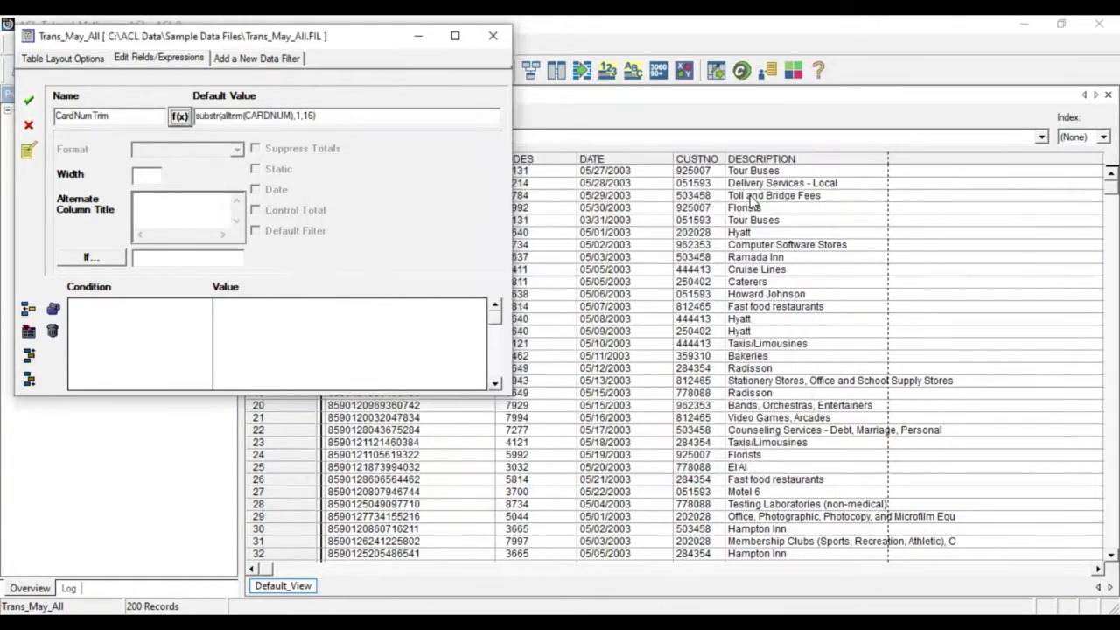
click(31, 102)
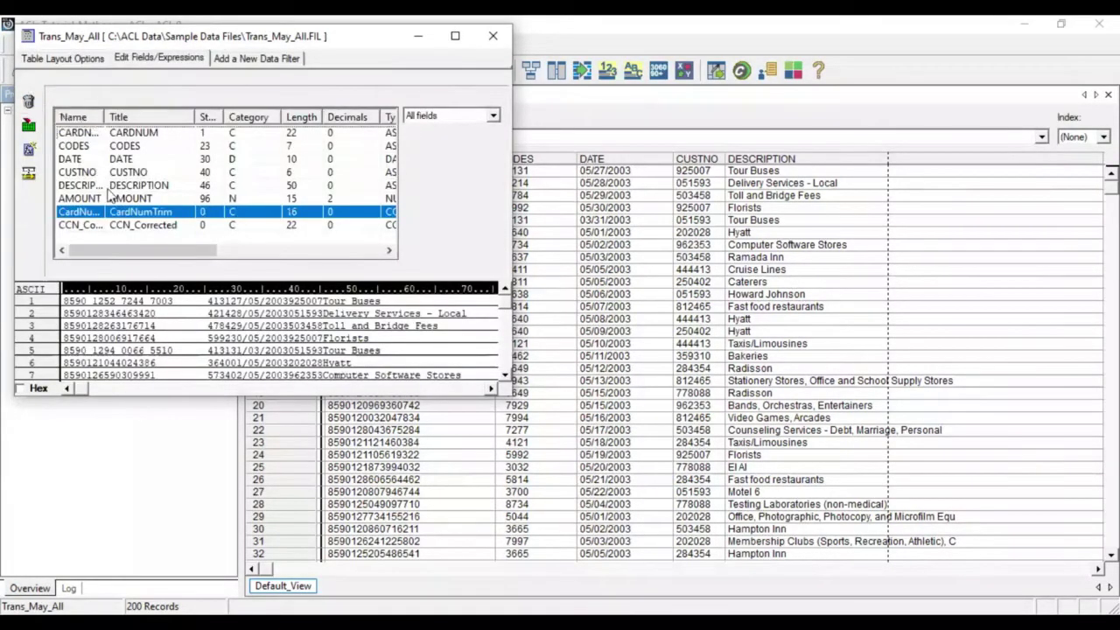
click(490, 42)
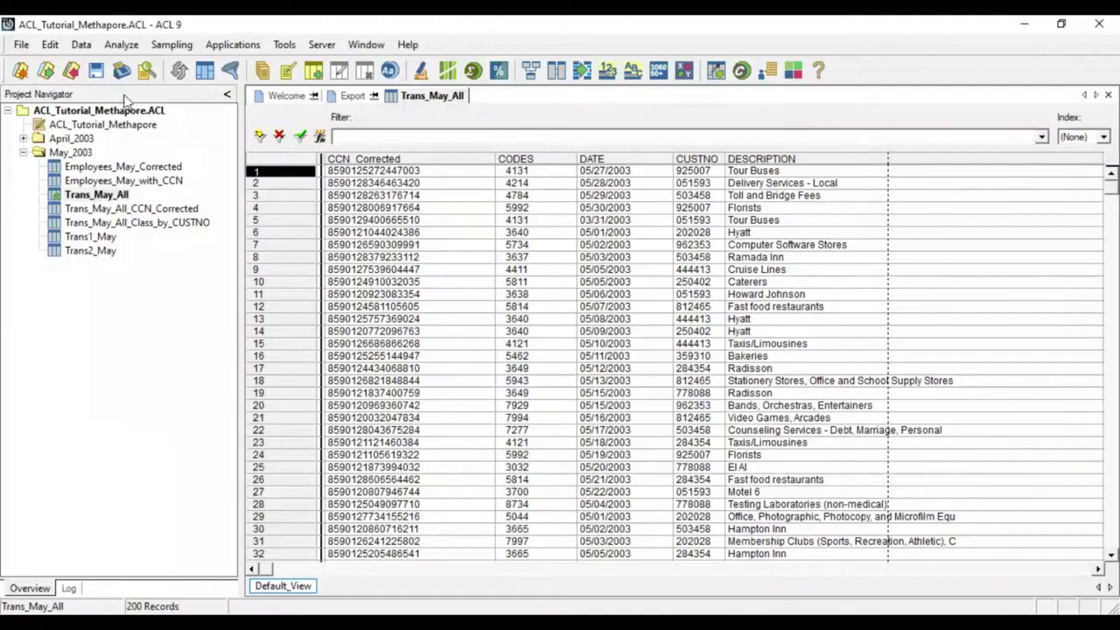
Start relating tables with Trans_May_All as the parent, and add the Employees_May_Corrected table to the relations
click(80, 46)
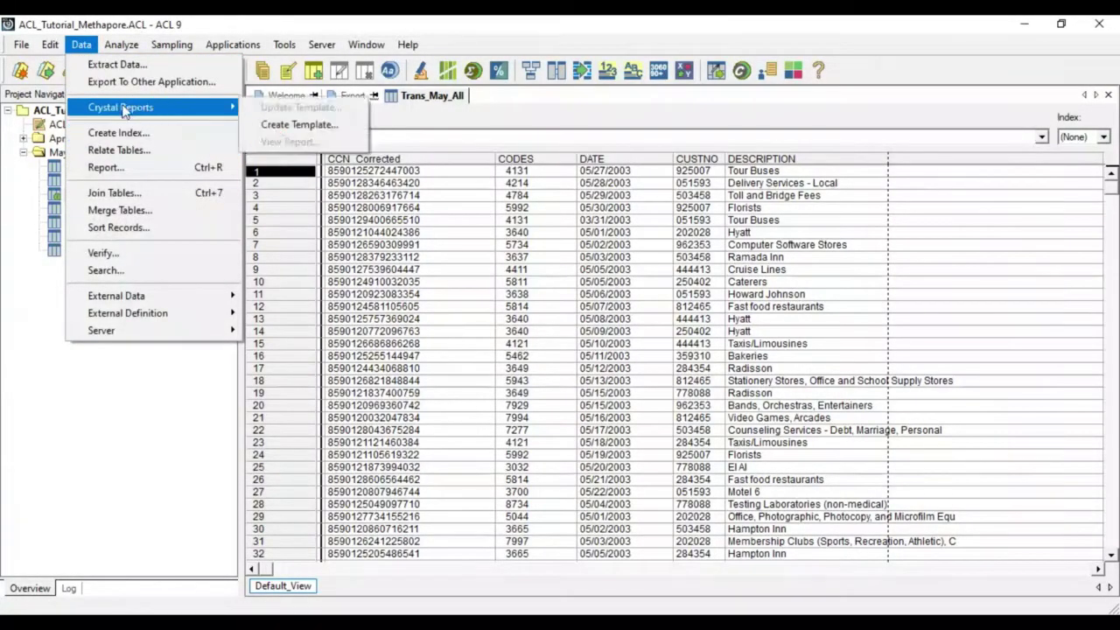
click(114, 150)
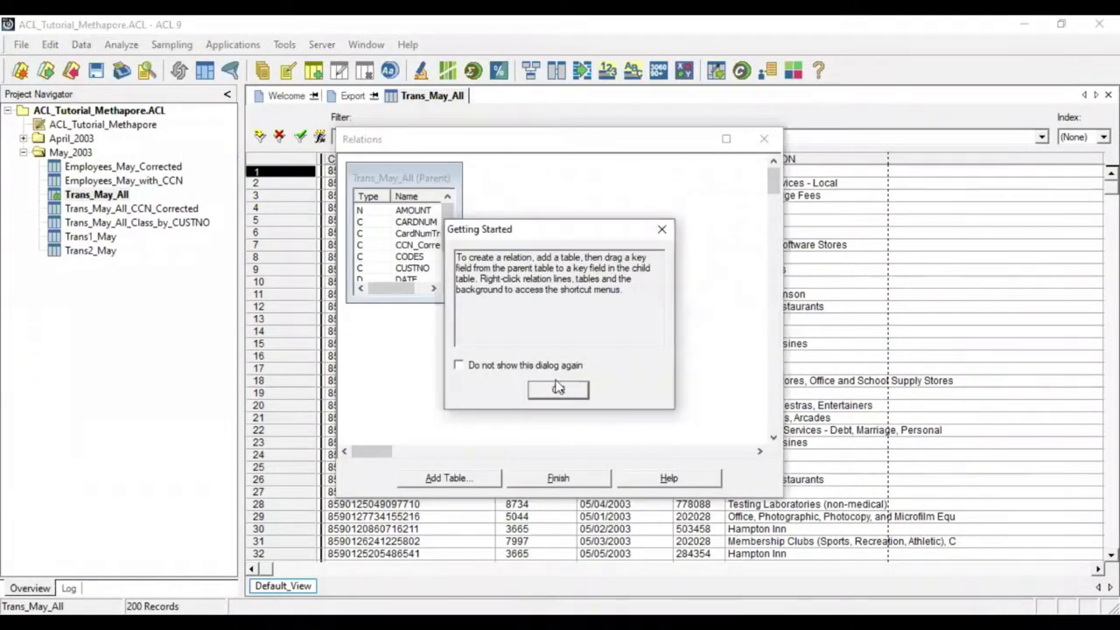
click(560, 389)
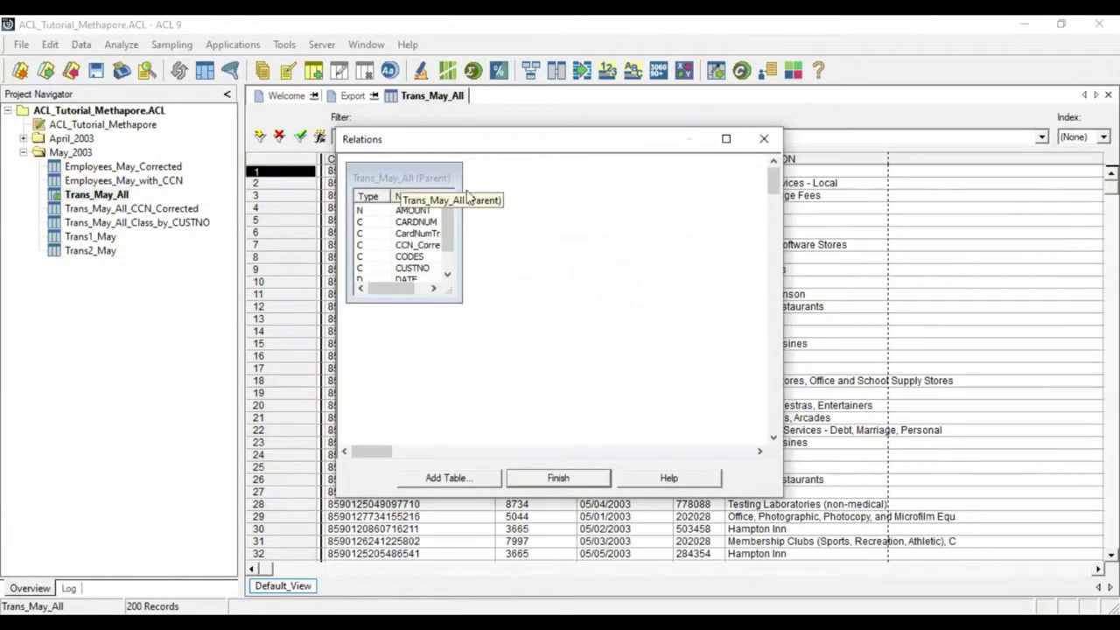
click(446, 482)
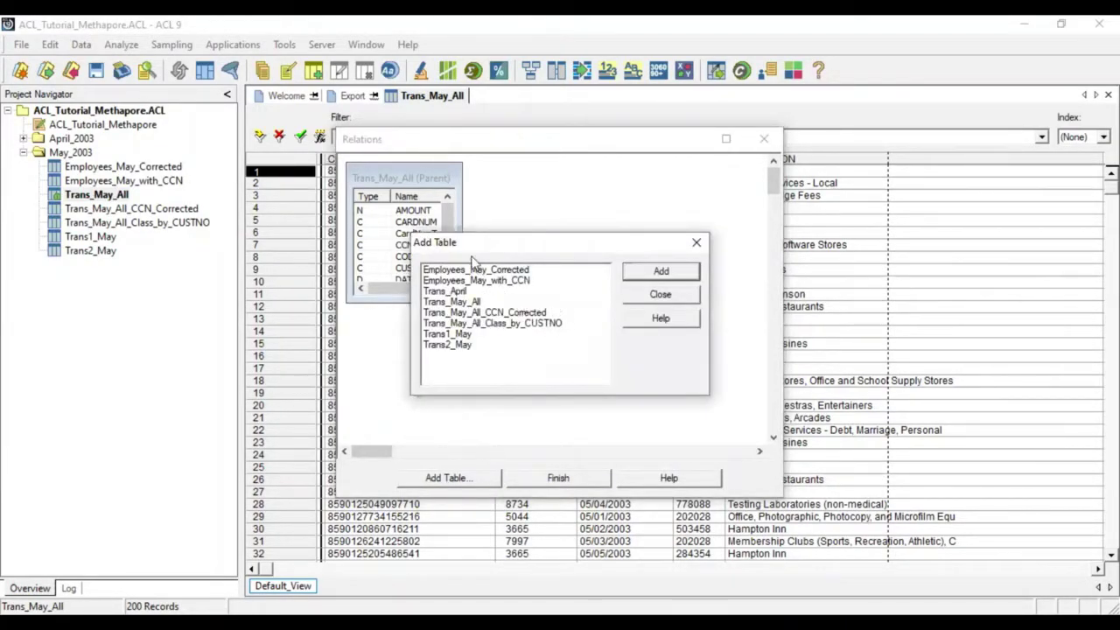
click(473, 270)
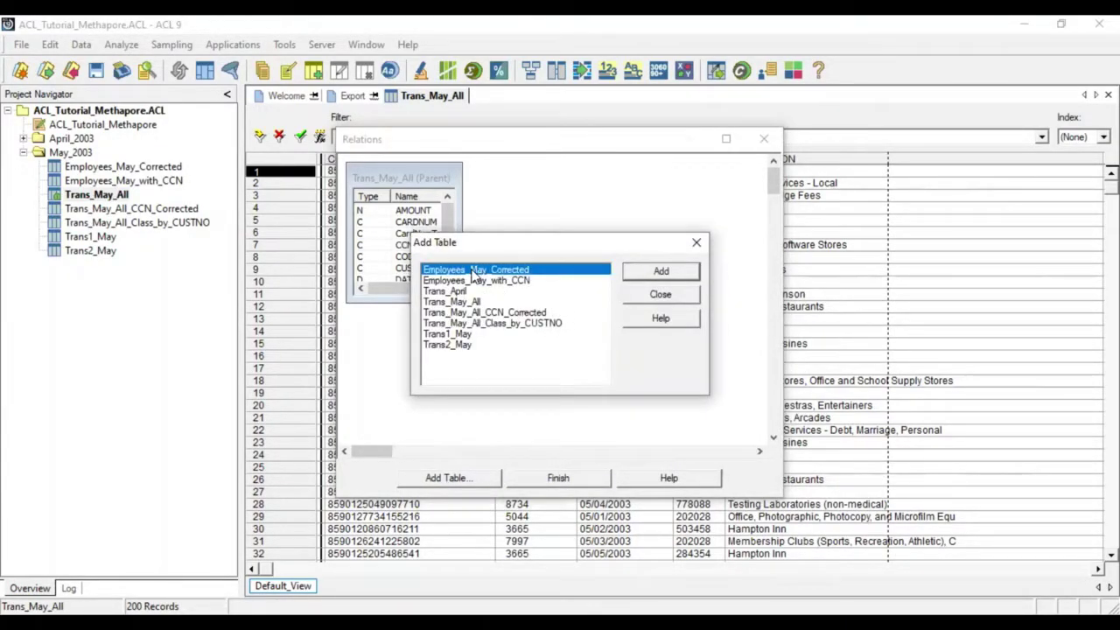
click(651, 273)
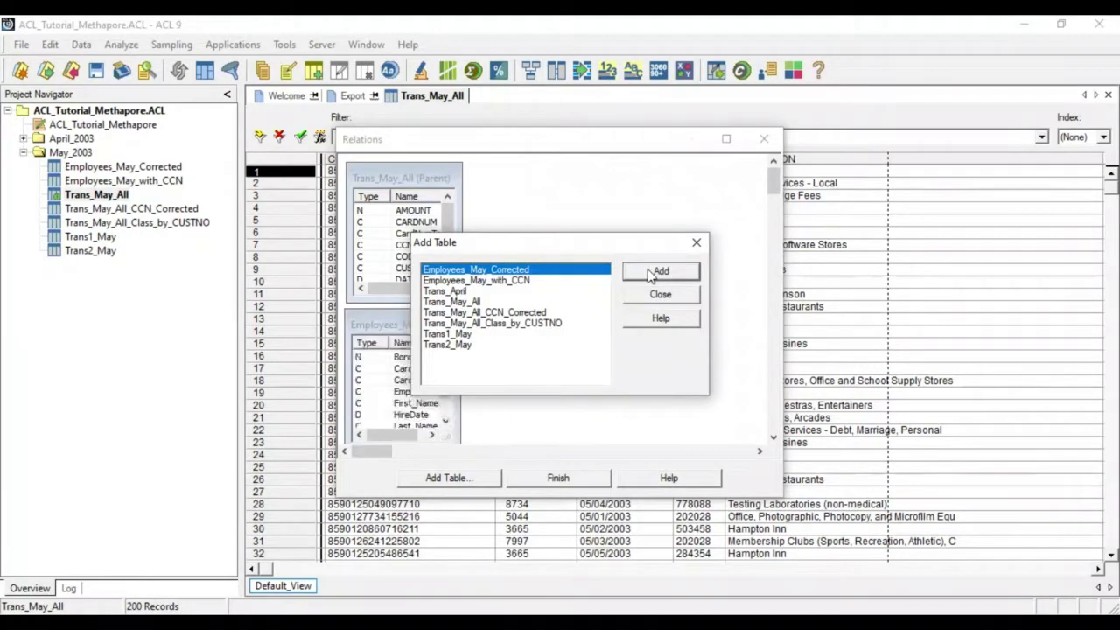
Relate CardNumTrim in Trans_May_All to CardNumTrim in Employees_May_Corrected, and finish the relations
click(660, 295)
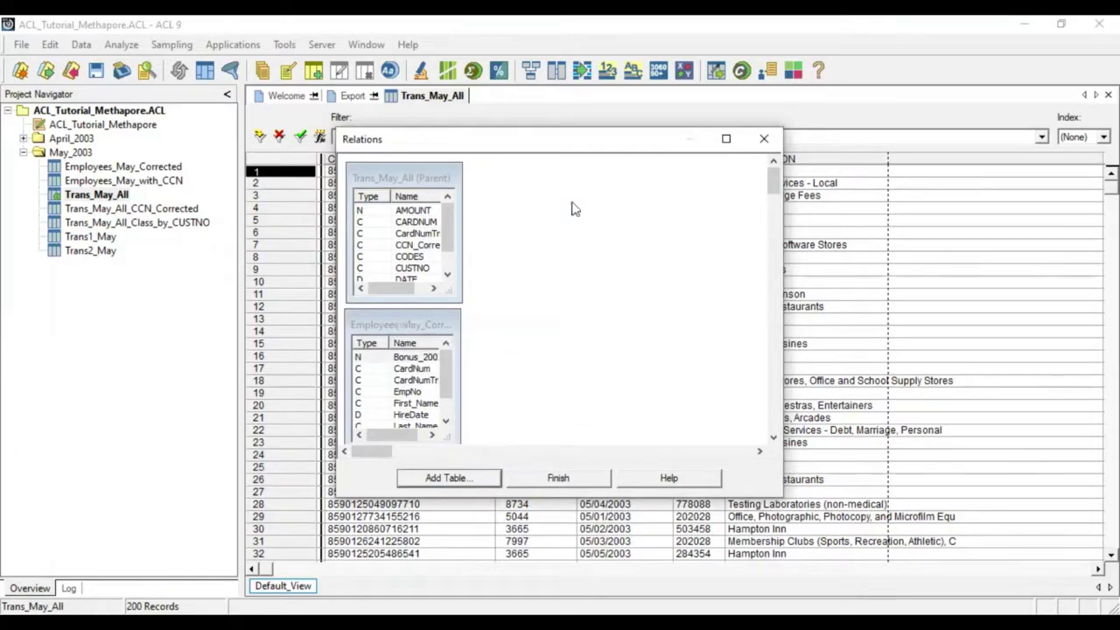
drag(399, 315, 583, 191)
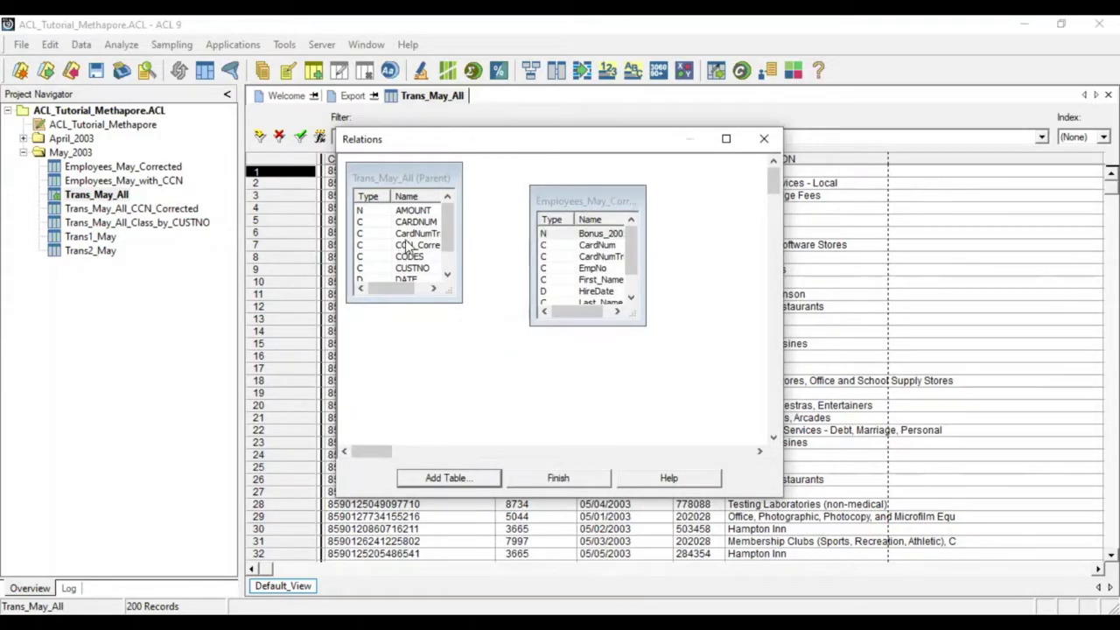
mouse_move(413, 238)
mouse_down()
mouse_move(536, 247)
mouse_move(531, 264)
mouse_move(541, 256)
mouse_up()
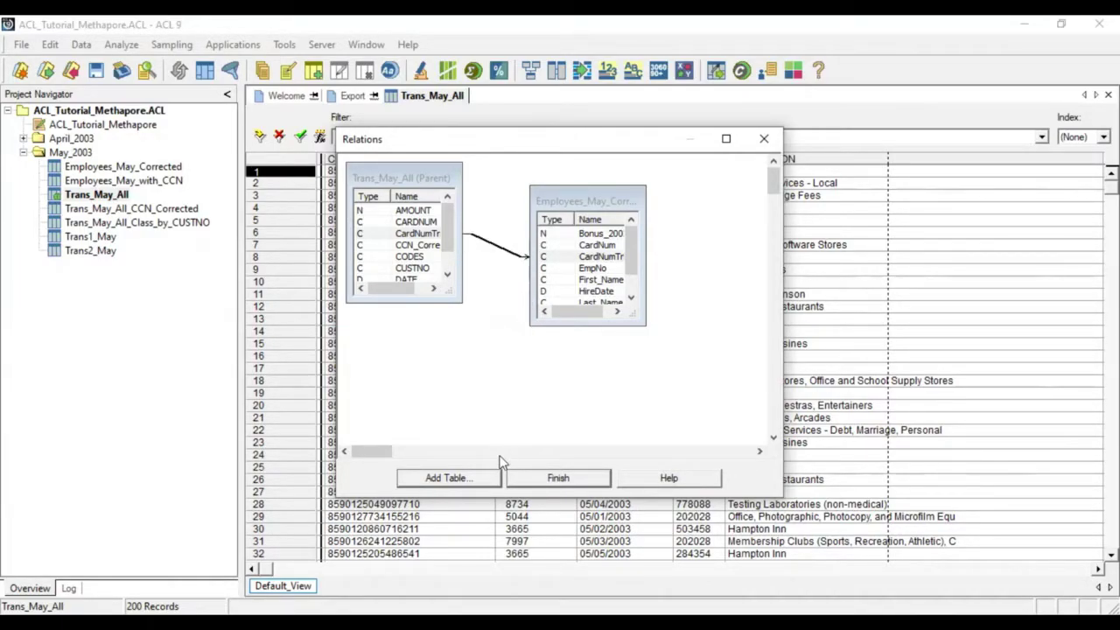
click(560, 479)
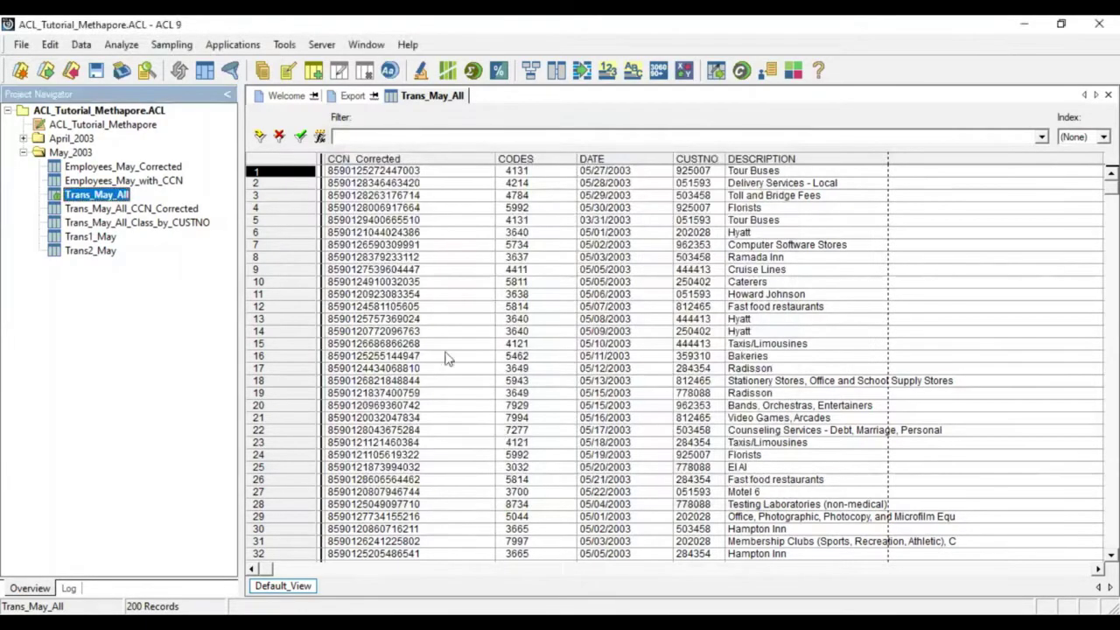
Add the First_Name and Last_Name columns from Employees_May_Corrected to the Trans_May_All view, before the CCN_Corrected column
click(354, 163)
right_click(355, 166)
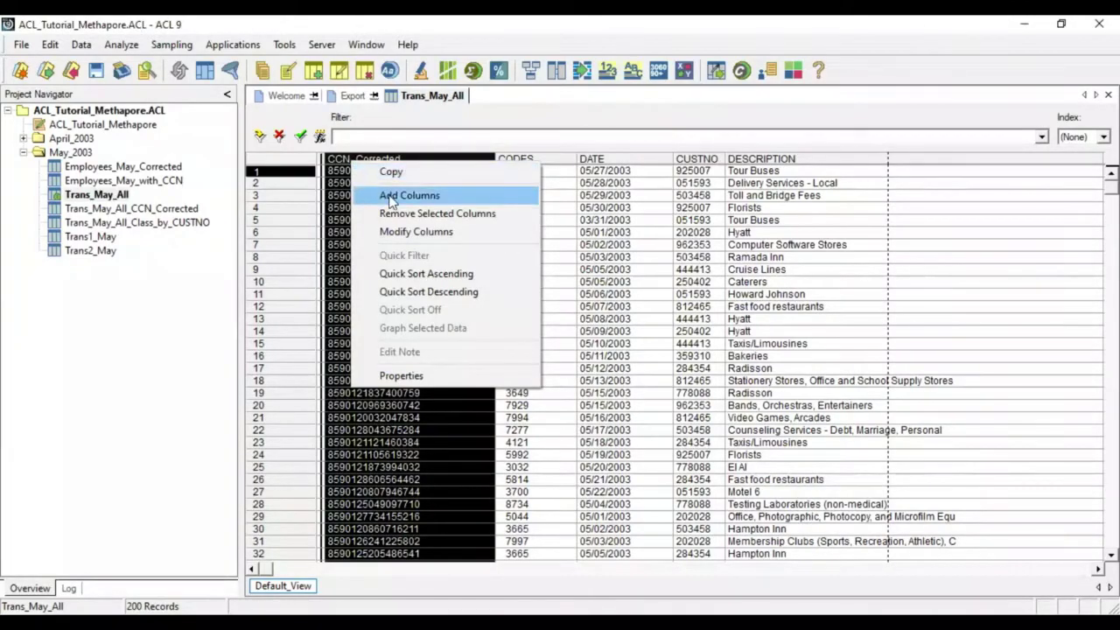
click(391, 197)
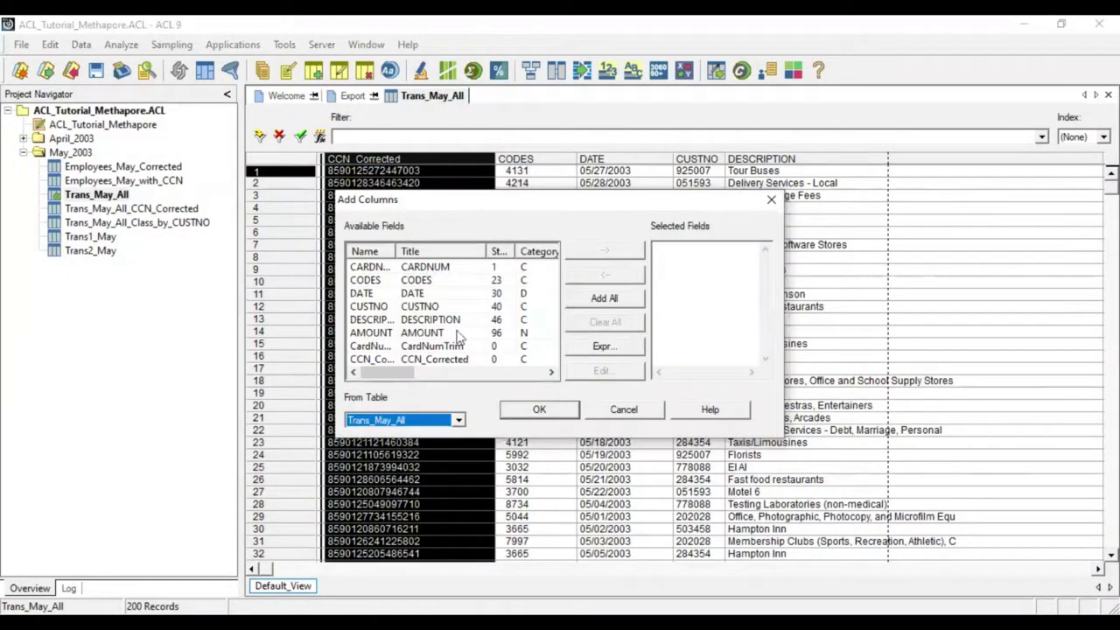
click(457, 421)
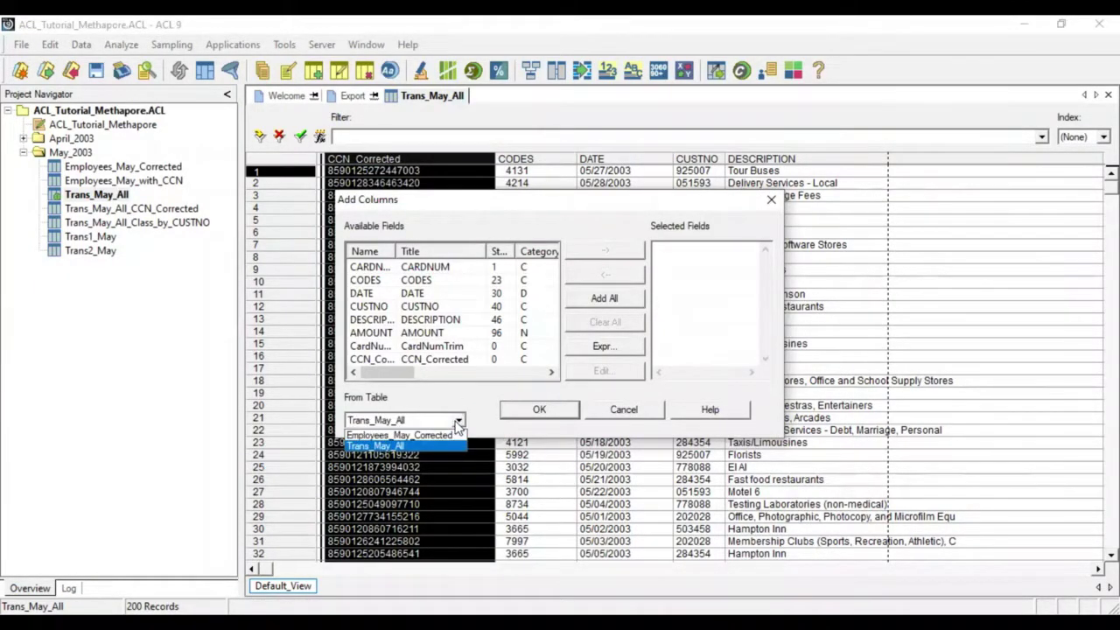
click(382, 436)
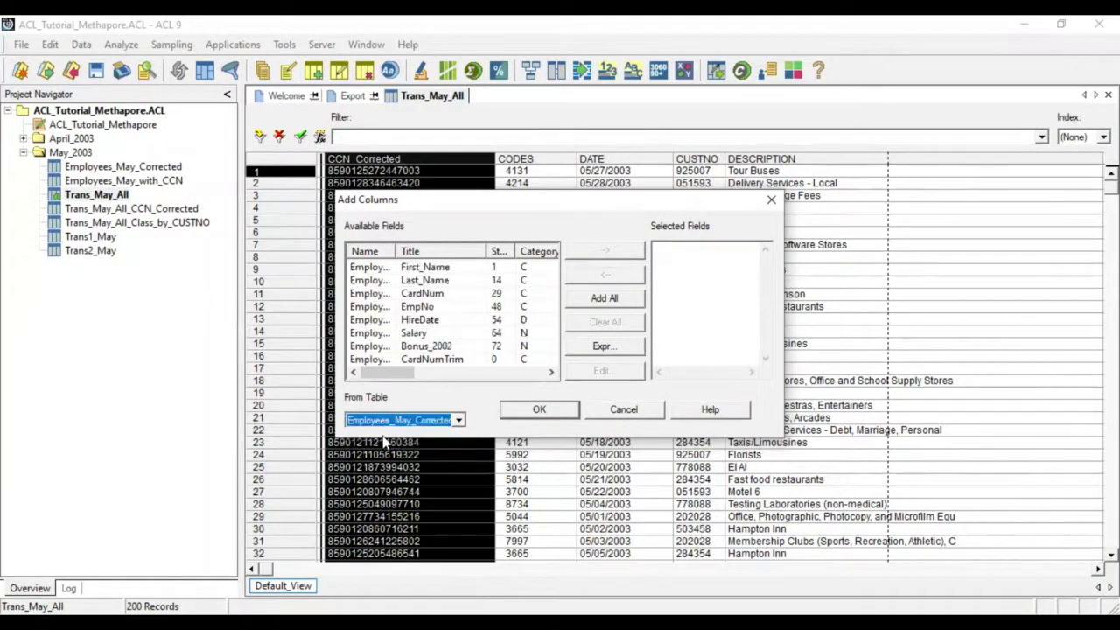
double_click(444, 271)
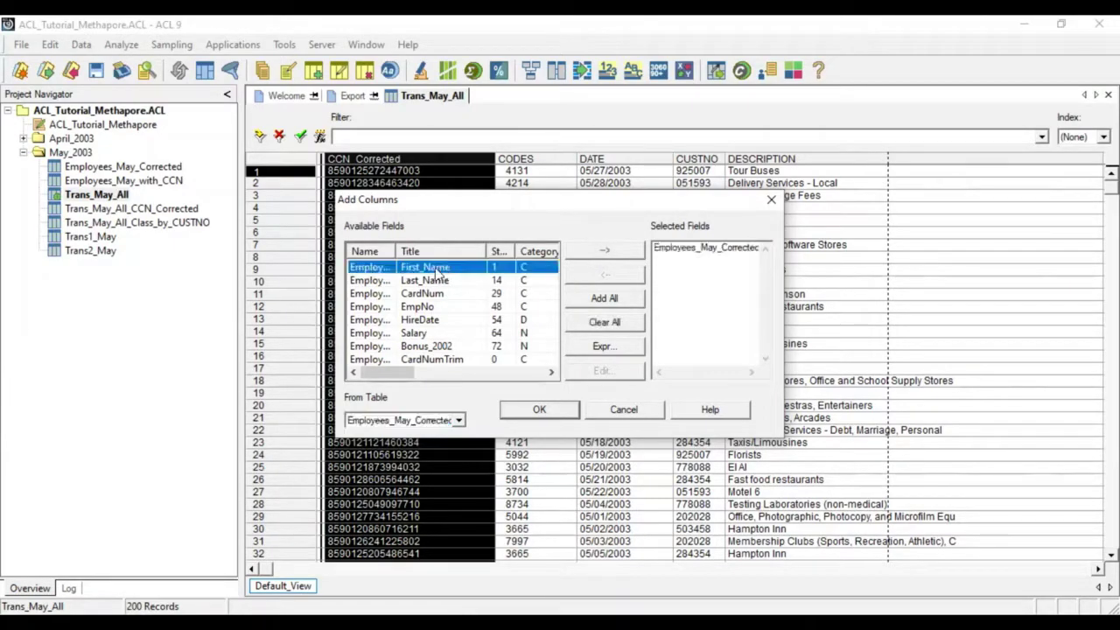
double_click(422, 282)
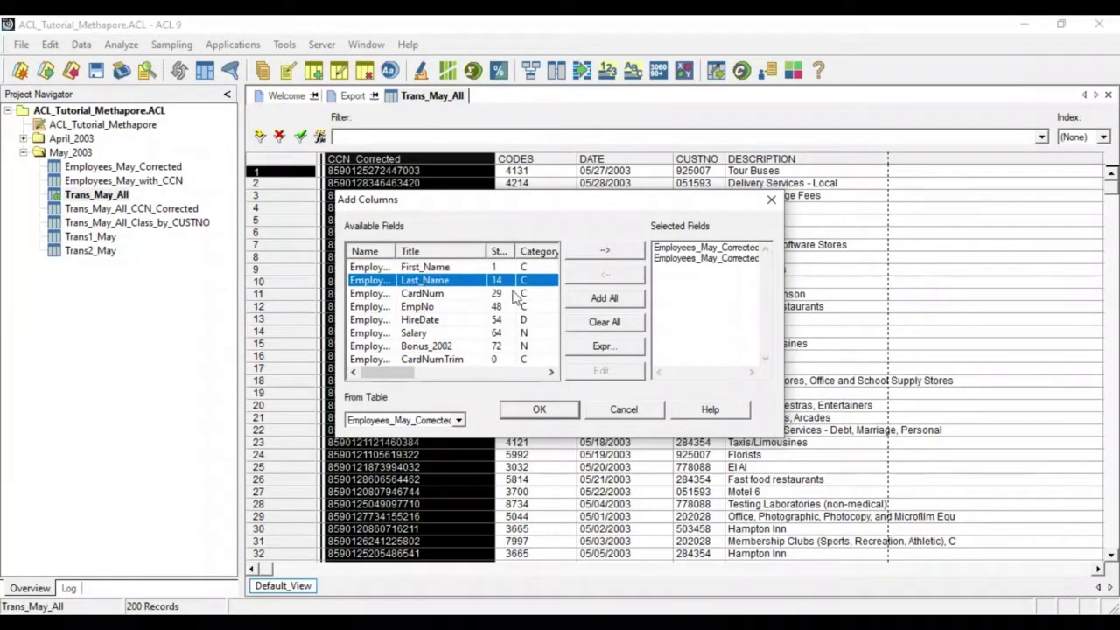
click(539, 410)
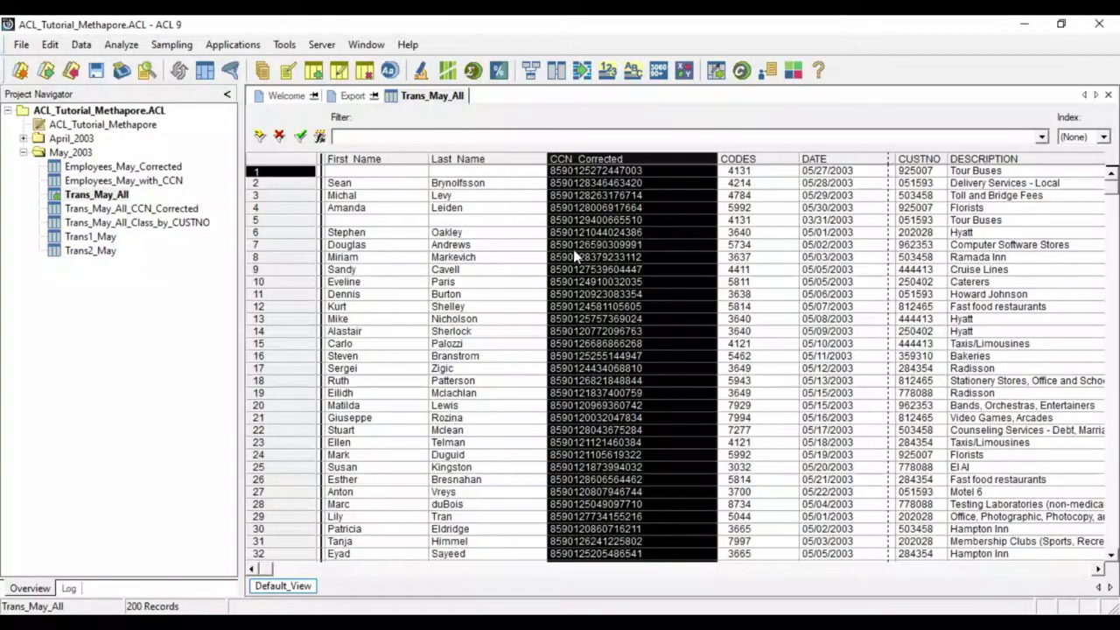
Start exporting Trans_May_All to another application and set the export format to XML
click(87, 49)
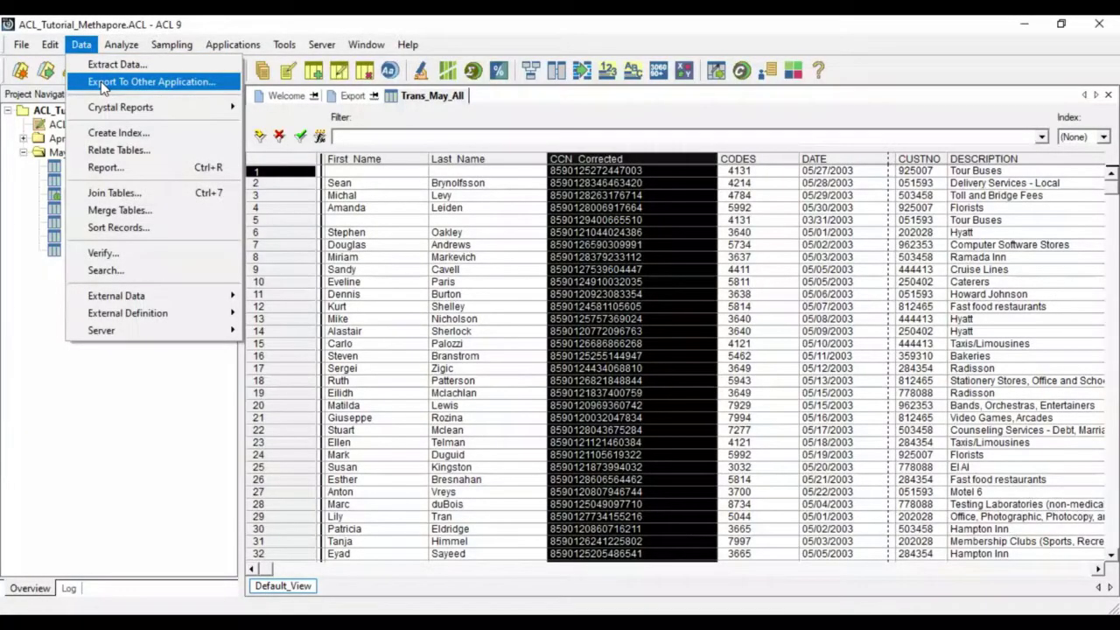
click(103, 82)
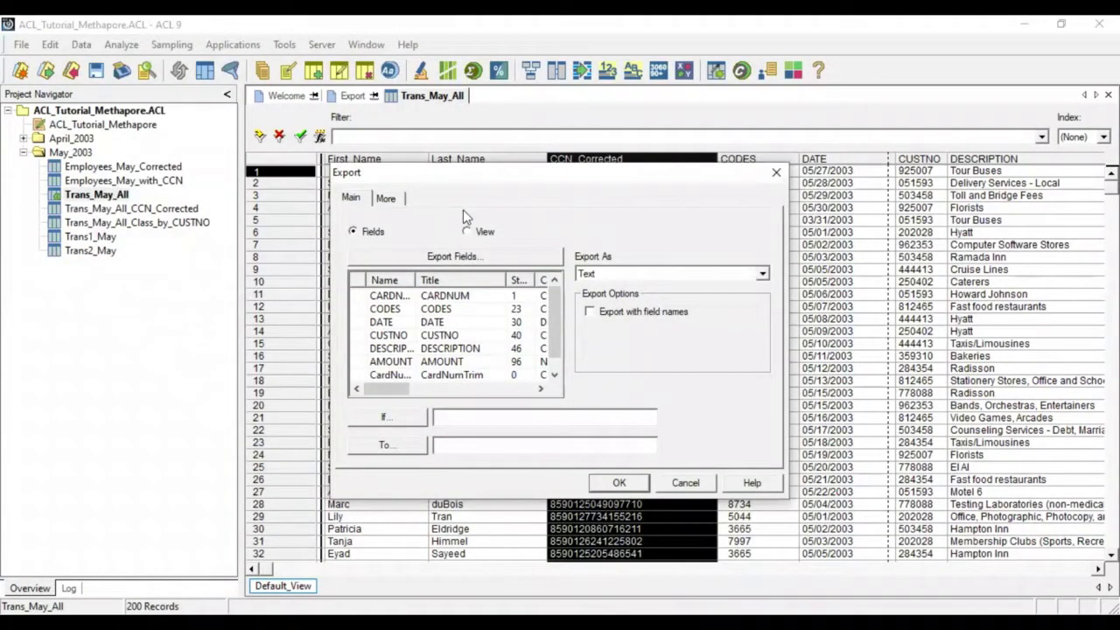
click(762, 275)
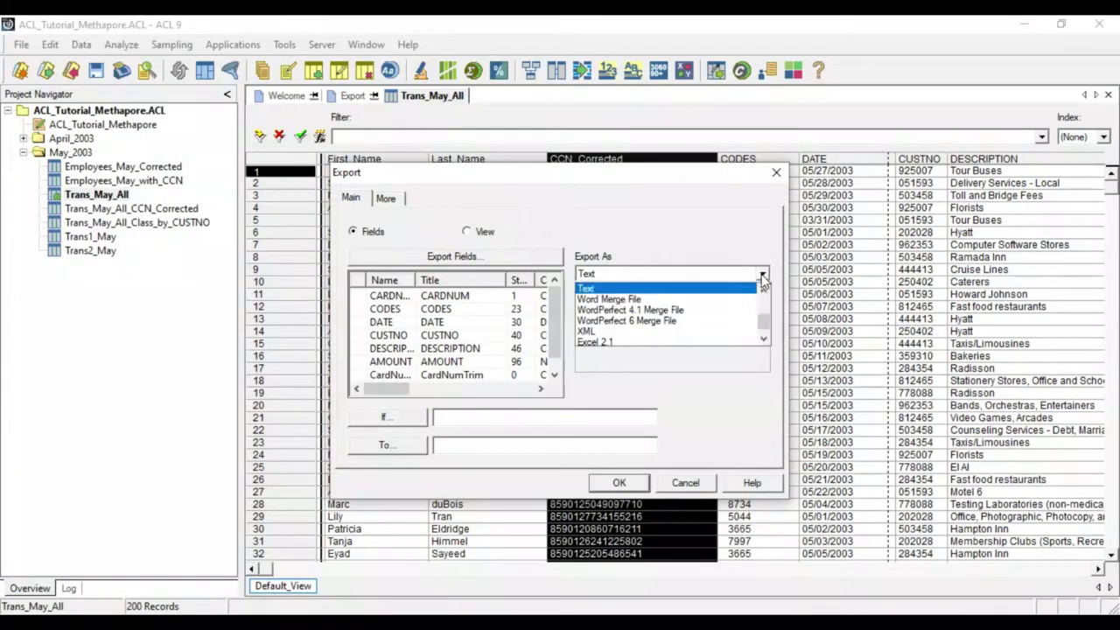
scroll(604, 333, down, 1)
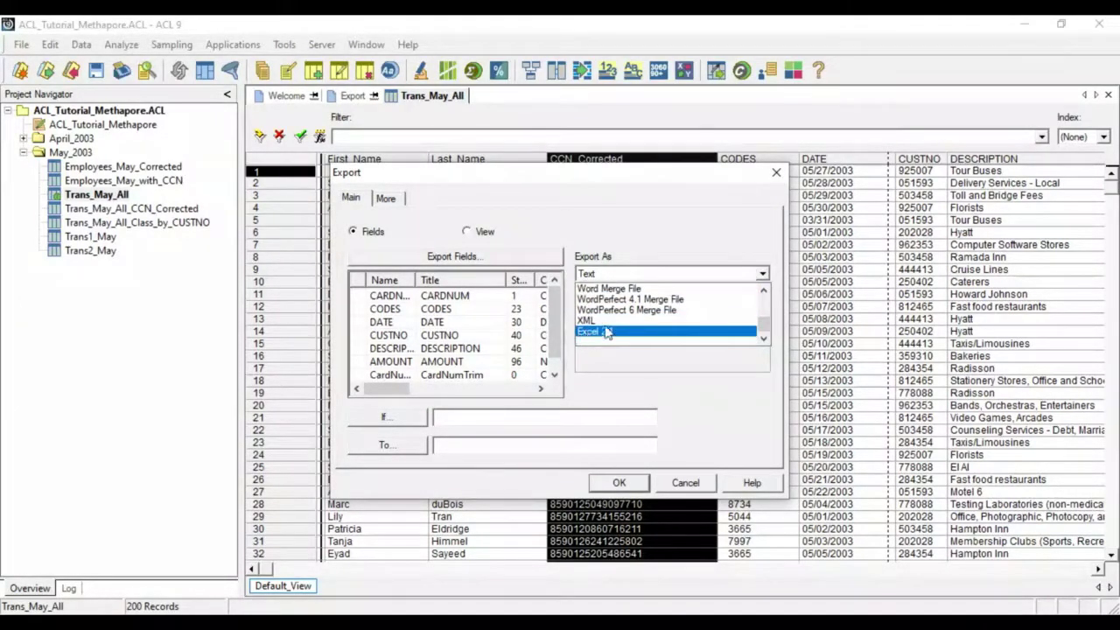
click(767, 313)
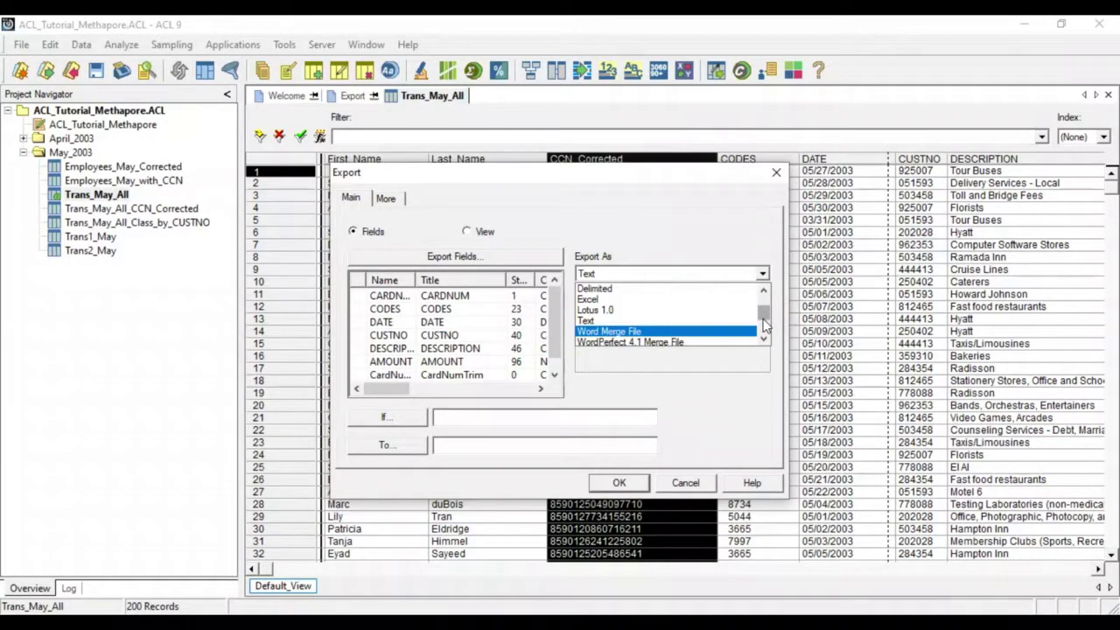
scroll(764, 325, down, 2)
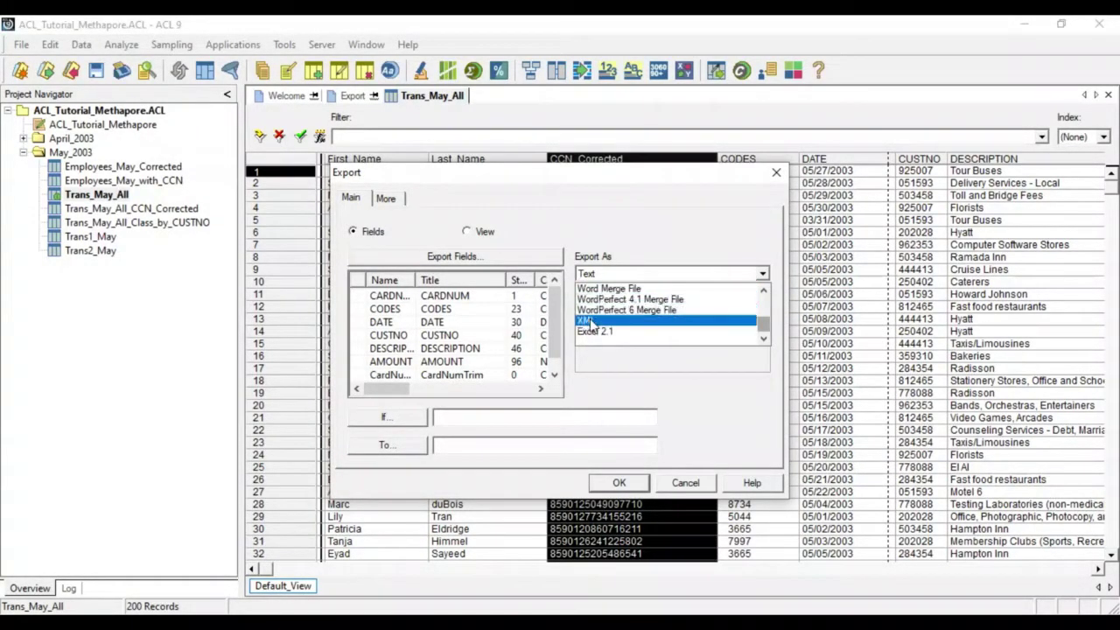
click(589, 321)
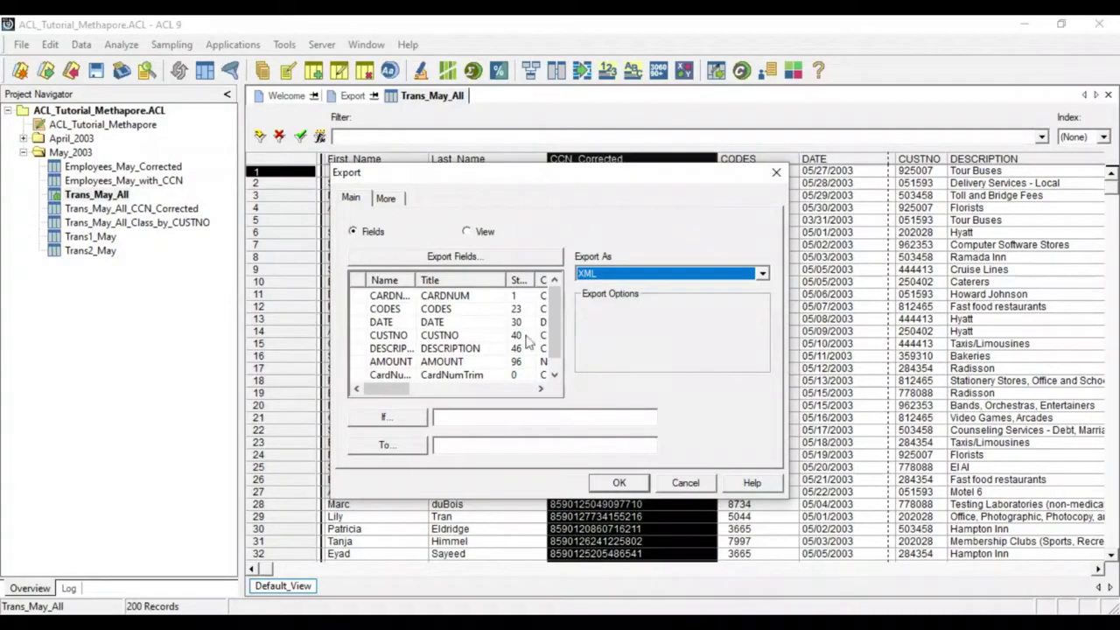
Include First_Name and Last_Name from Employees_May_Corrected in the export fields, and remove CCN_Corrected from the selection
click(409, 258)
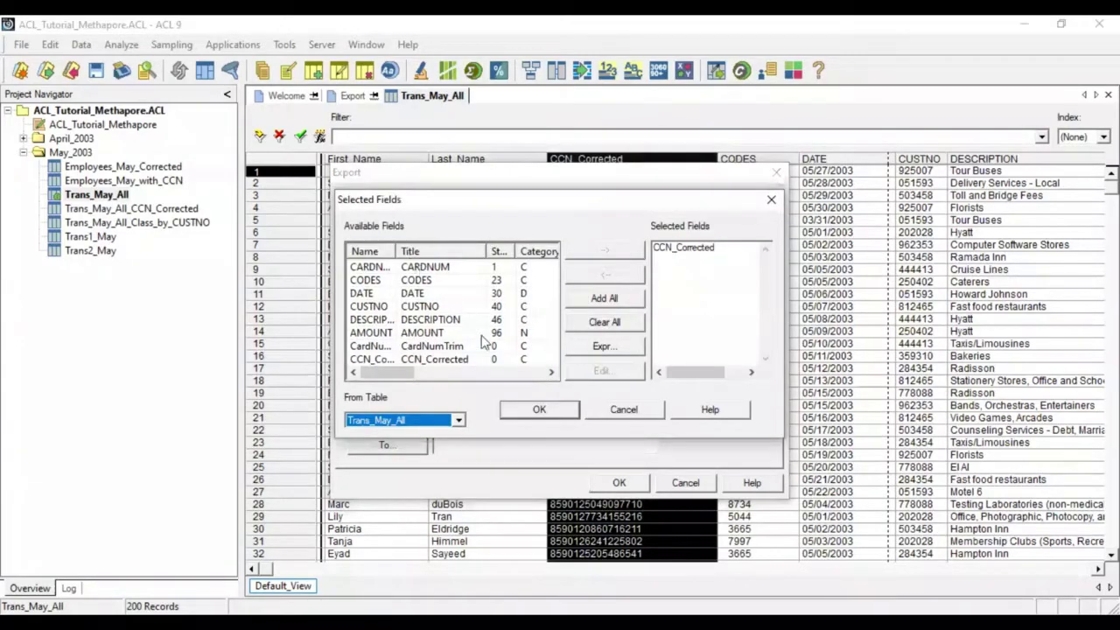
click(457, 421)
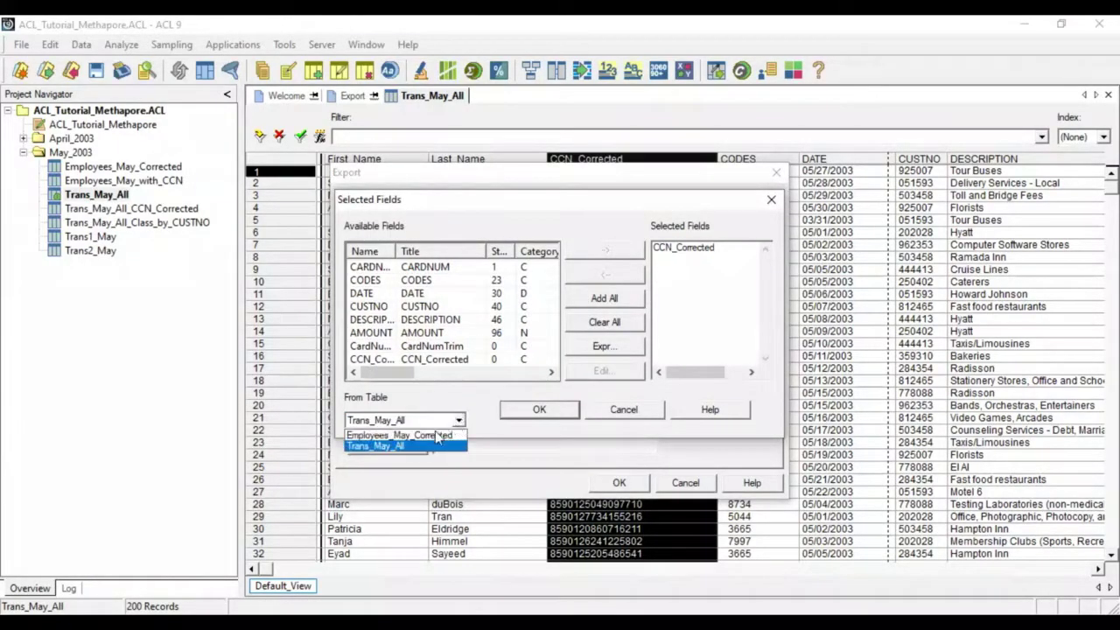
click(423, 437)
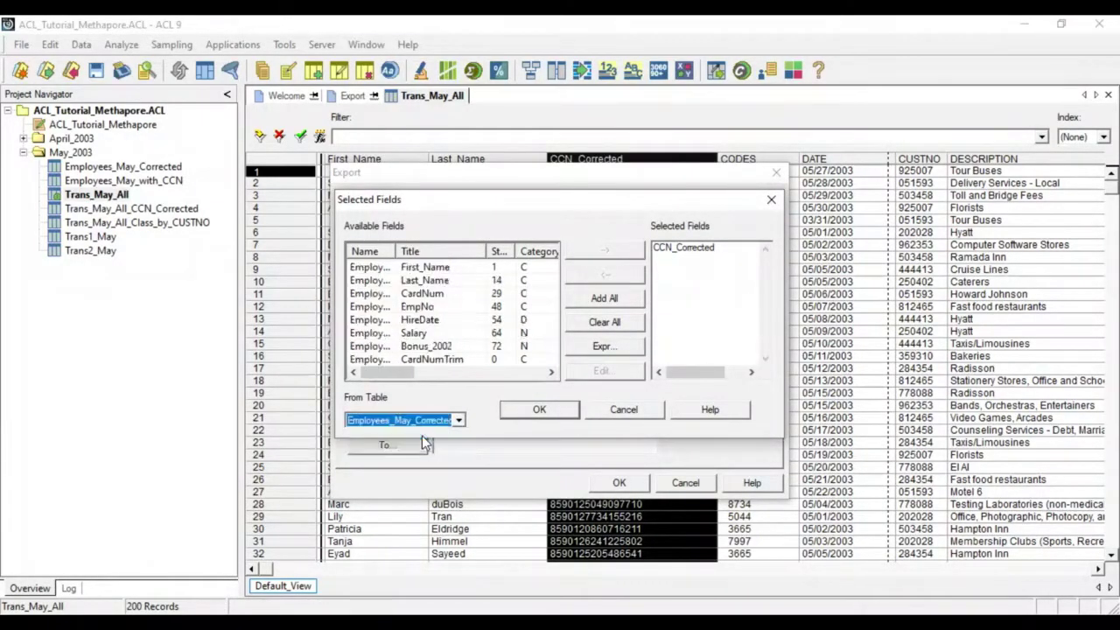
double_click(426, 268)
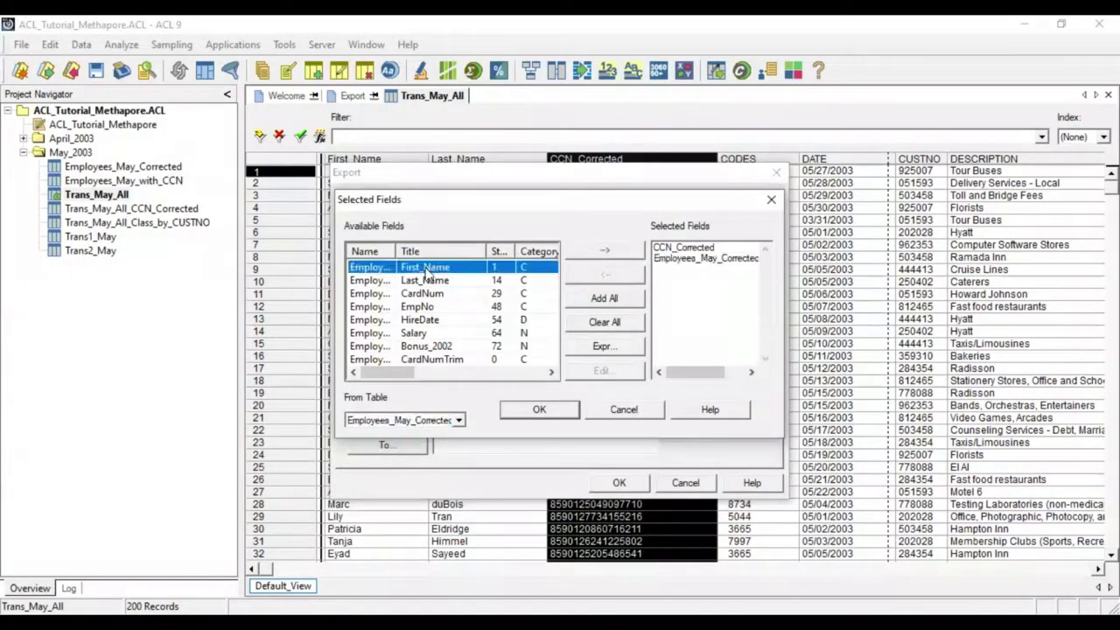
double_click(425, 280)
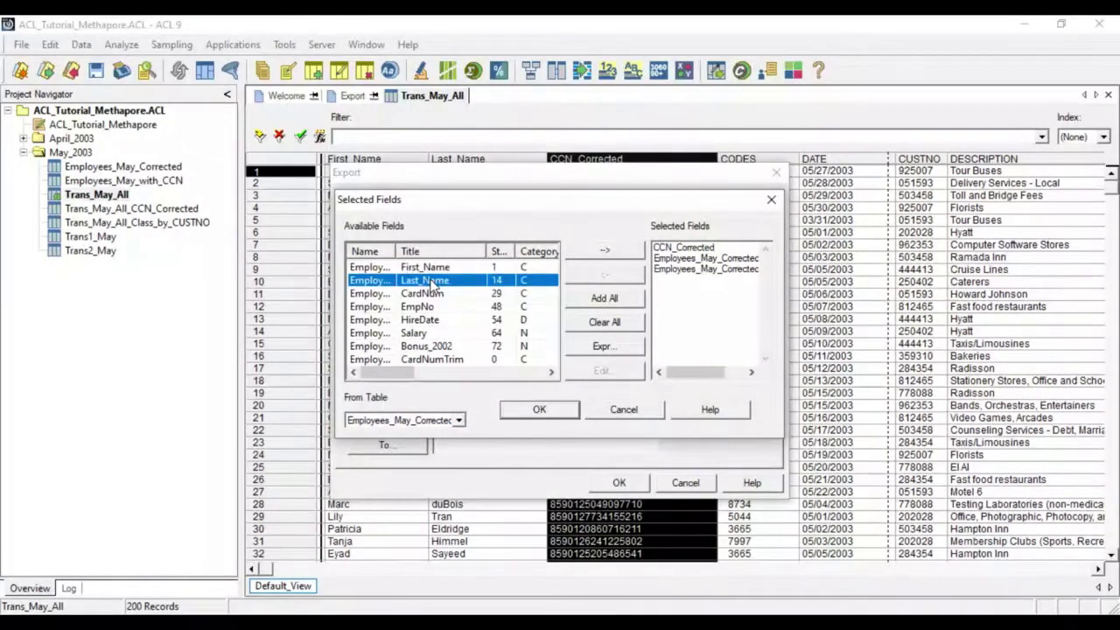
click(458, 421)
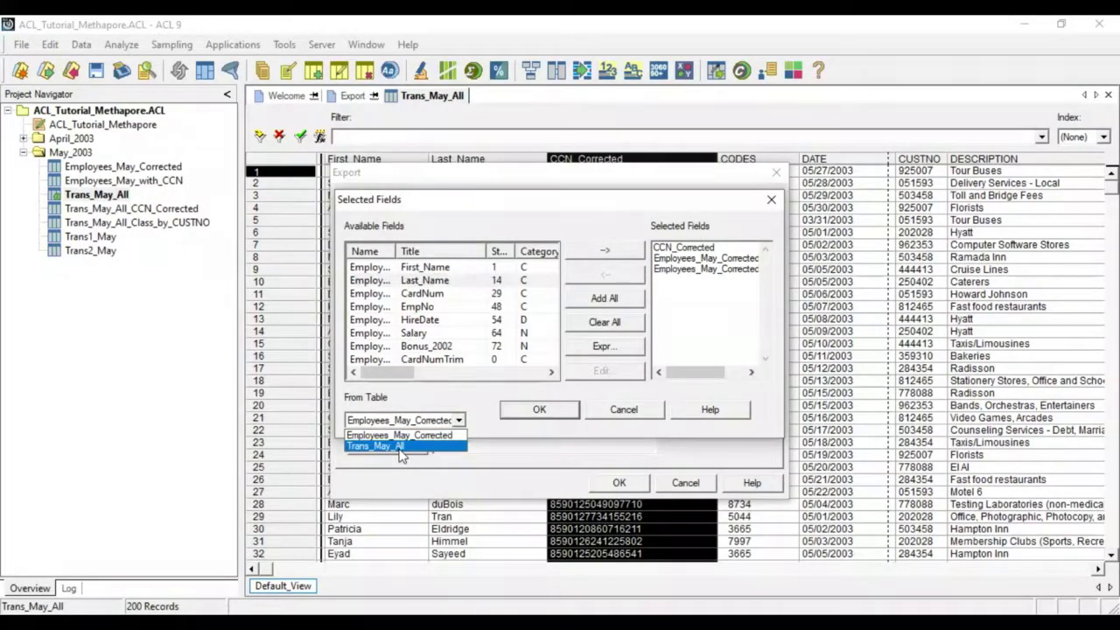
click(676, 252)
click(679, 250)
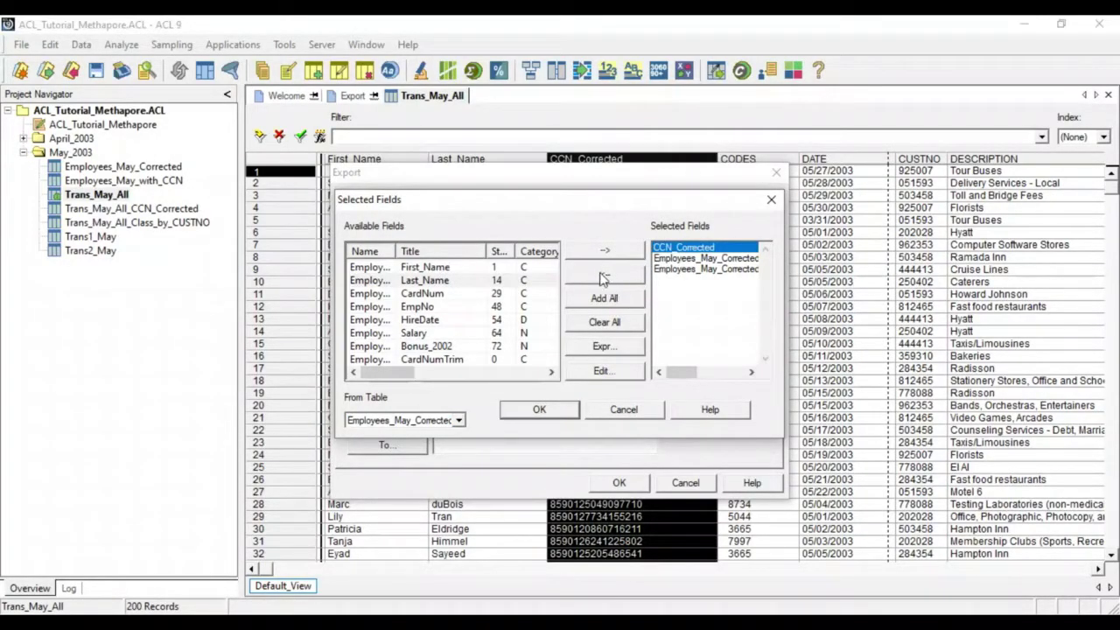
click(602, 276)
Add CardNumTrim and AMOUNT from Trans_May_All to the export fields and confirm the field selection
click(458, 421)
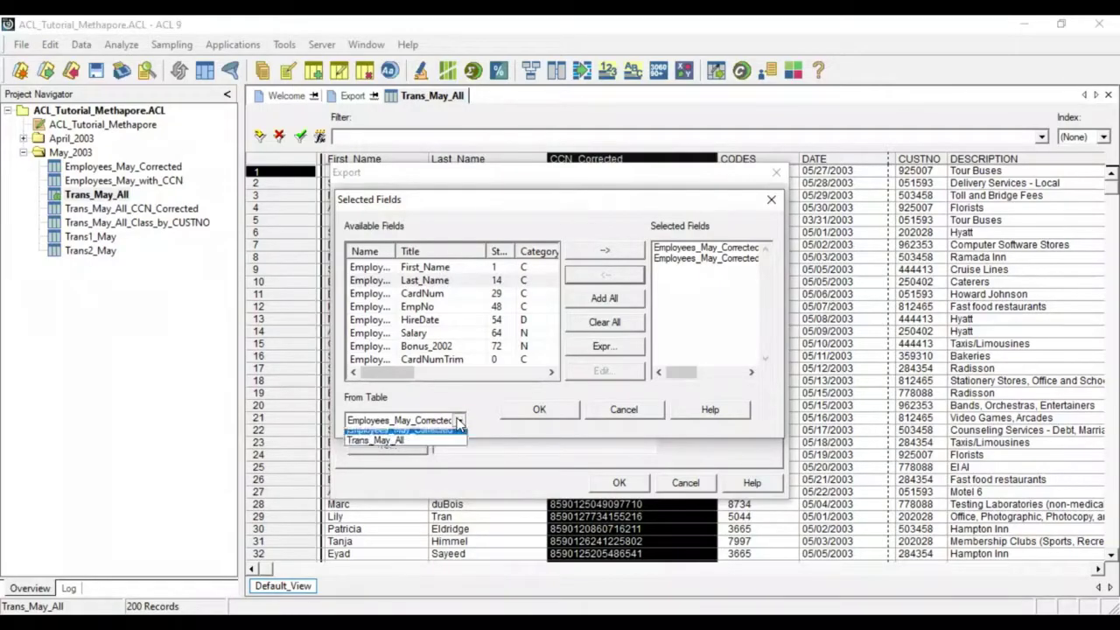
click(403, 448)
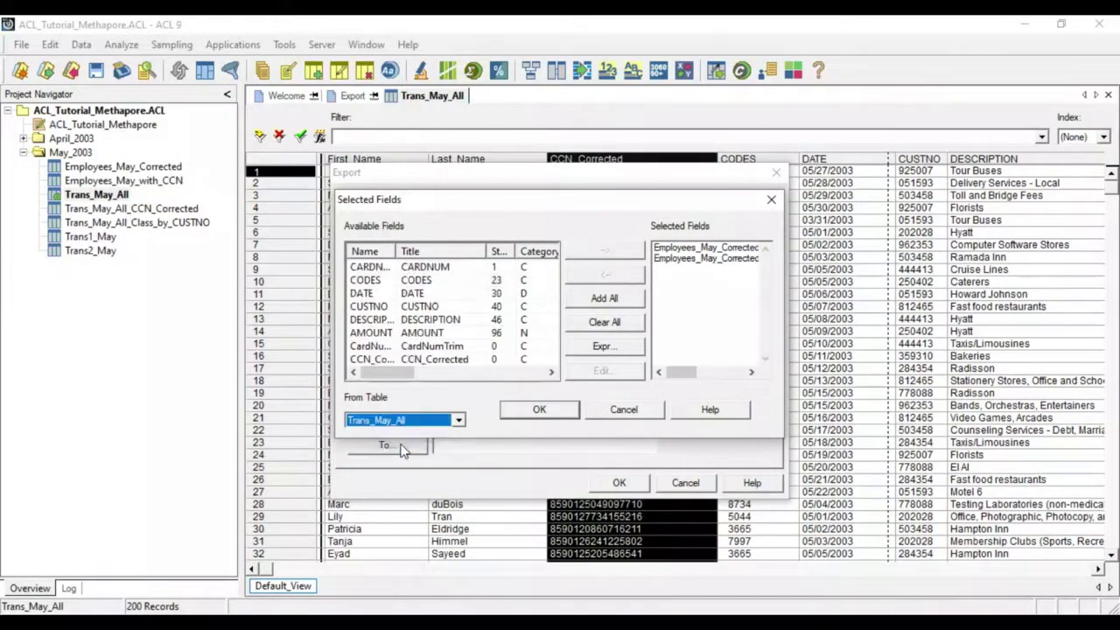
double_click(375, 348)
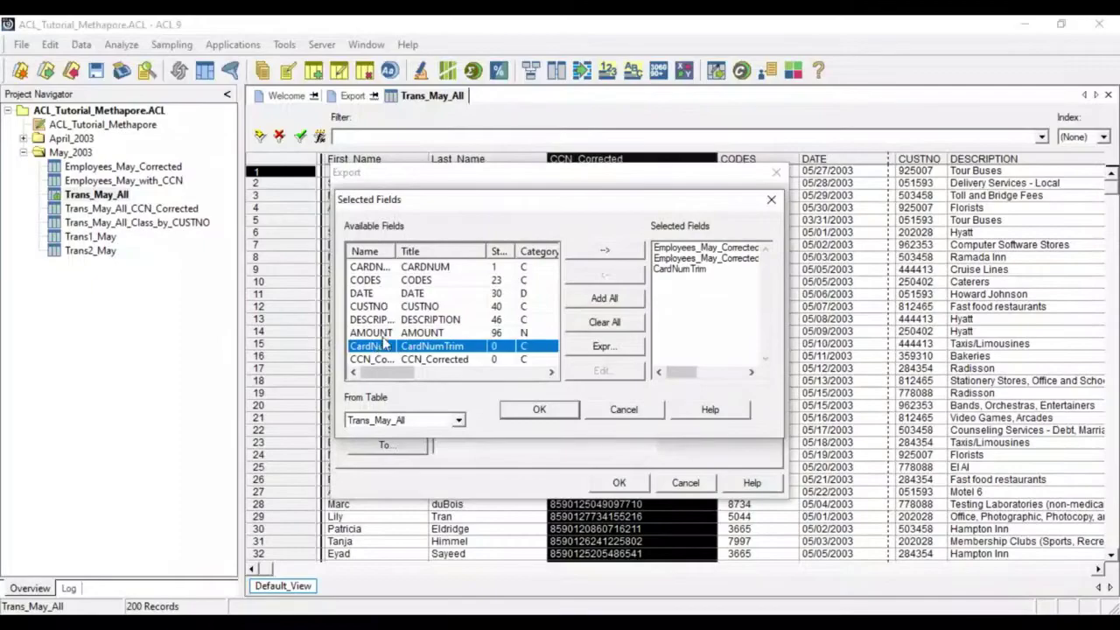
double_click(390, 332)
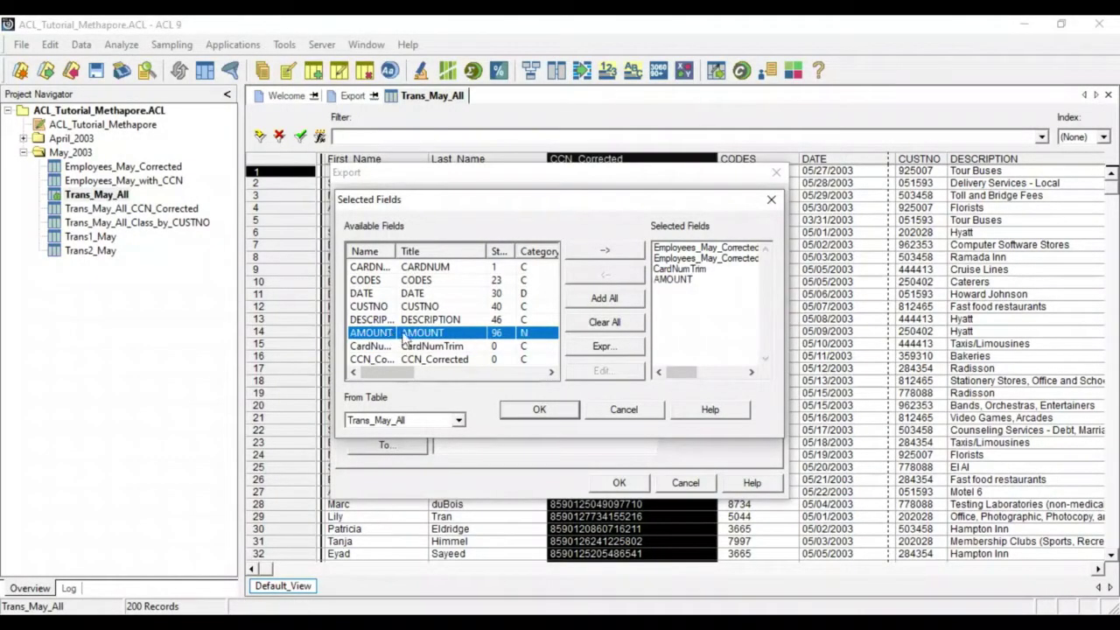
click(555, 411)
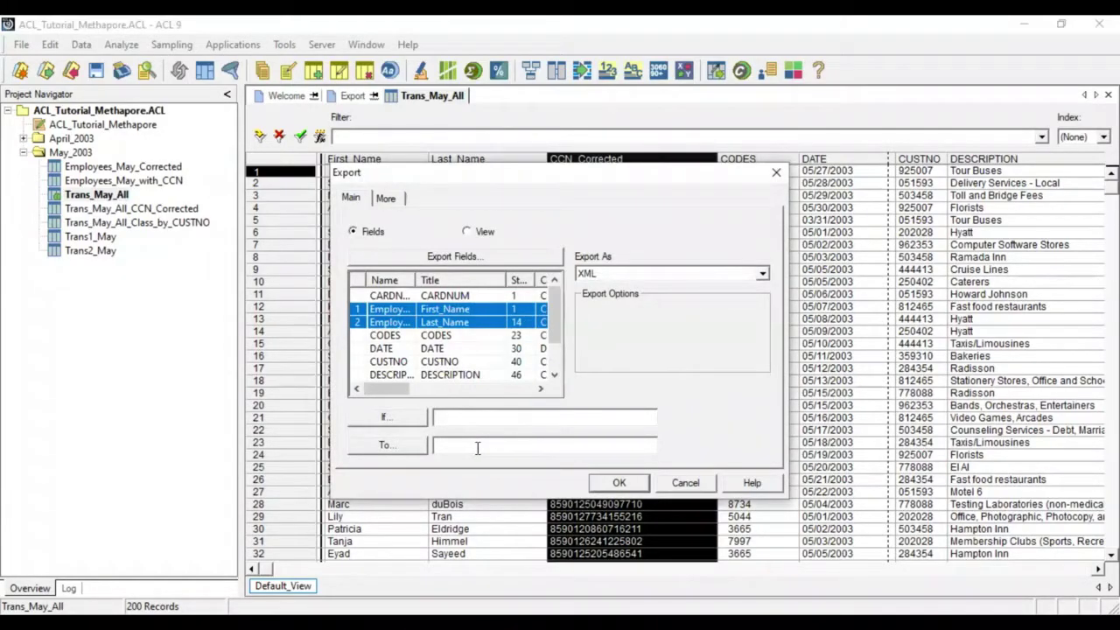
Export the selected fields to the file "Set 1 Nomor 3 Ch 7", overwriting the existing XML file, and check the output path
click(477, 447)
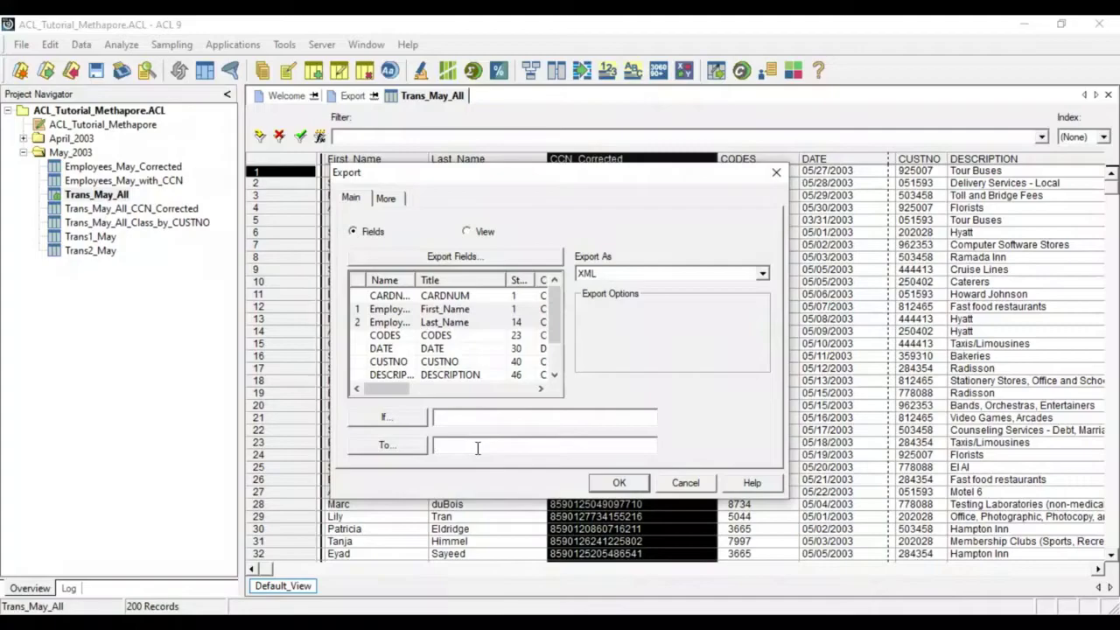
text(Set 1 Nomor 3 Ch 7)
click(615, 482)
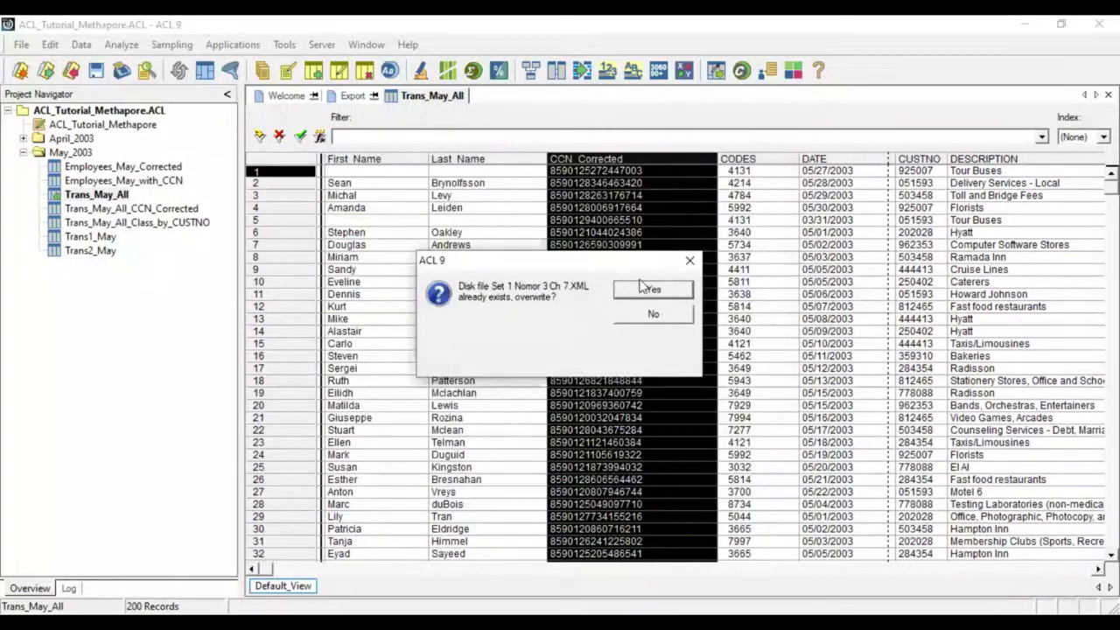
click(641, 290)
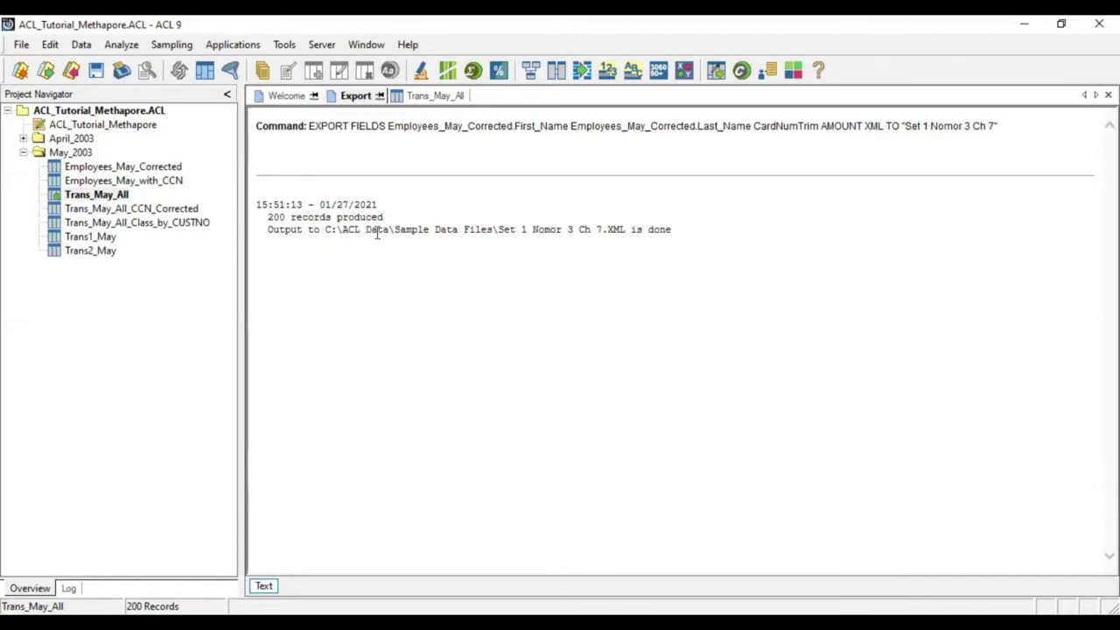
drag(325, 229, 683, 240)
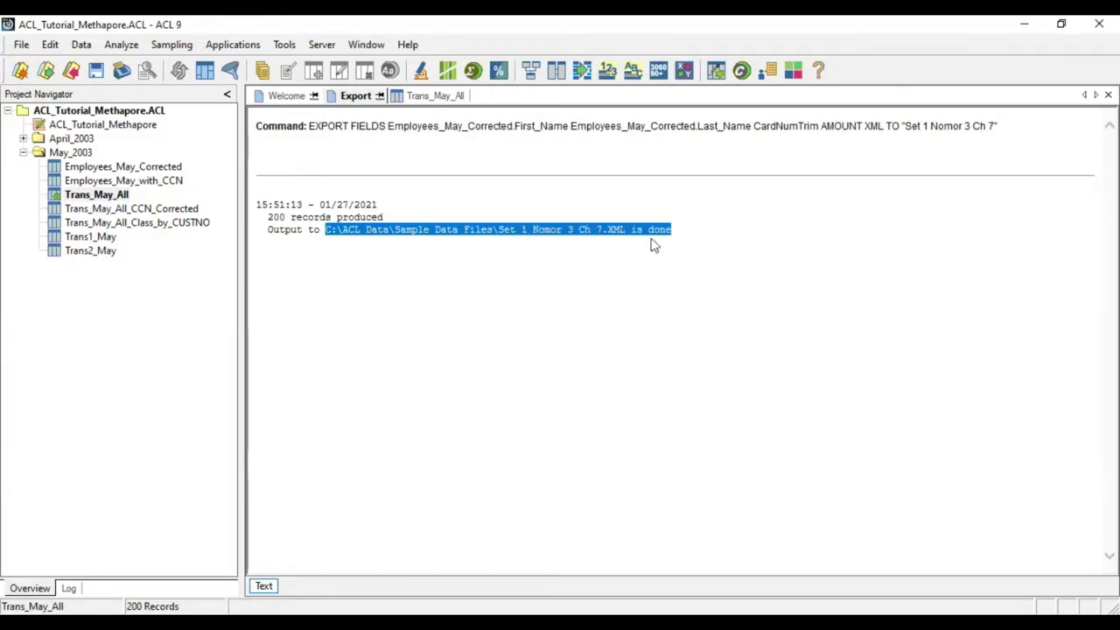
click(437, 286)
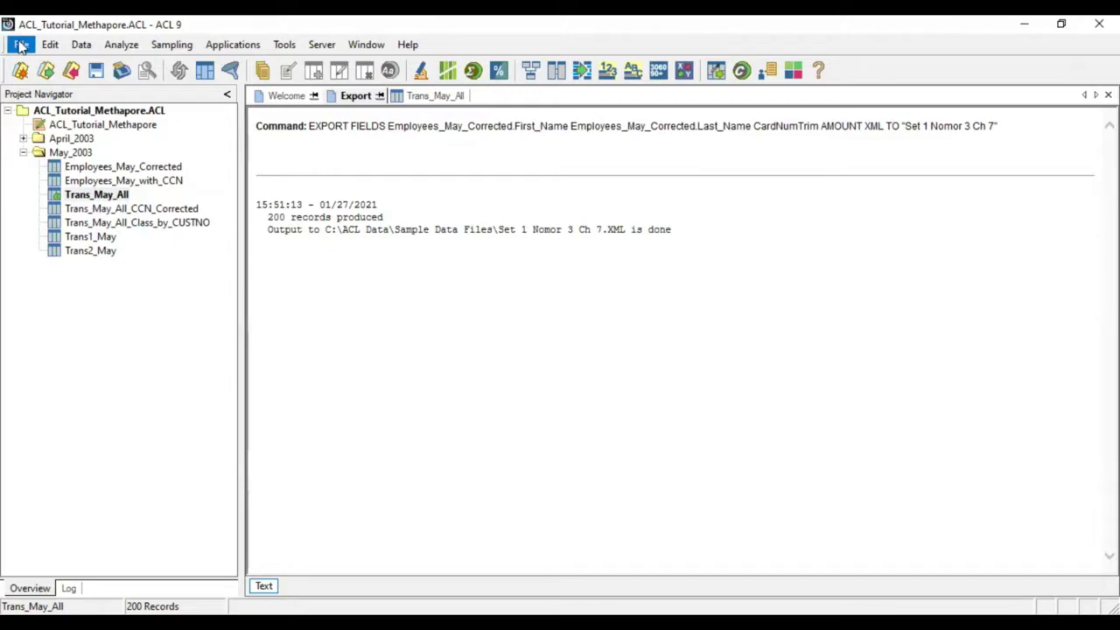
Start a new table in the May_2003 folder from a disk file, saving the pending changes to Trans_May_All
click(69, 154)
right_click(70, 157)
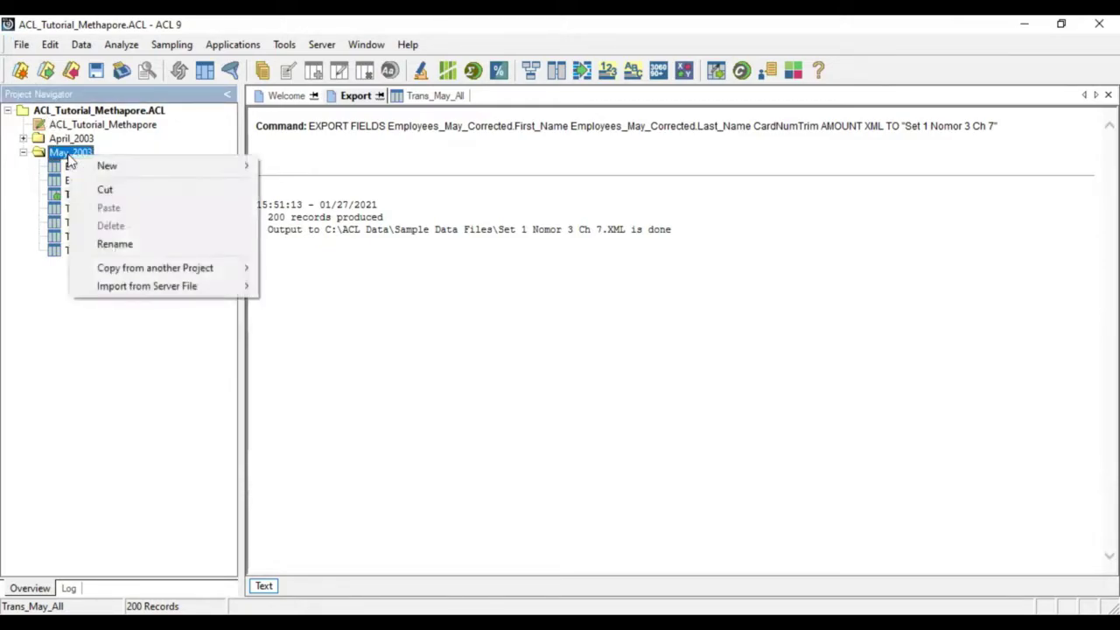
mouse_move(136, 168)
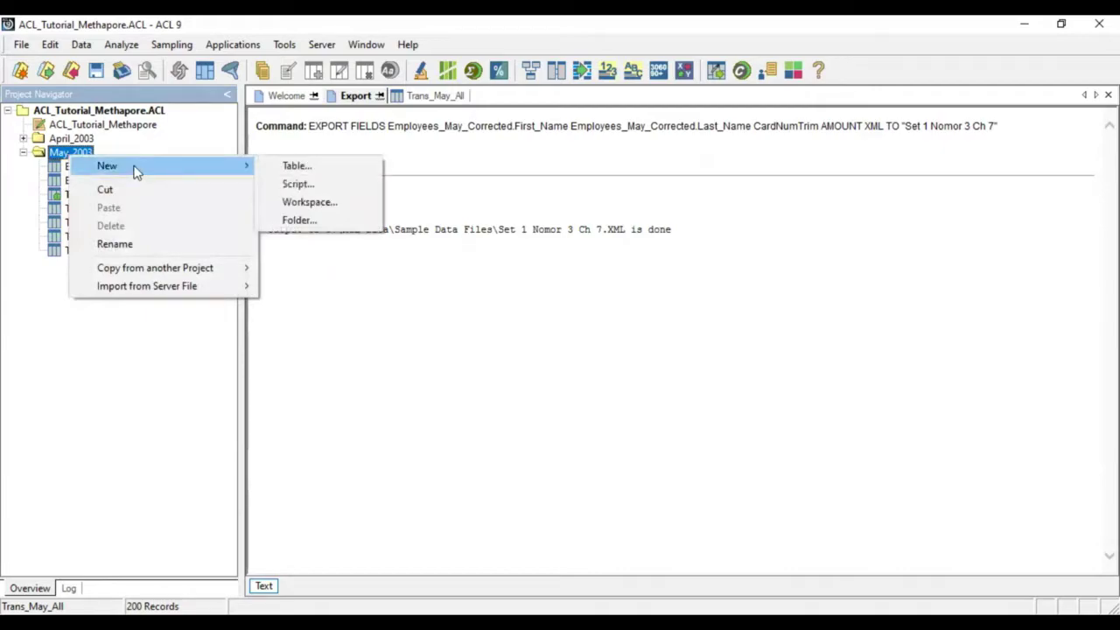
click(279, 166)
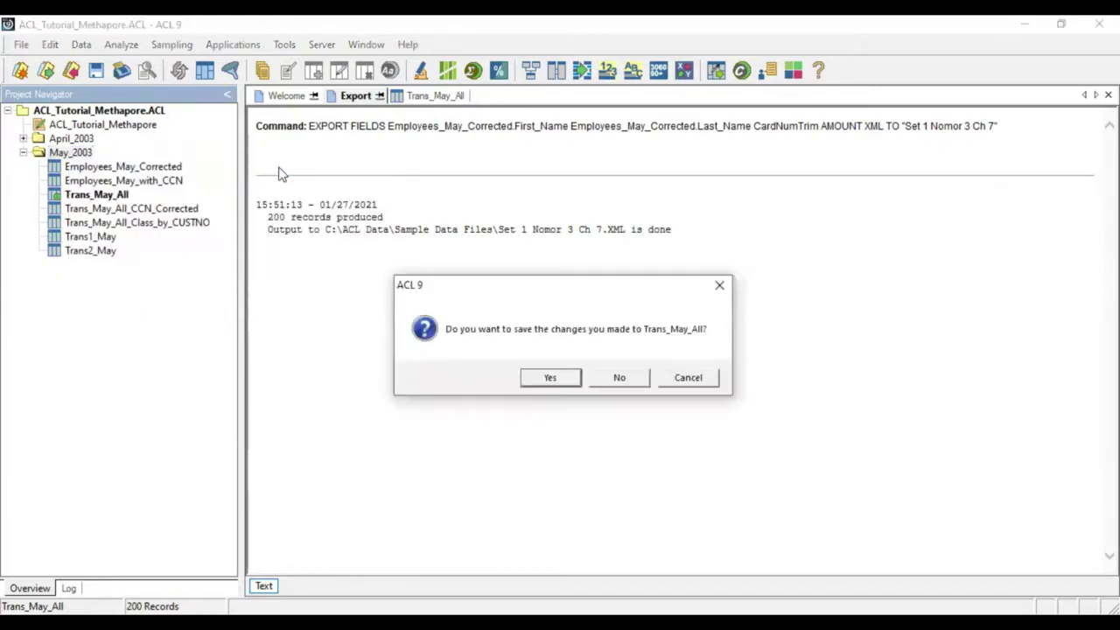
click(547, 379)
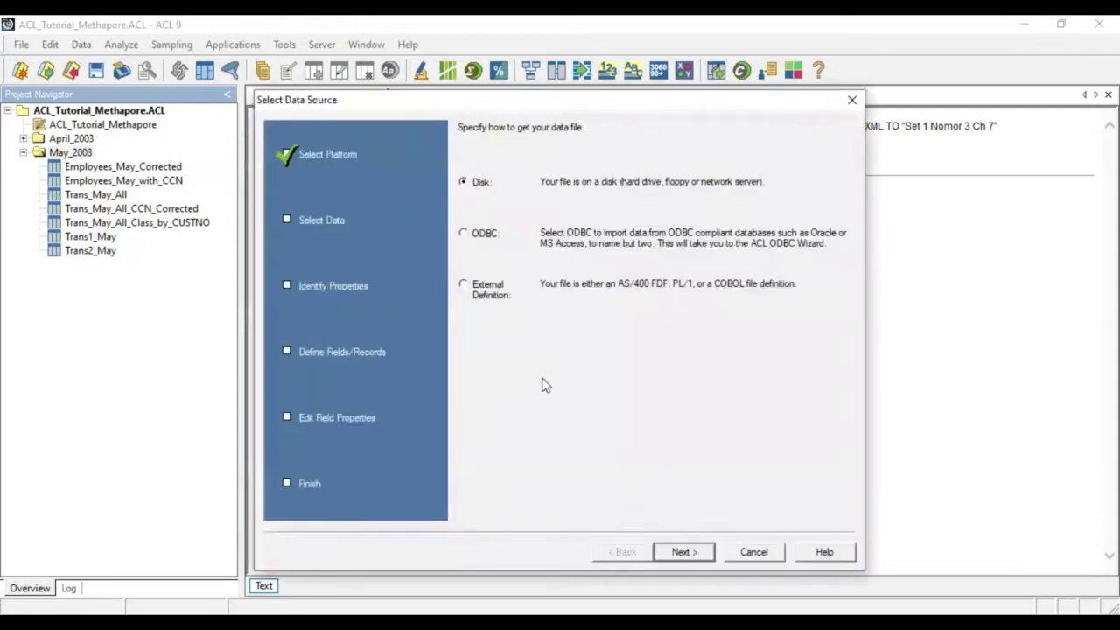
click(684, 552)
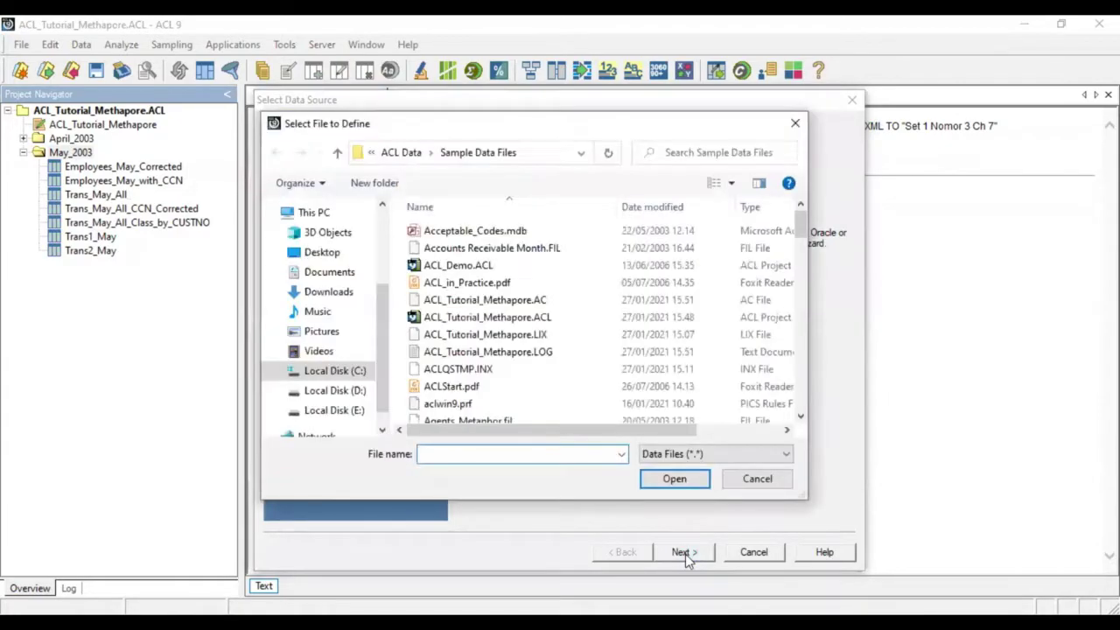
Choose "Set 1 Nomor 3 Ch 7.XML" from the Sample Data Files folder as the file to define
click(801, 406)
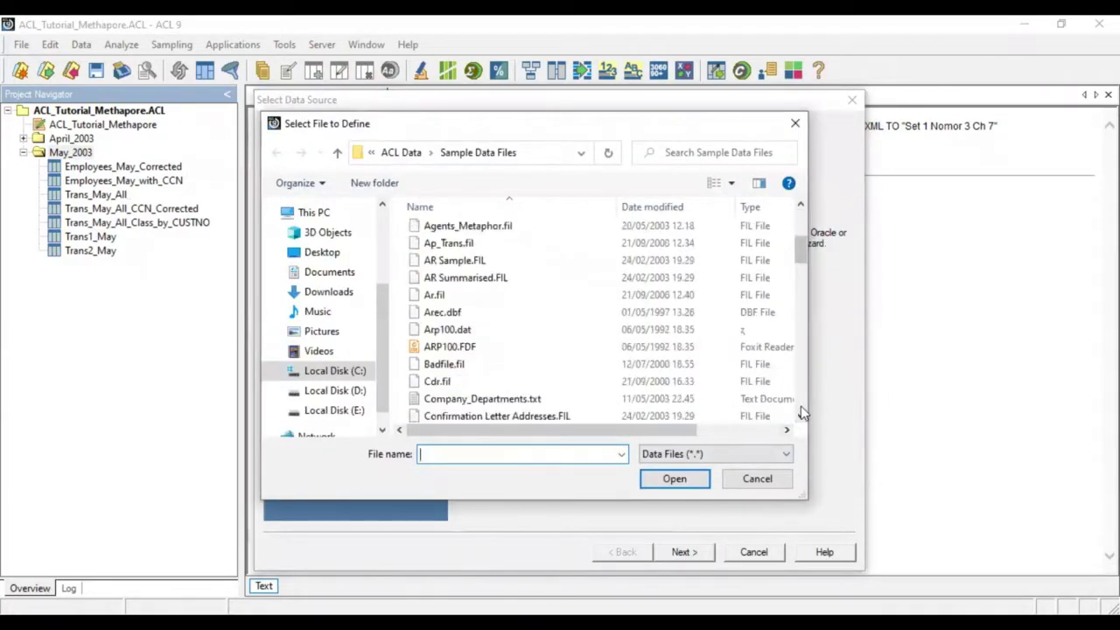
click(801, 406)
click(800, 406)
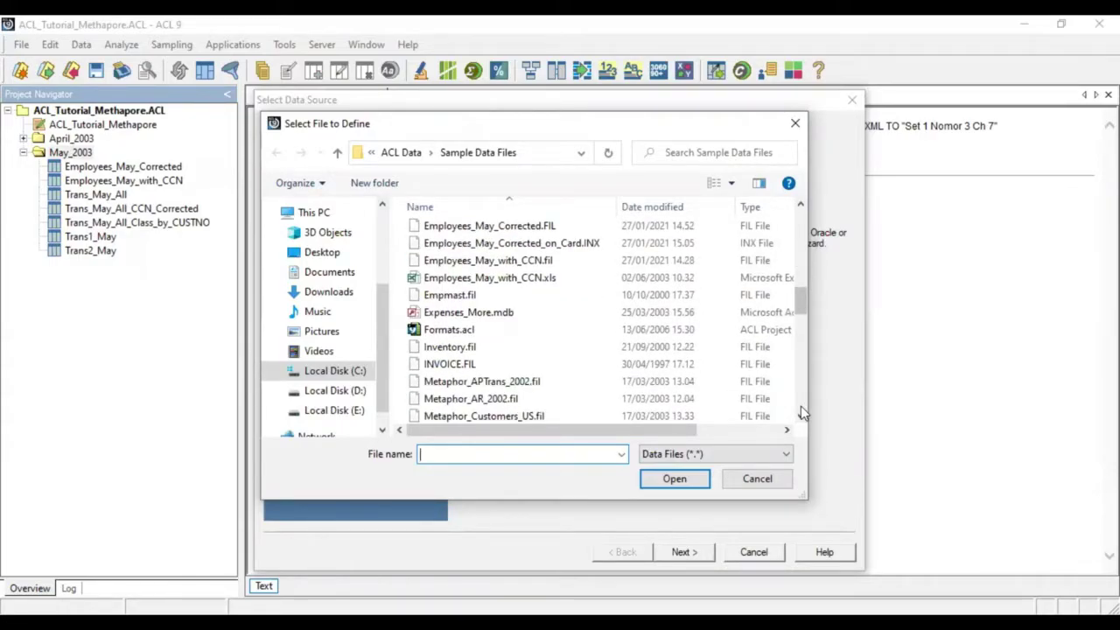
click(801, 406)
click(800, 406)
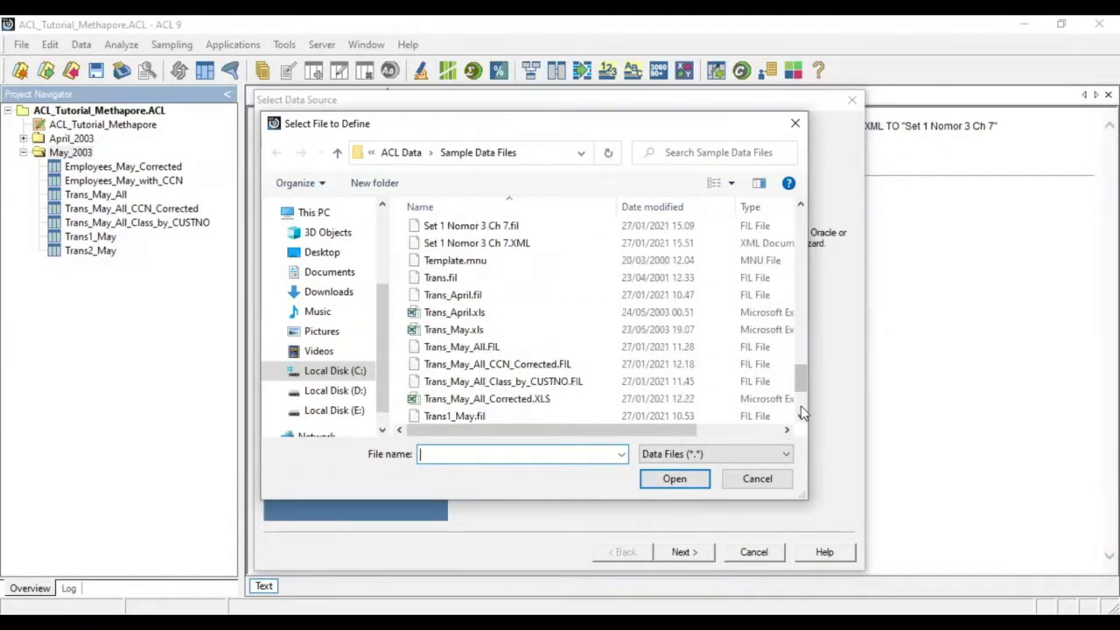
click(800, 406)
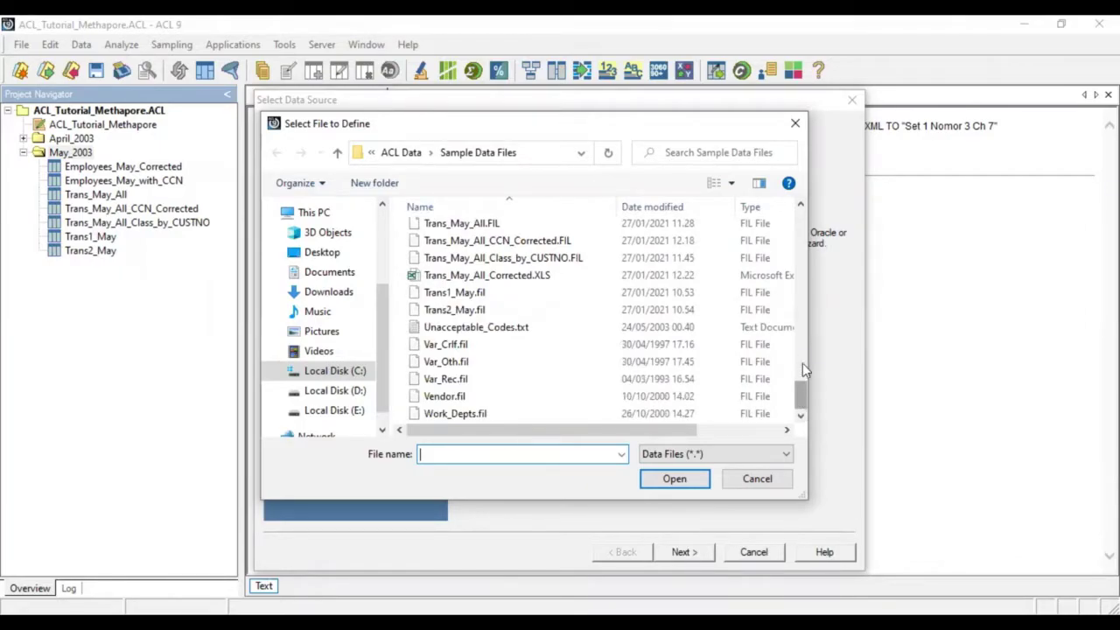
click(800, 364)
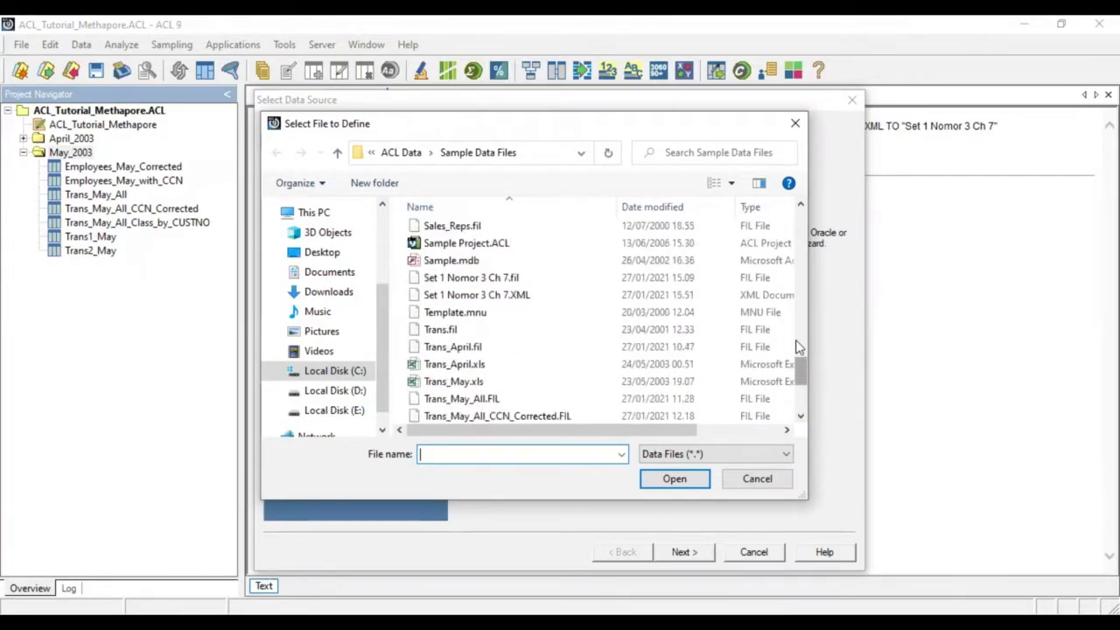
click(800, 346)
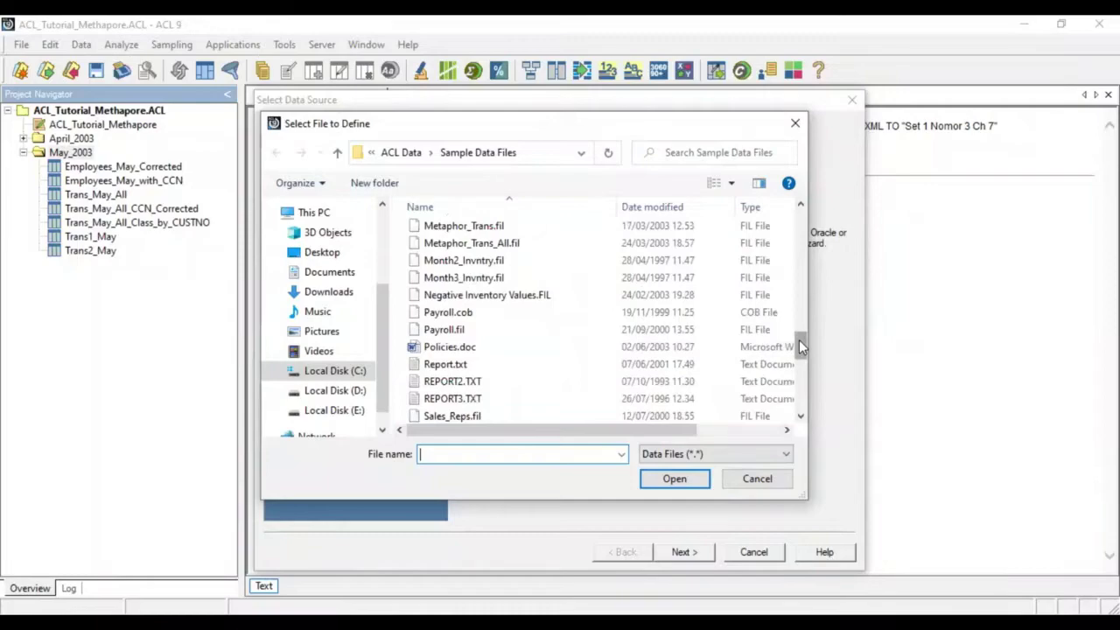
click(797, 386)
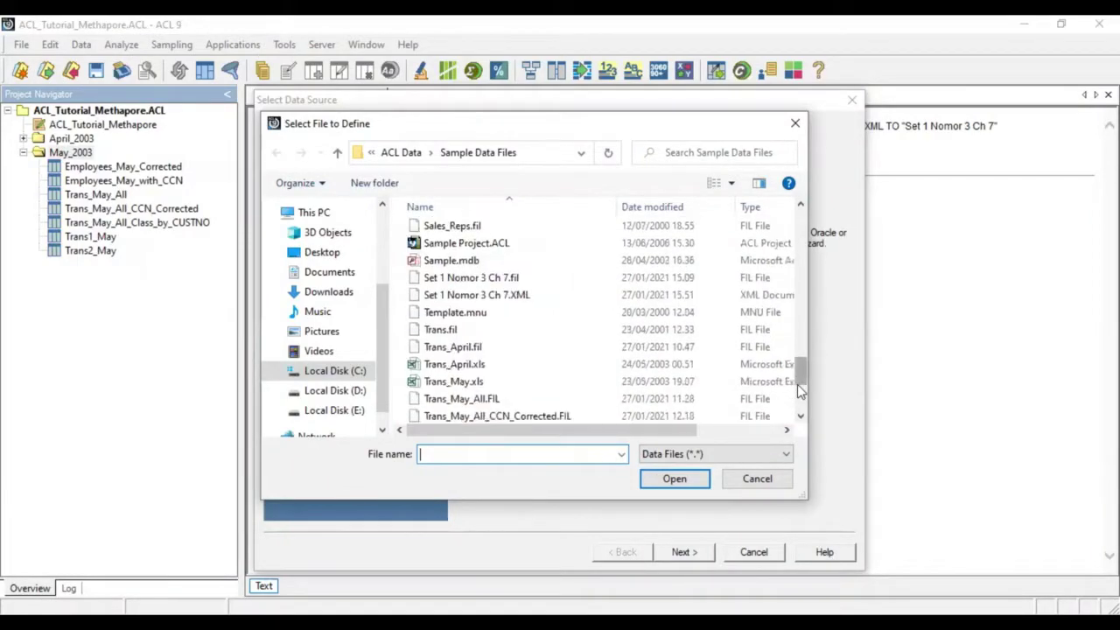
click(484, 297)
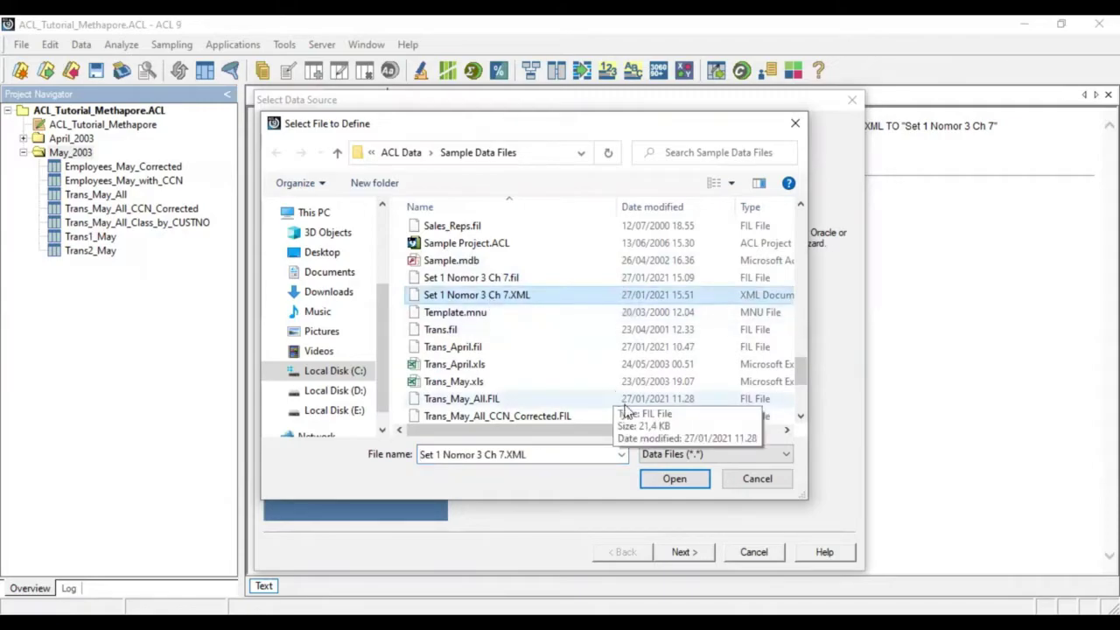
click(671, 488)
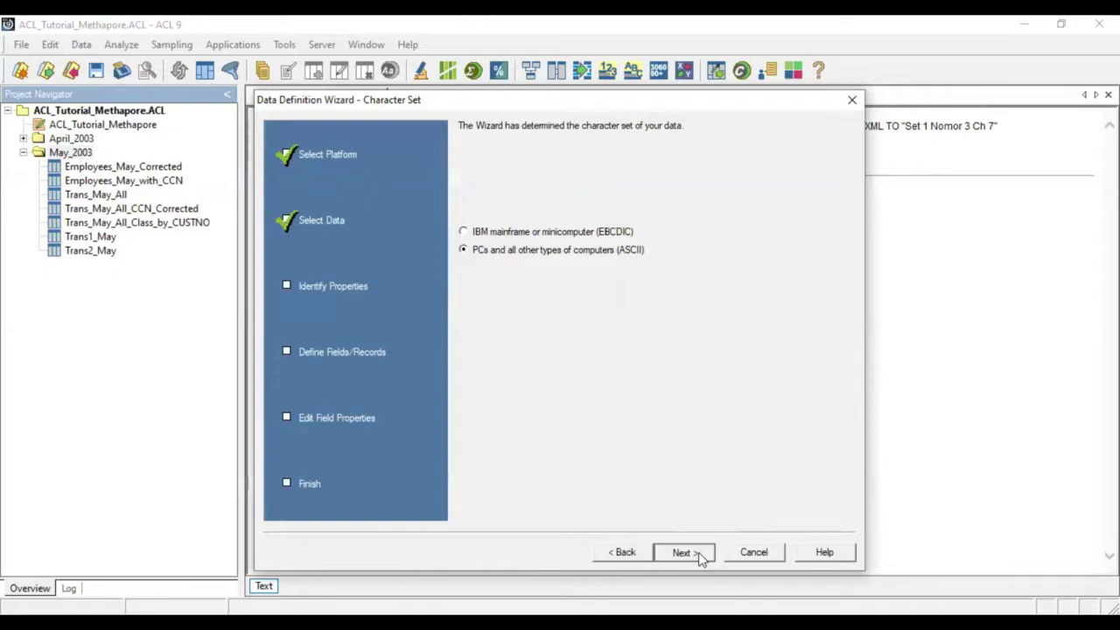
Accept the ASCII character set and the detected file format, and add the RECORD structure to the XML import preview
click(699, 552)
click(699, 552)
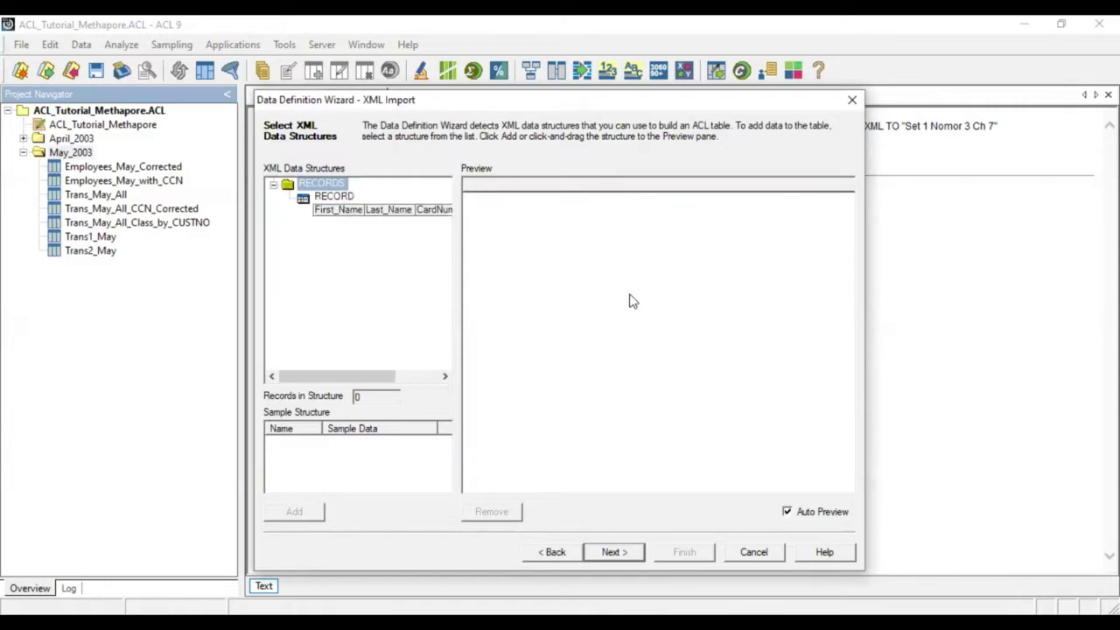
drag(536, 232, 536, 230)
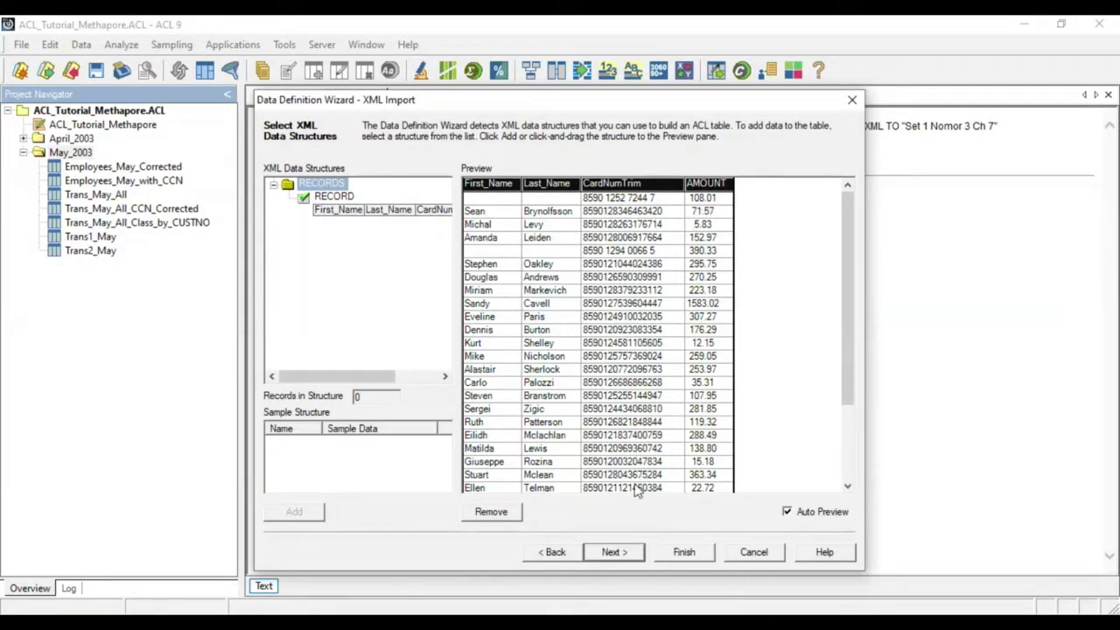
Finish the import, saving the data file as "Set 1 Nomor 3 Ch 7" over the existing one and the table as Set_1_Nomor_3_Ch_7
click(684, 555)
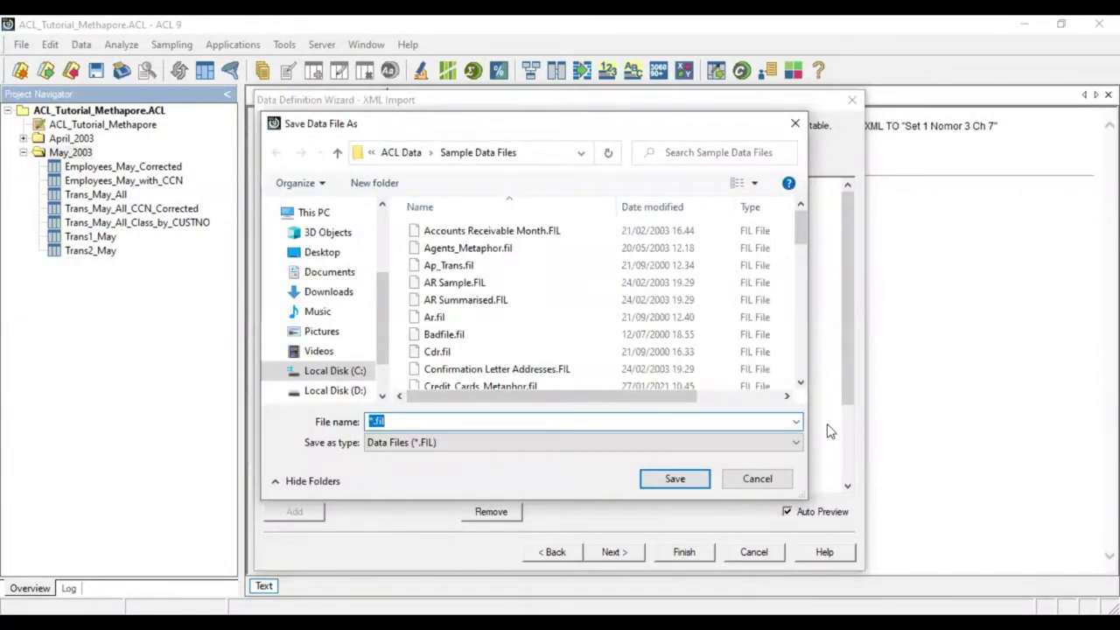
text(Set)
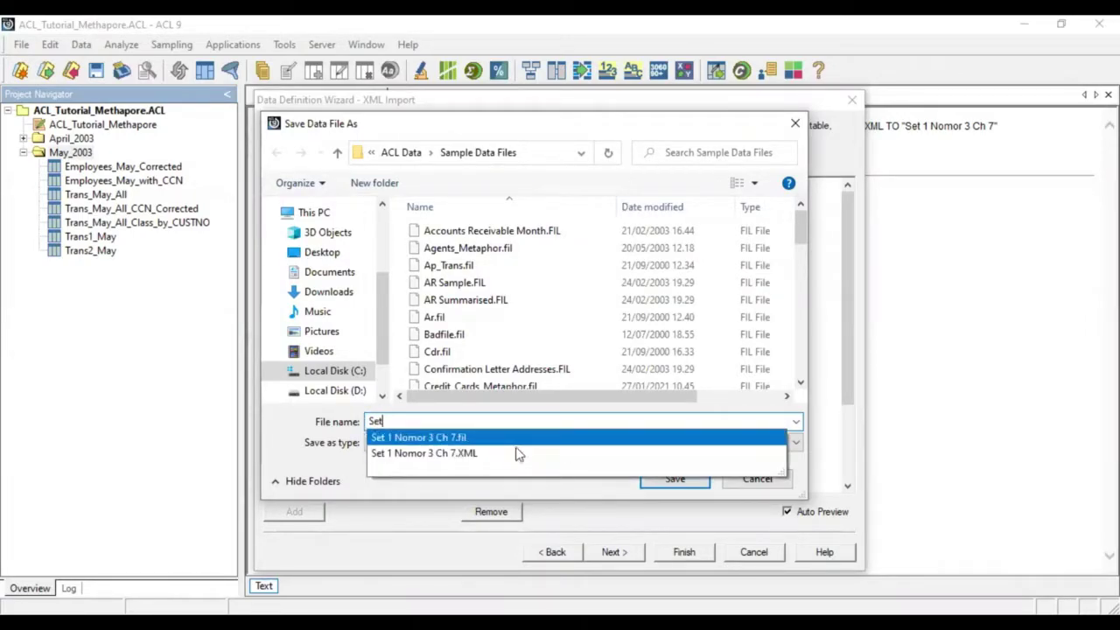
click(488, 442)
click(483, 442)
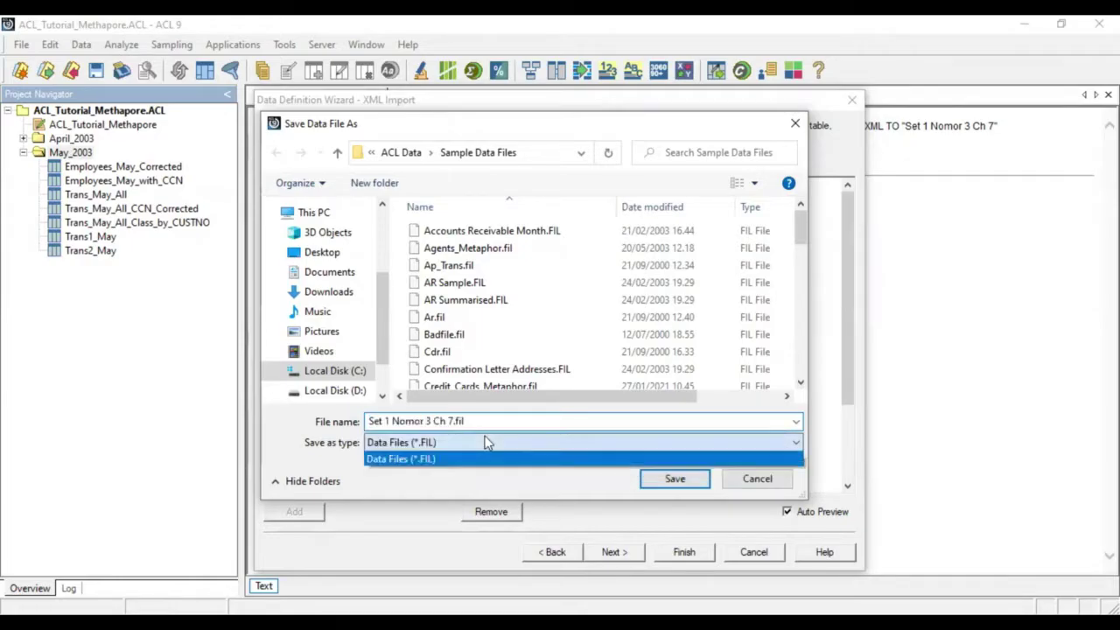
click(481, 421)
click(482, 421)
click(482, 420)
key(BackSpace)
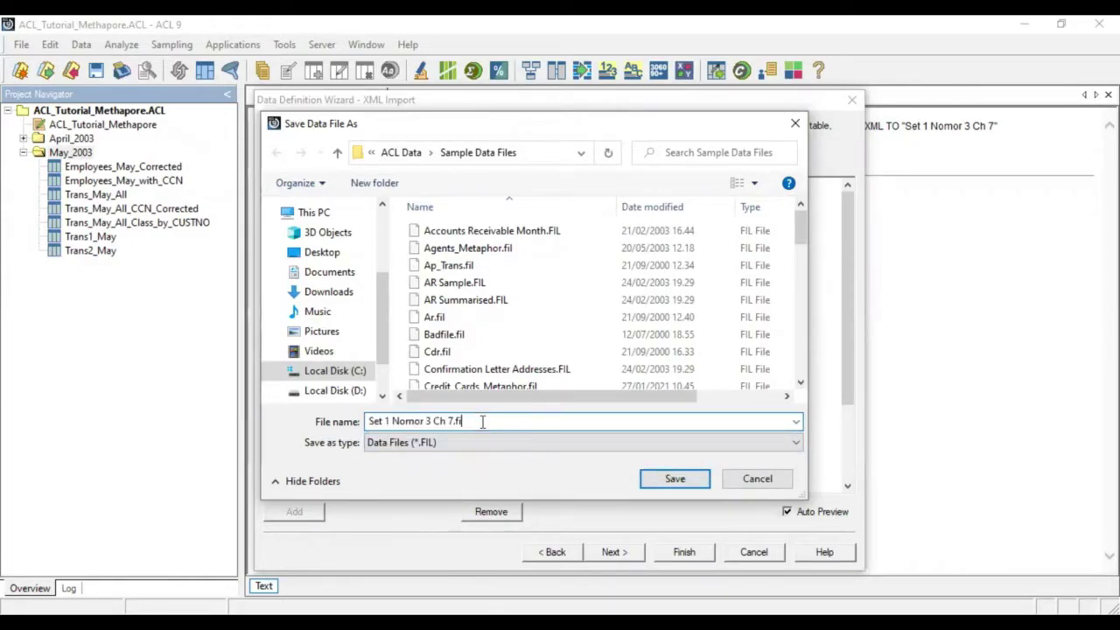
key(BackSpace)
key(BackSpace)
key(BackSpace)
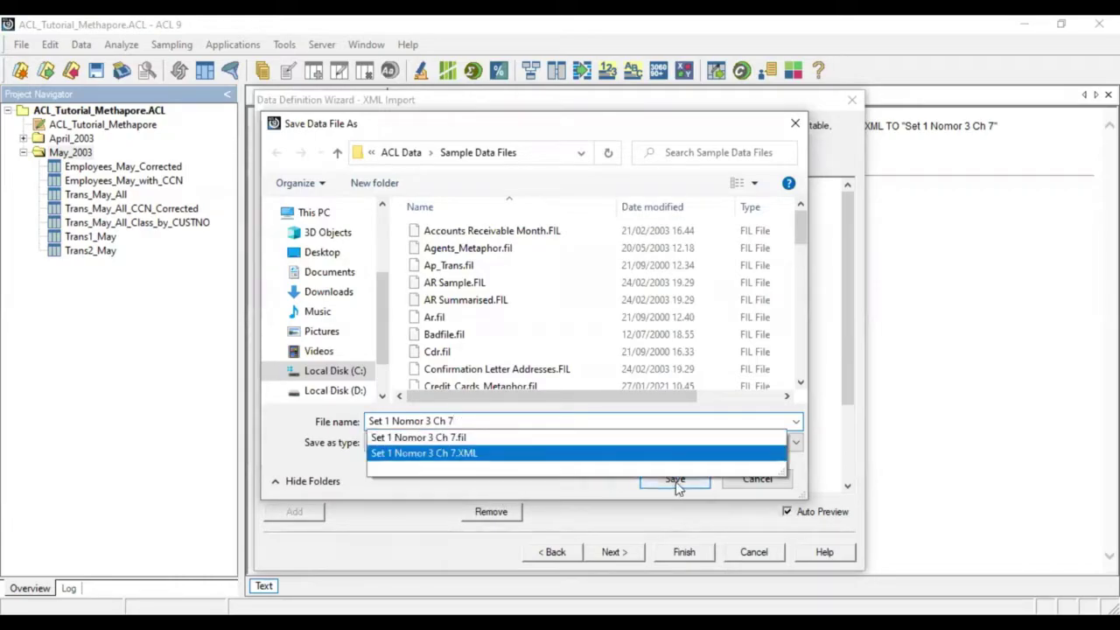
click(675, 481)
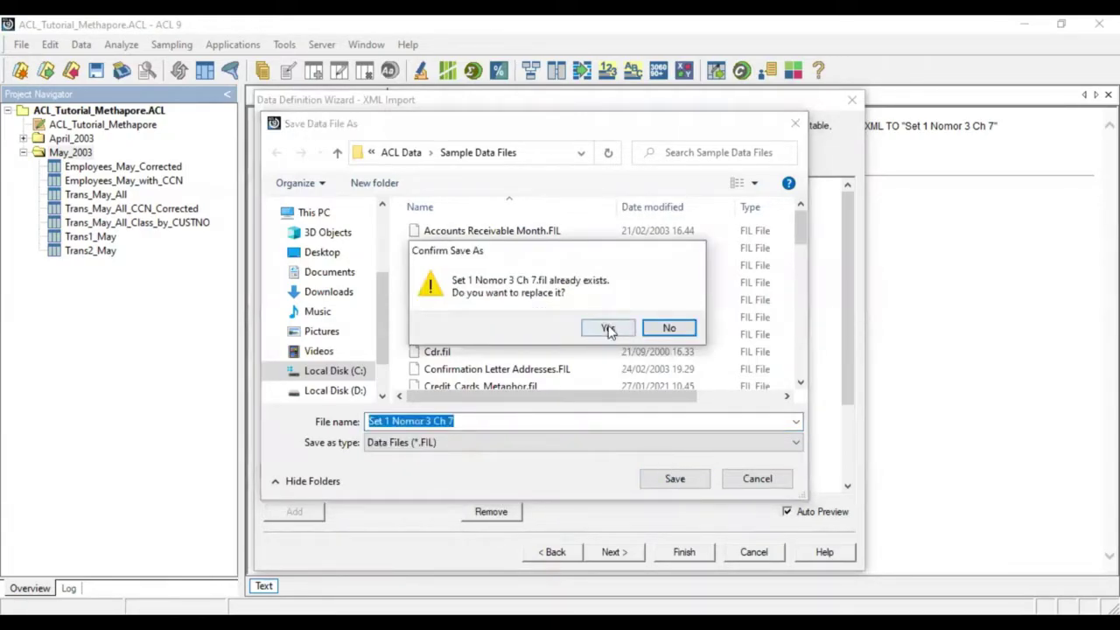
click(609, 328)
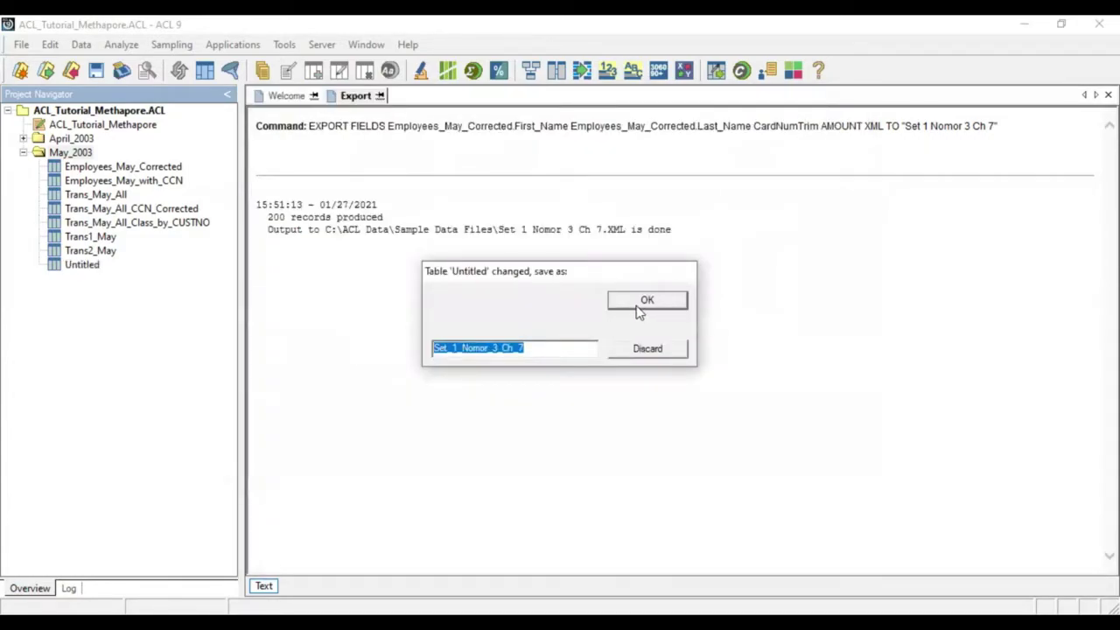
click(638, 308)
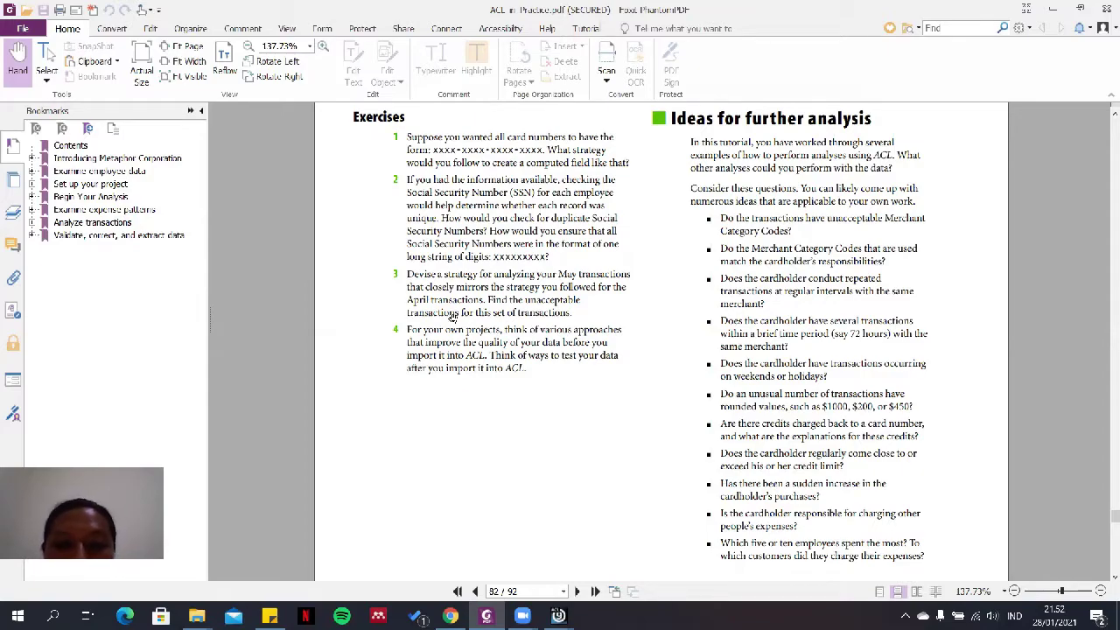
Switch to the ACL_Tutorial_Metaphor project and check Employees_May_with_CCN for duplicates on CardNum, with output to the screen
mouse_move(558, 615)
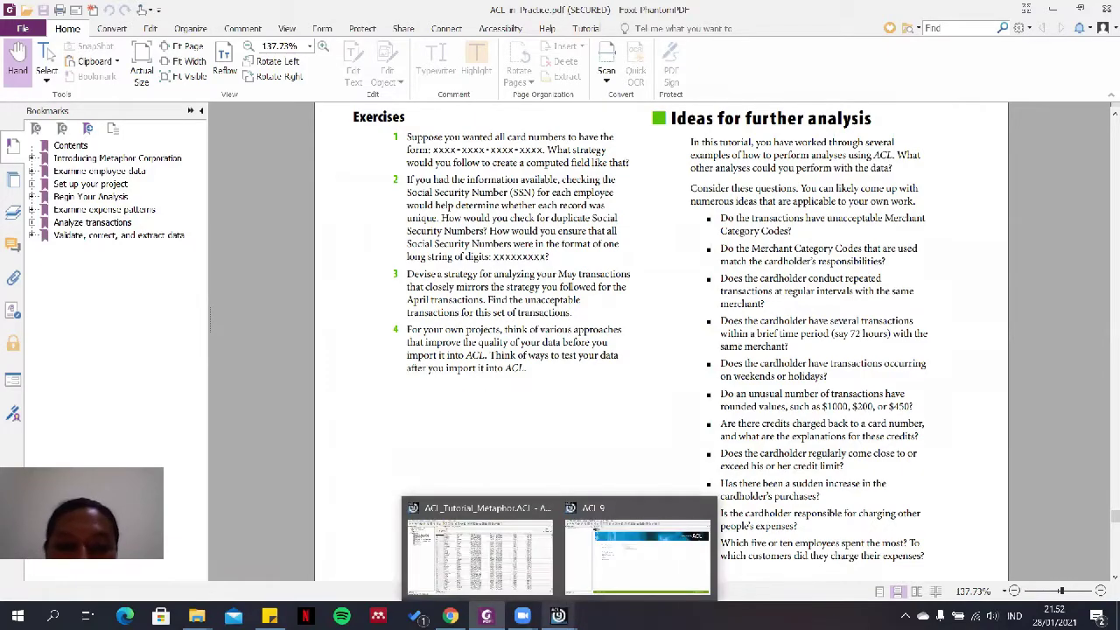
click(510, 556)
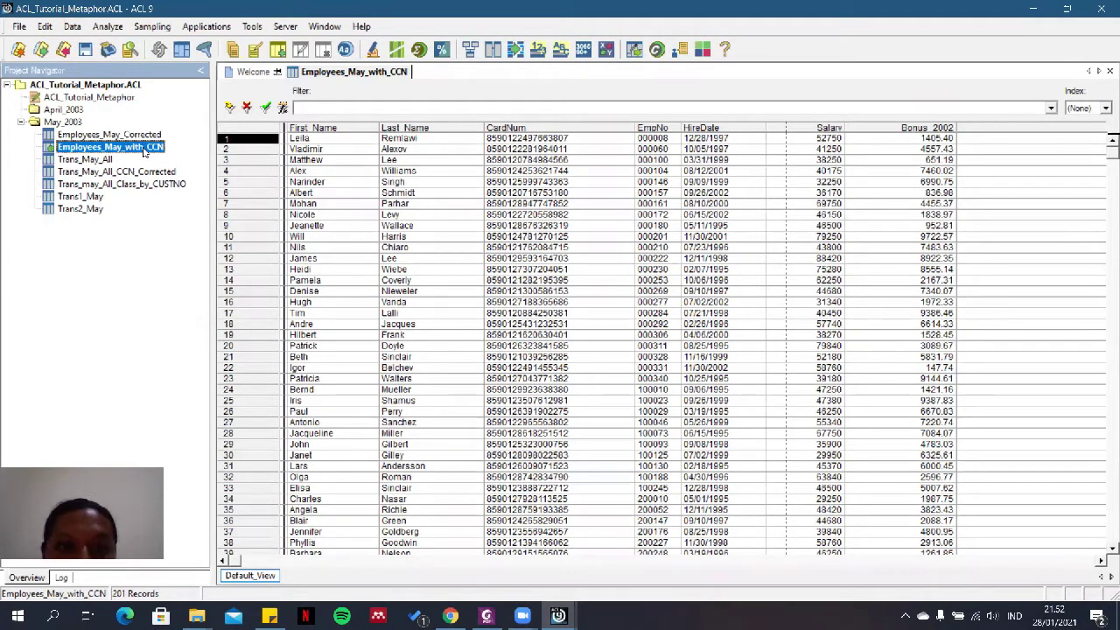
click(109, 27)
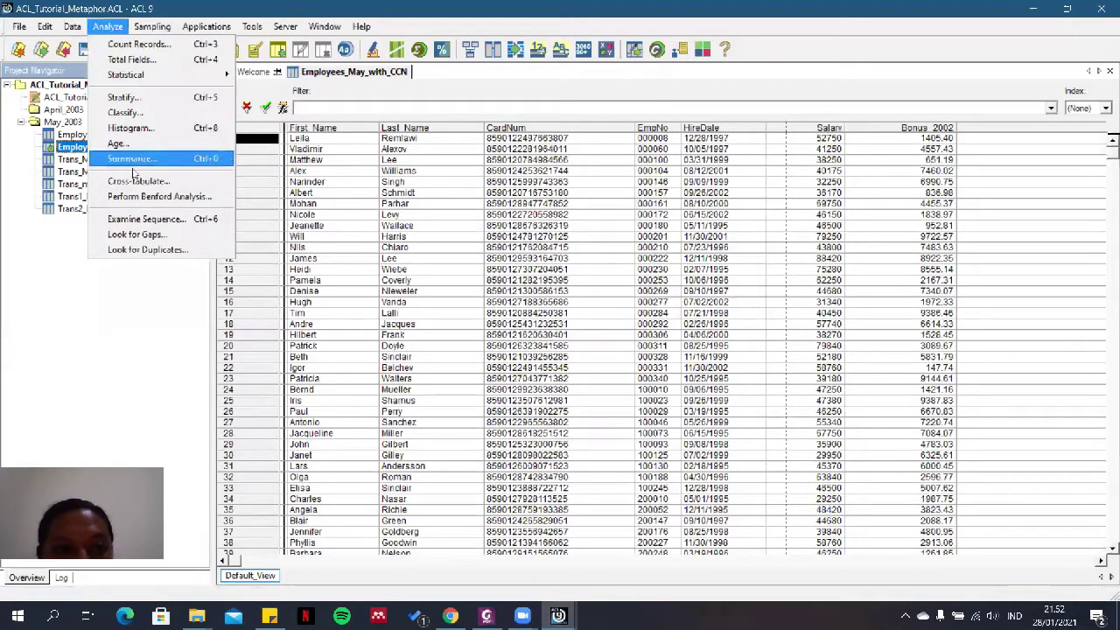
click(149, 250)
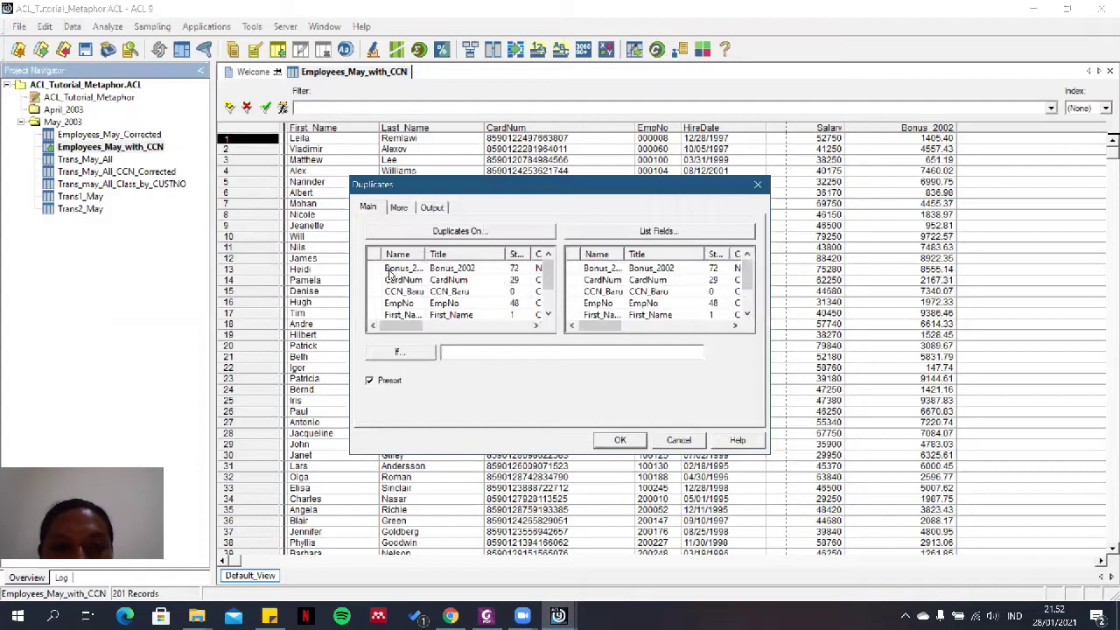
click(396, 279)
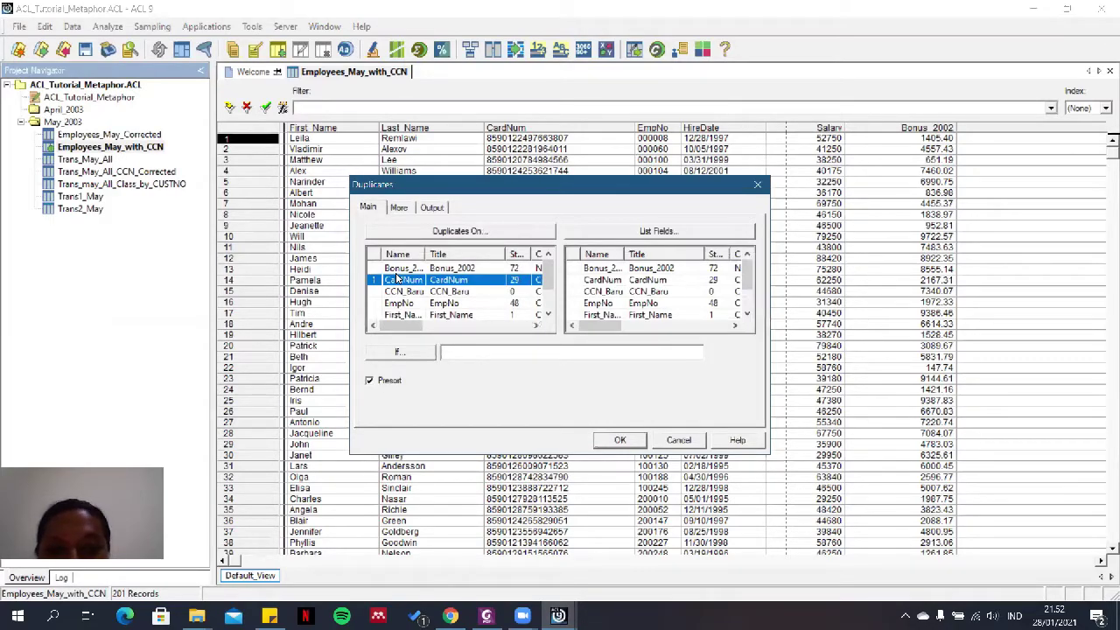
click(434, 210)
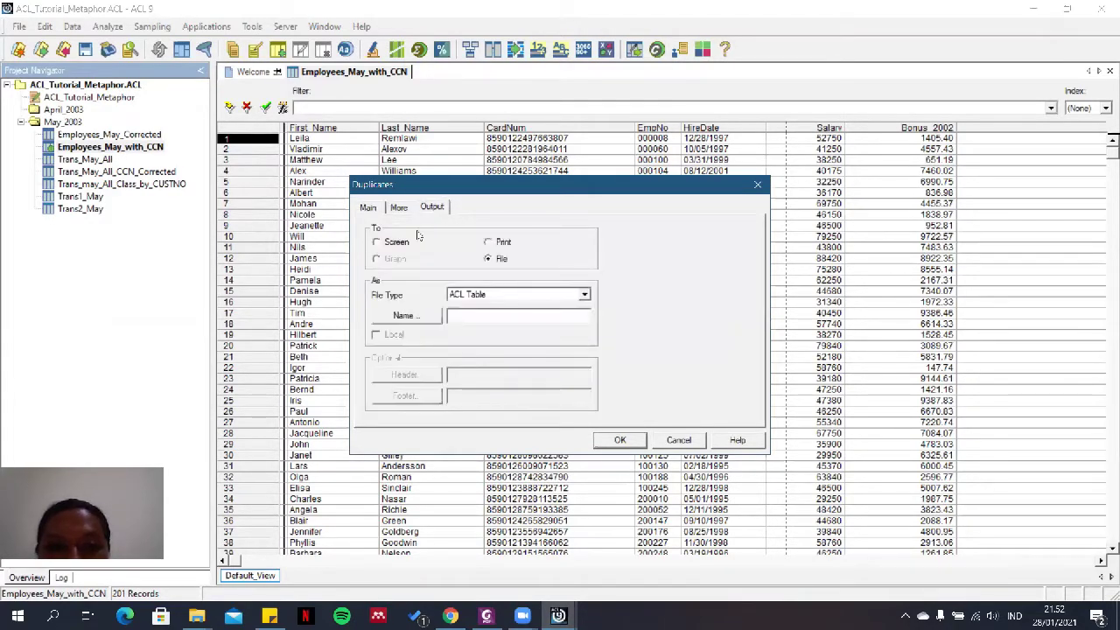
click(404, 242)
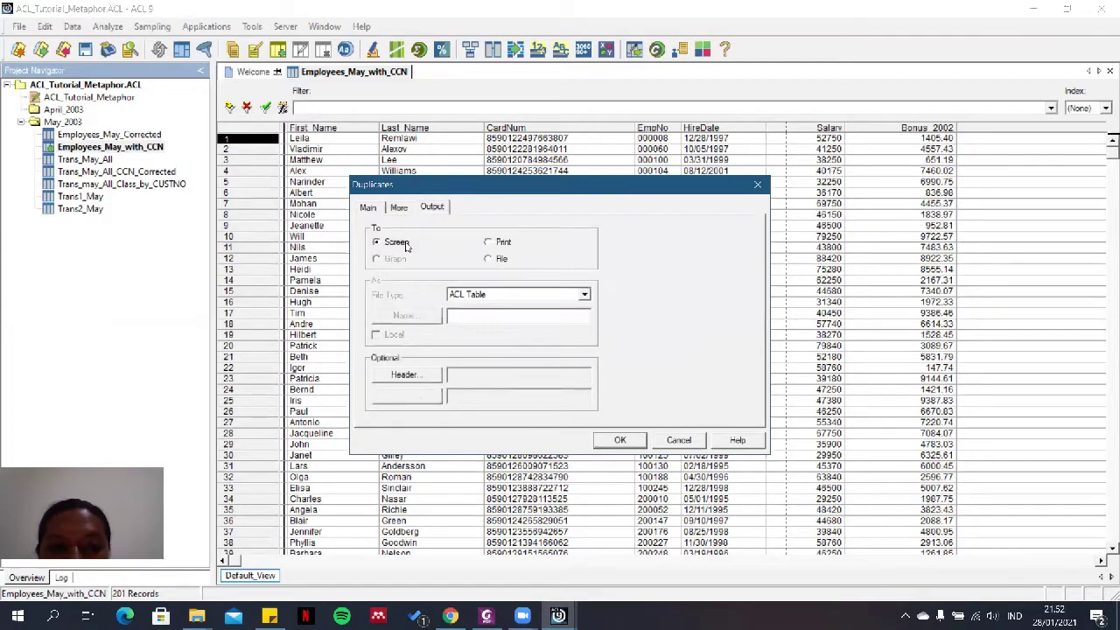
click(375, 210)
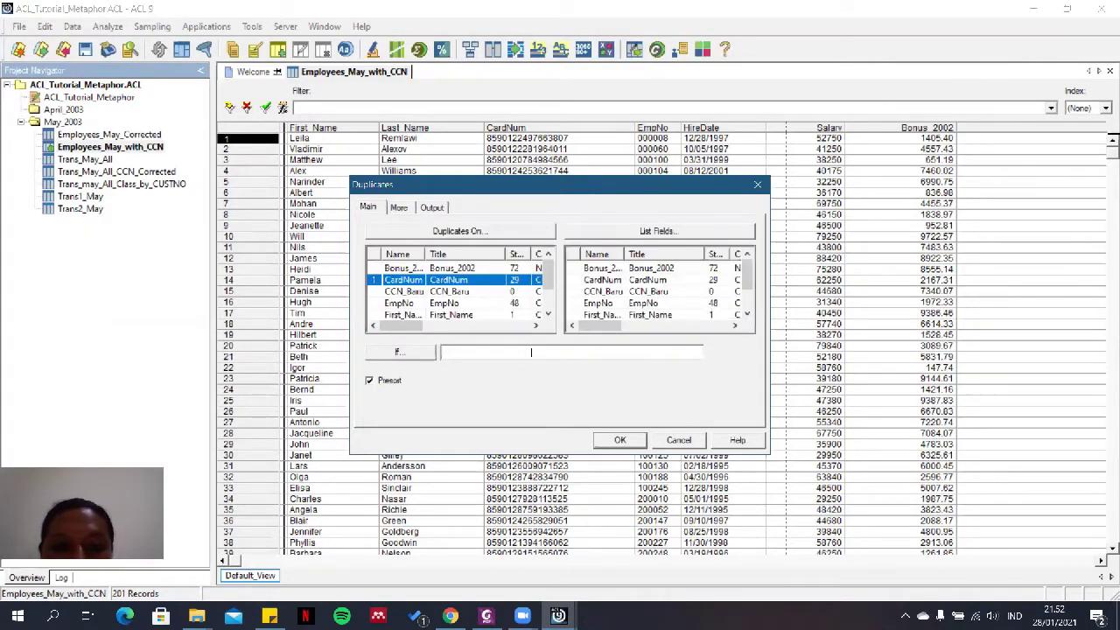
click(614, 440)
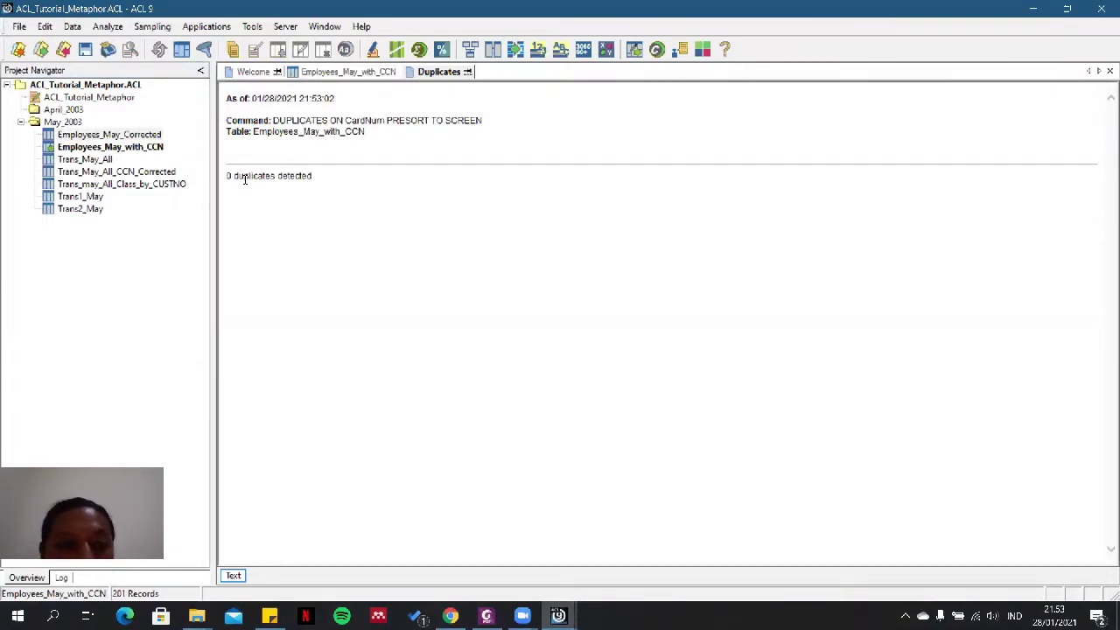
Return to the Employees_May_with_CCN table and select its CardNum column for inspection
click(325, 74)
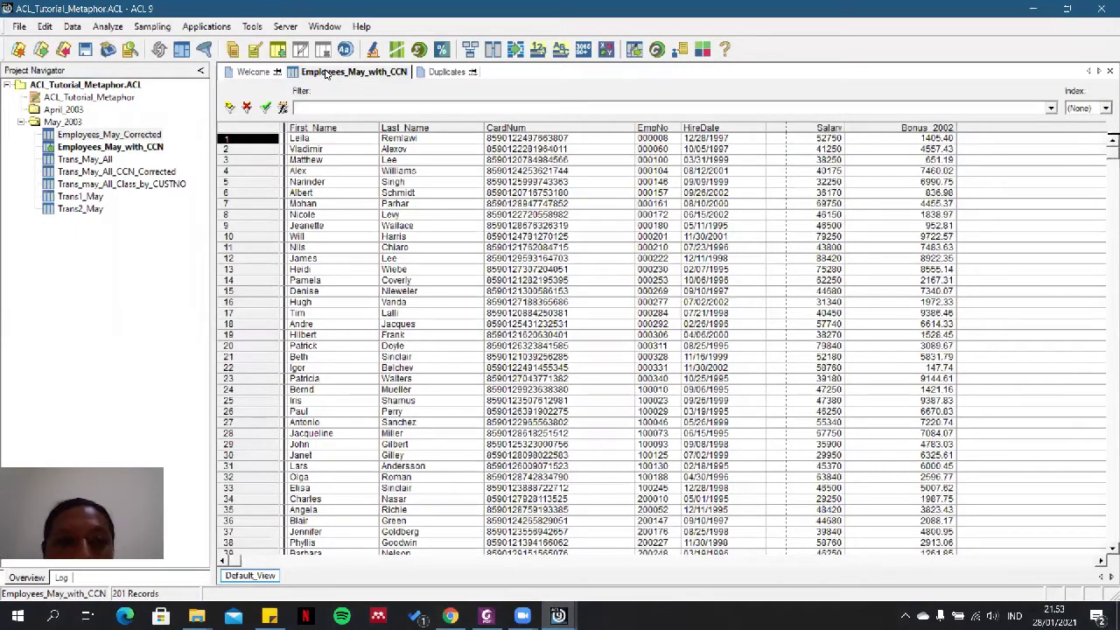
click(566, 131)
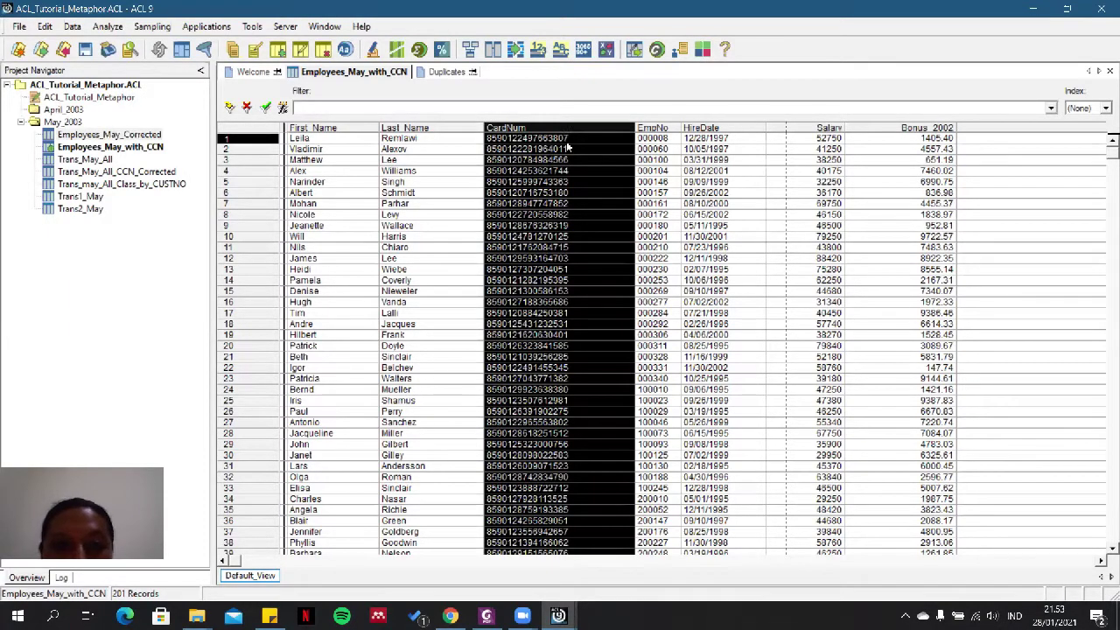
click(564, 136)
click(566, 130)
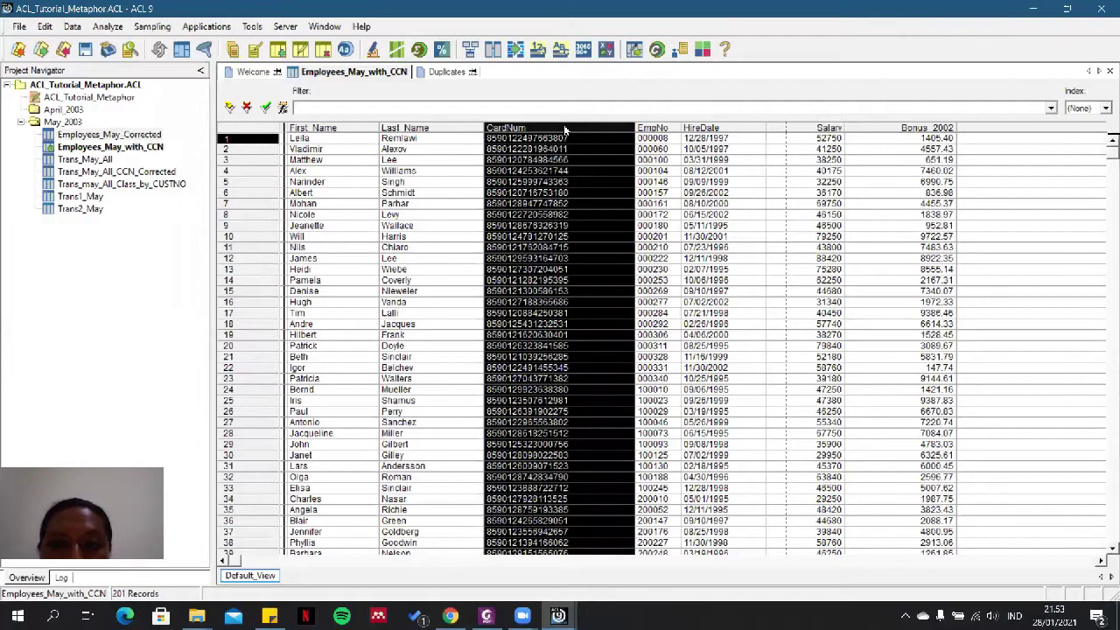
click(567, 150)
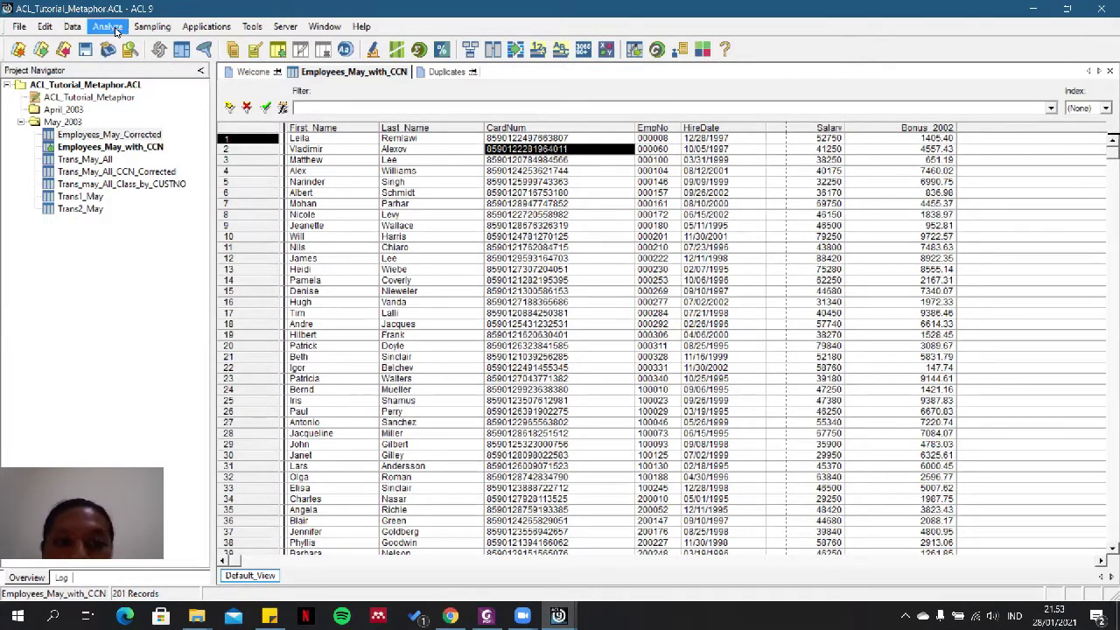
Open the table layout of Employees_May_with_CCN and inspect the definition of the CardNum field
click(46, 26)
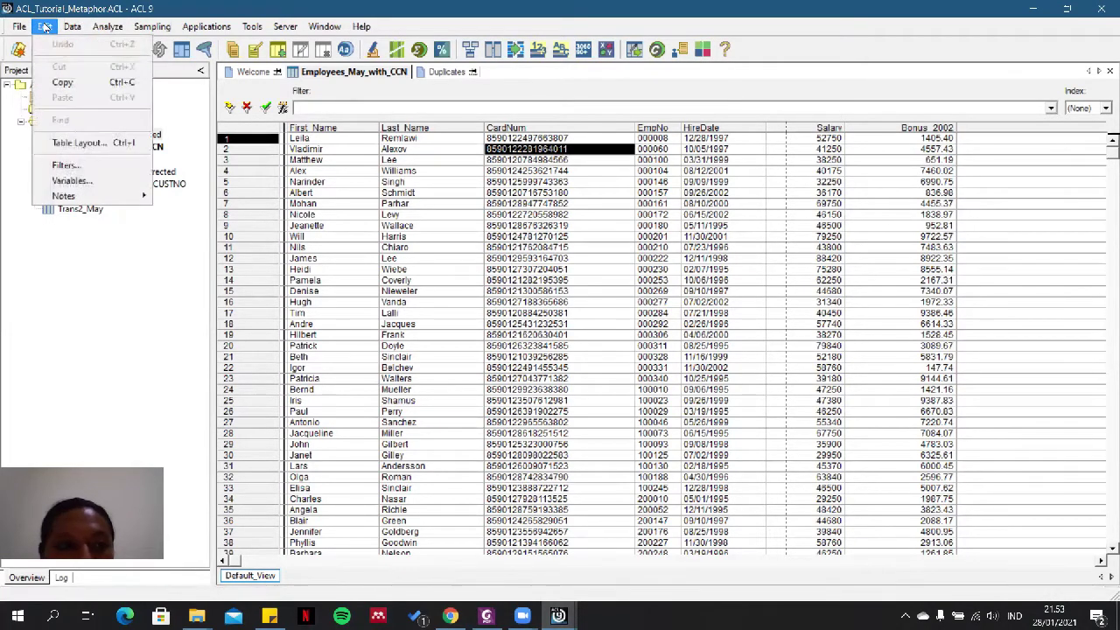
click(86, 142)
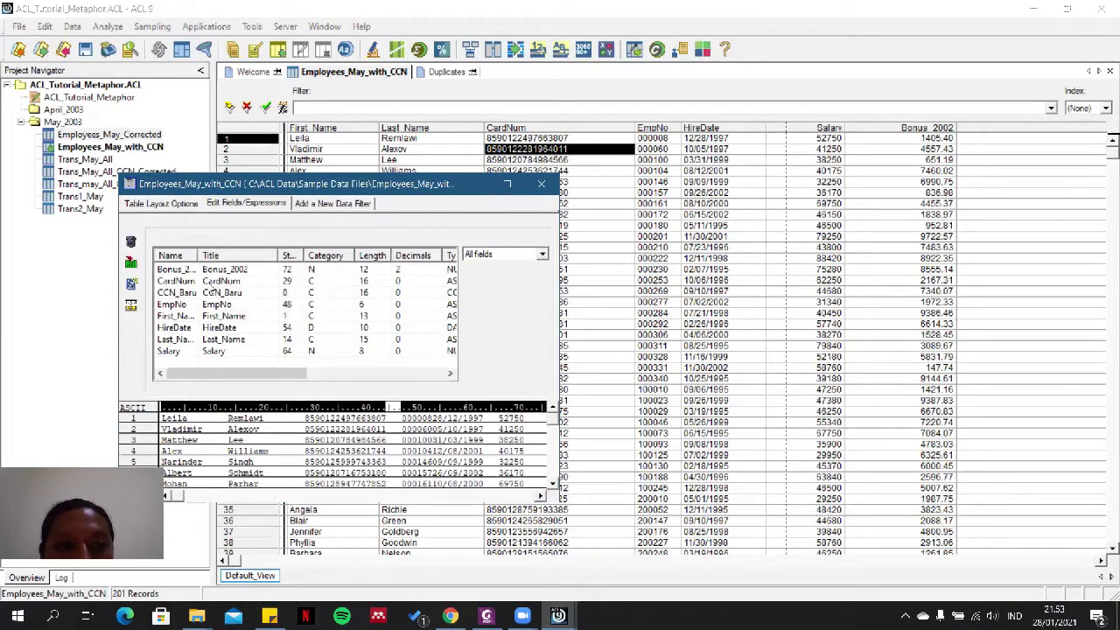
double_click(211, 281)
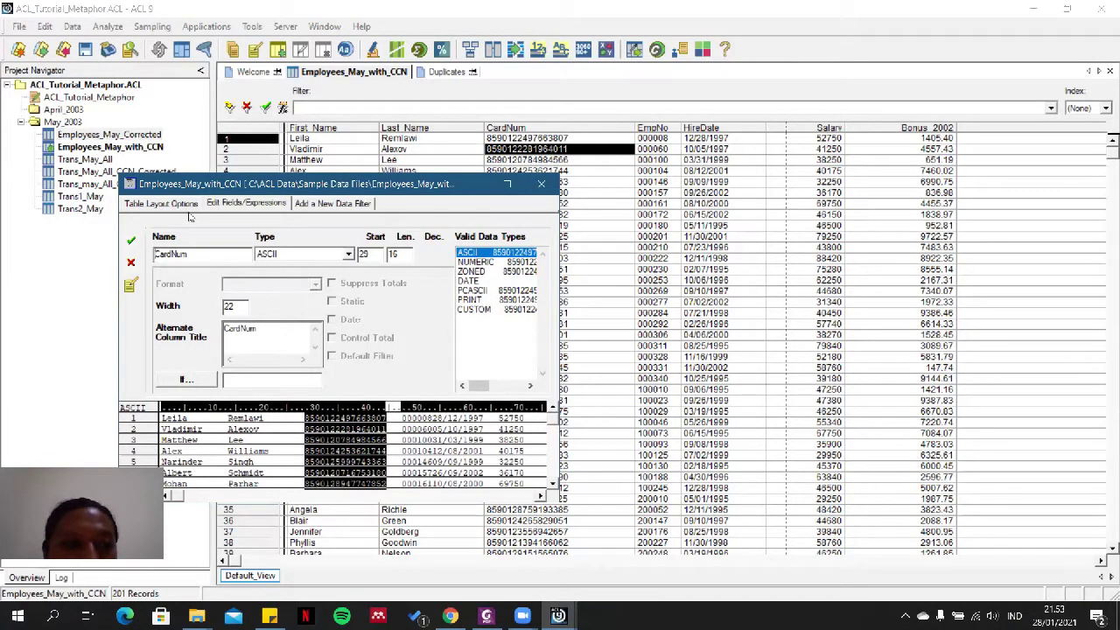
click(132, 266)
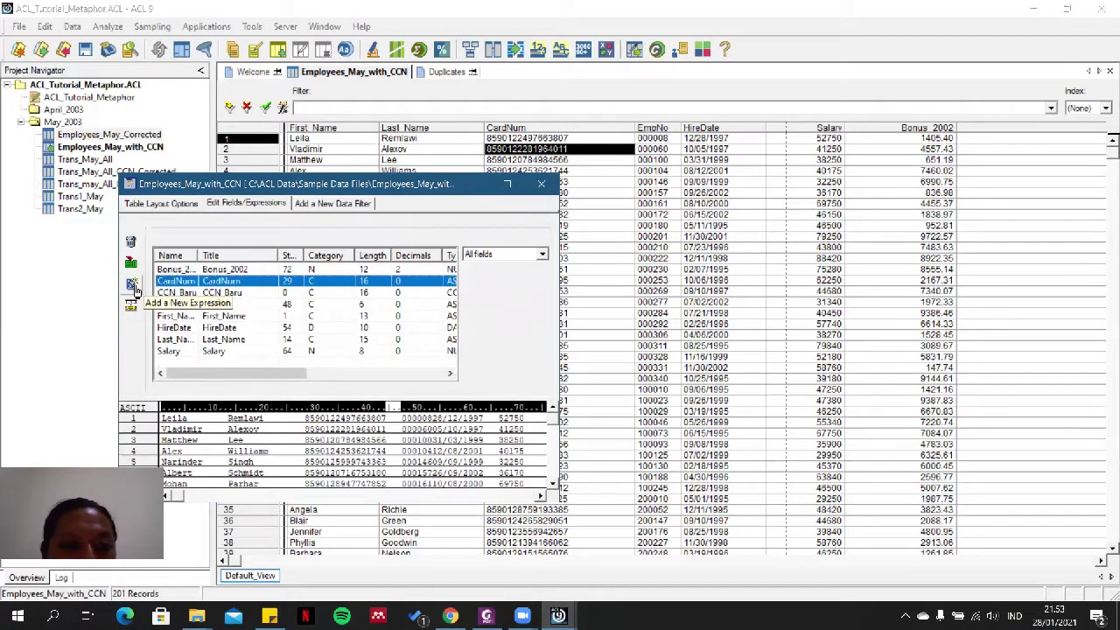
Start a new expression field named CCN_New in the table layout
click(133, 289)
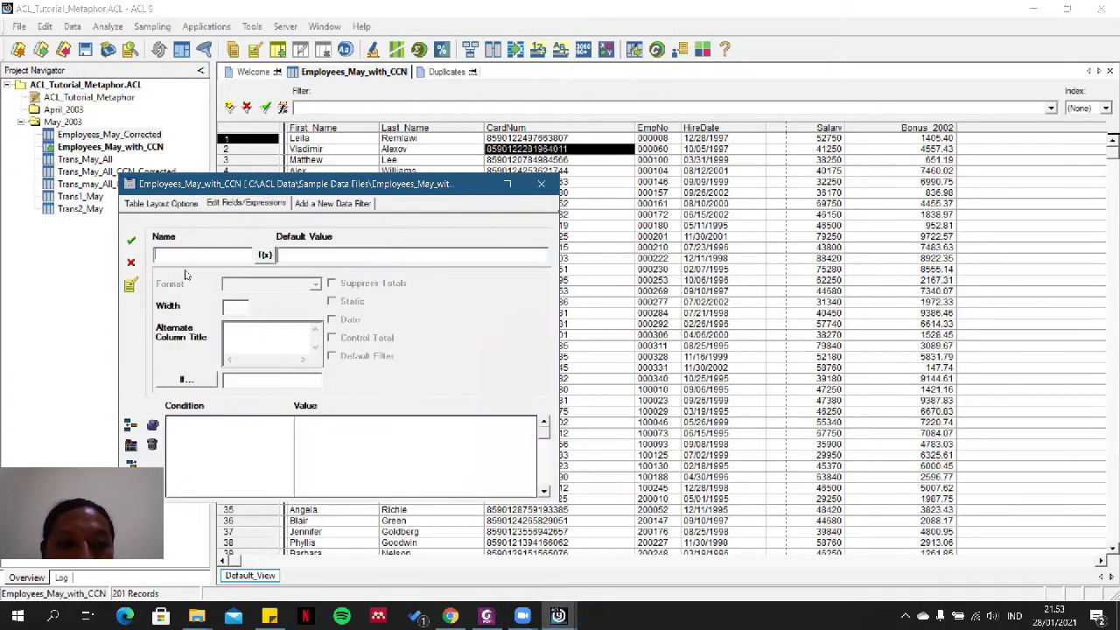
text(CCN)
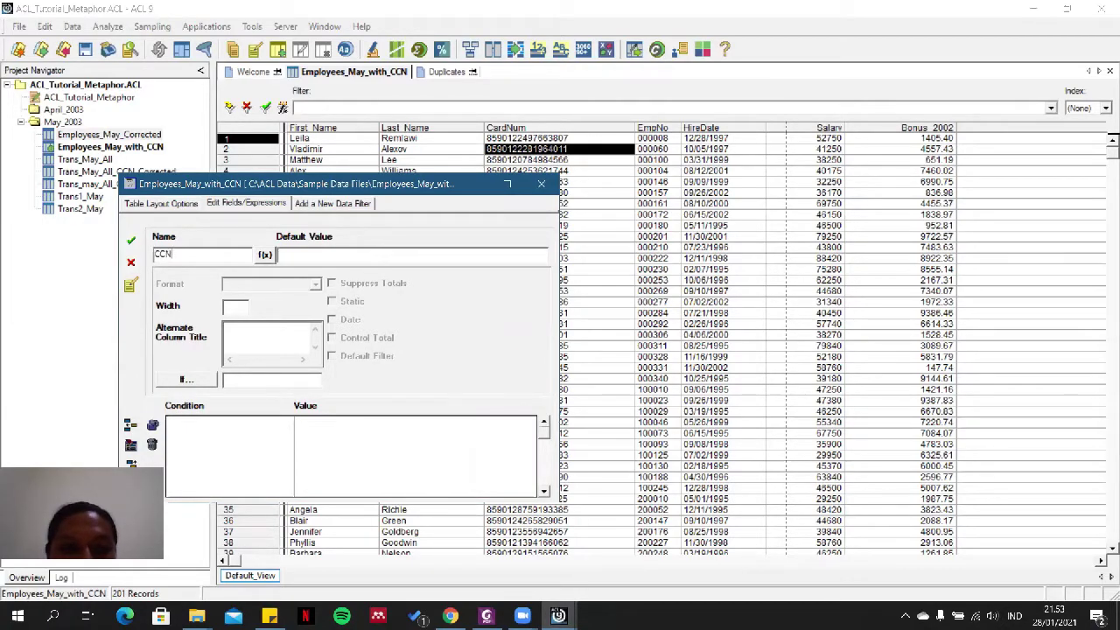
text(_Ba)
key(BackSpace)
key(BackSpace)
key(BackSpace)
text(New)
Build the default value of CCN_New as an ALLTRIM function with a nested INCLUDE function on the CardNum field
click(264, 255)
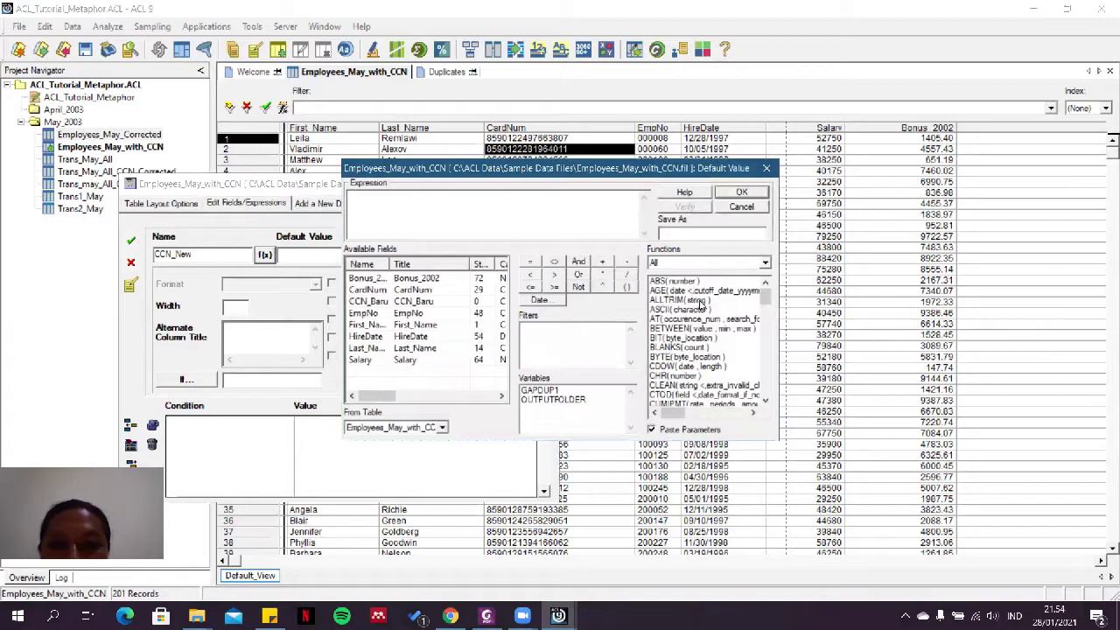
double_click(698, 300)
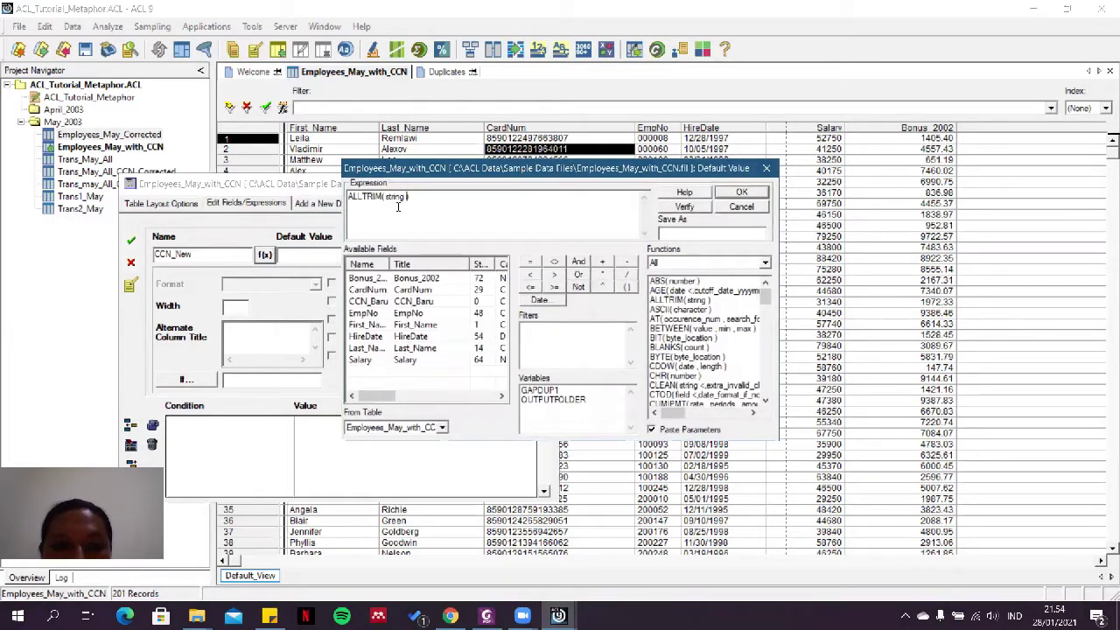
double_click(395, 197)
scroll(770, 360, down, 4)
scroll(770, 360, down, 4)
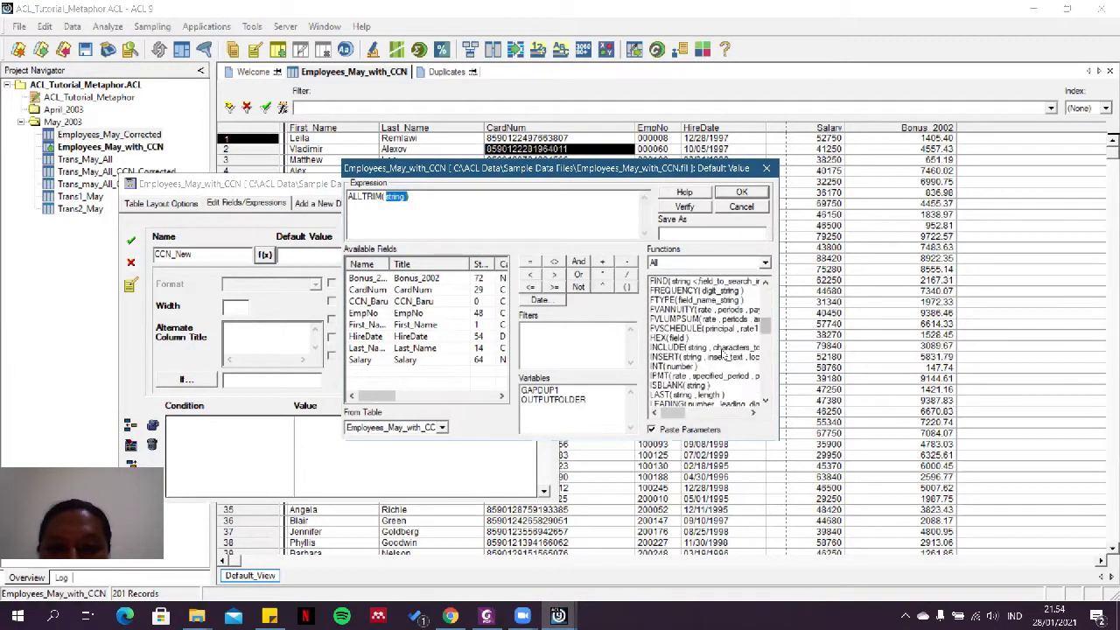
click(683, 348)
double_click(683, 348)
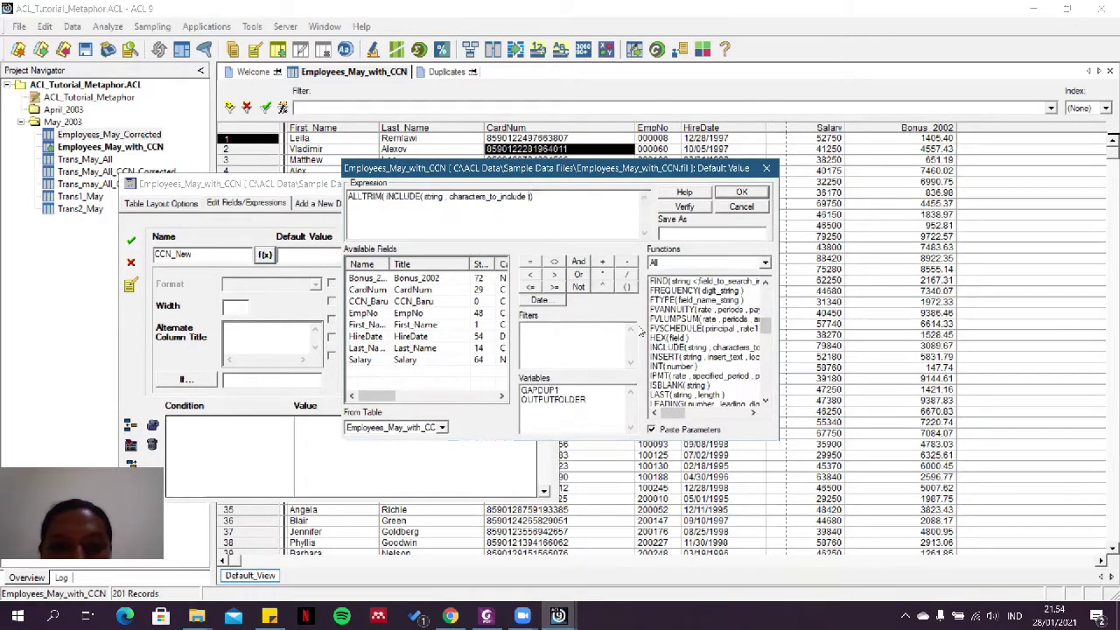
double_click(437, 197)
double_click(375, 295)
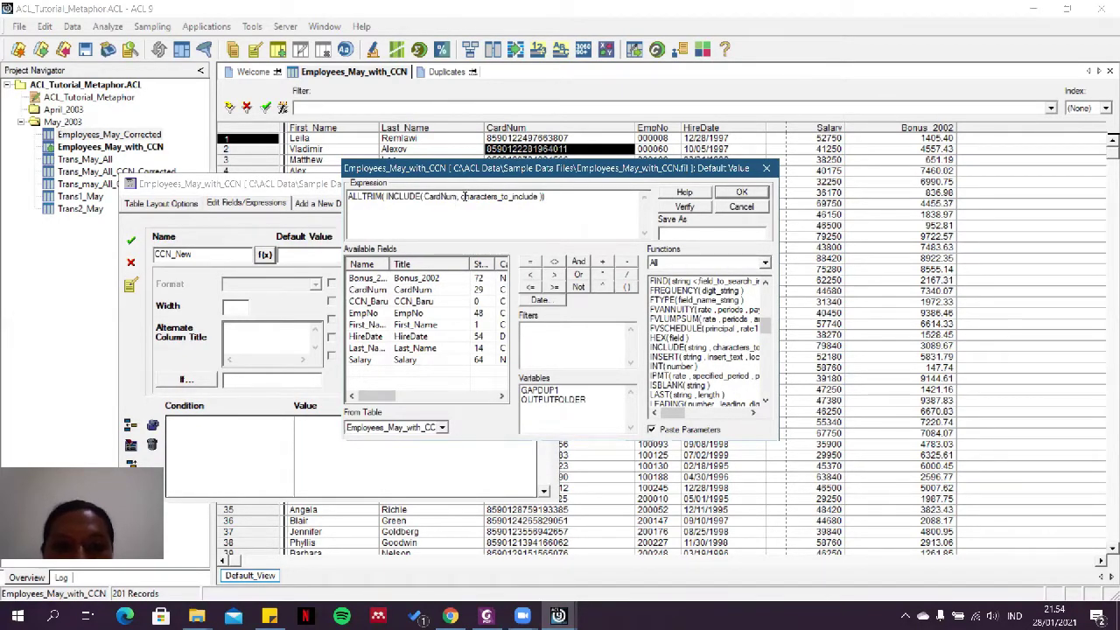
drag(460, 197, 542, 197)
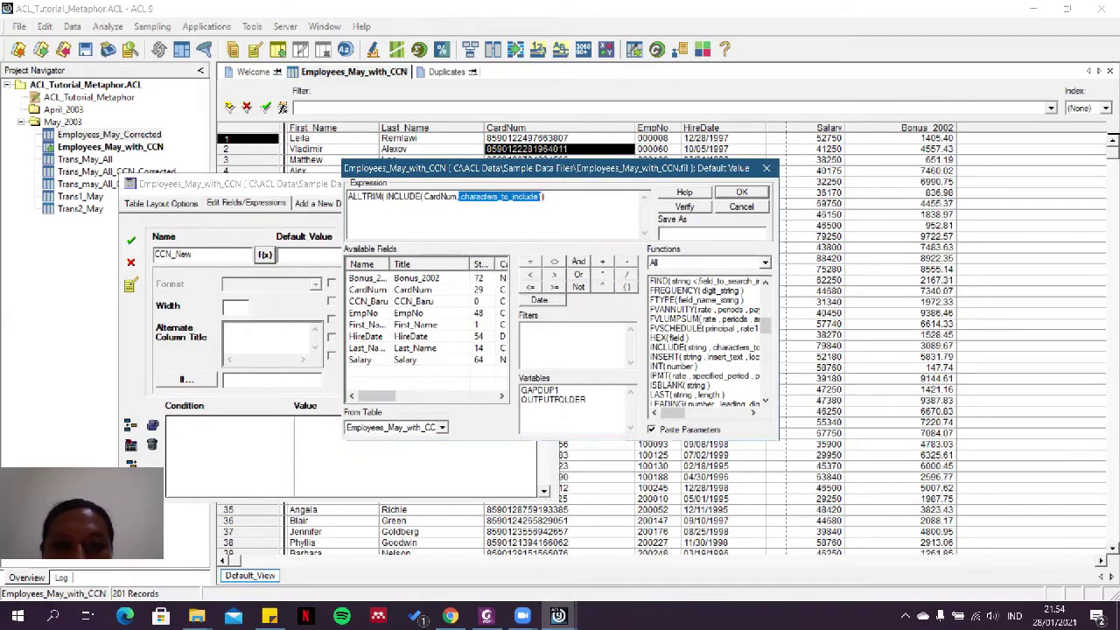
text(")
text(012")
text(3456789)
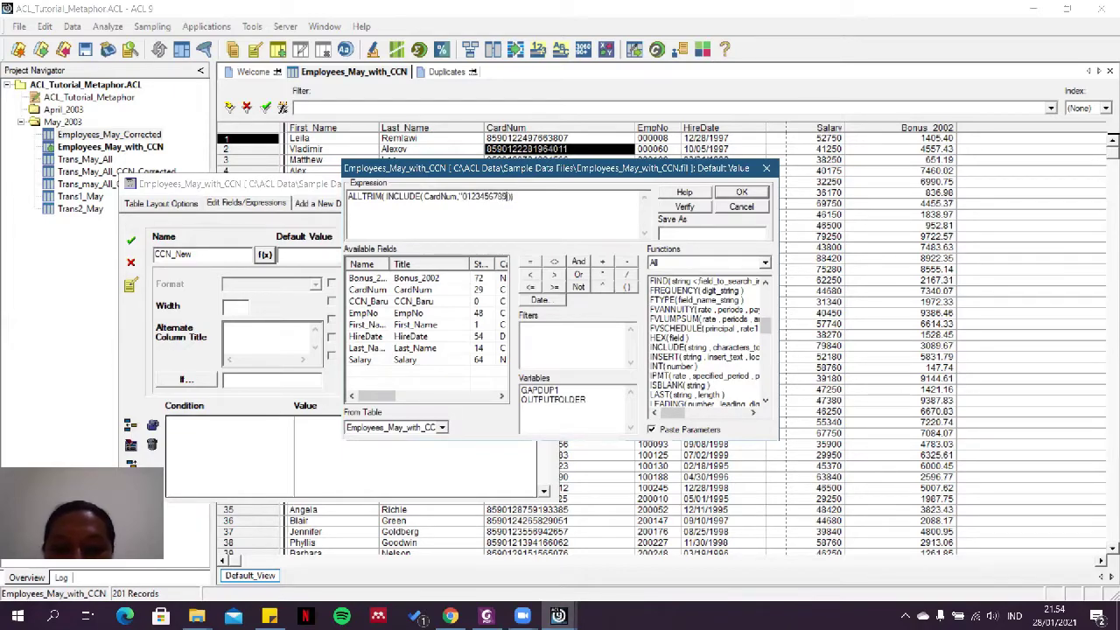
text(")
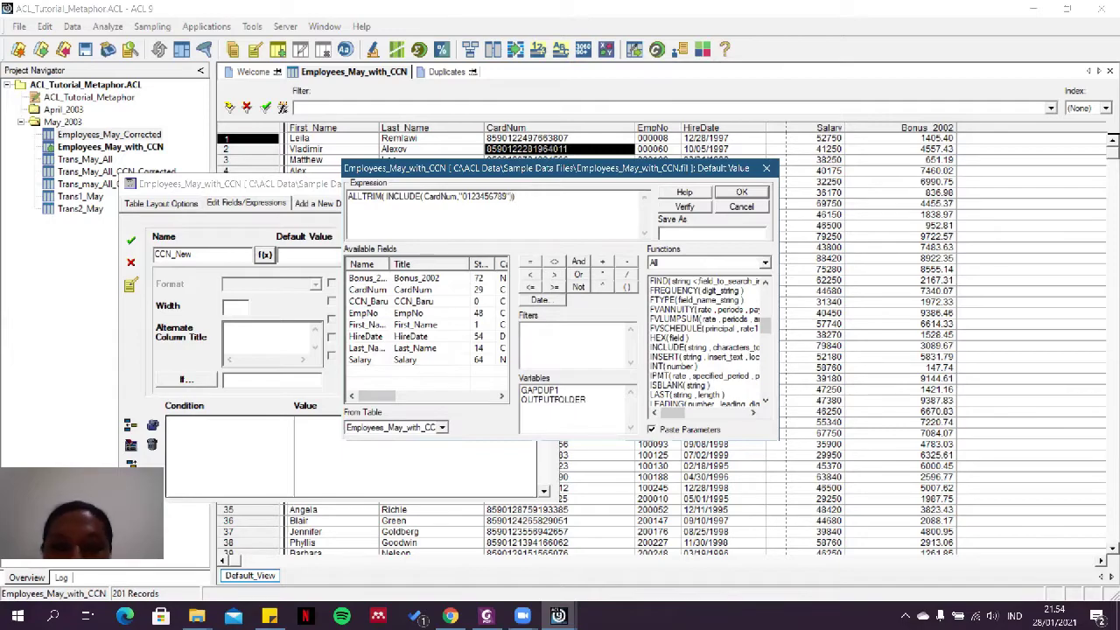
click(735, 194)
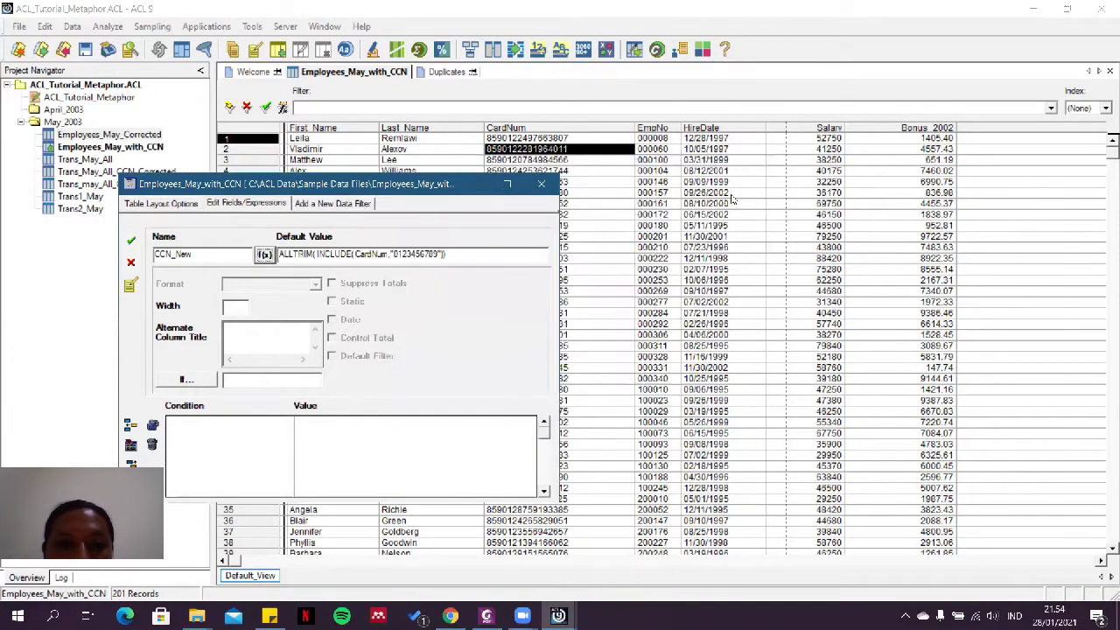
click(132, 249)
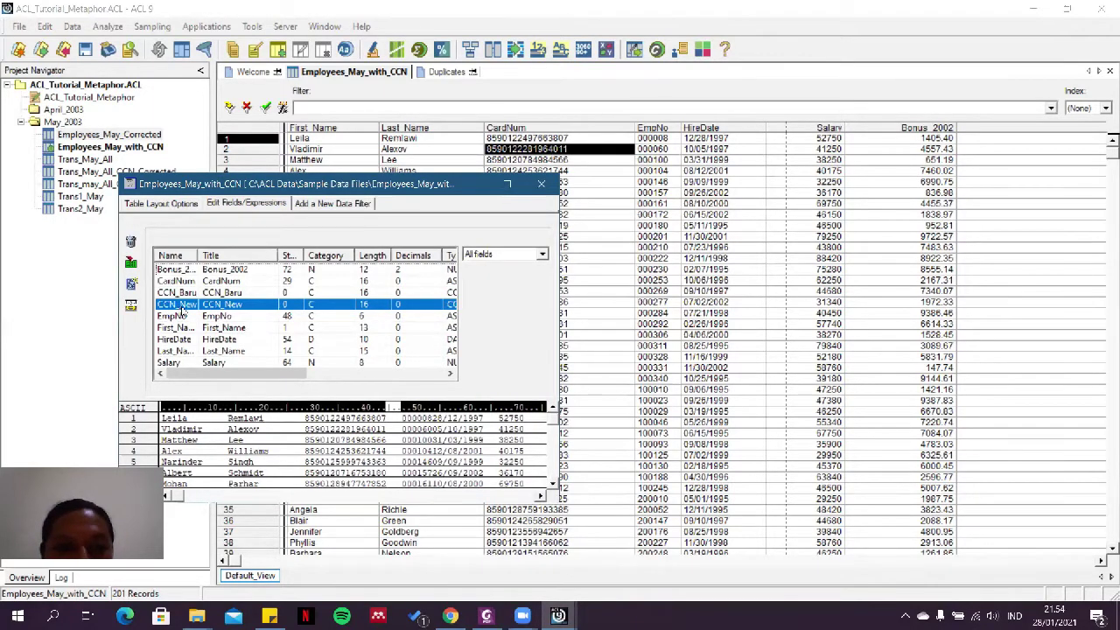
click(542, 186)
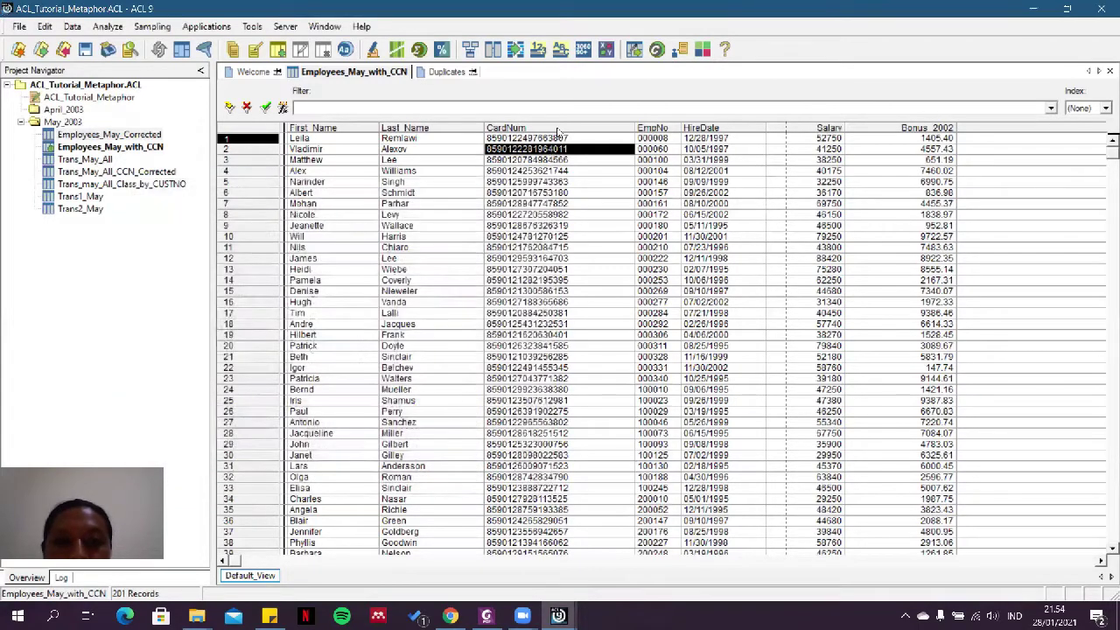
Add the CCN_New field as a column in front of CardNum in the Employees_May_with_CCN view
click(558, 129)
right_click(557, 133)
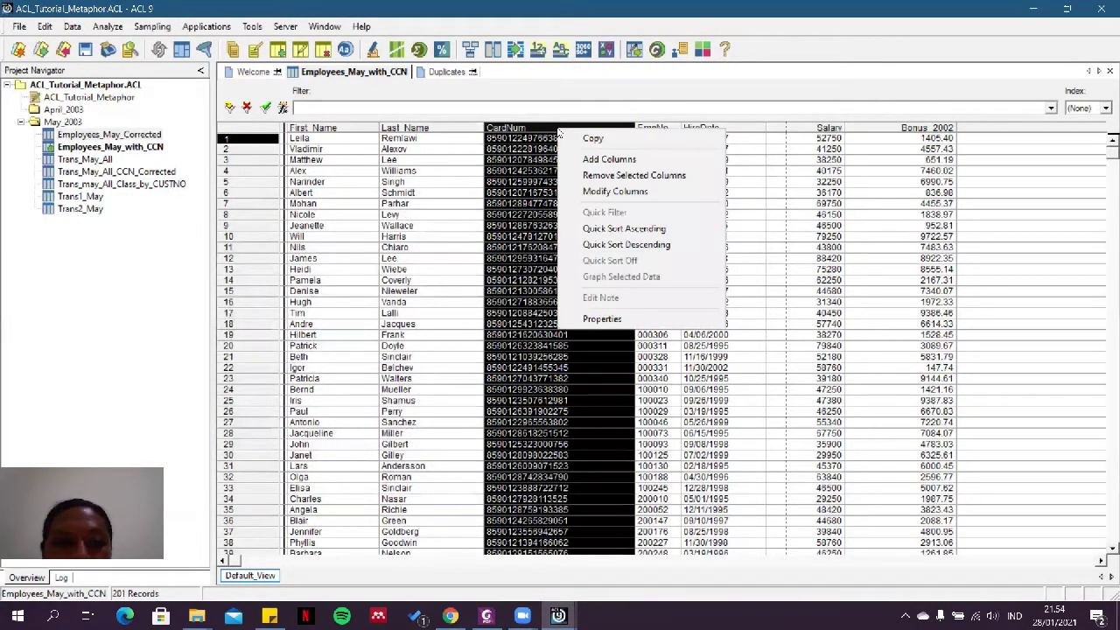
click(588, 161)
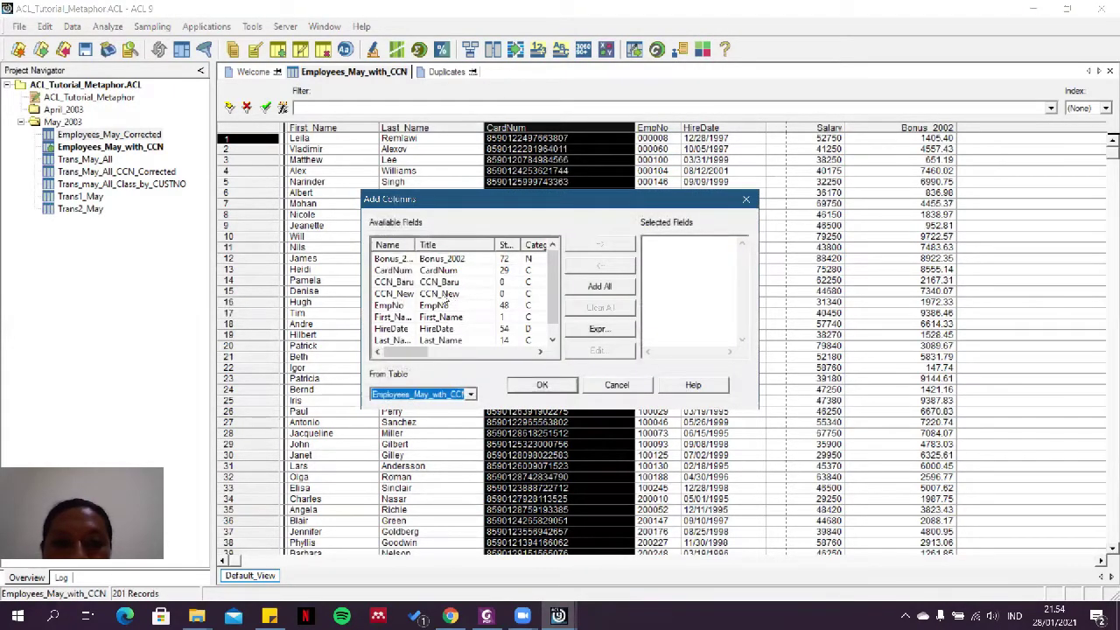
click(437, 295)
double_click(437, 295)
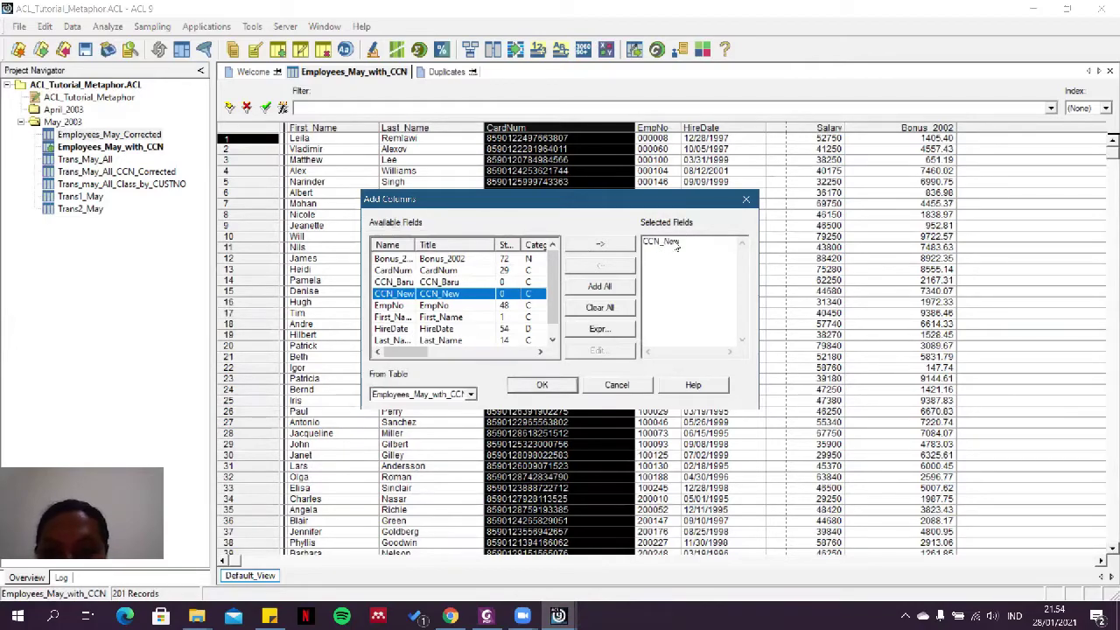
click(543, 385)
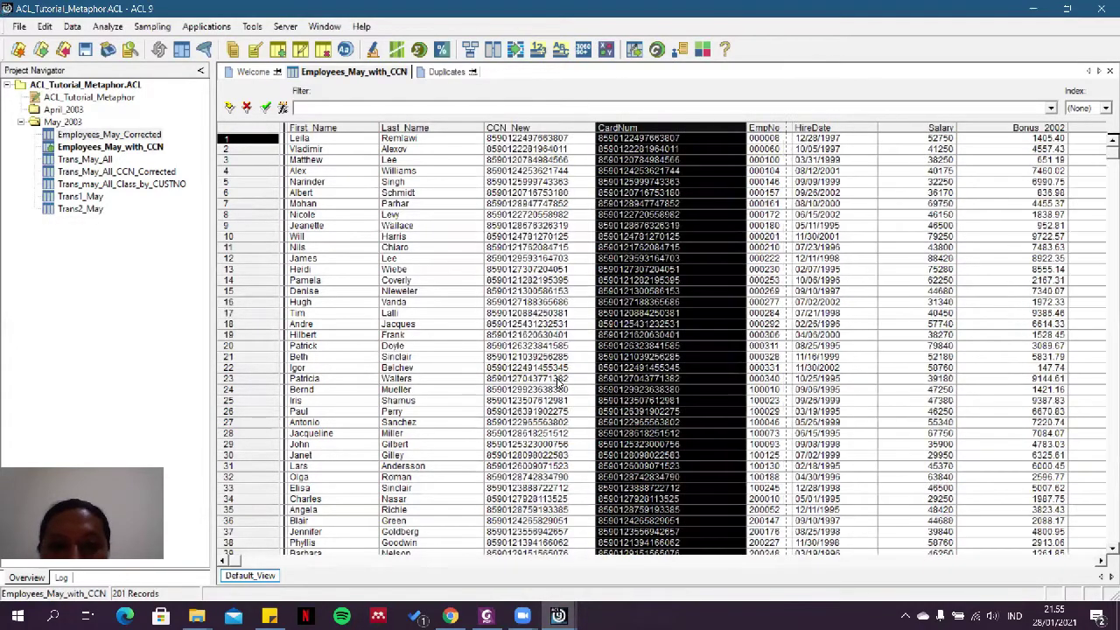
click(566, 128)
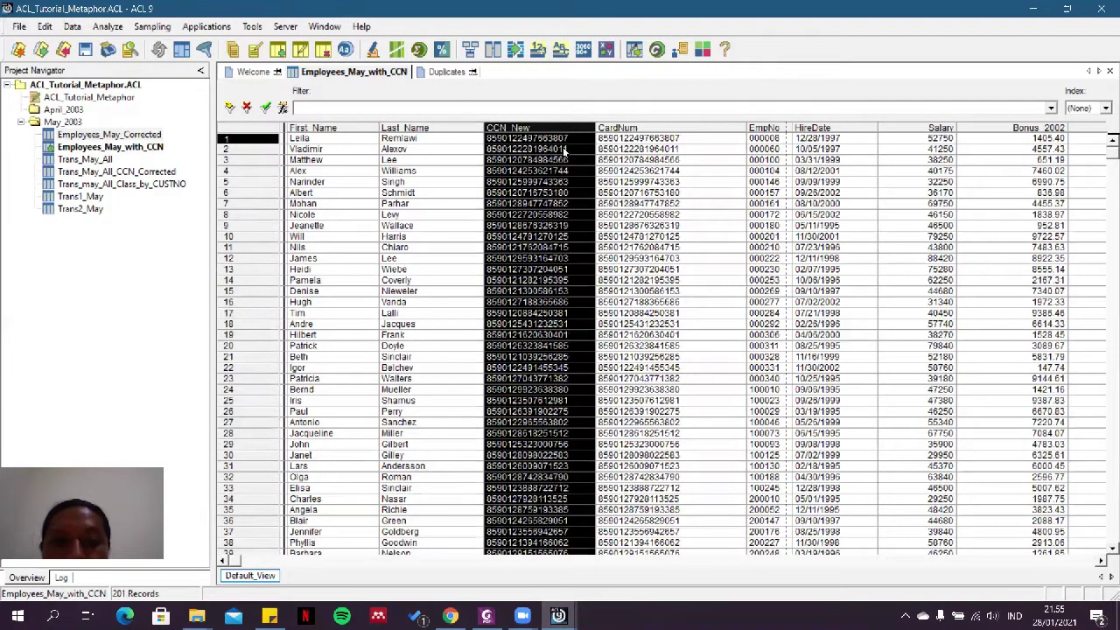
click(564, 149)
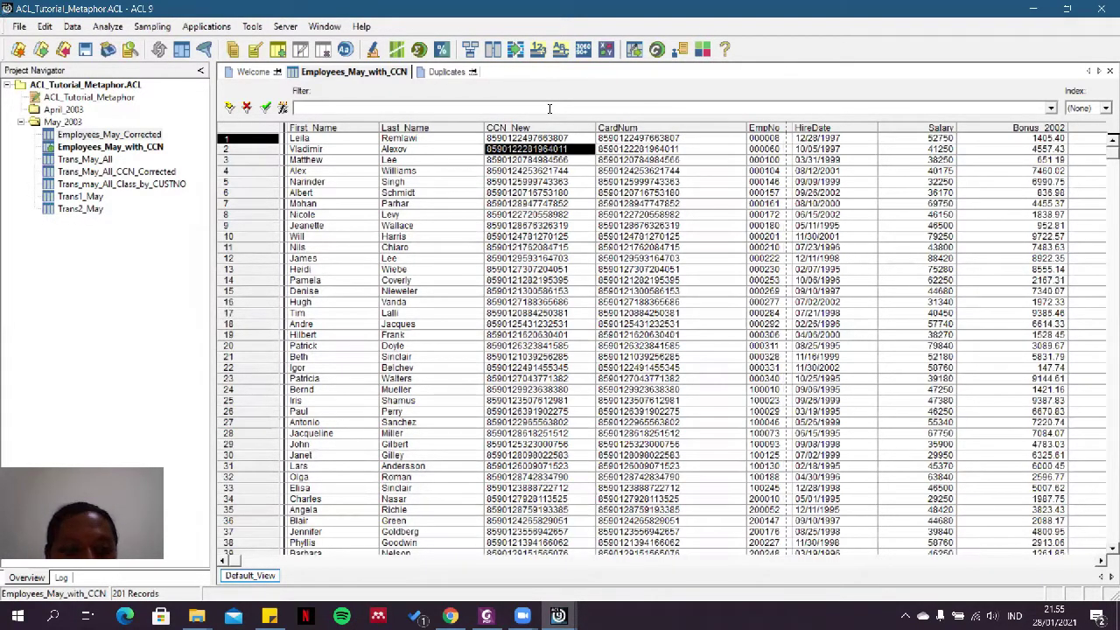
text(MAP)
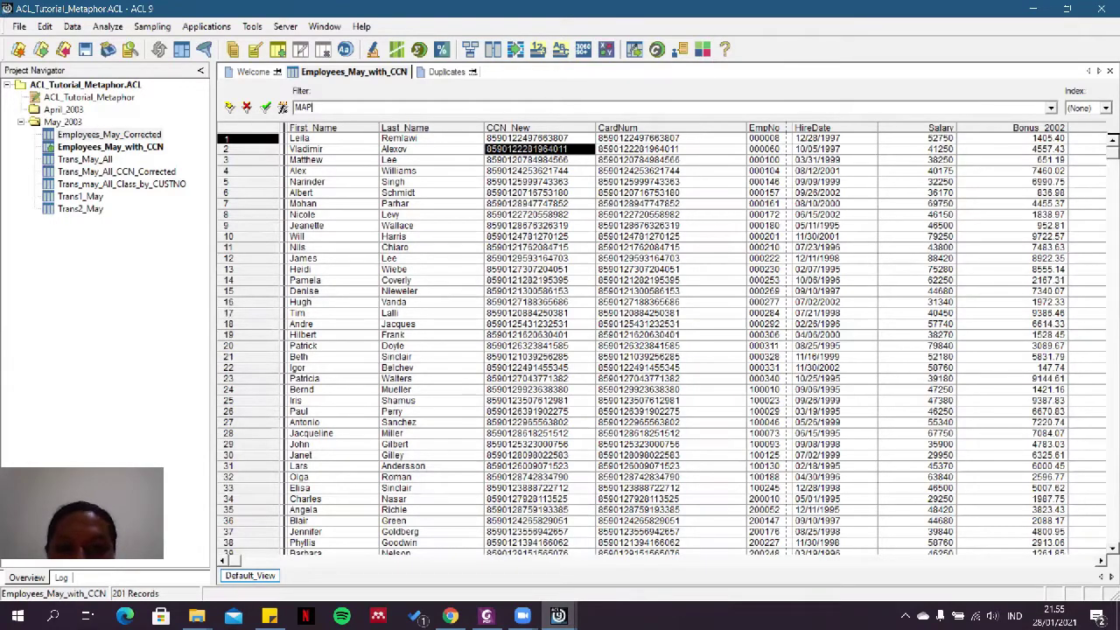
text((CCN_N)
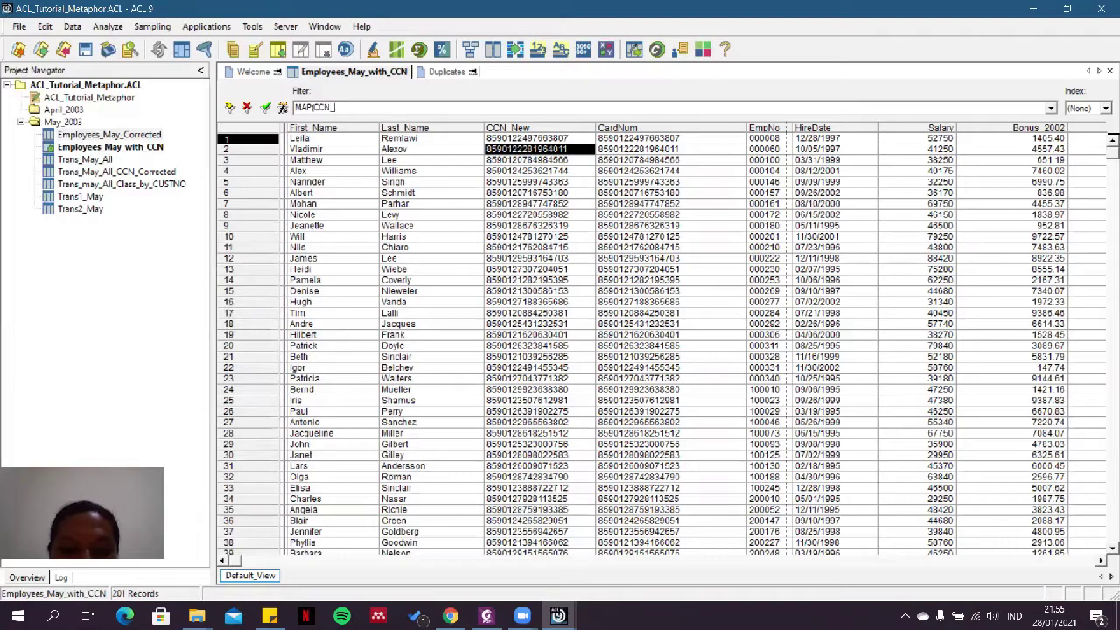
text(ew,)
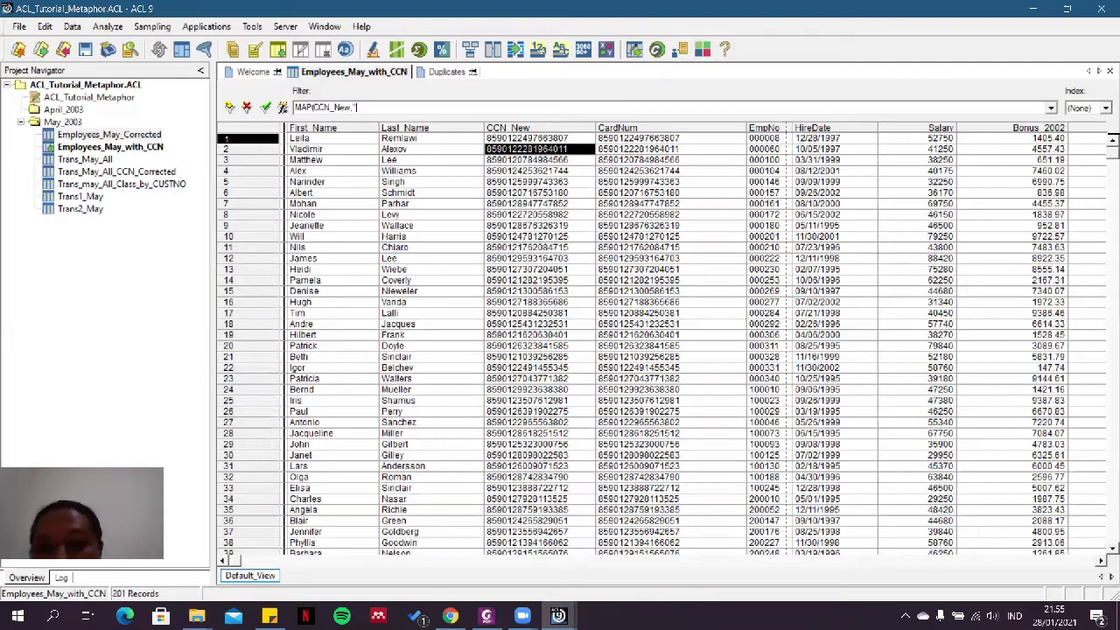
text(99999999)
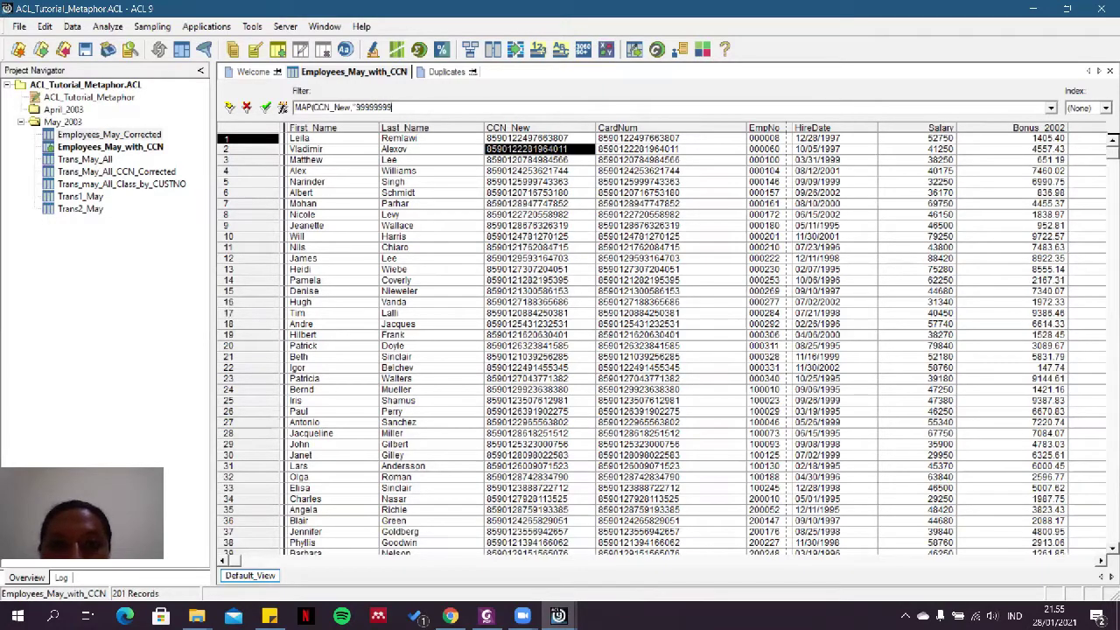
text(999999)
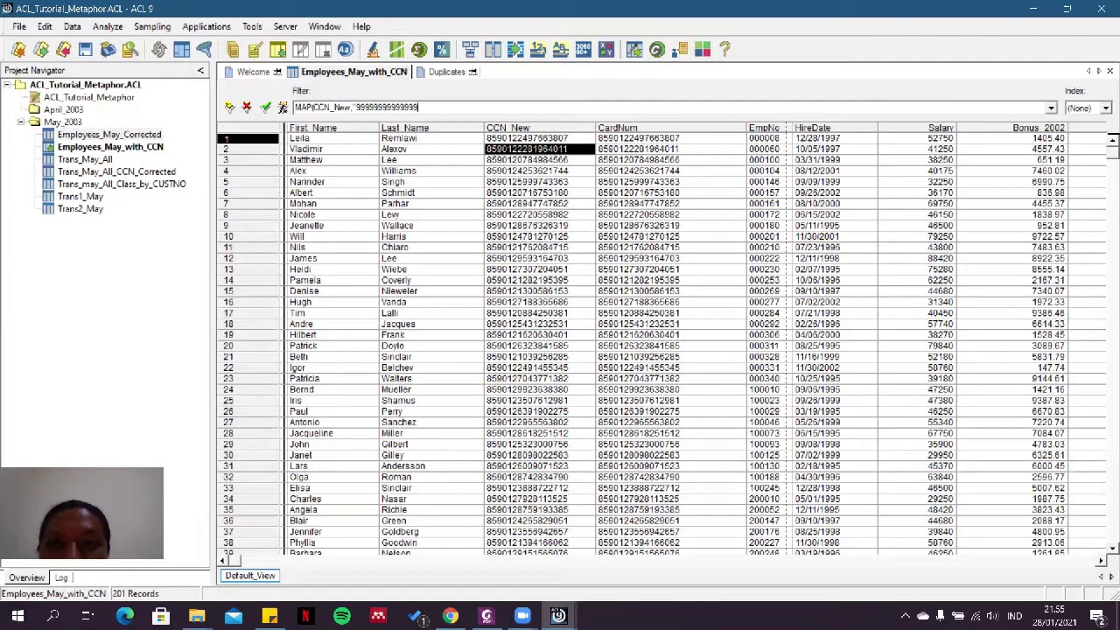
text(99)
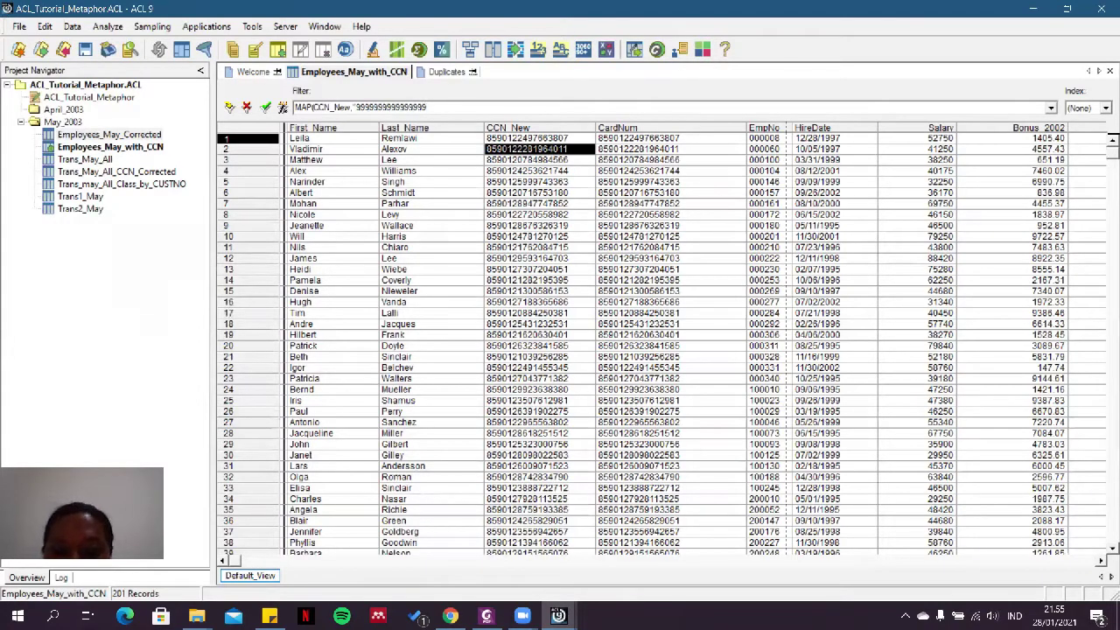
text("))
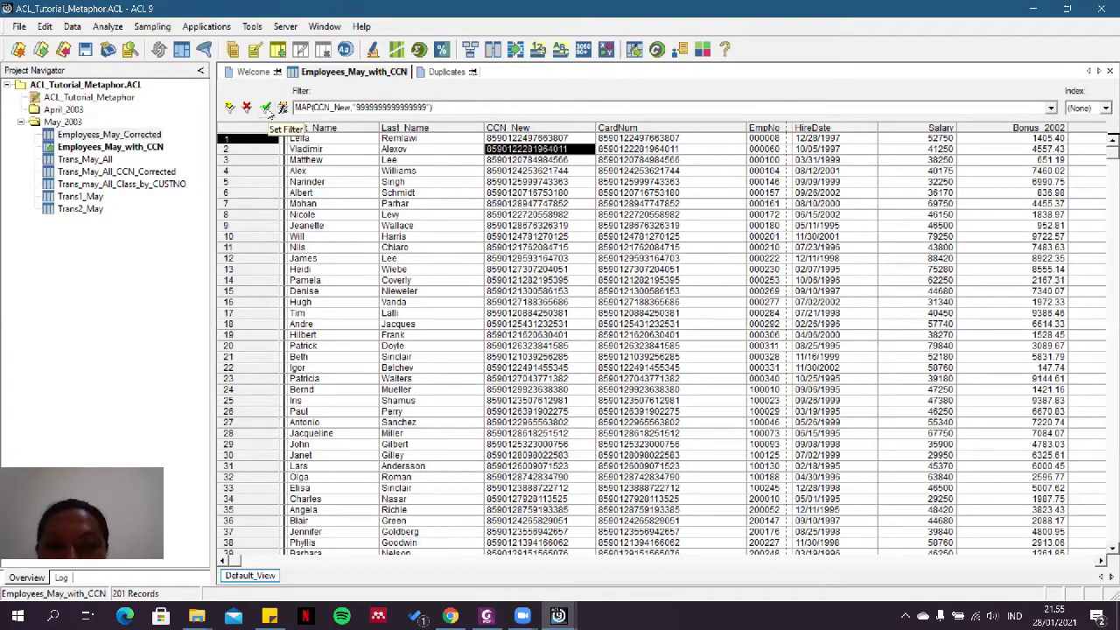
click(269, 114)
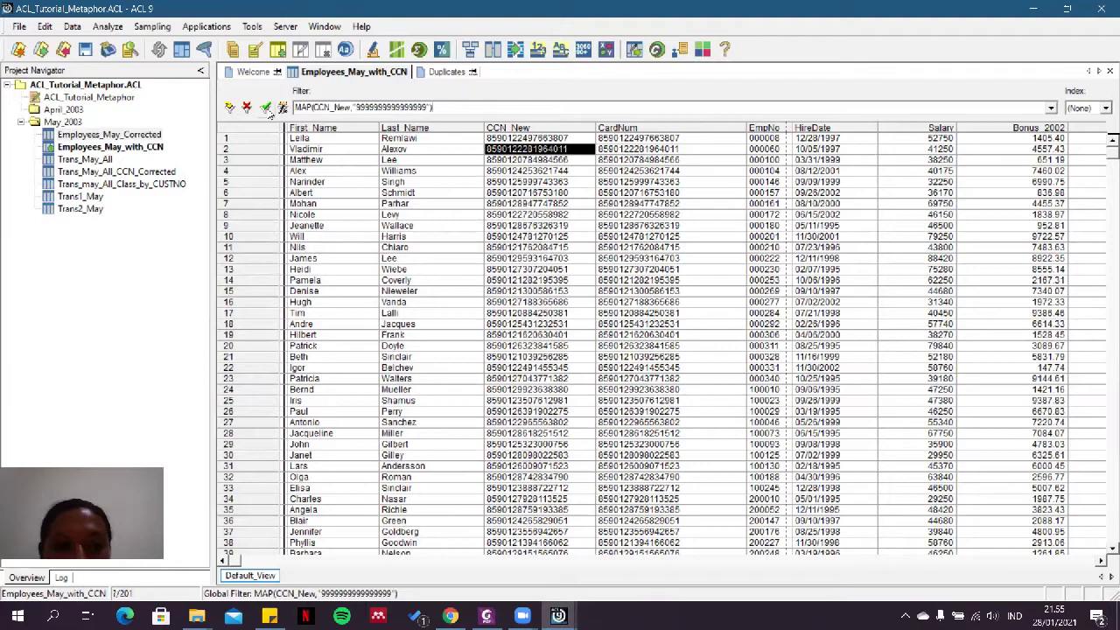
Examine the CCN_New column across the filtered records for the 16-digit card number format
click(540, 127)
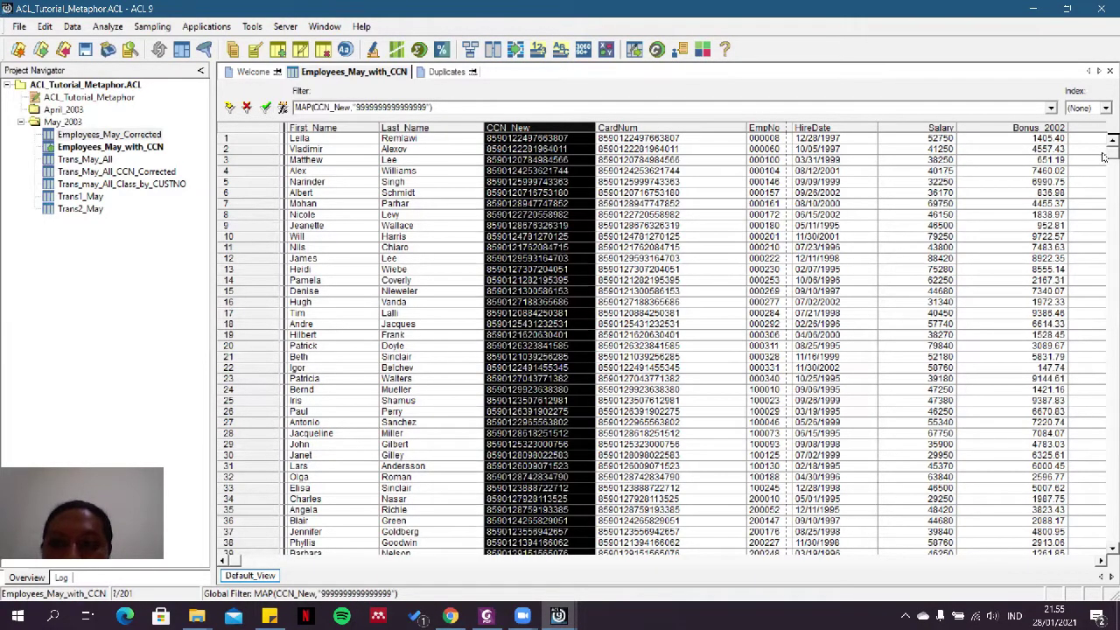
key(Page_Down)
key(ctrl+Home)
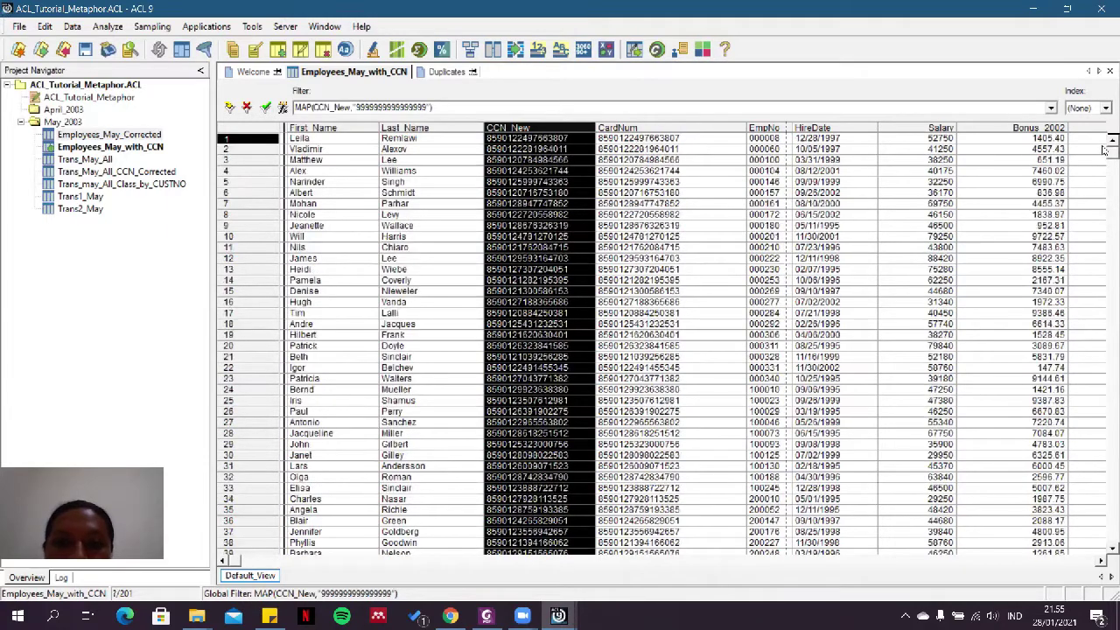
Lengthen the MAP filter pattern on CCN_New by one more 9 and apply the filter to the Employees_May_with_CCN view
click(427, 107)
click(427, 107)
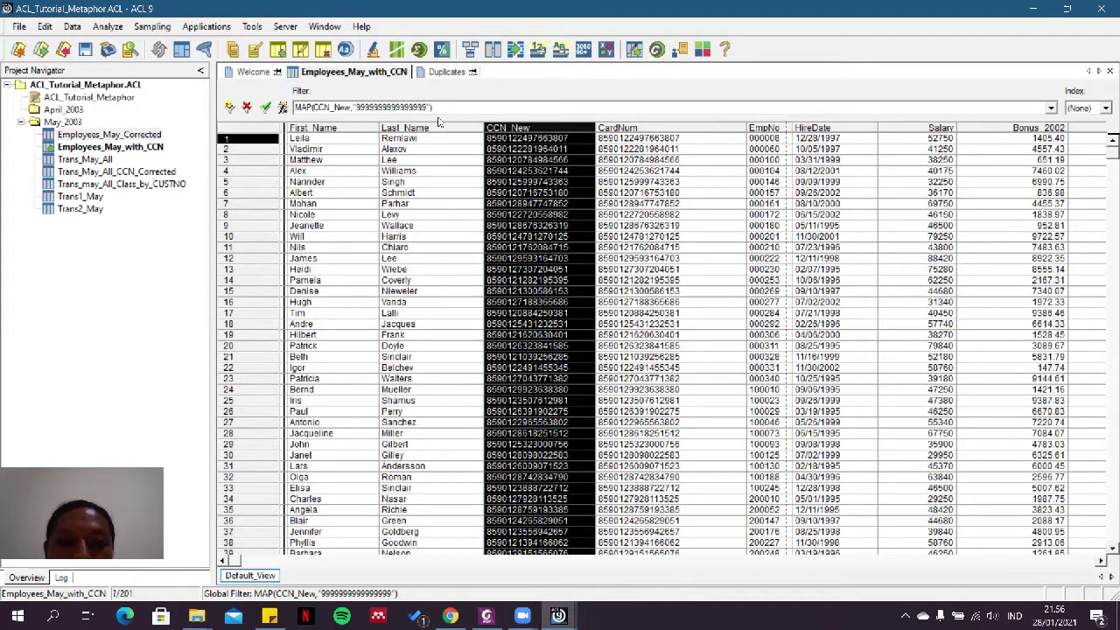
click(593, 177)
click(537, 172)
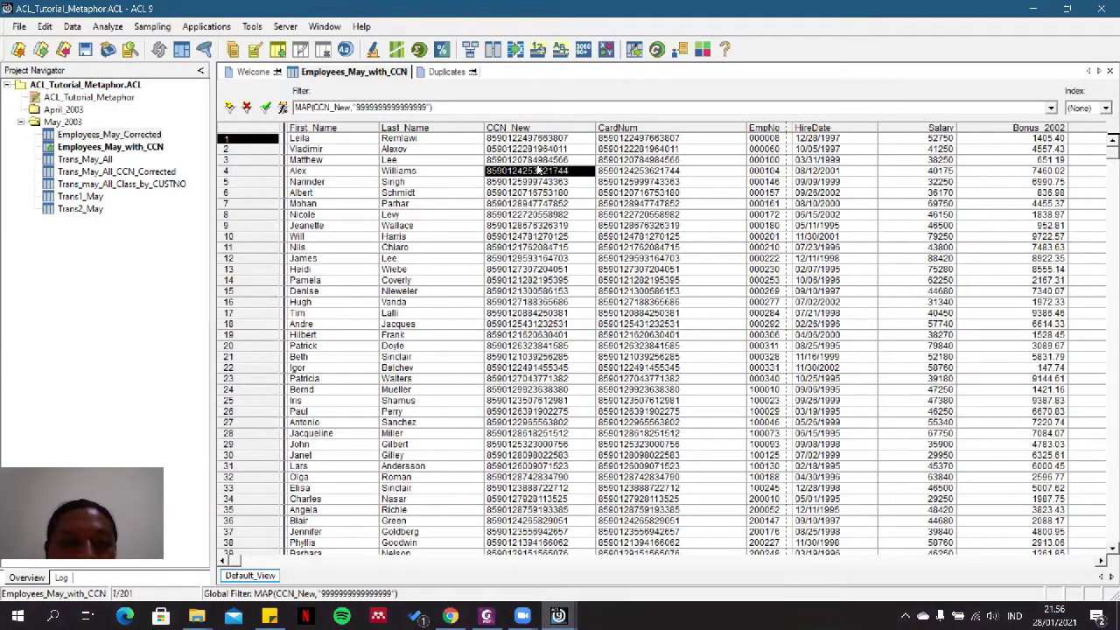
click(429, 107)
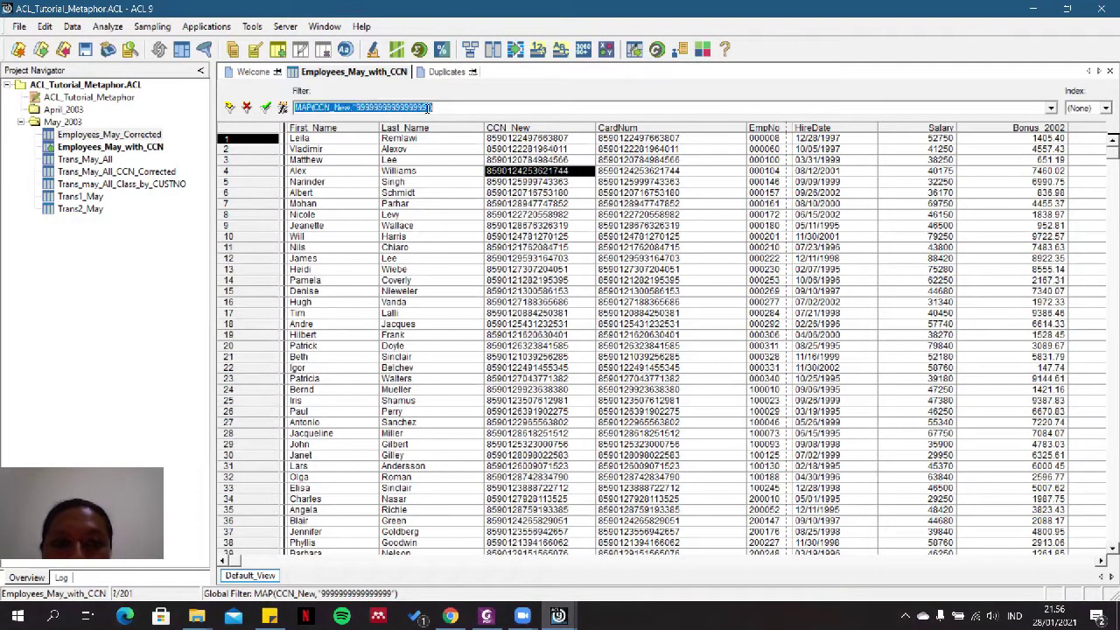
click(429, 106)
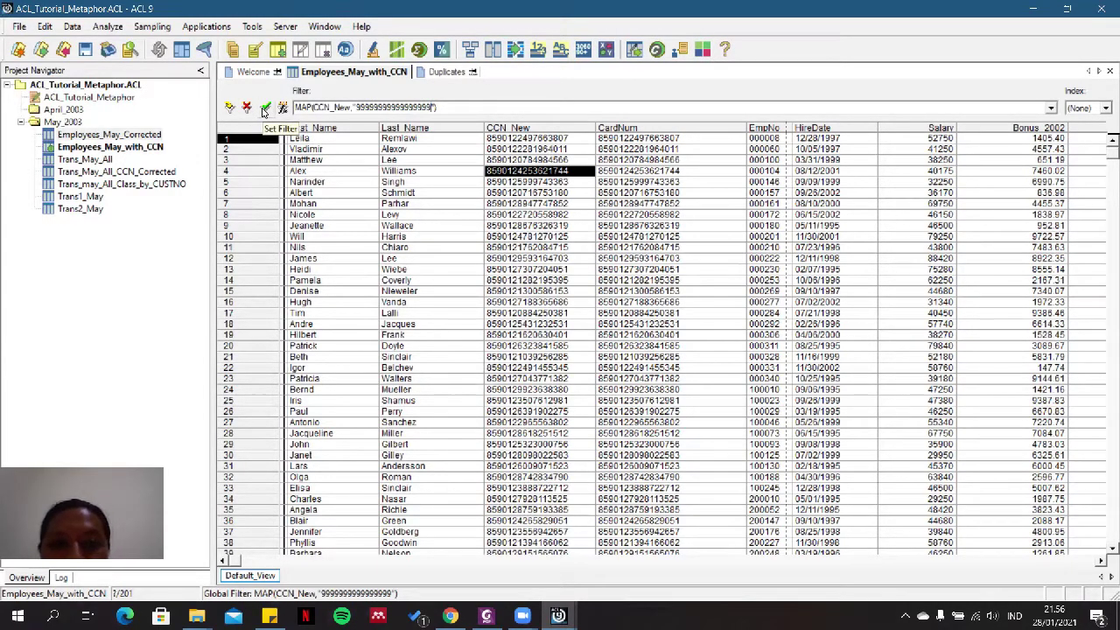
click(265, 107)
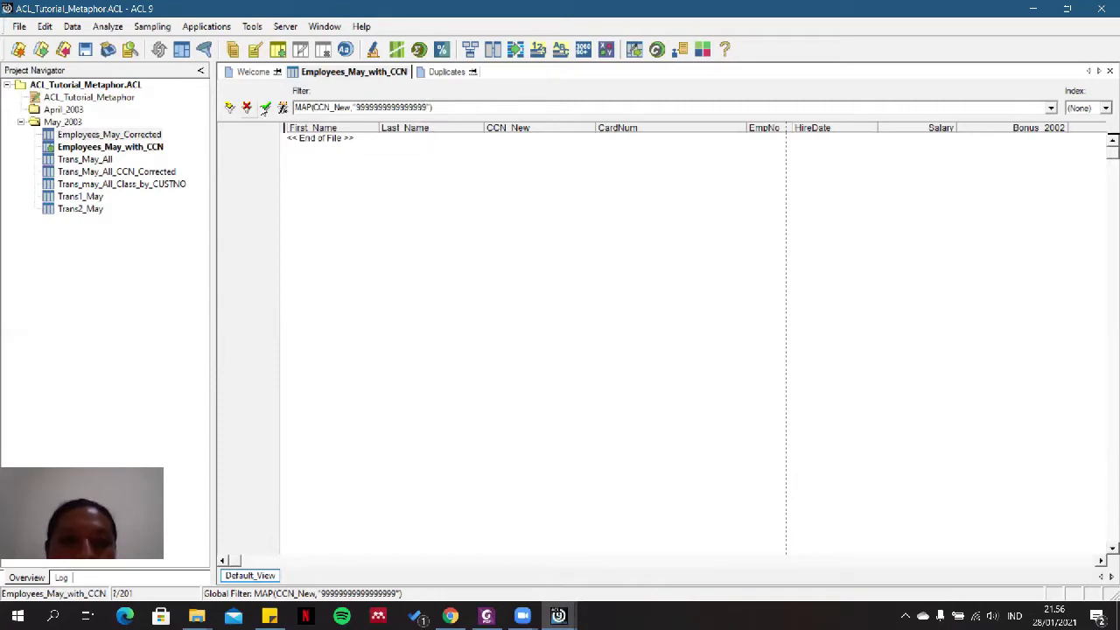
click(265, 108)
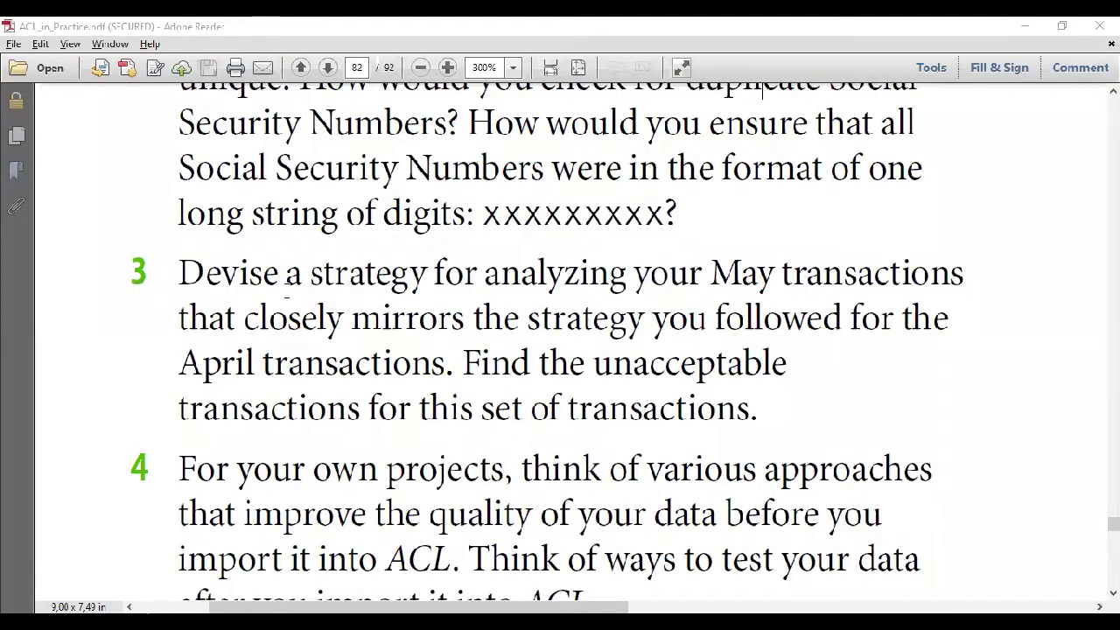
Highlight exercise 3 in the ACL_in_Practice PDF, about devising a strategy for analyzing the May transactions
drag(180, 272, 780, 405)
click(783, 418)
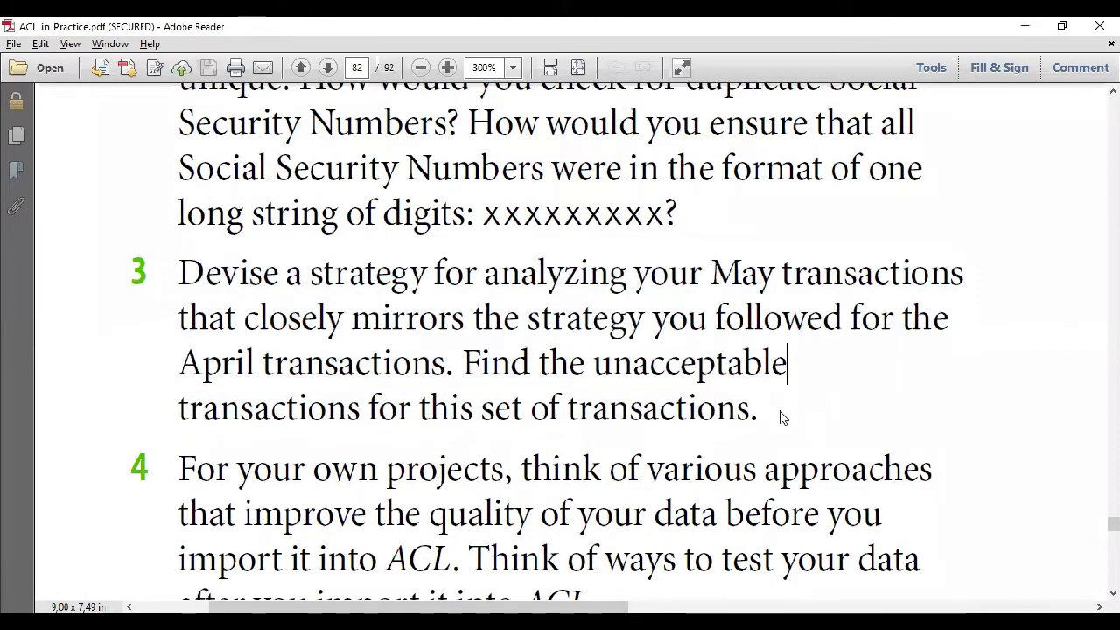
drag(180, 272, 766, 411)
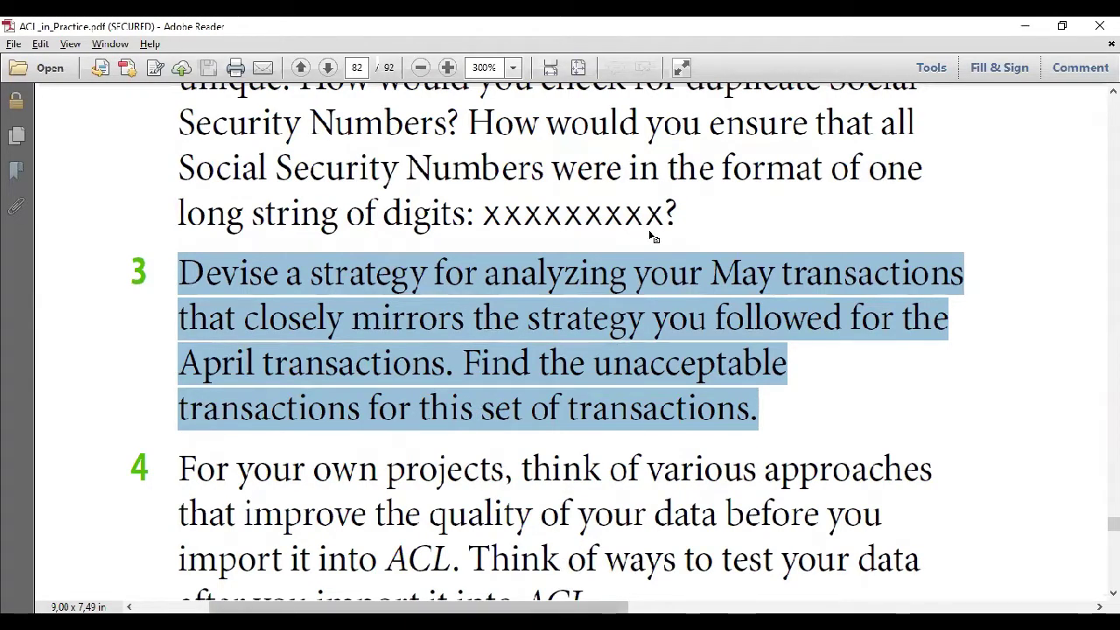
Switch to ACL and open the table layout of the Trans_May_Practice table
key(alt+Tab)
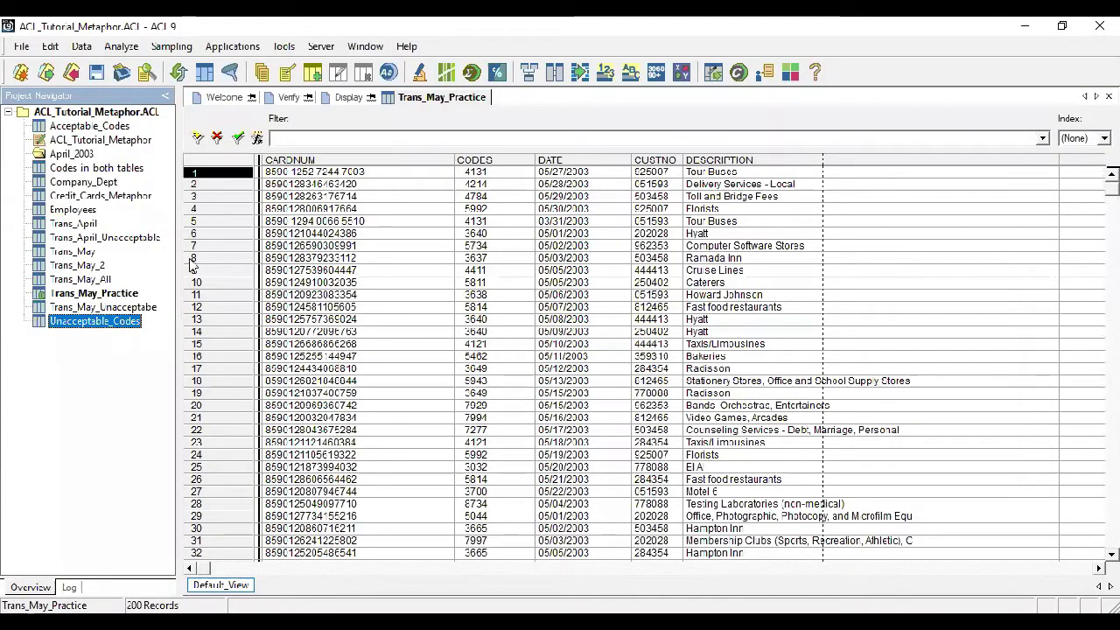
click(88, 294)
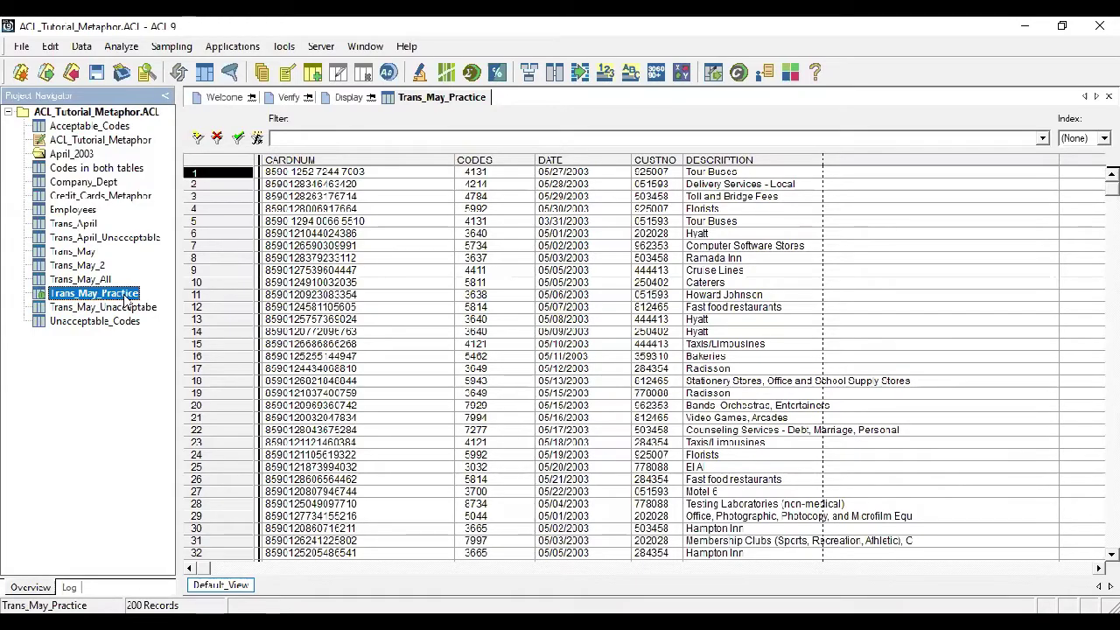
click(79, 324)
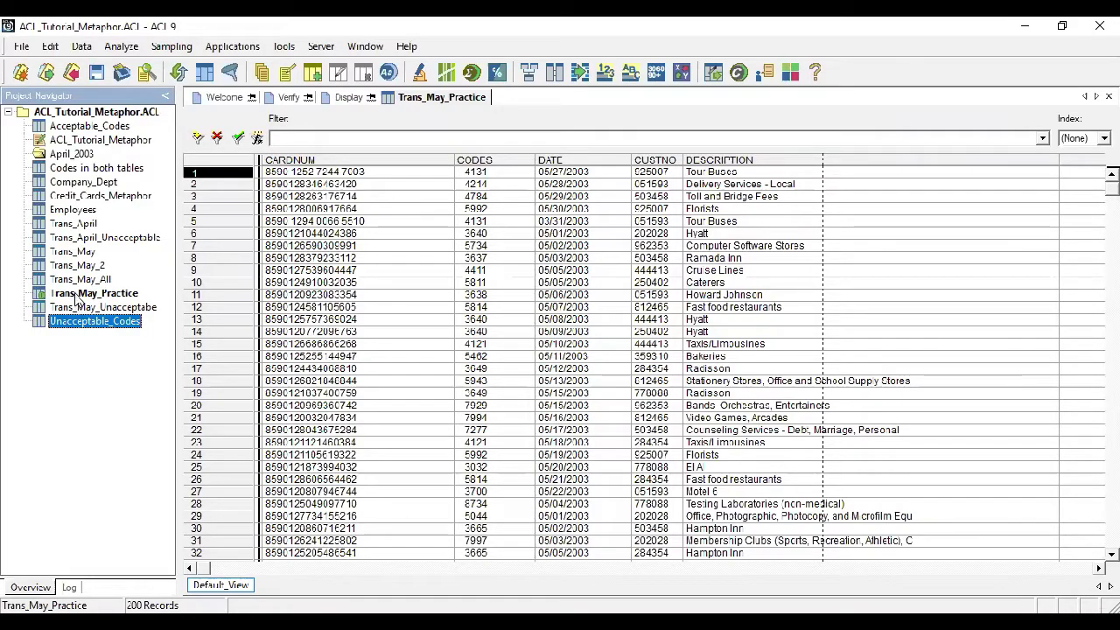
click(79, 296)
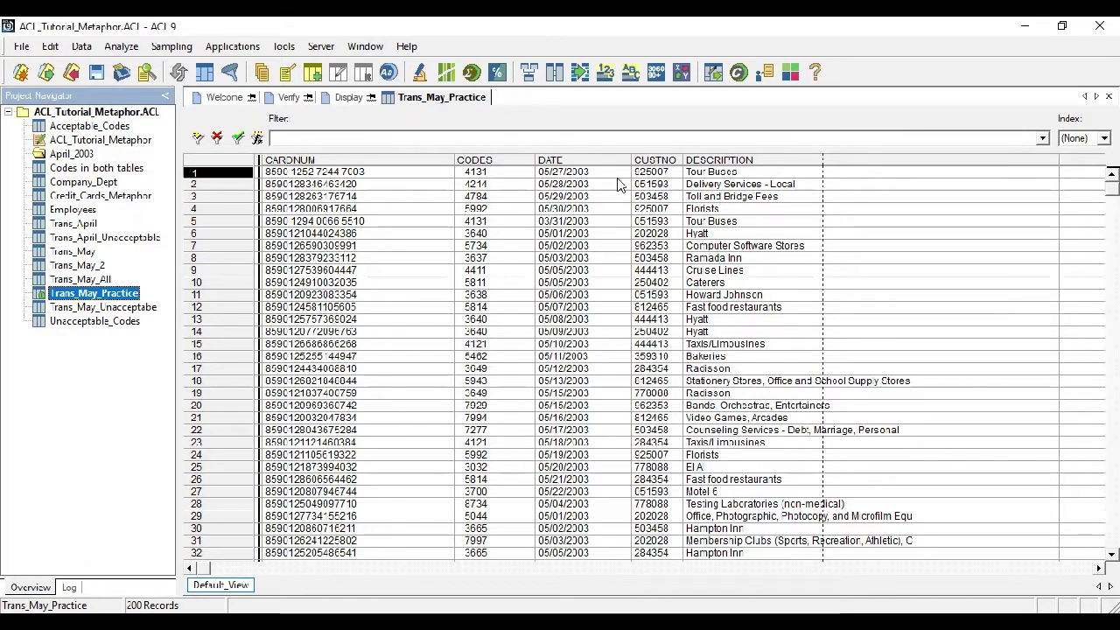
click(51, 46)
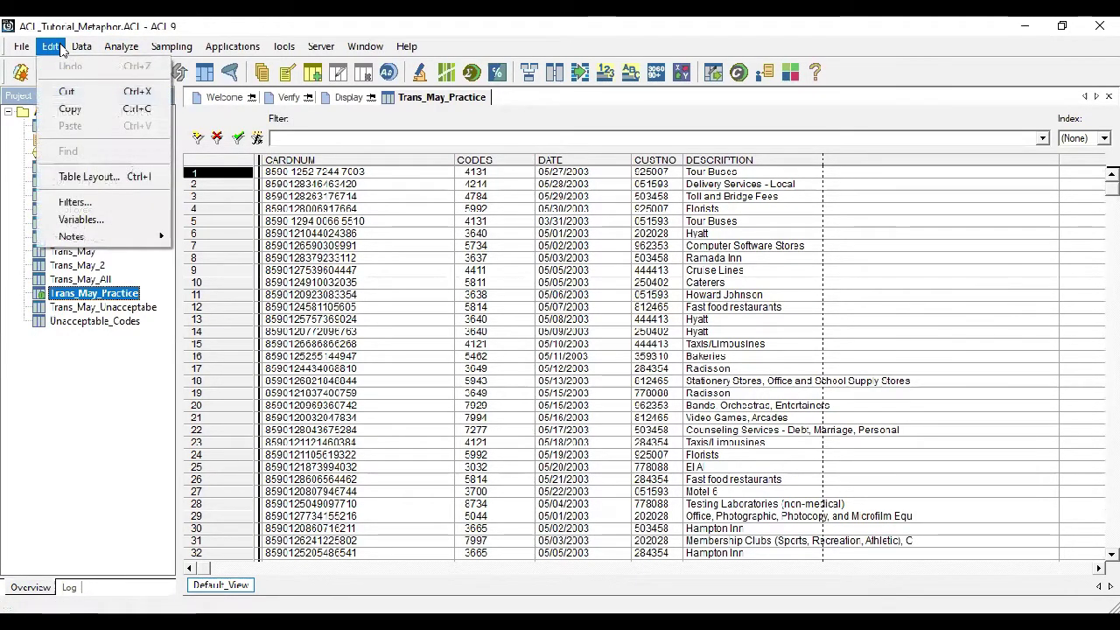
click(61, 177)
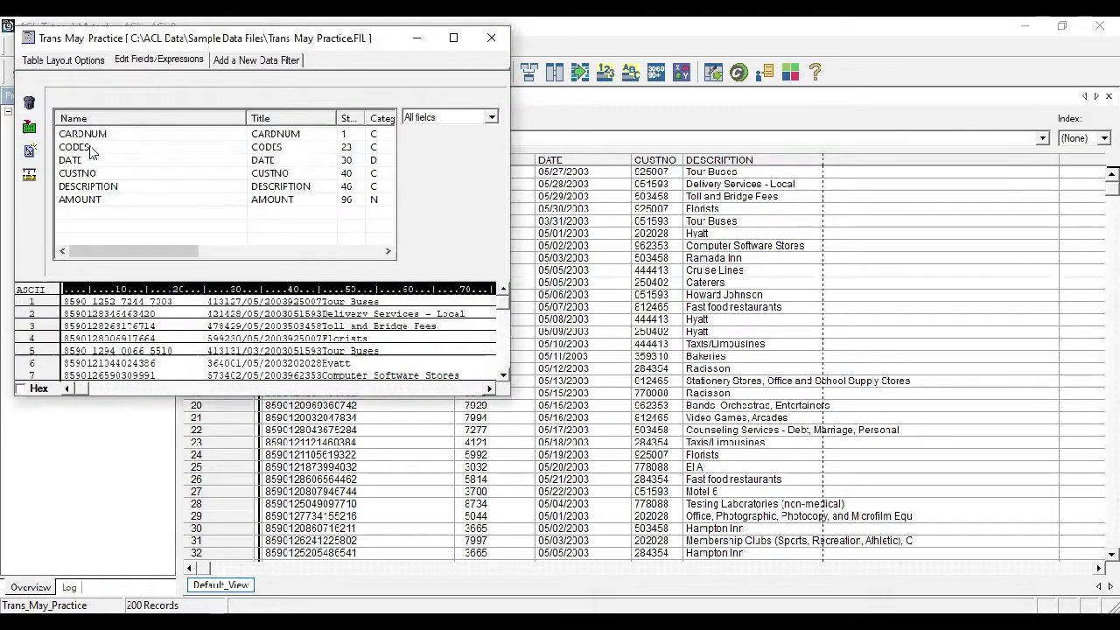
Examine the category, length and type of the CODES field in the Trans_May_Practice table layout
click(90, 145)
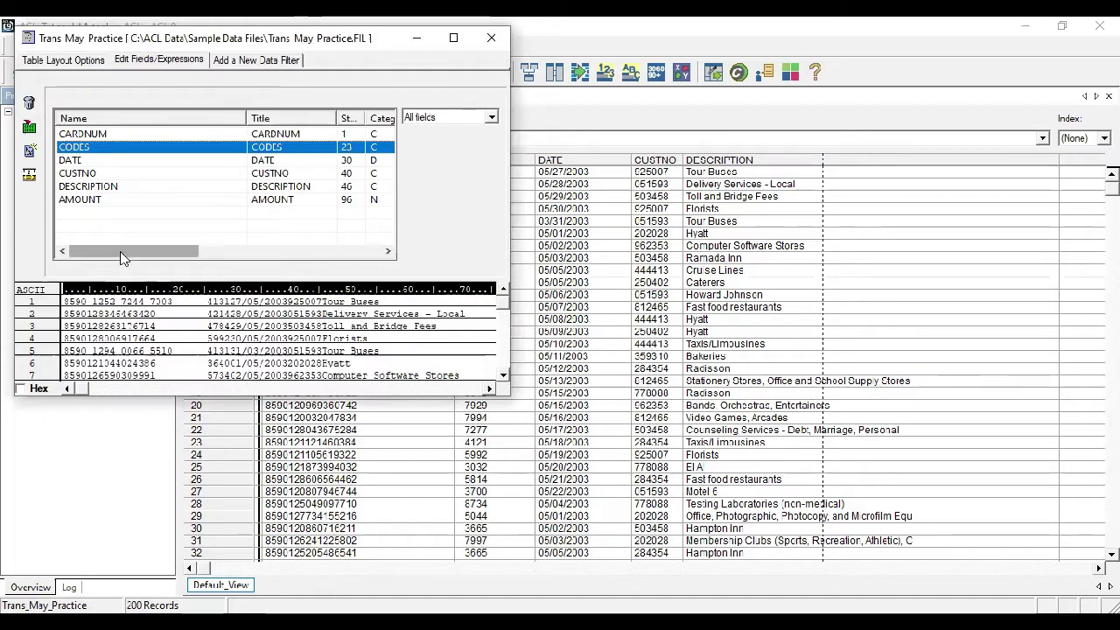
drag(126, 251, 194, 251)
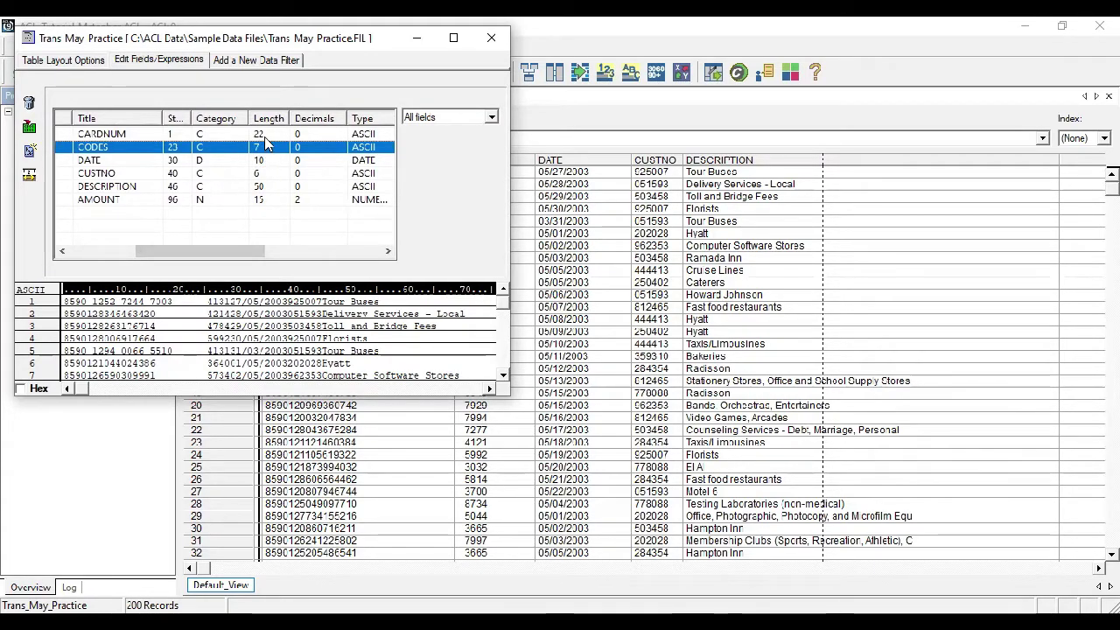
drag(223, 249, 232, 250)
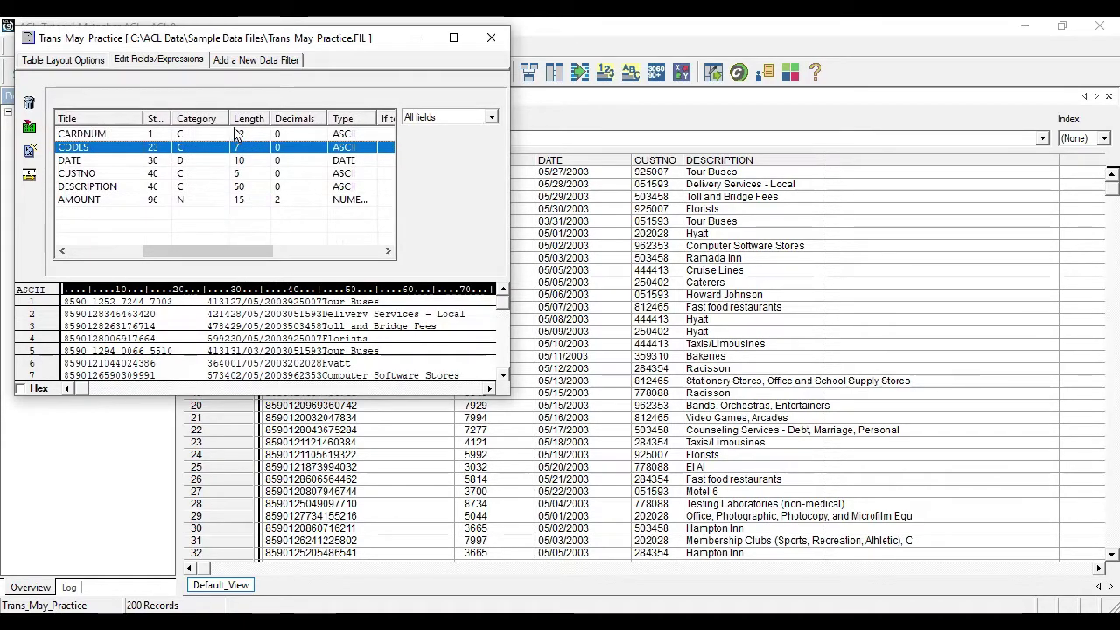
drag(216, 252, 140, 252)
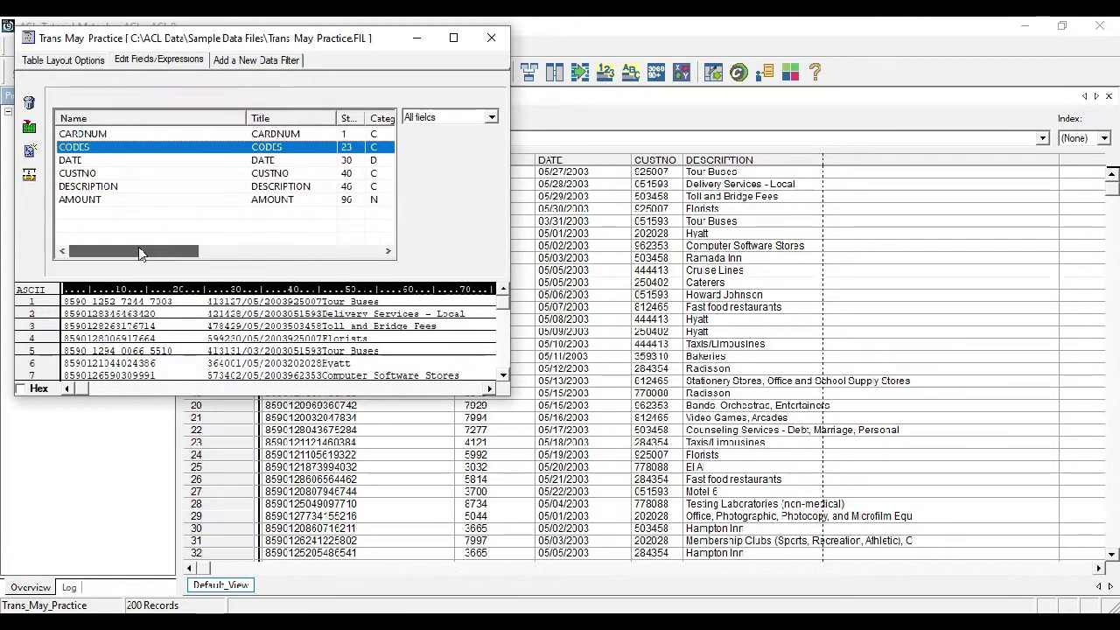
Create a new expression in the Trans_May_Practice table layout and name it Codes_Sub_May
click(31, 152)
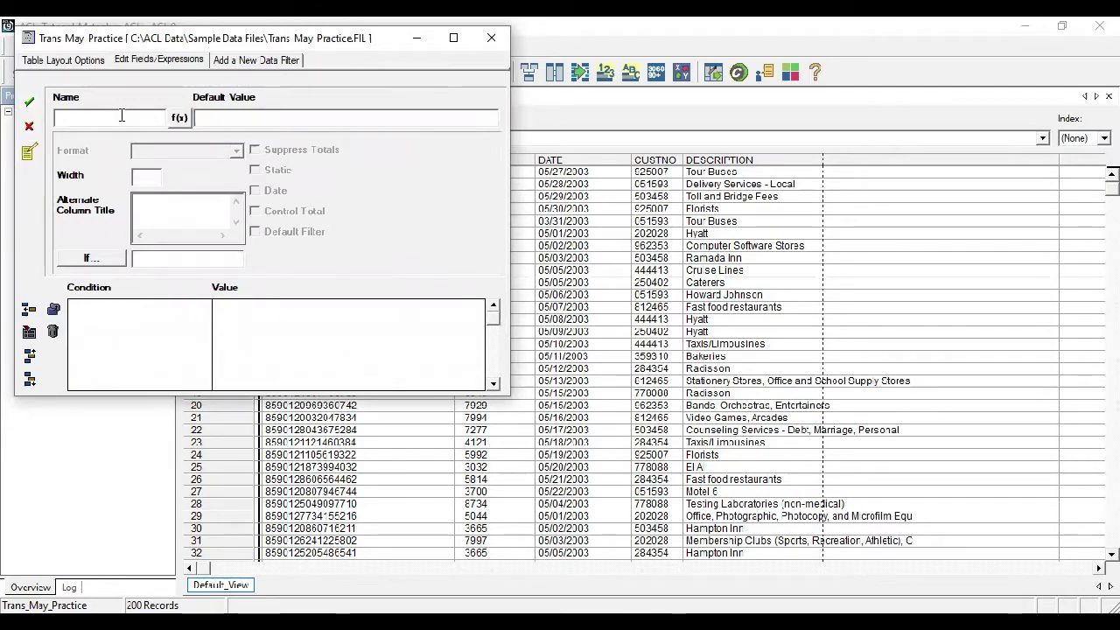
text(C)
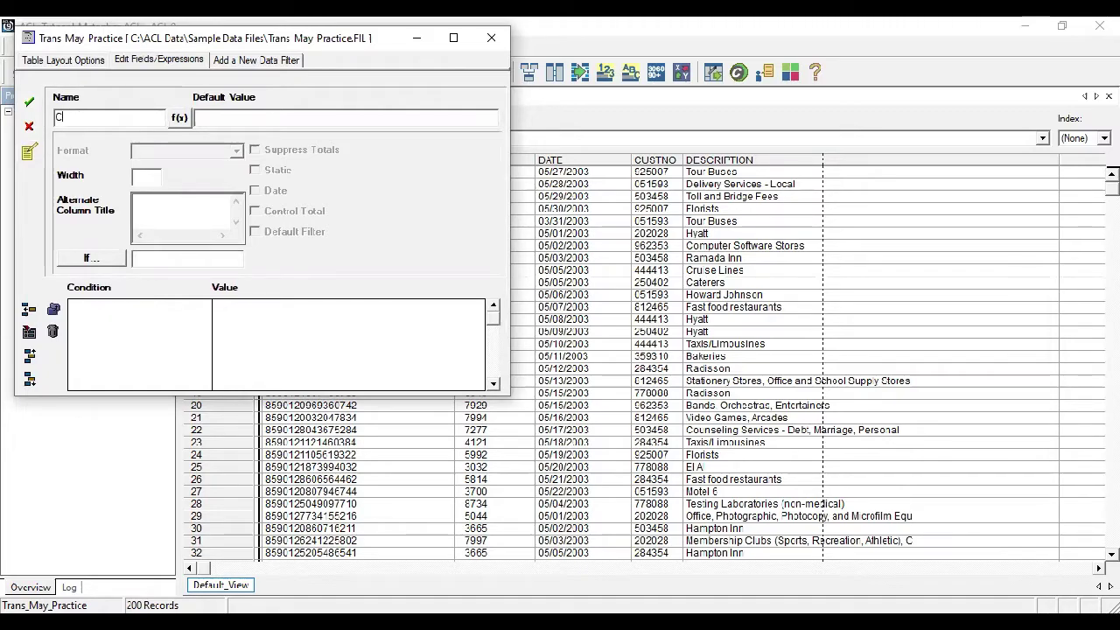
text(ODEdes_Sub)
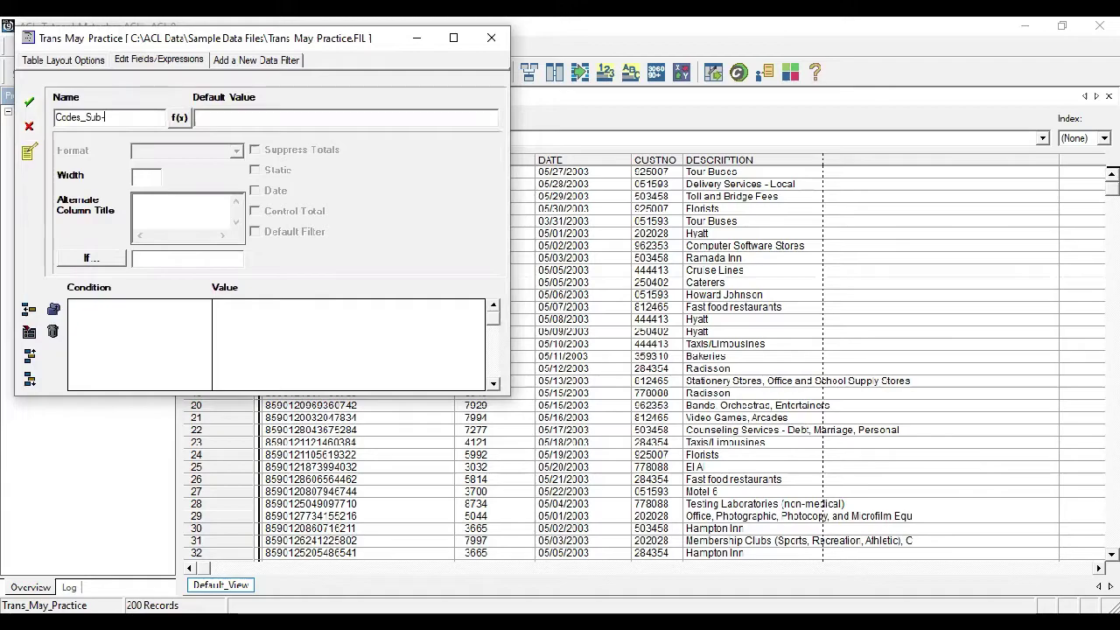
text(_May)
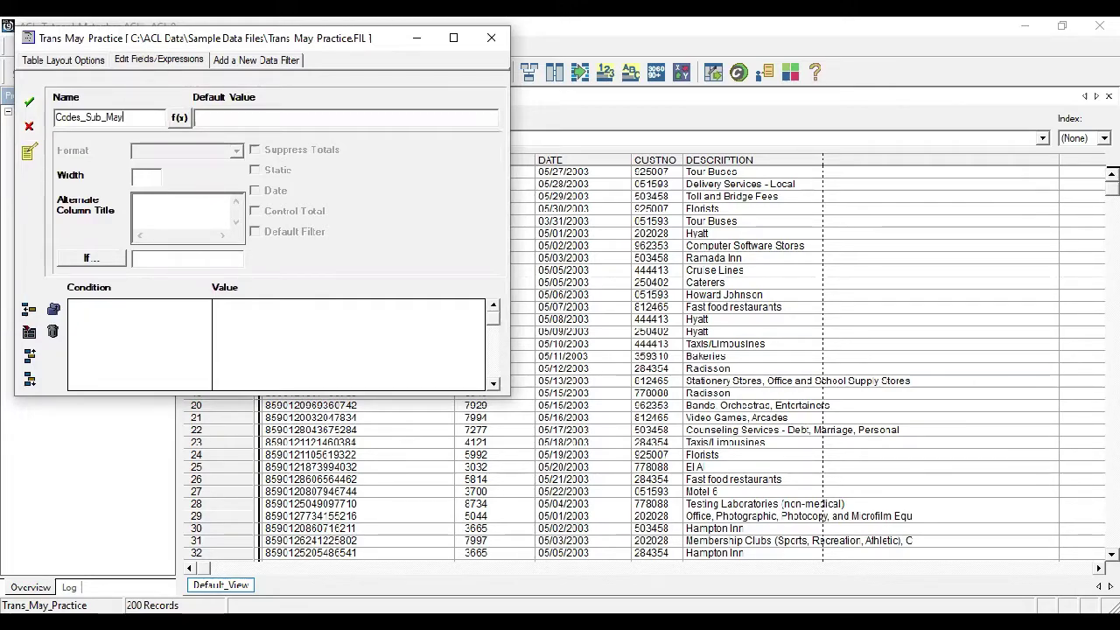
Set the Codes_Sub_May default value to SUBSTR(ALLTRIM(CODES),1,4), save the expression, and close the table layout
click(179, 117)
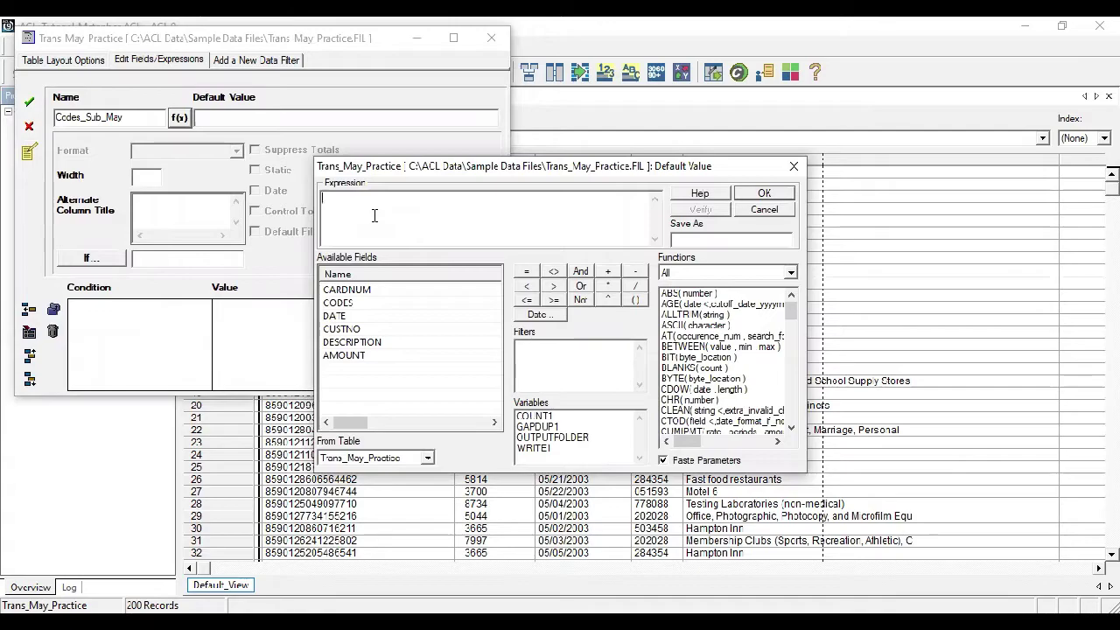
text(SUBSTR)
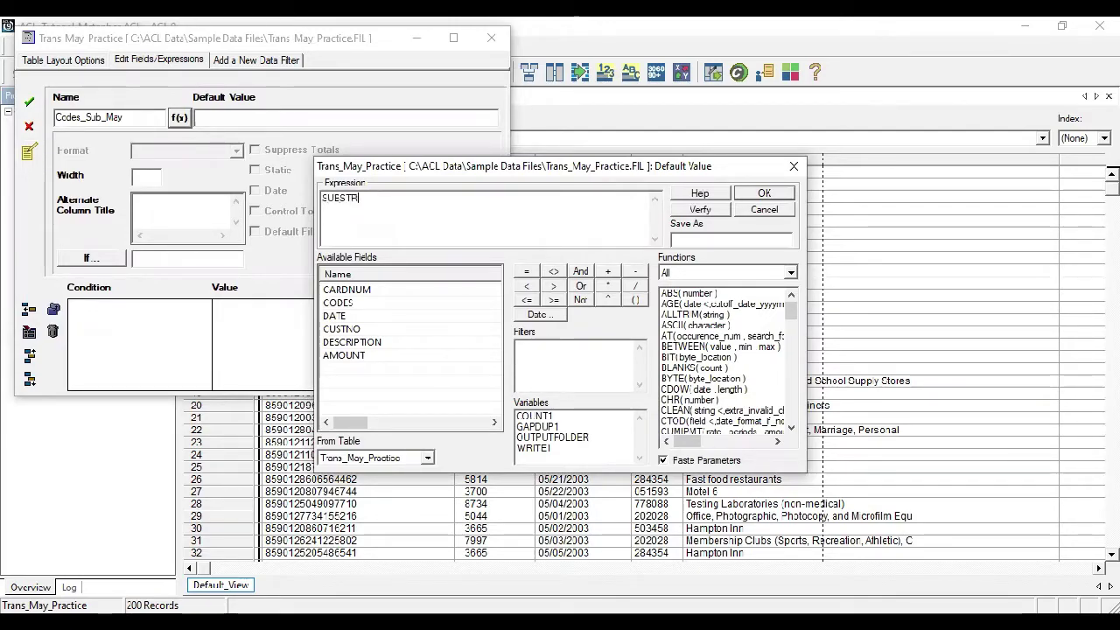
text((ALLTRIM()
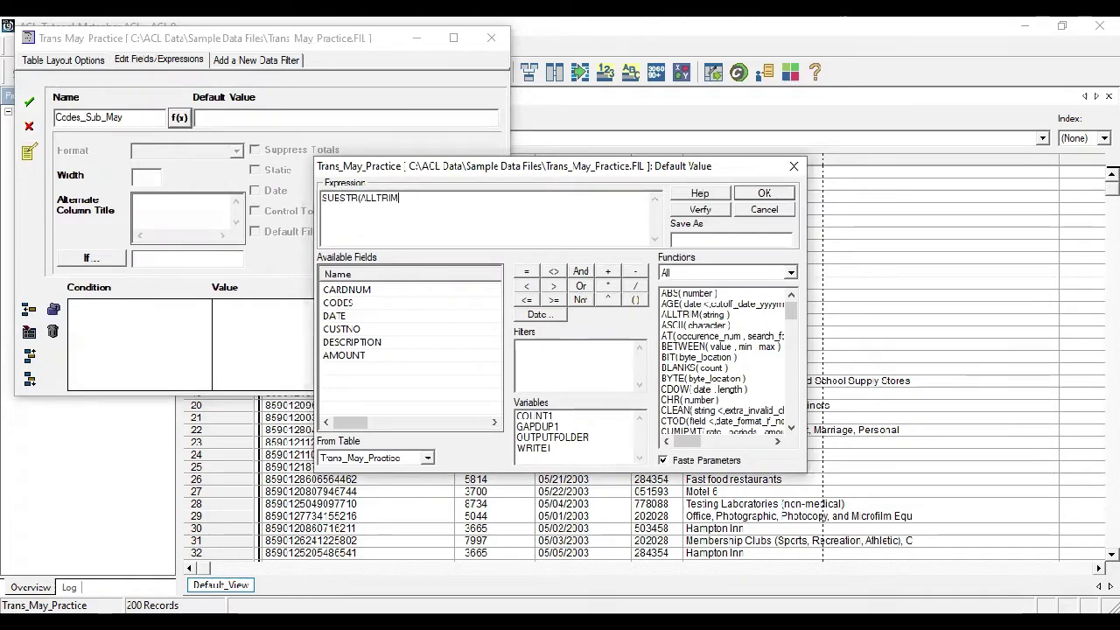
text(CODE)
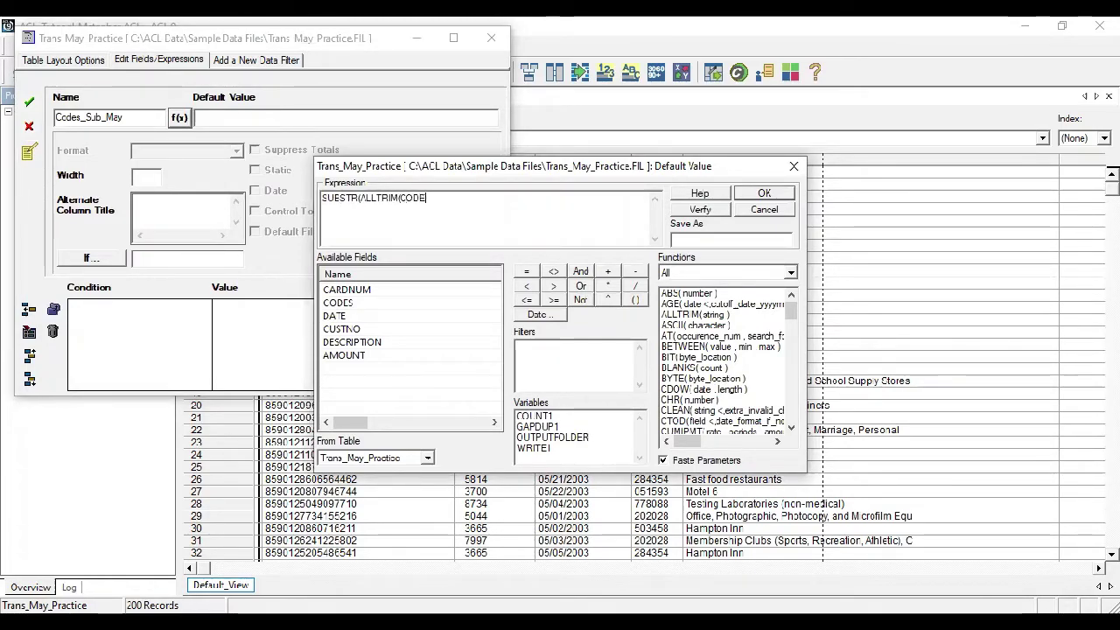
text(S),1,4)
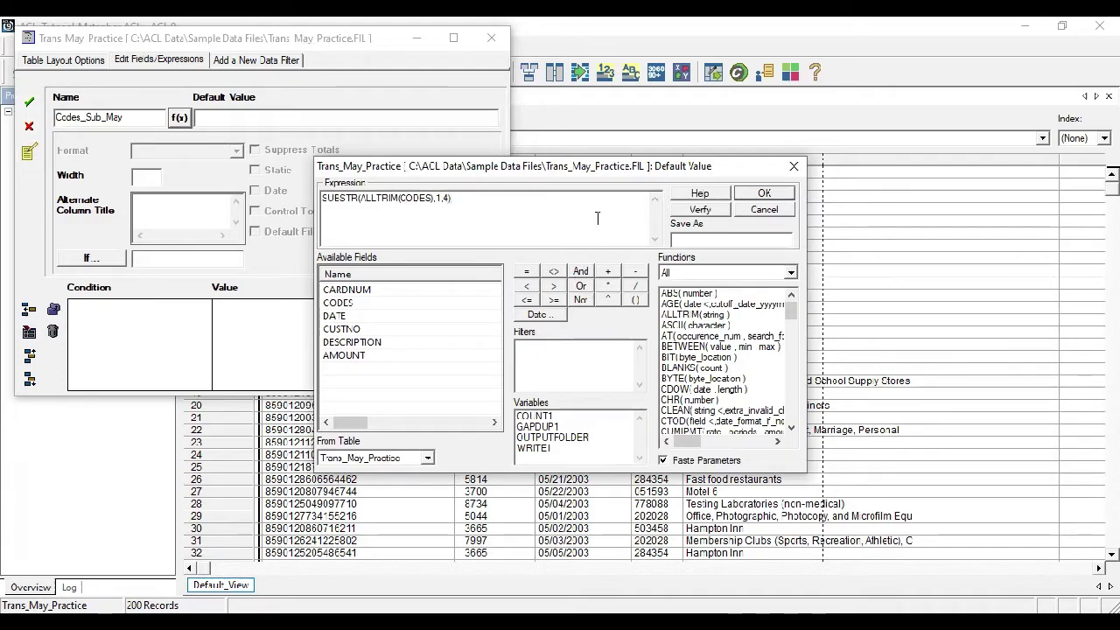
click(764, 193)
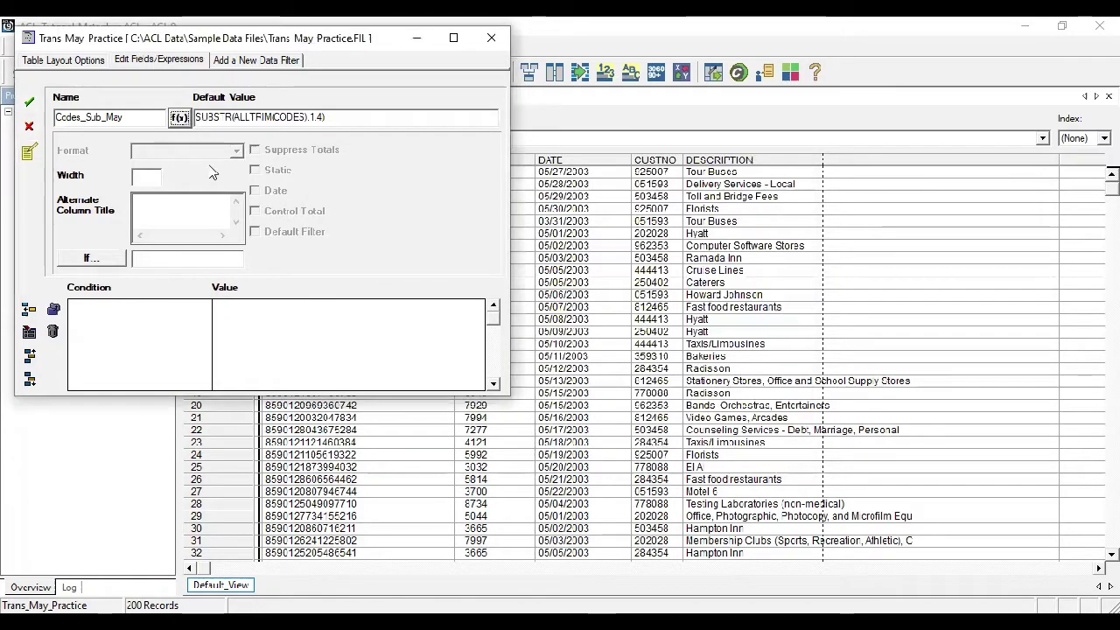
click(30, 104)
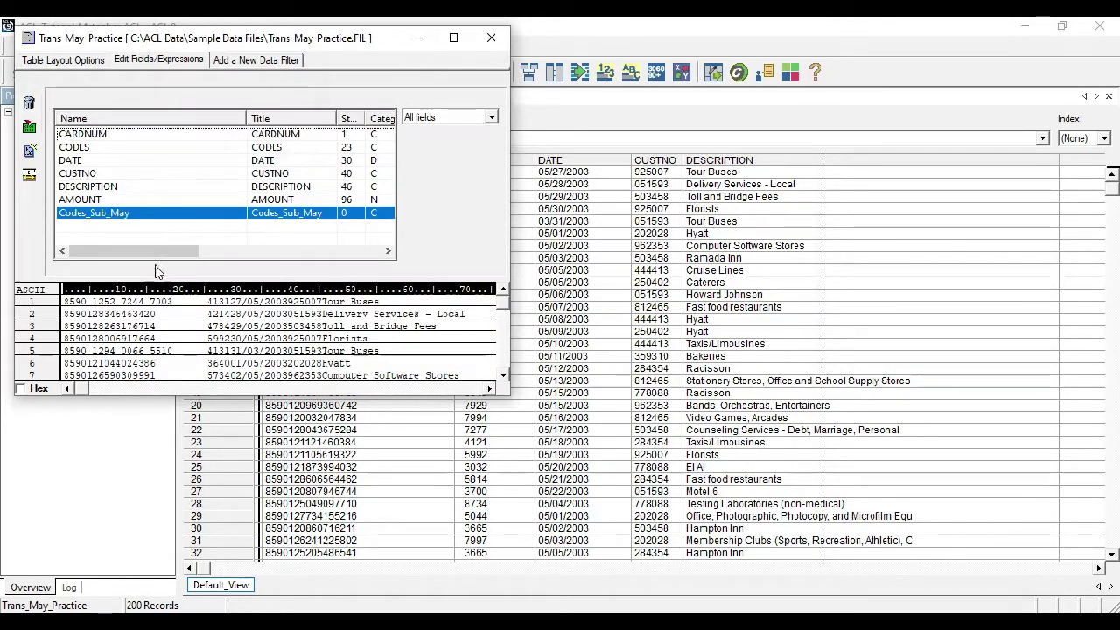
drag(162, 251, 233, 251)
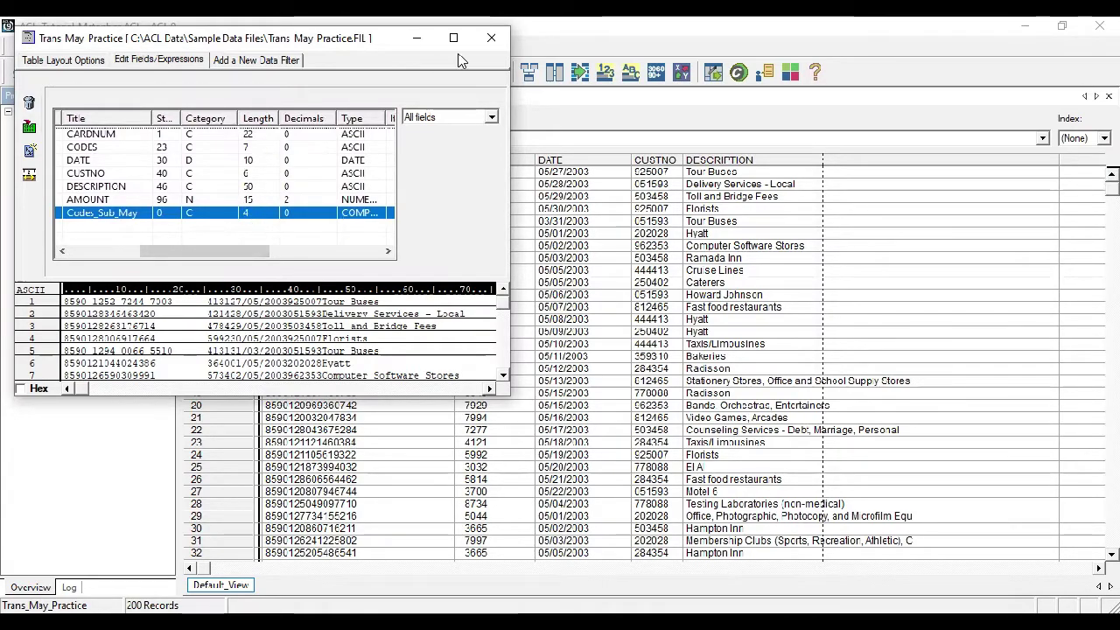
click(491, 38)
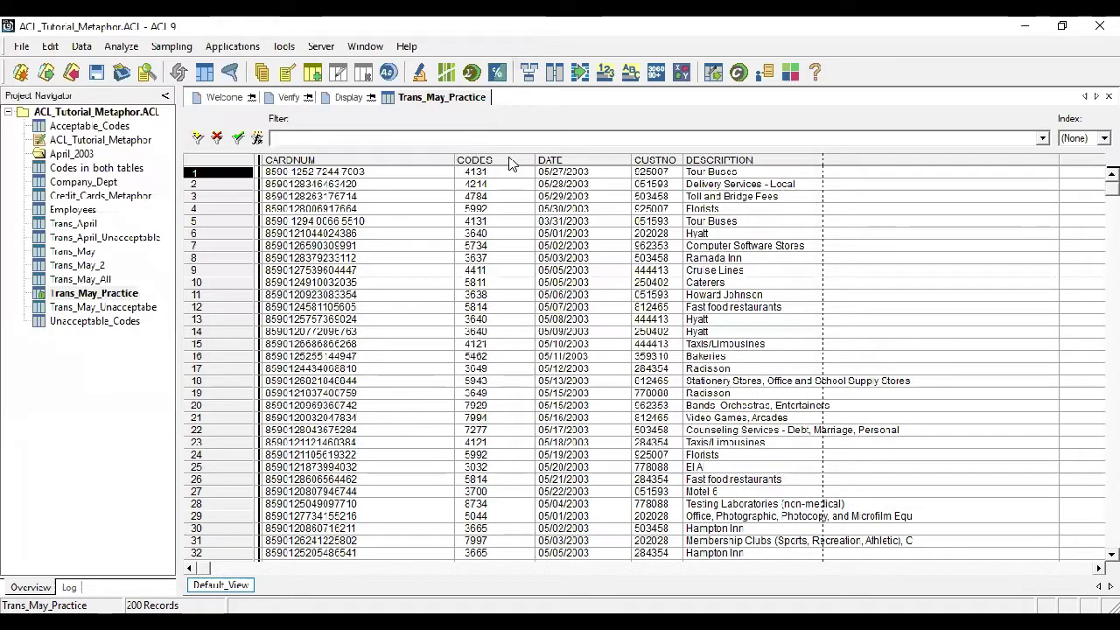
Add the Codes_Sub_May field as a column in front of CODES in the Trans_May_Practice view
click(512, 162)
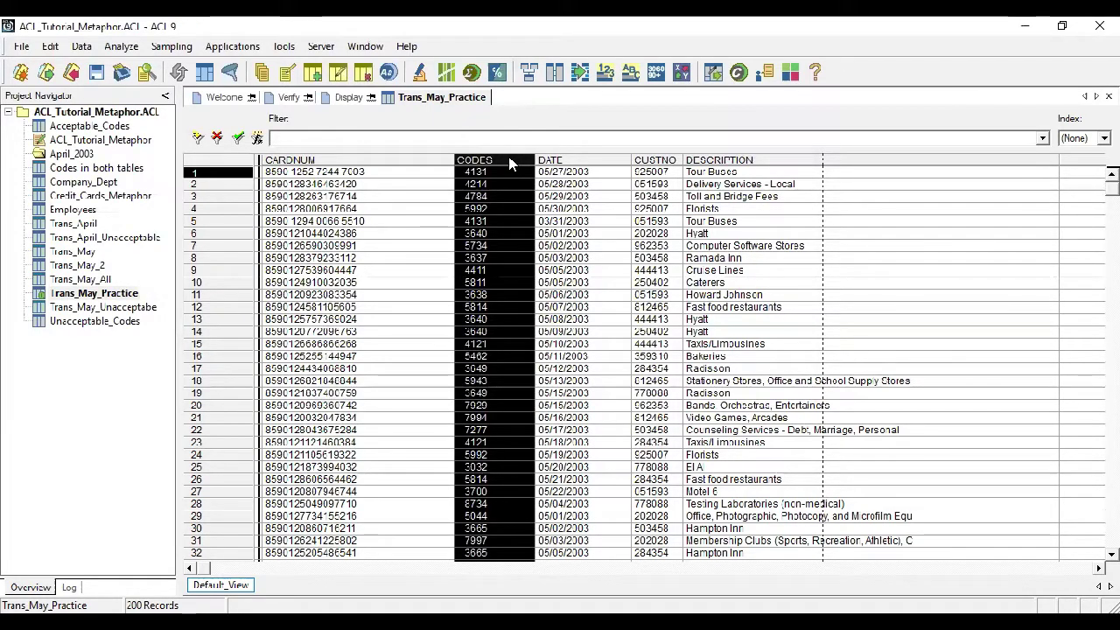
right_click(512, 163)
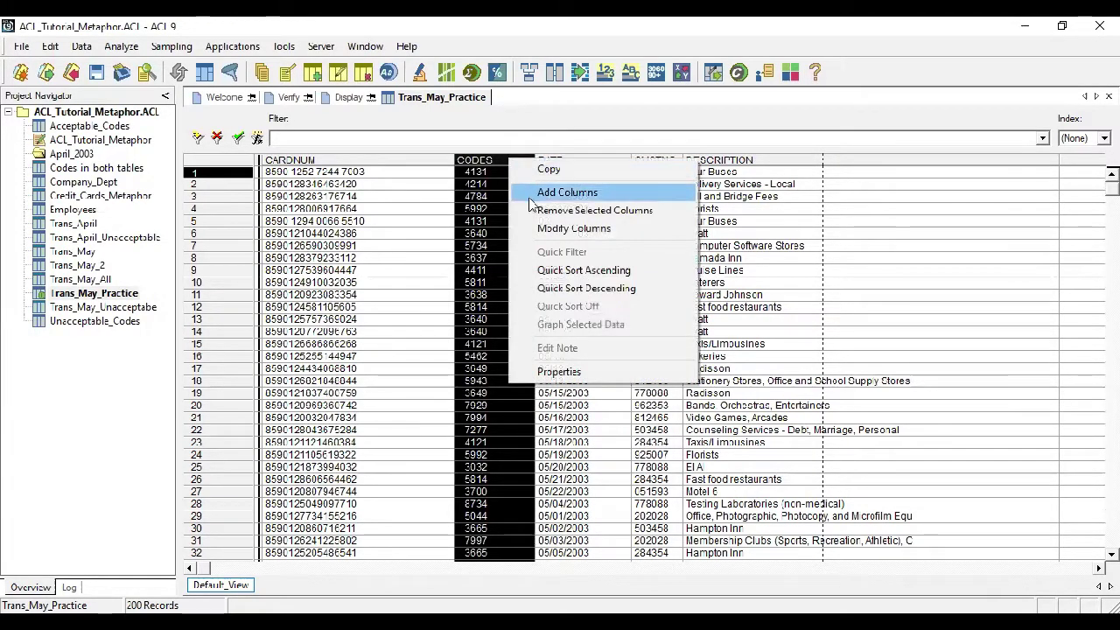
click(525, 193)
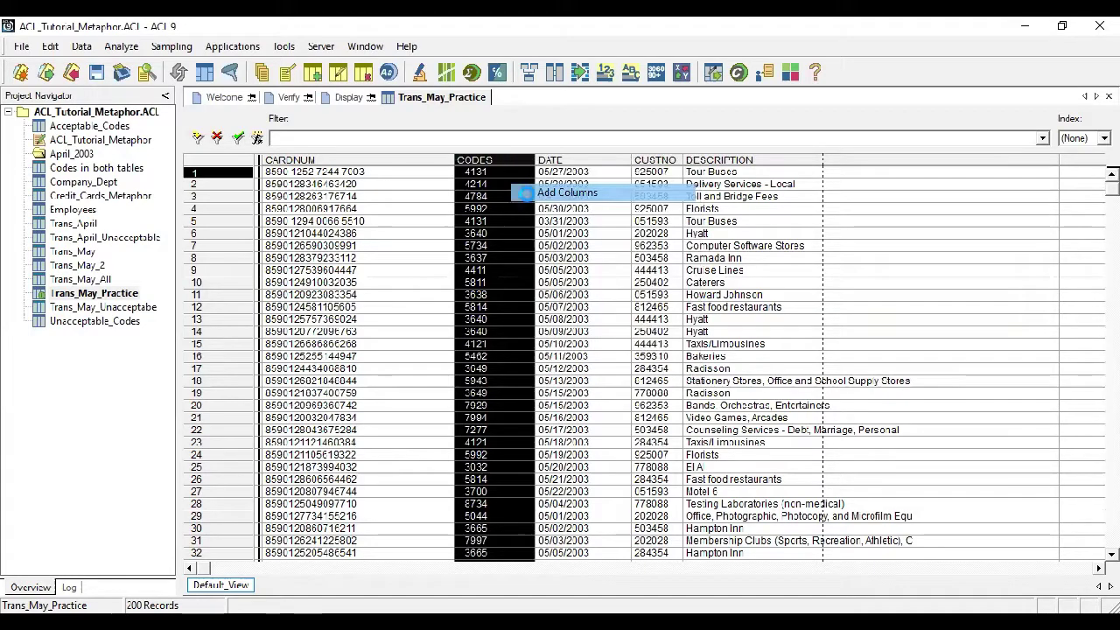
click(381, 348)
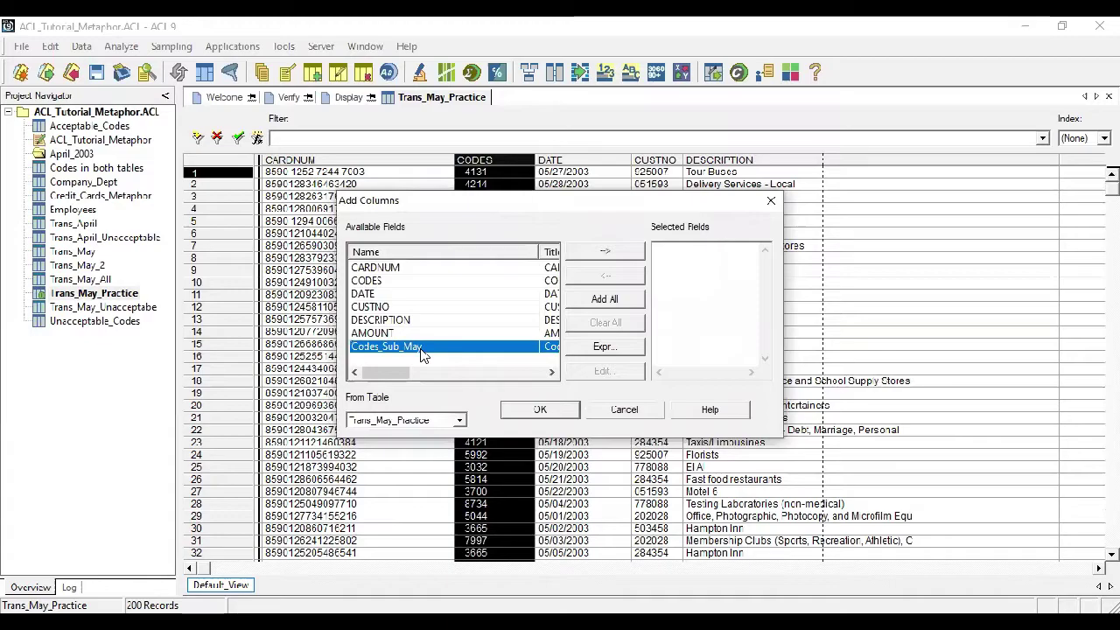
double_click(421, 352)
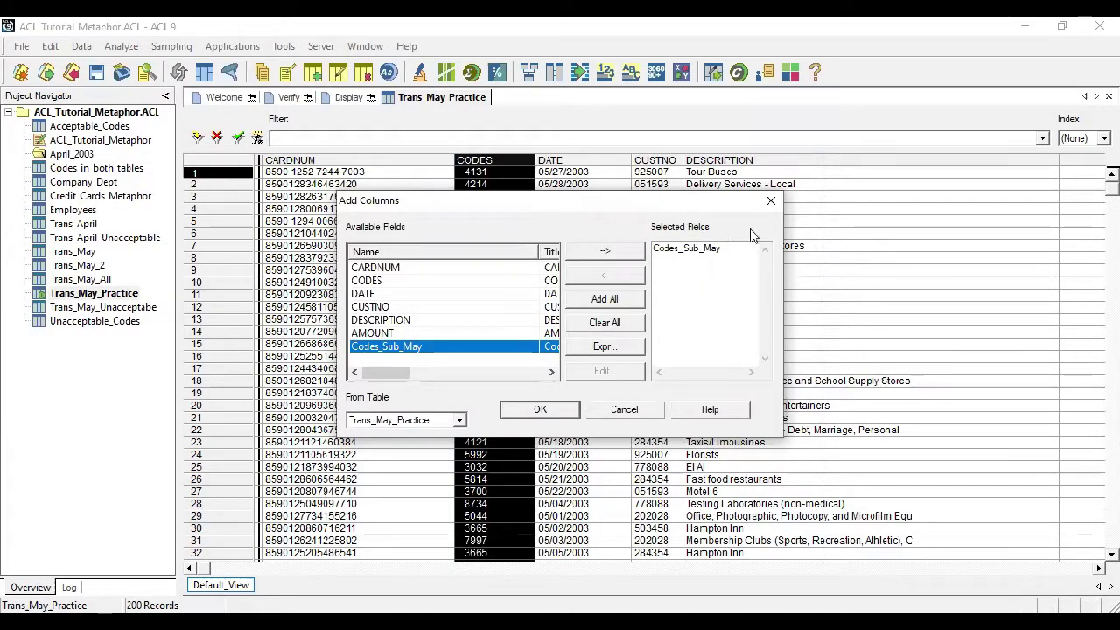
click(536, 416)
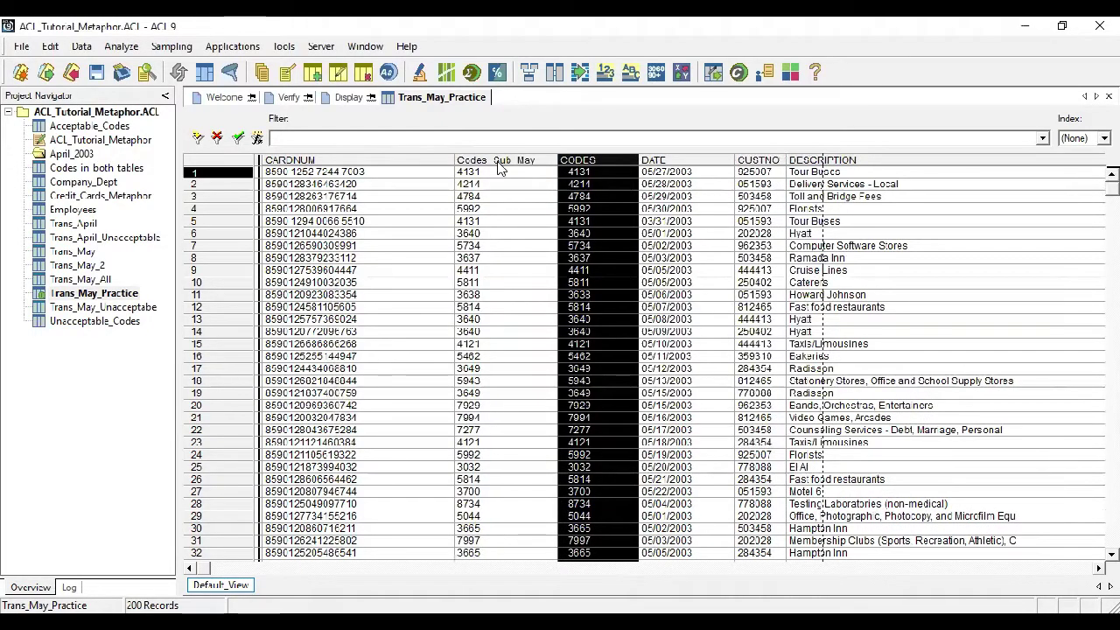
click(498, 167)
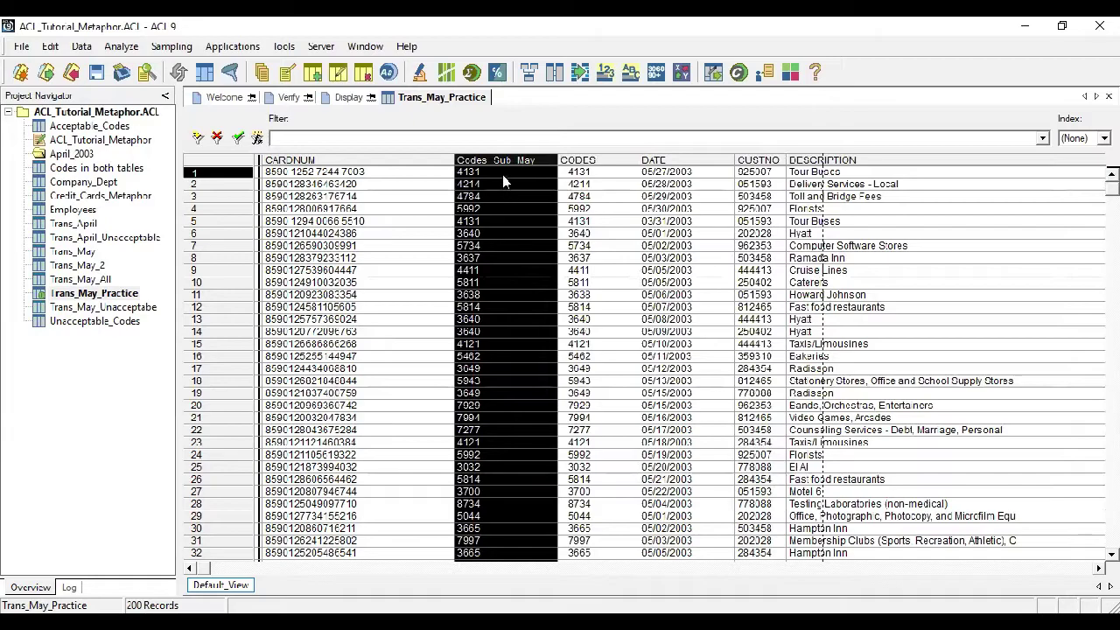
click(502, 174)
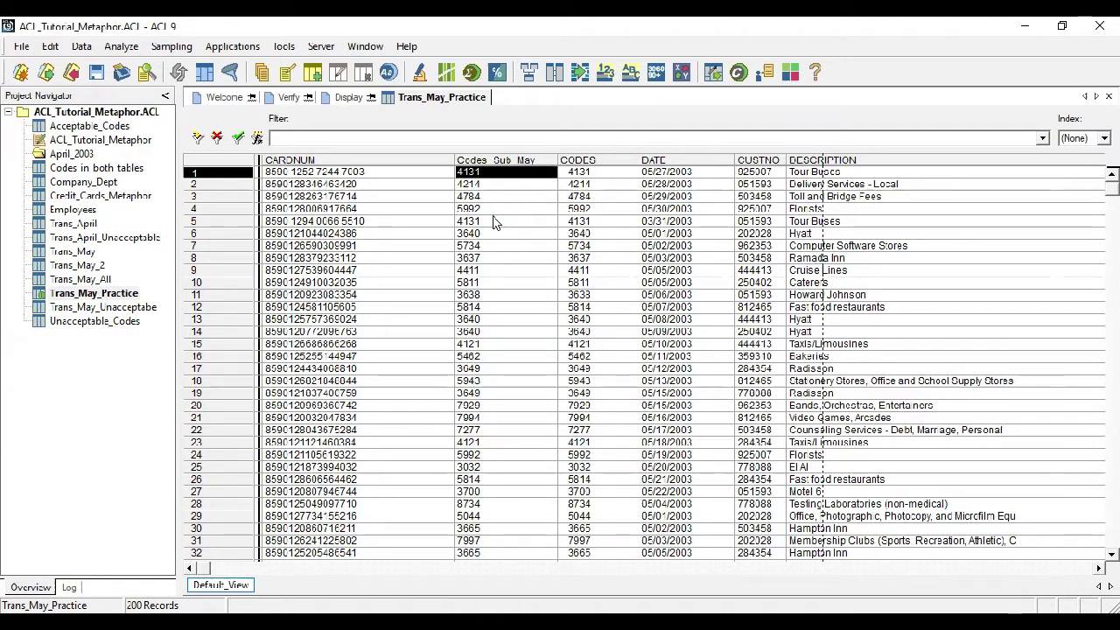
Open the table relations for Trans_May_Practice and enlarge the parent table's box to fit its whole field list
click(92, 296)
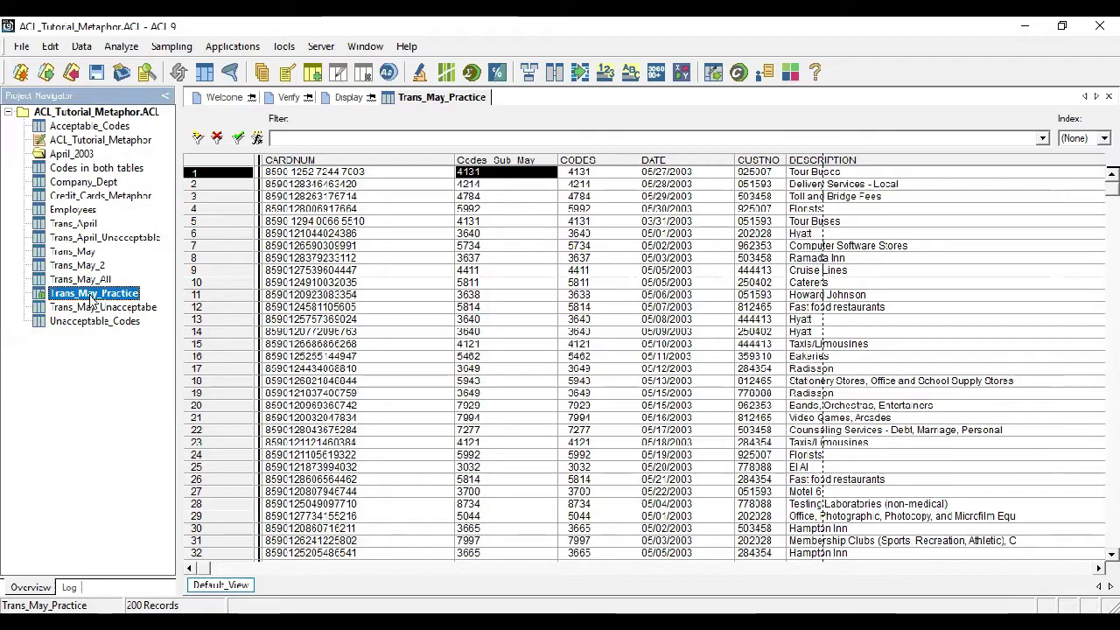
click(82, 47)
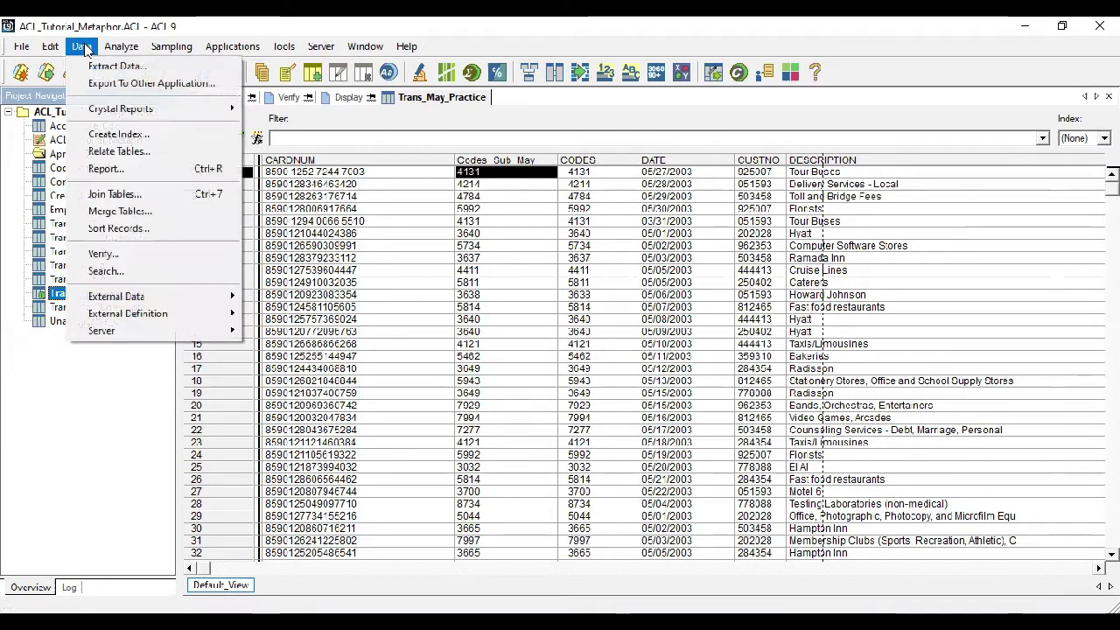
click(114, 153)
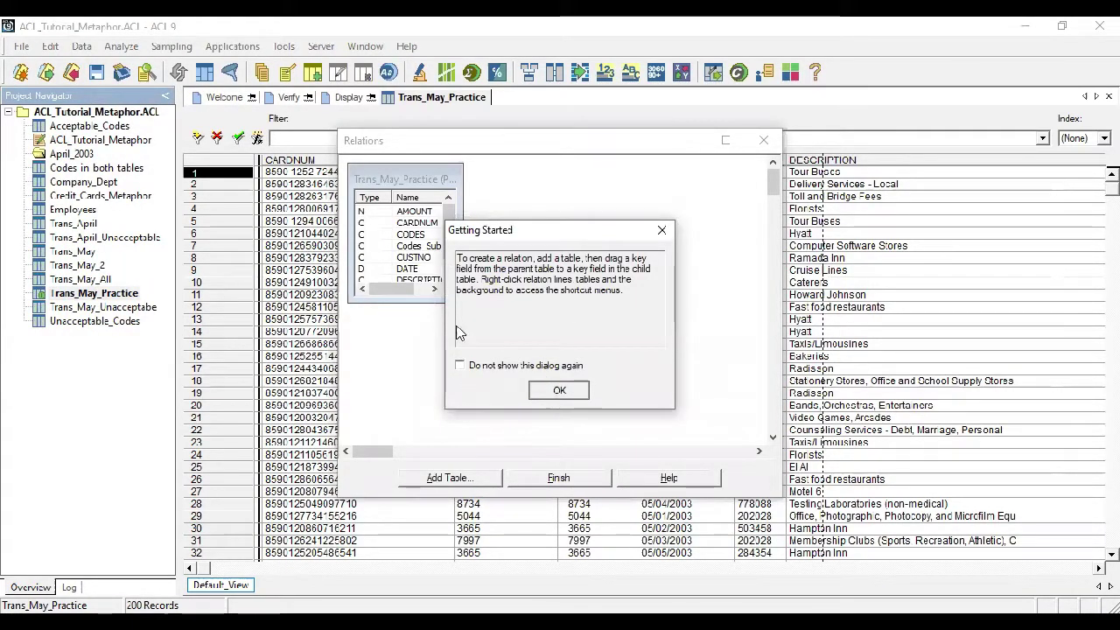
click(556, 393)
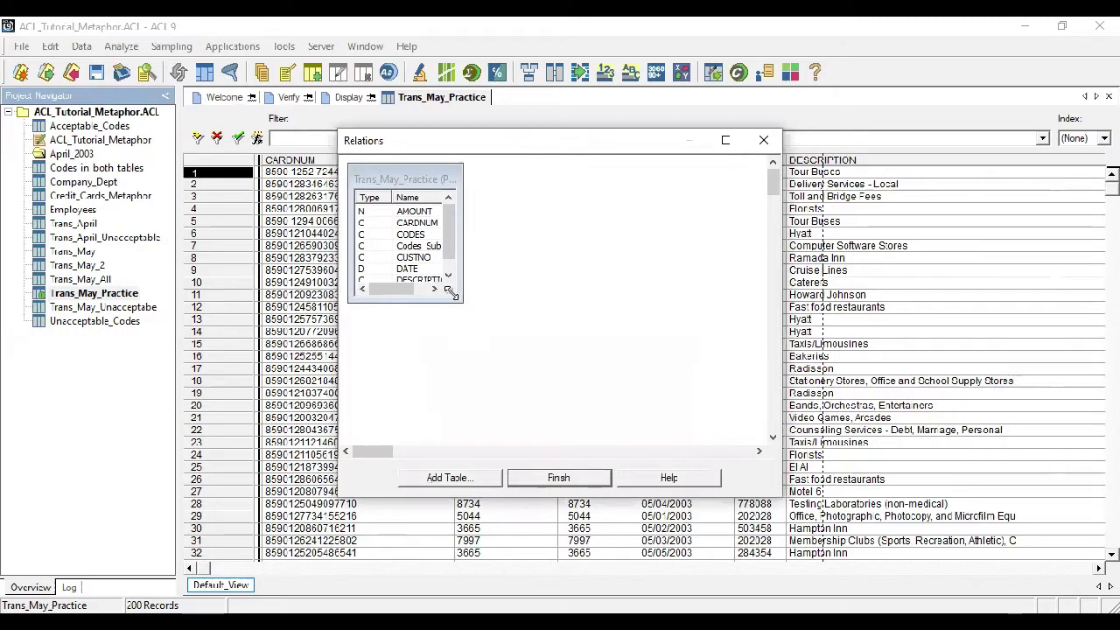
drag(450, 293, 529, 325)
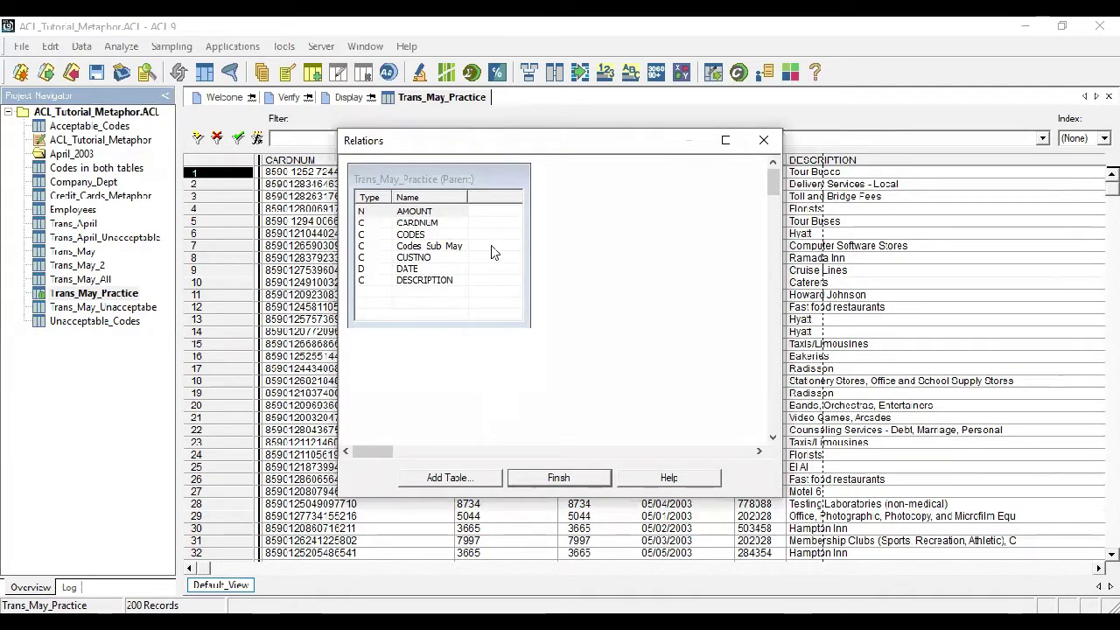
Add the Unacceptable_Codes table to the relations, enlarge its box and set it slightly apart from the parent table
click(452, 479)
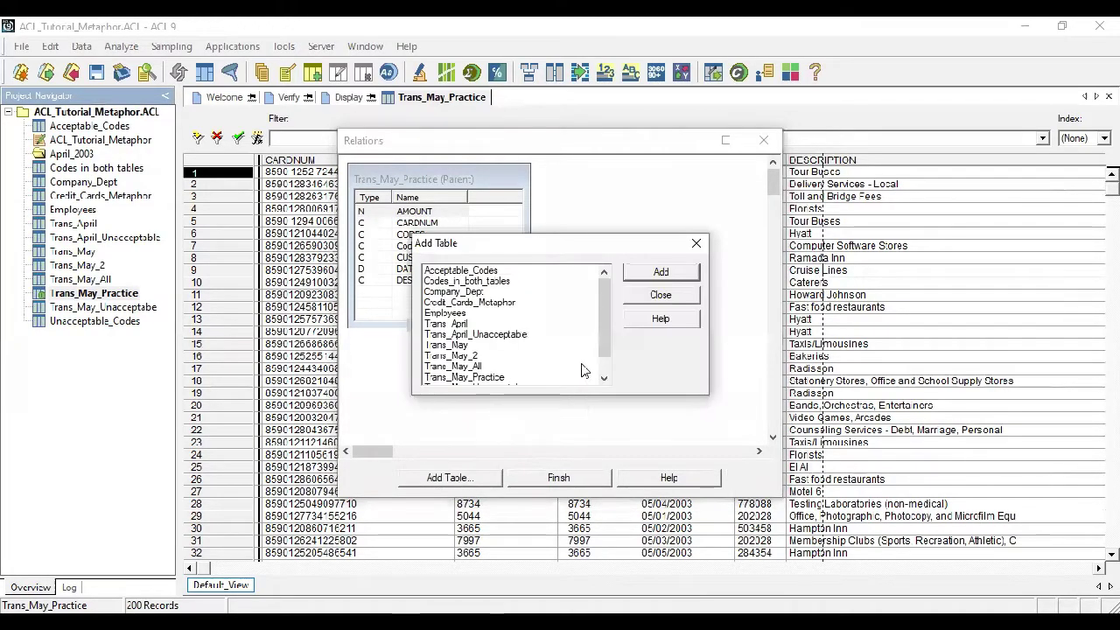
drag(603, 340, 617, 359)
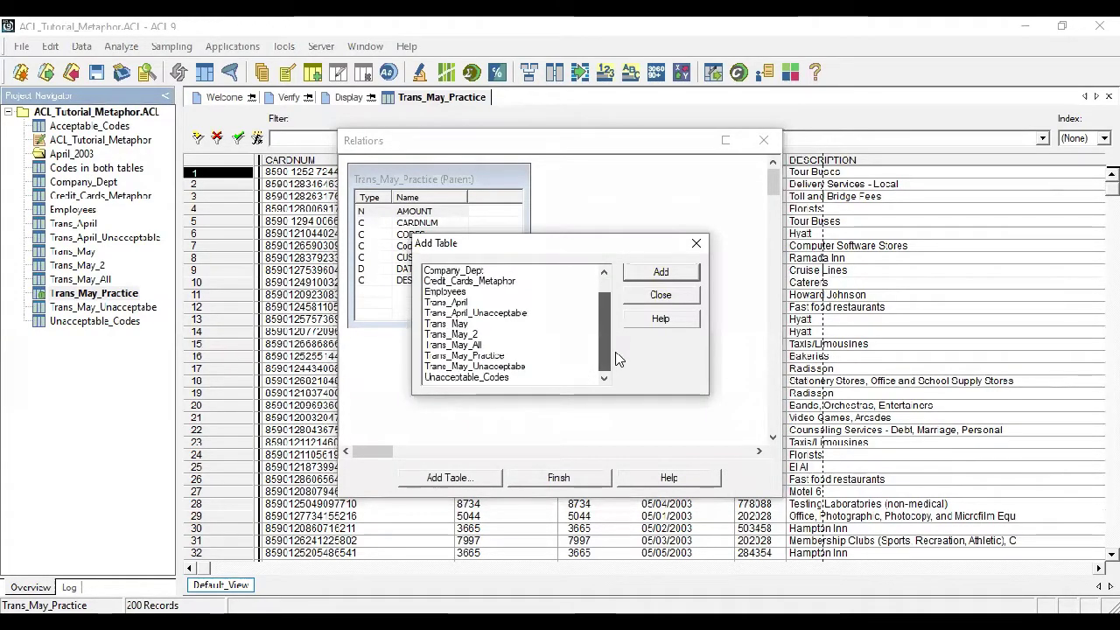
click(509, 378)
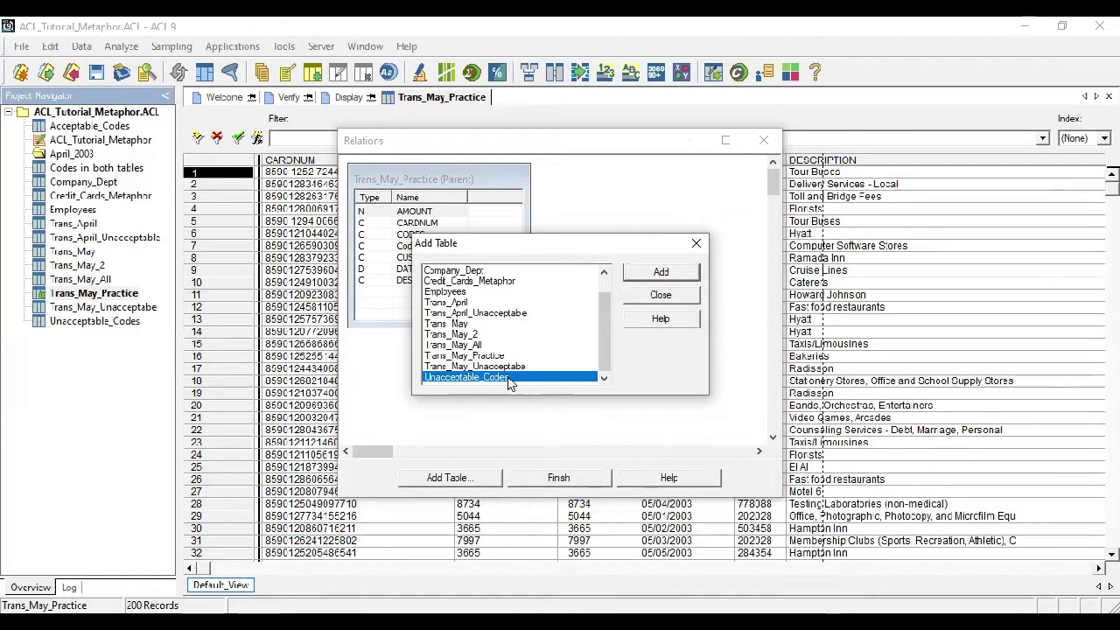
click(665, 271)
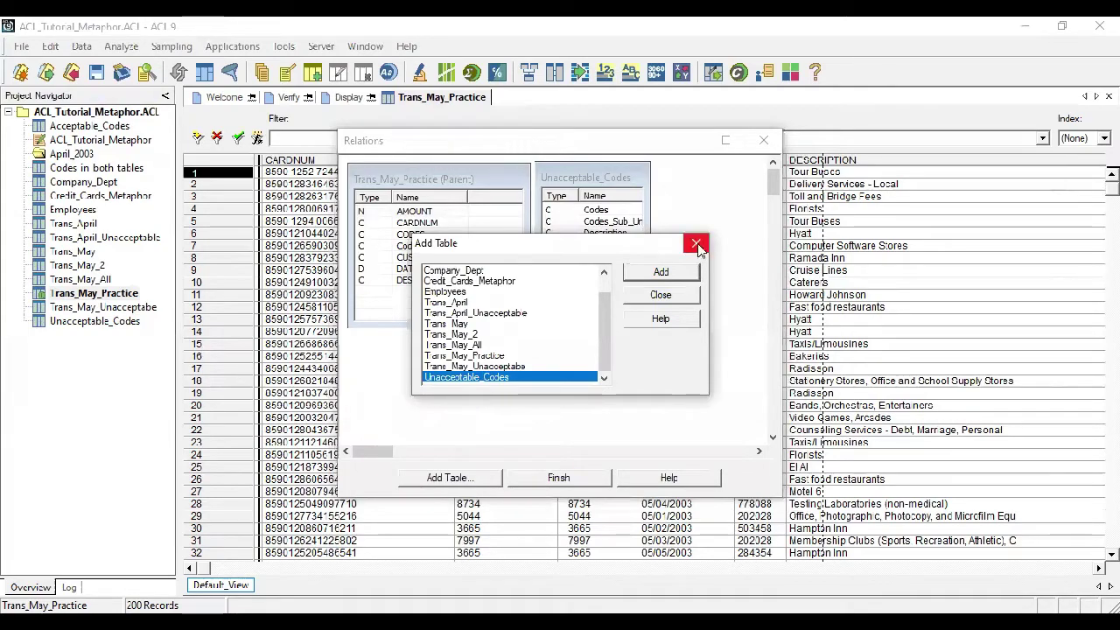
click(652, 295)
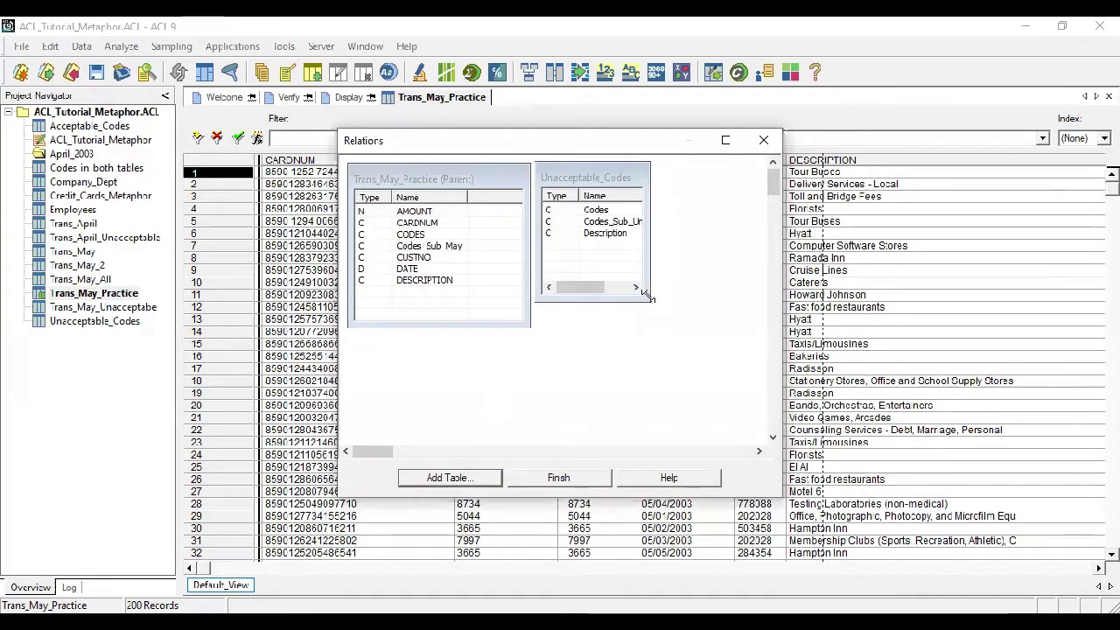
drag(646, 296, 717, 326)
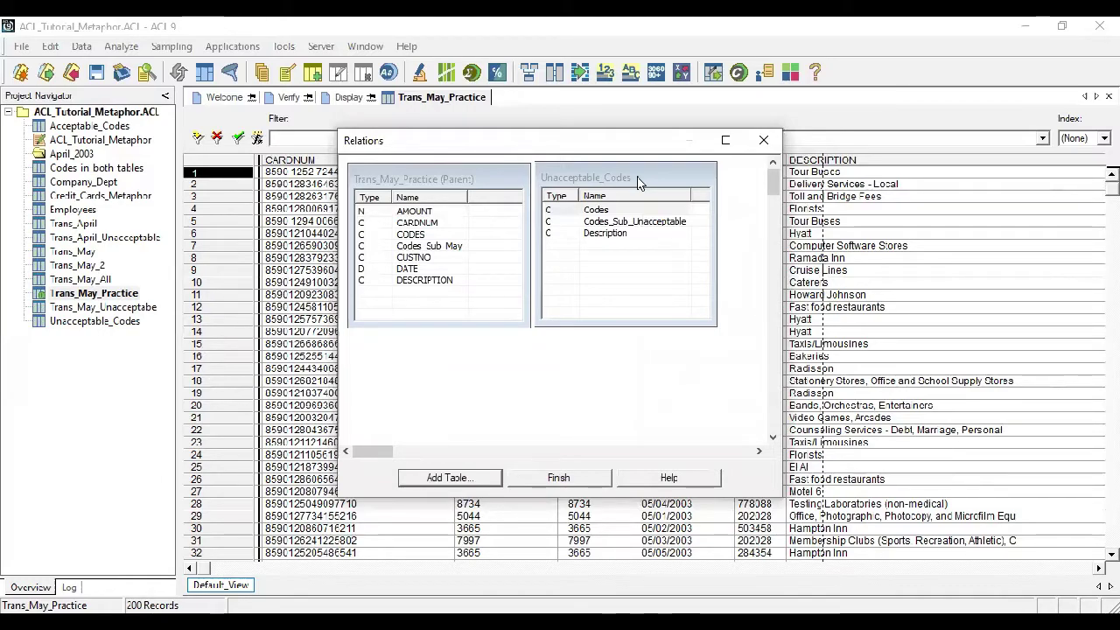
drag(638, 182, 657, 187)
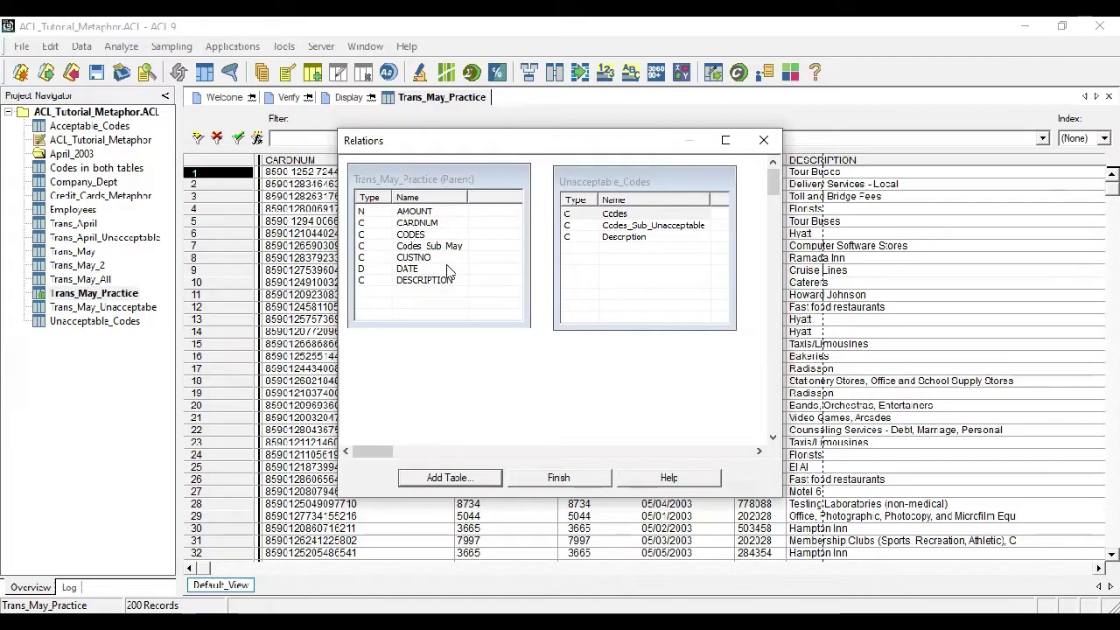
Relate Codes_Sub_May in Trans_May_Practice to Codes_Sub_Unacceptable in Unacceptable_Codes and finish the relation
drag(461, 249, 565, 236)
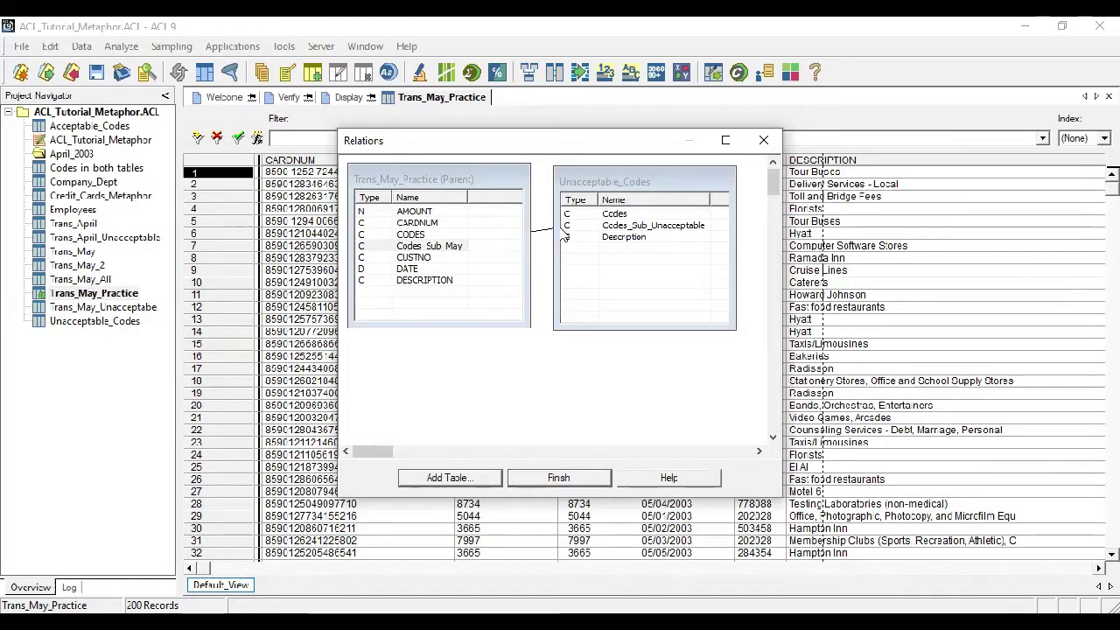
drag(566, 236, 567, 230)
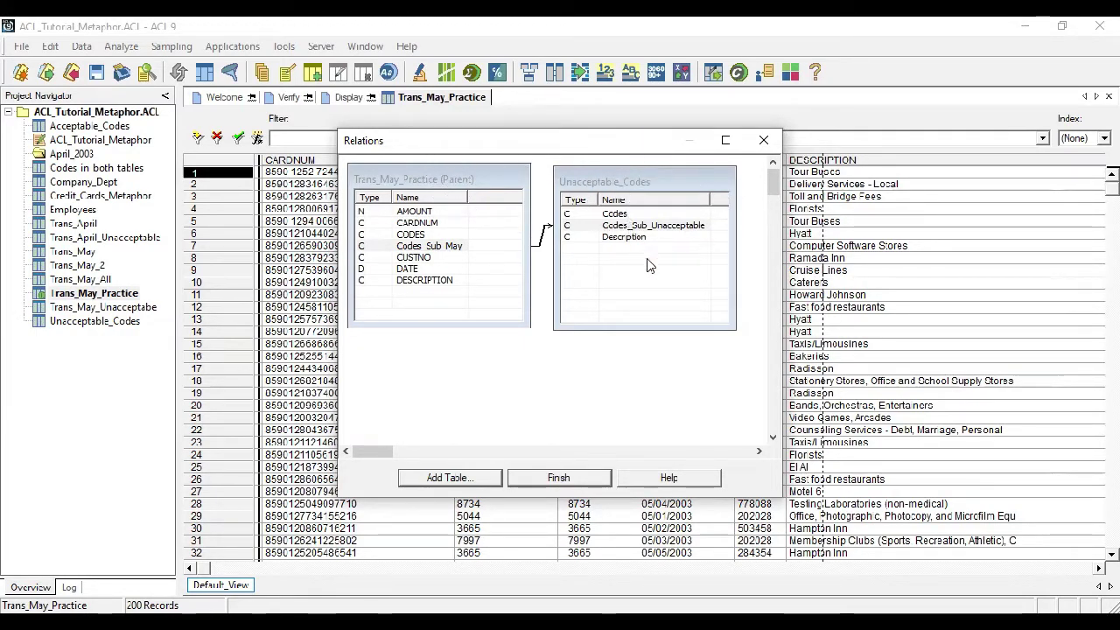
click(559, 483)
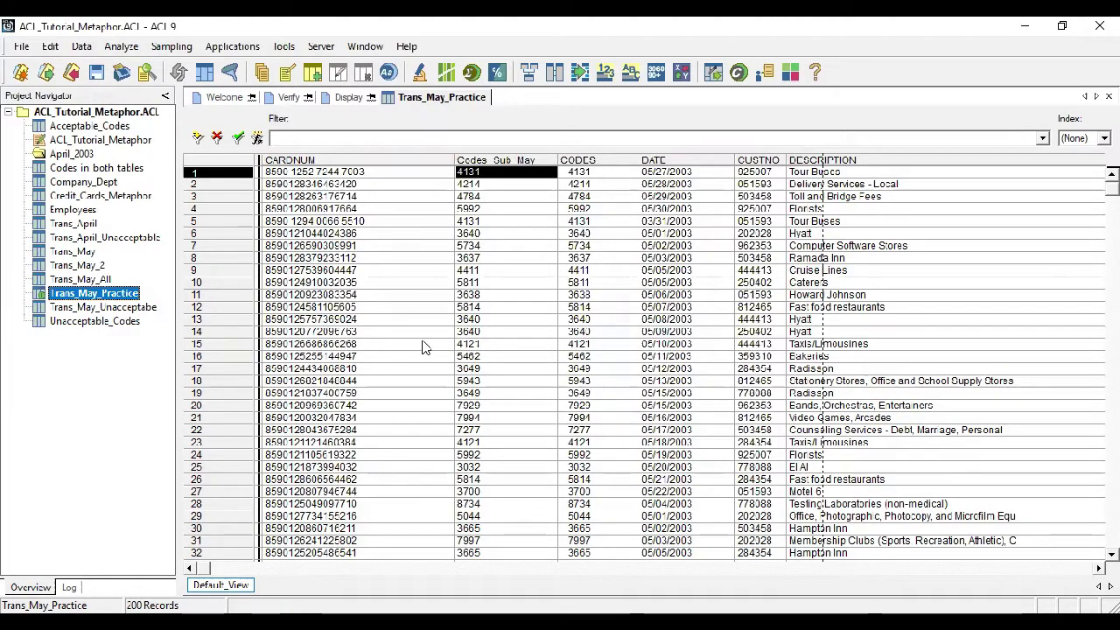
Add the Codes_Sub_Unacceptable field from the related Unacceptable_Codes table as a column before Codes_Sub_May in the view
click(525, 164)
right_click(525, 164)
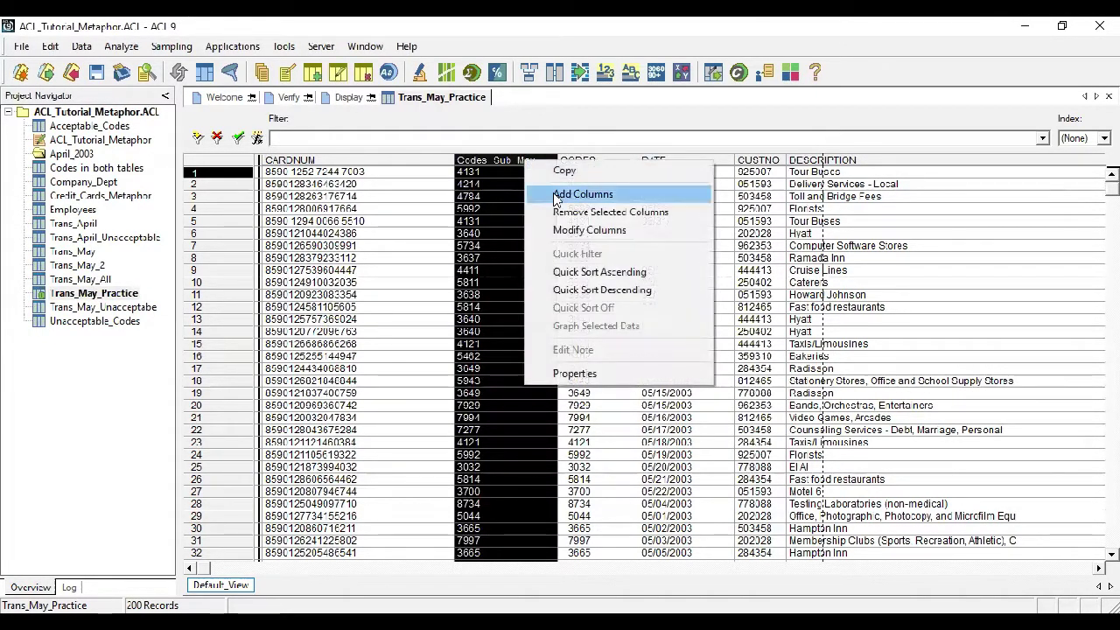
click(555, 198)
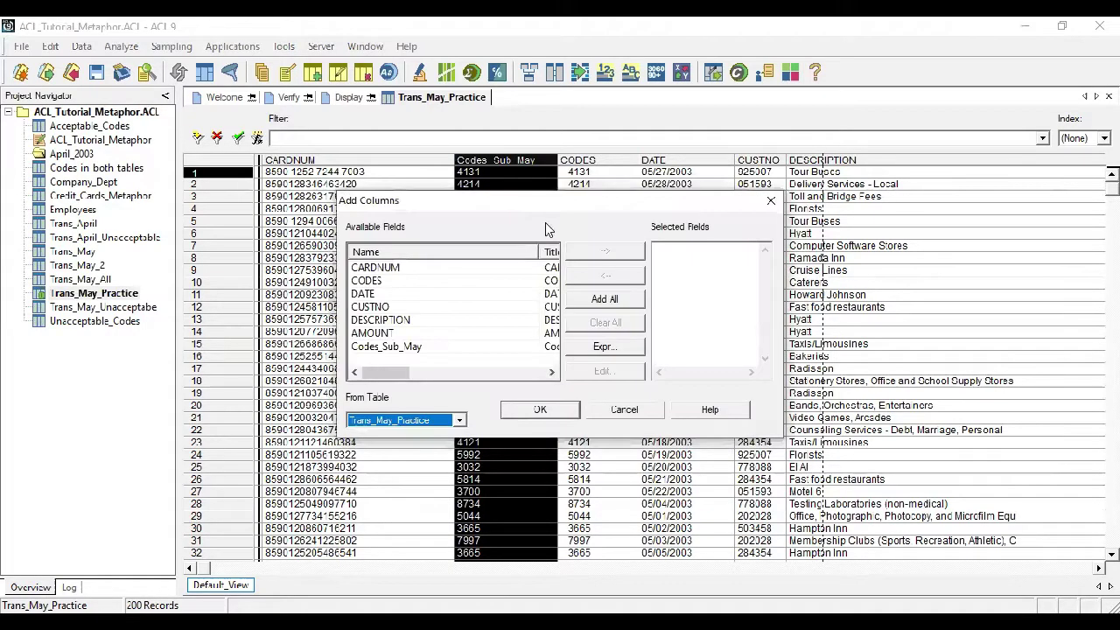
click(456, 420)
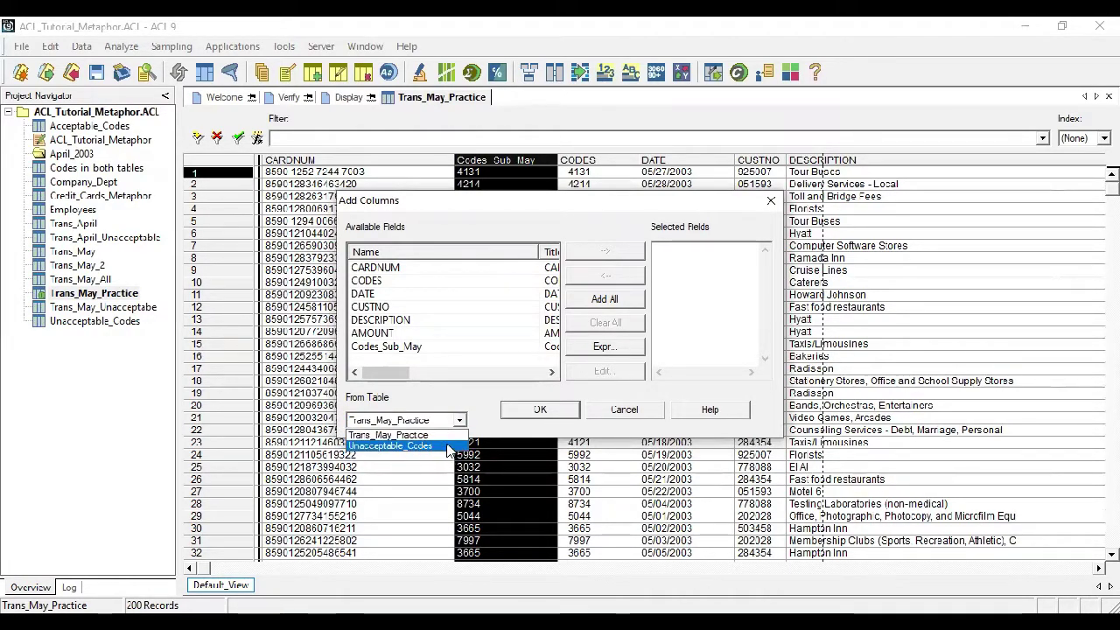
click(447, 447)
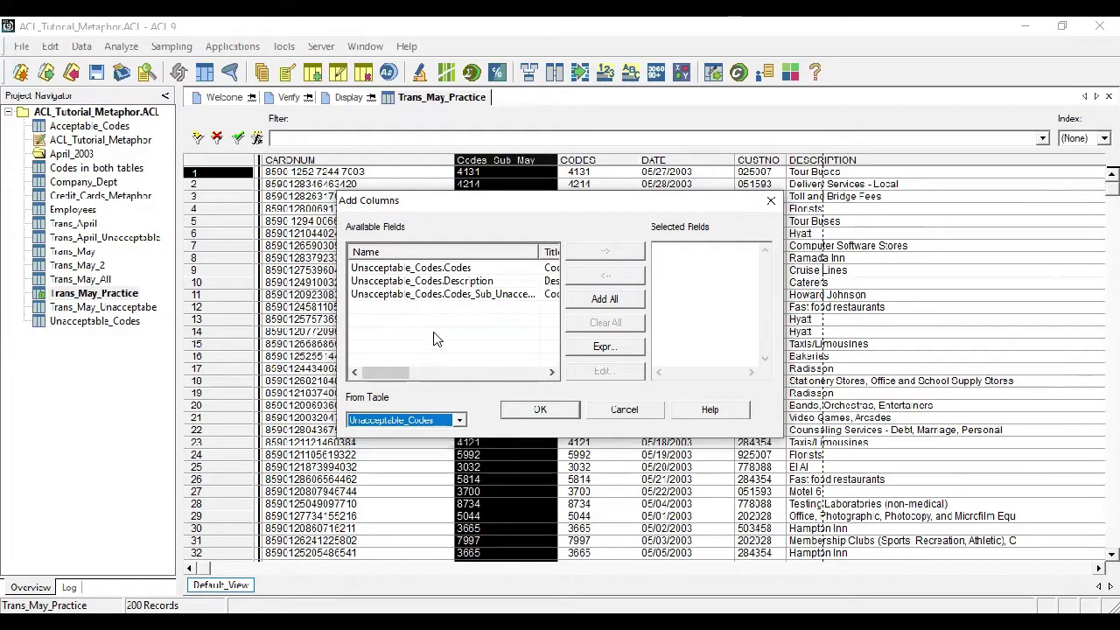
mouse_move(382, 371)
mouse_down()
mouse_move(420, 372)
mouse_move(385, 373)
mouse_up()
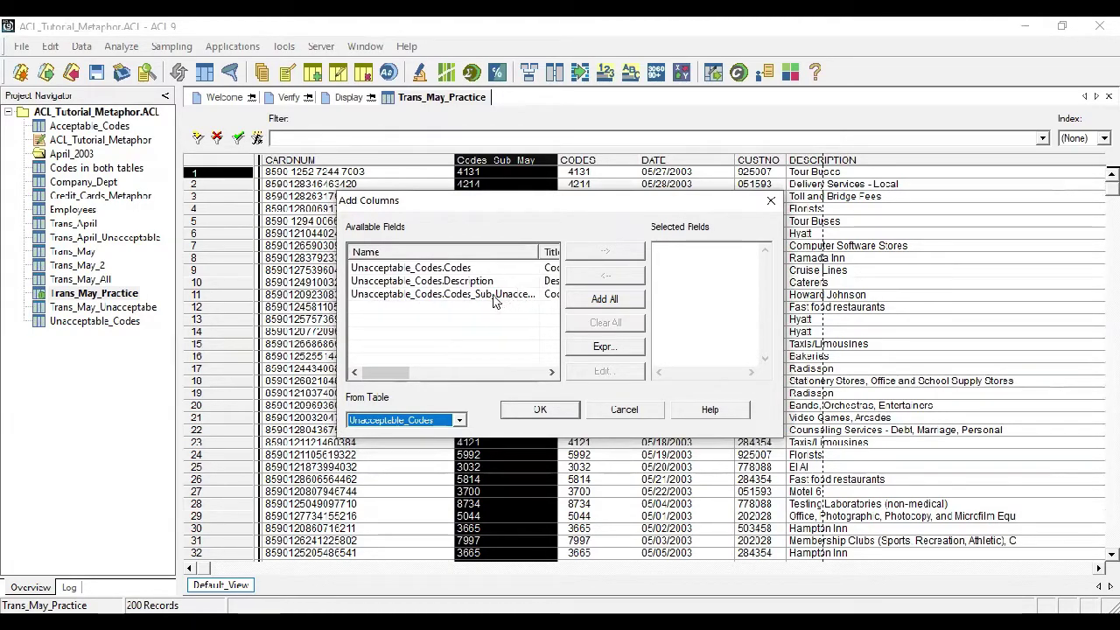
click(447, 297)
double_click(446, 298)
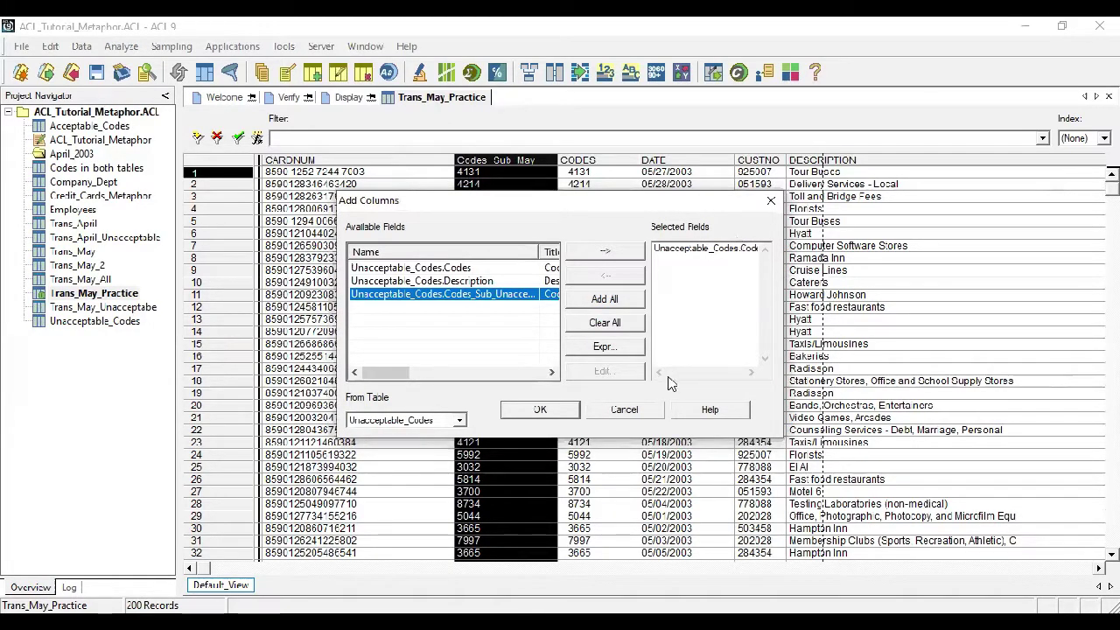
click(542, 410)
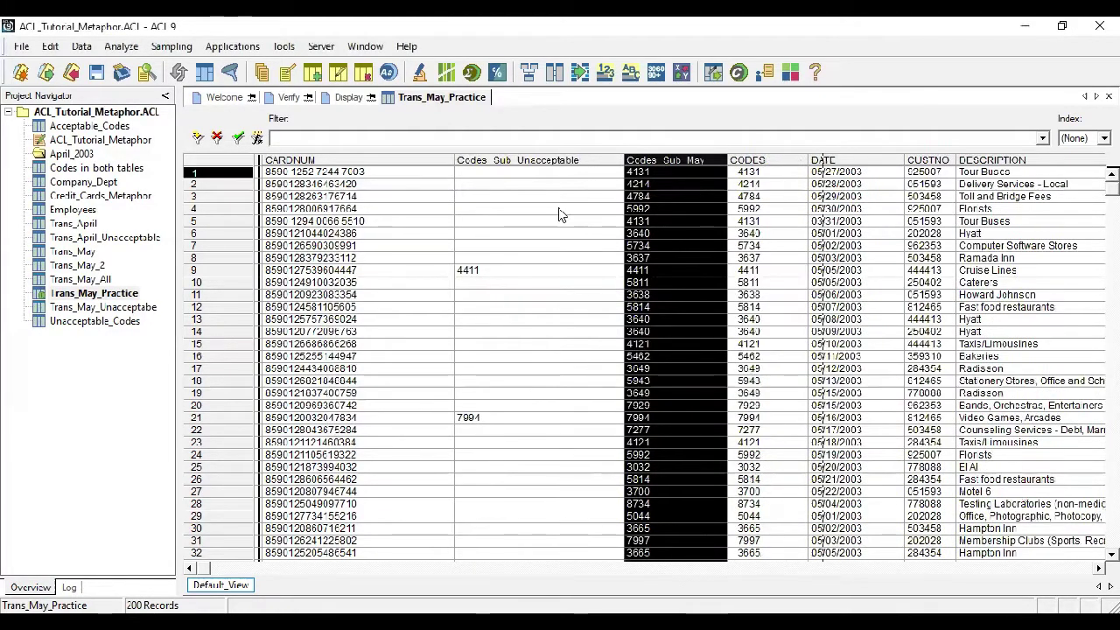
Quick-filter the view to records whose Codes_Sub_Unacceptable value is not equal to blank
click(554, 184)
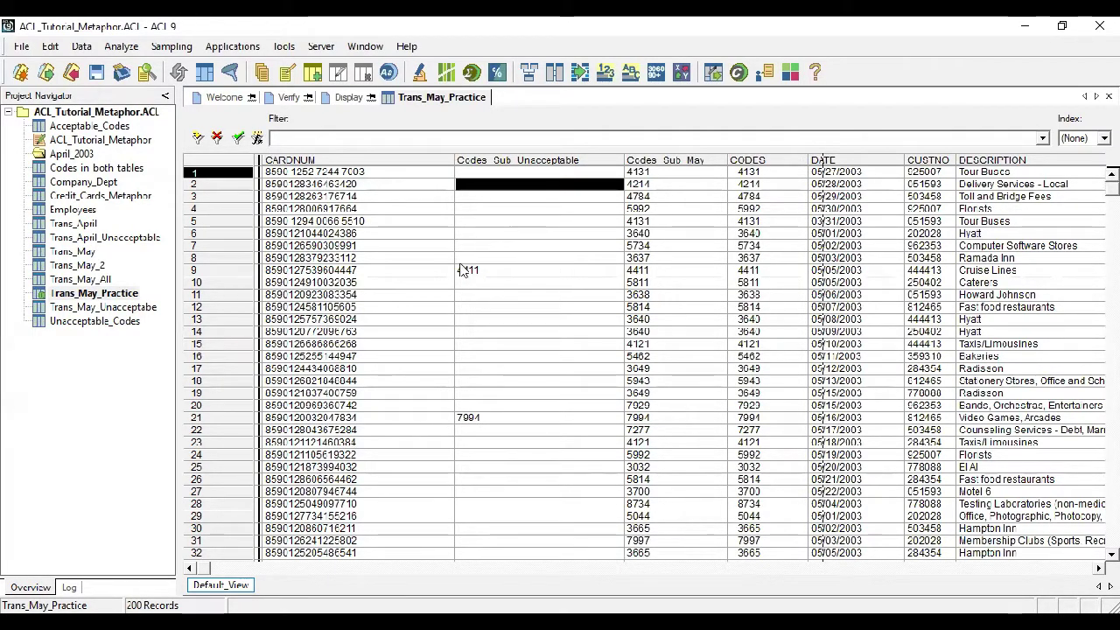
click(551, 161)
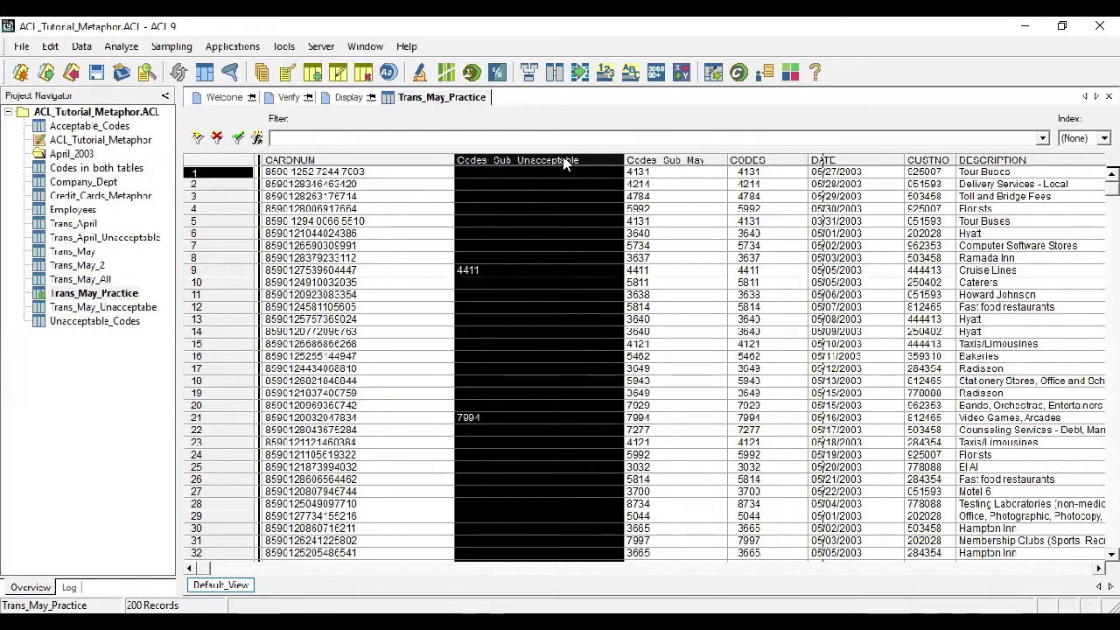
click(564, 174)
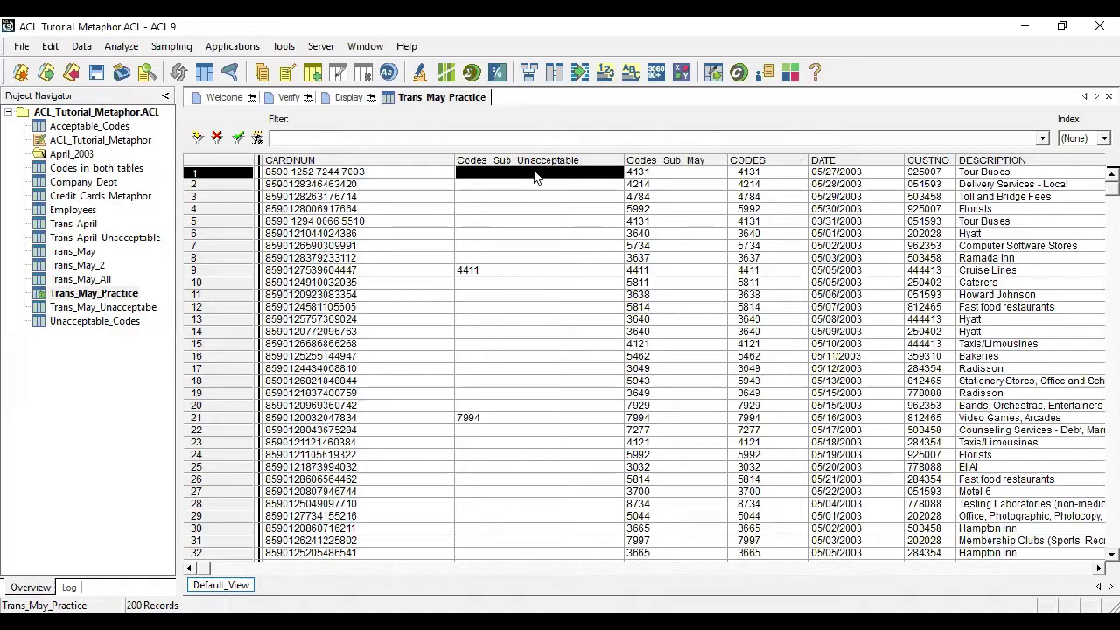
right_click(535, 175)
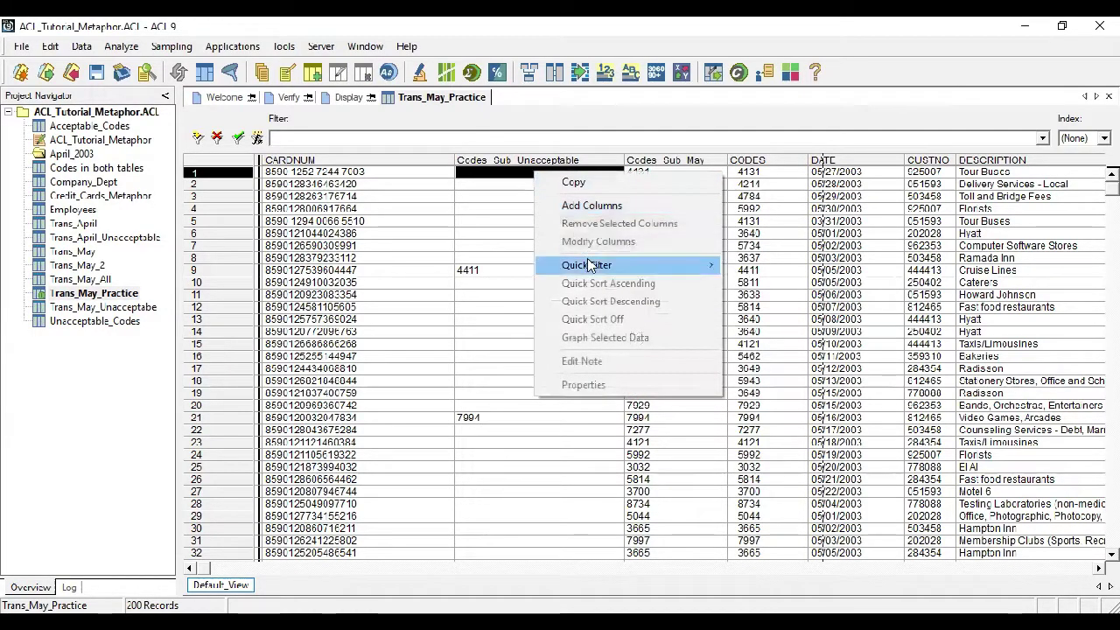
mouse_move(582, 265)
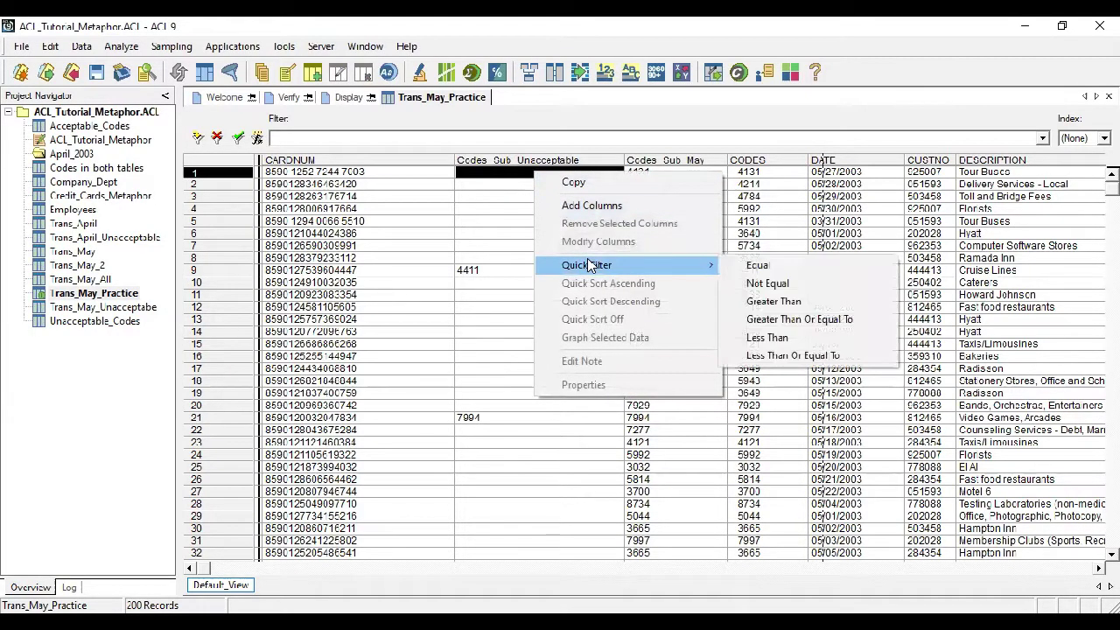
click(733, 284)
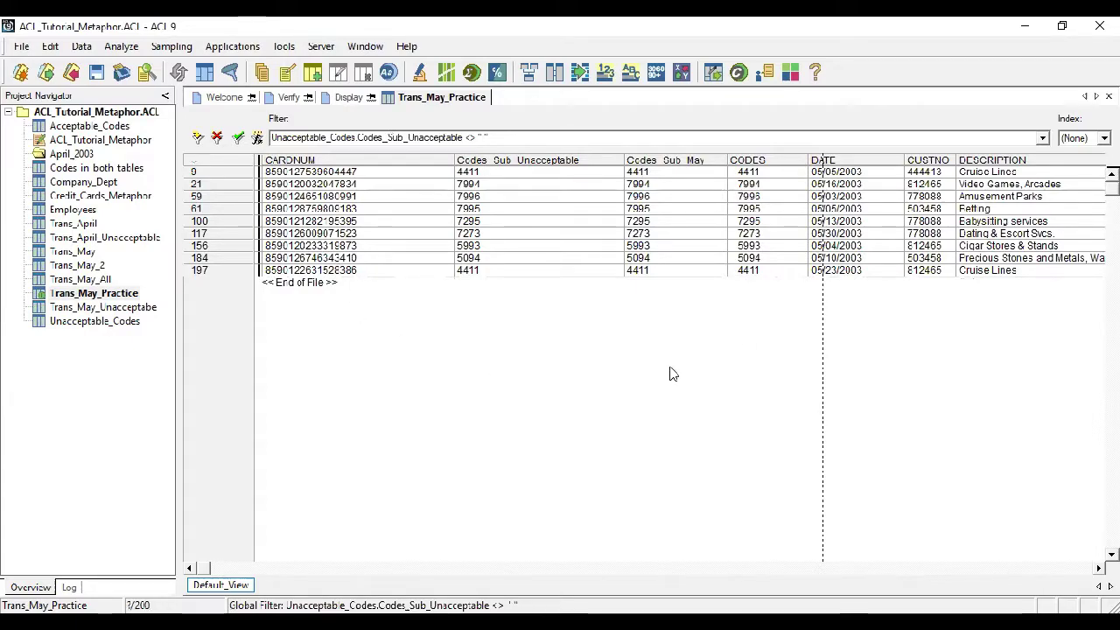
Extract the filtered records to a new table named Trans_May_Unacc_Practice, saving the changes to Trans_May_Practice
click(82, 49)
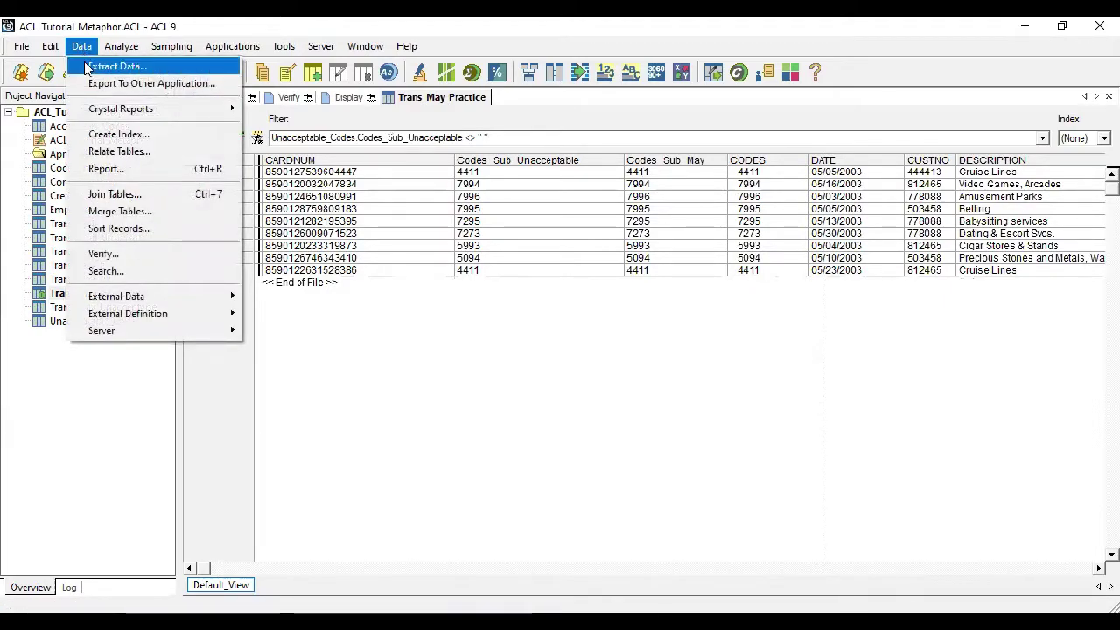
click(87, 67)
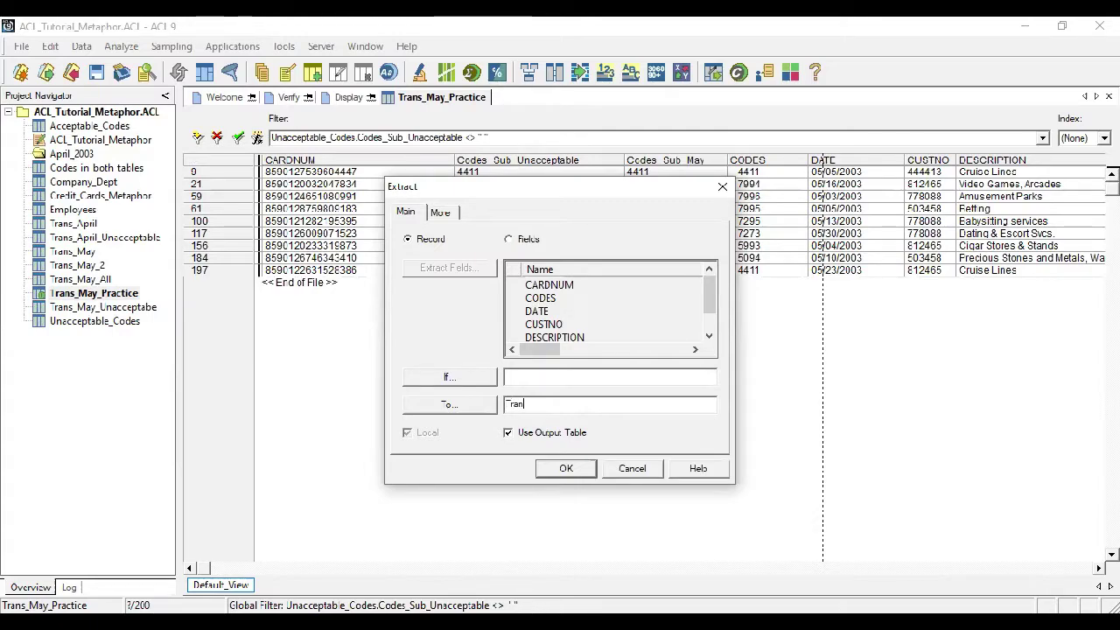
text(_)
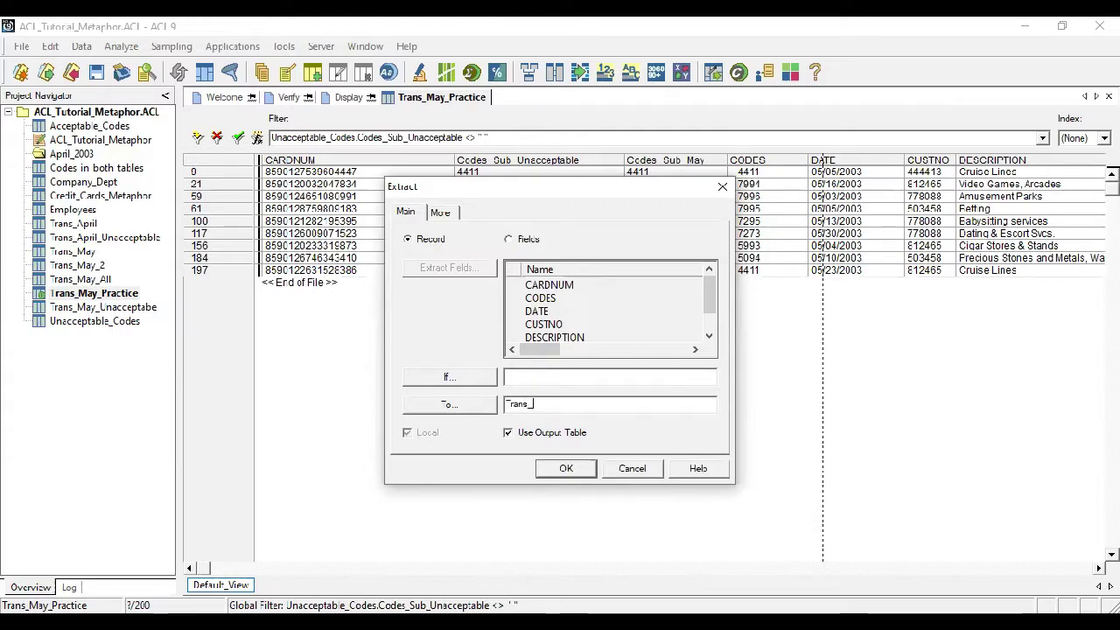
text(May_Unacc_Practice)
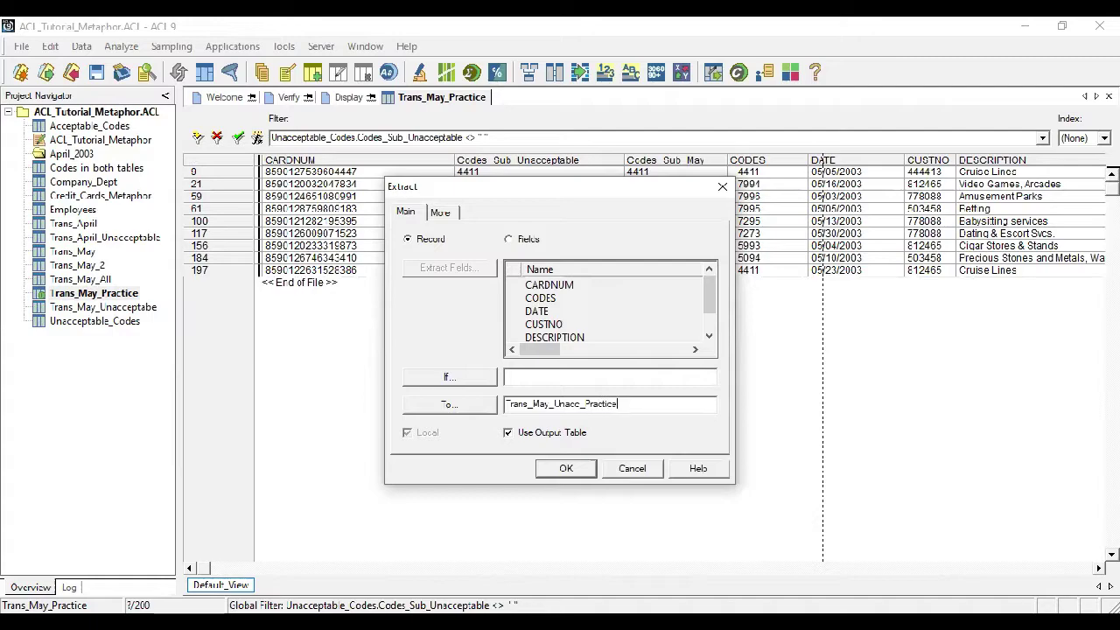
click(564, 469)
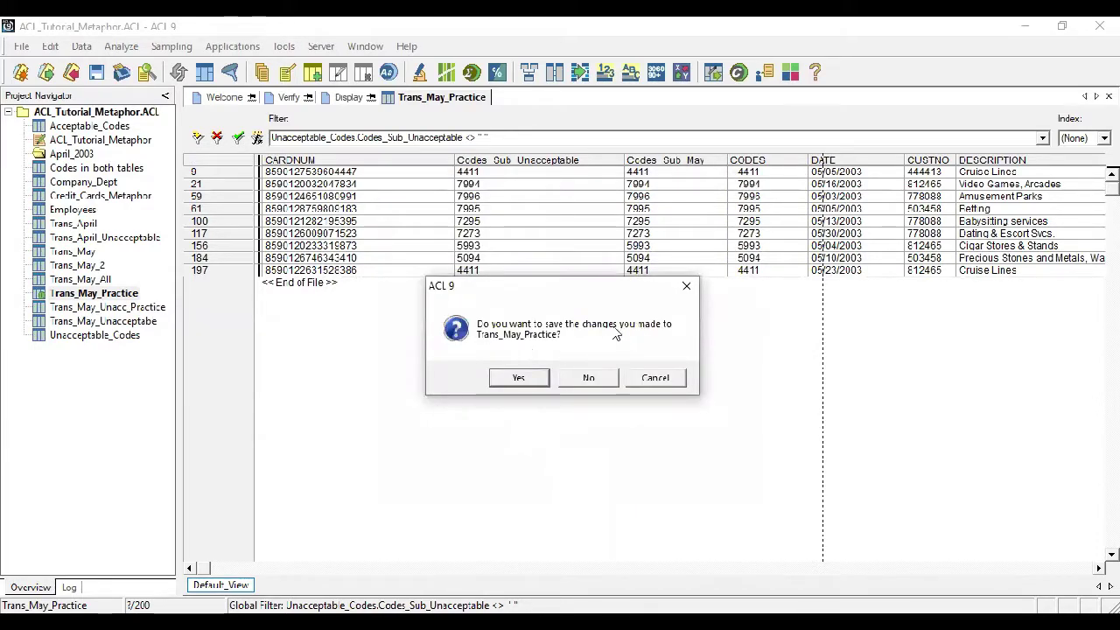
click(520, 378)
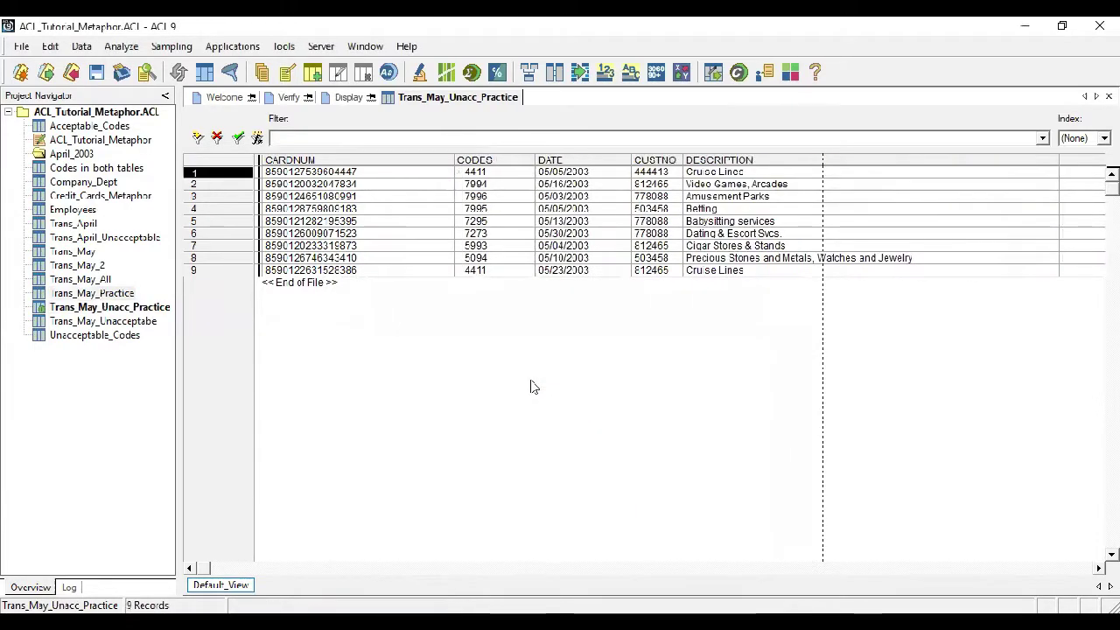
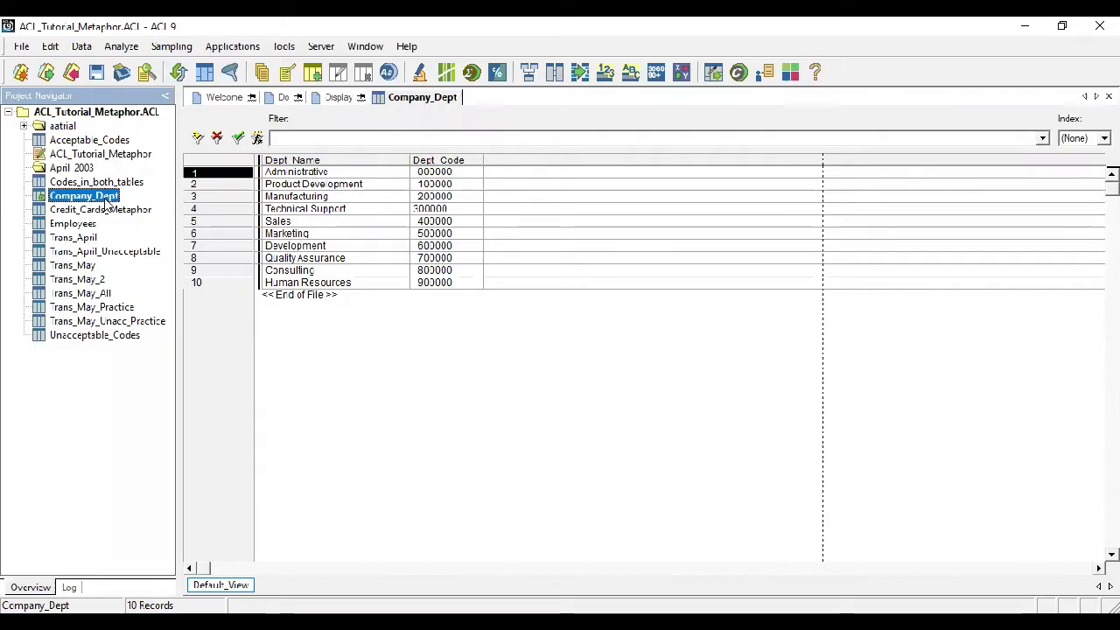
click(85, 225)
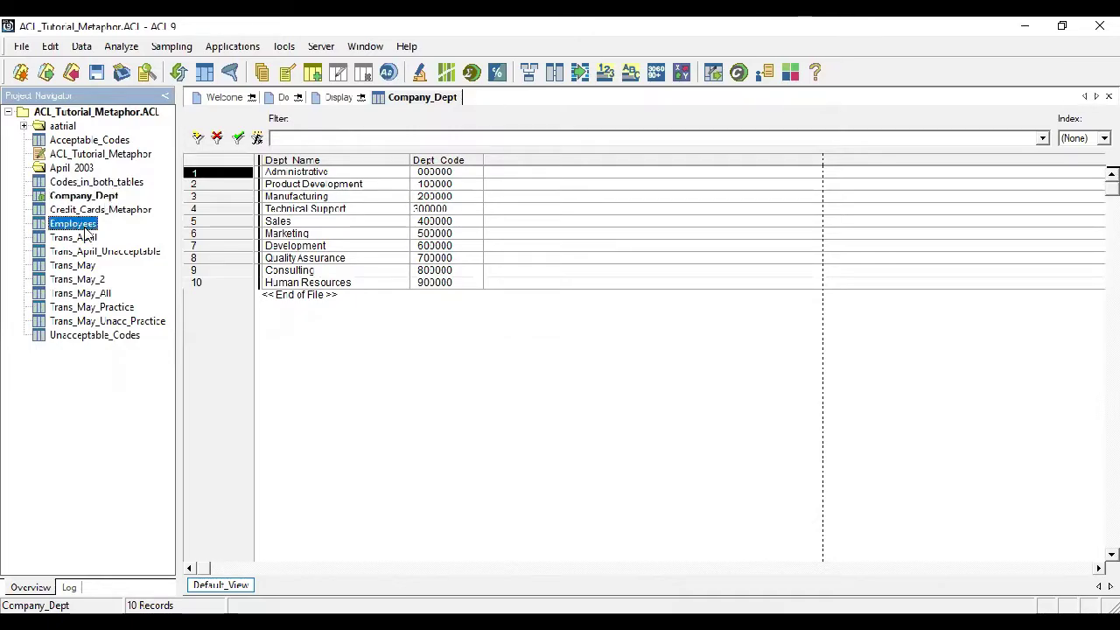
click(125, 322)
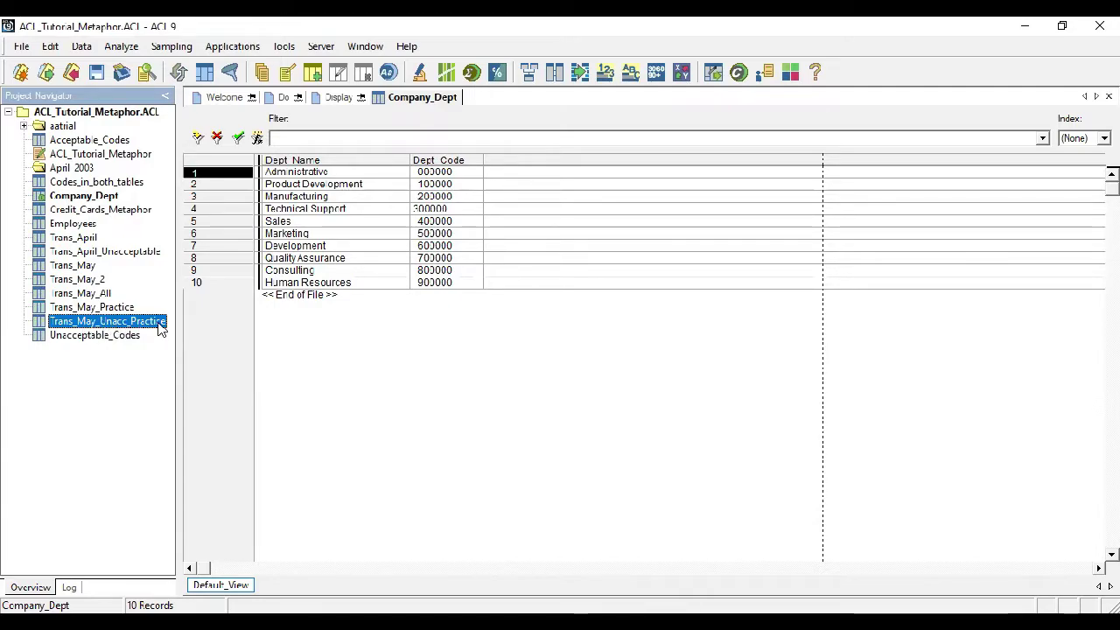
In the Company_Dept table layout, start a new expression field named Dept_Code_1
click(79, 197)
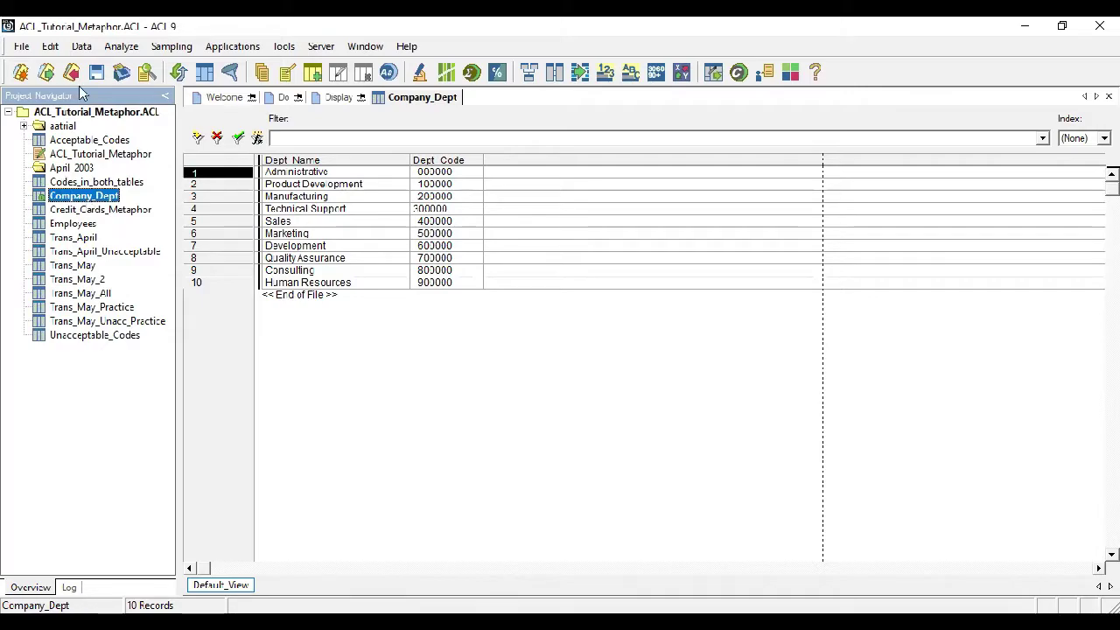
click(54, 49)
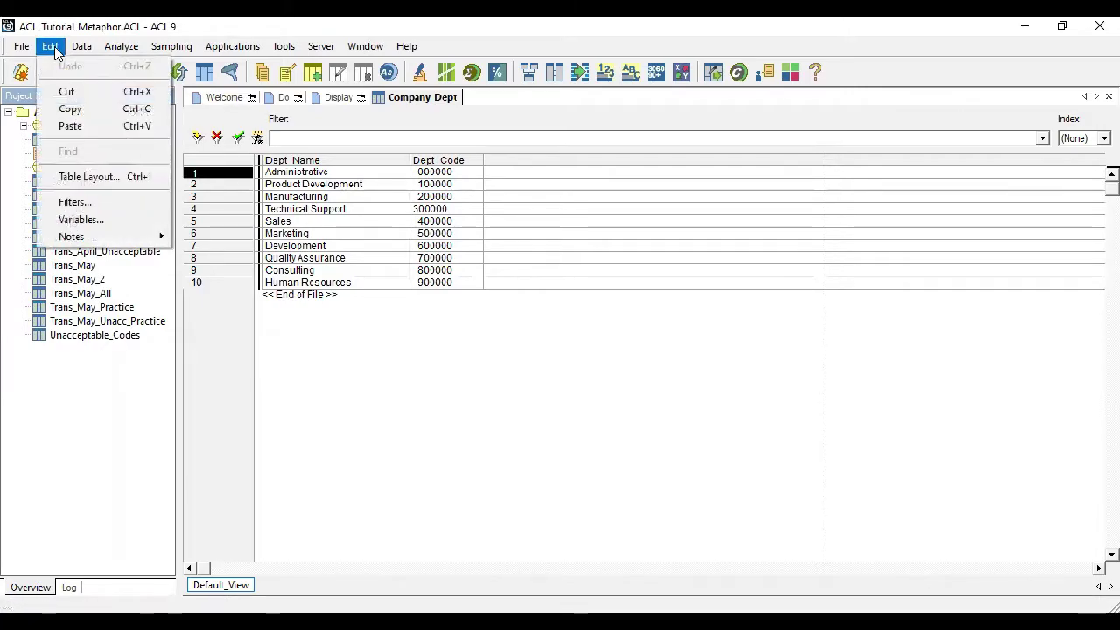
click(87, 176)
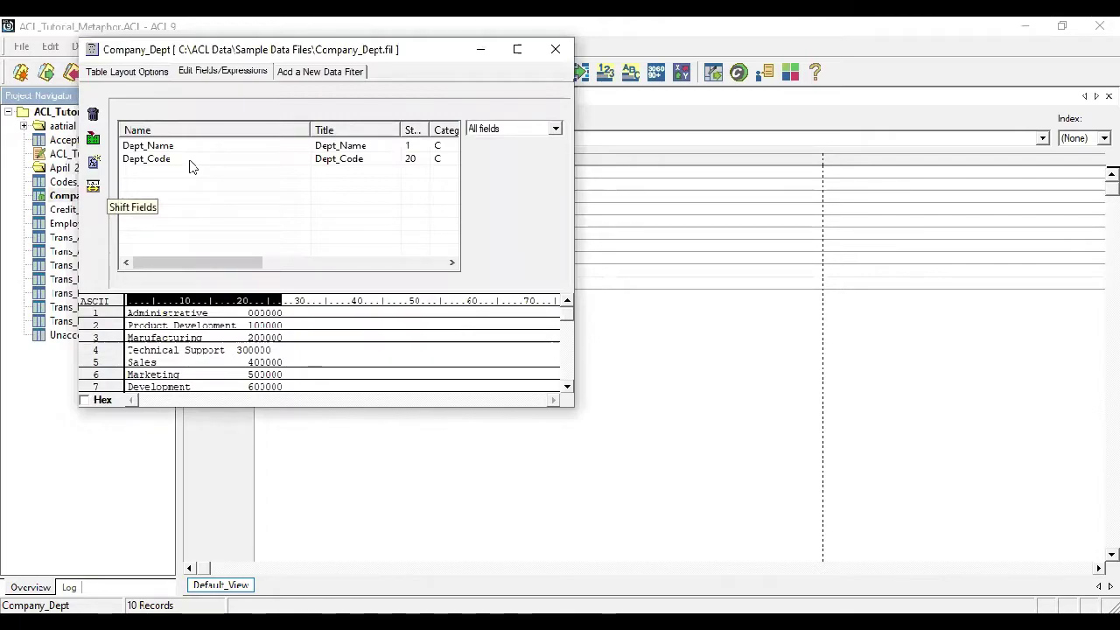
click(190, 161)
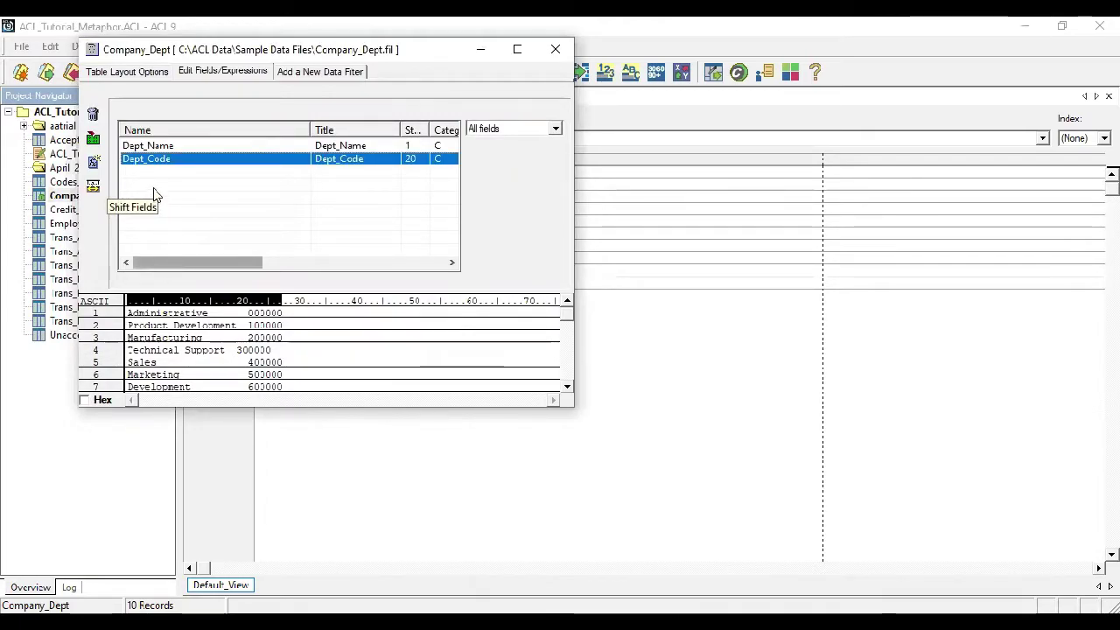
drag(201, 262, 316, 266)
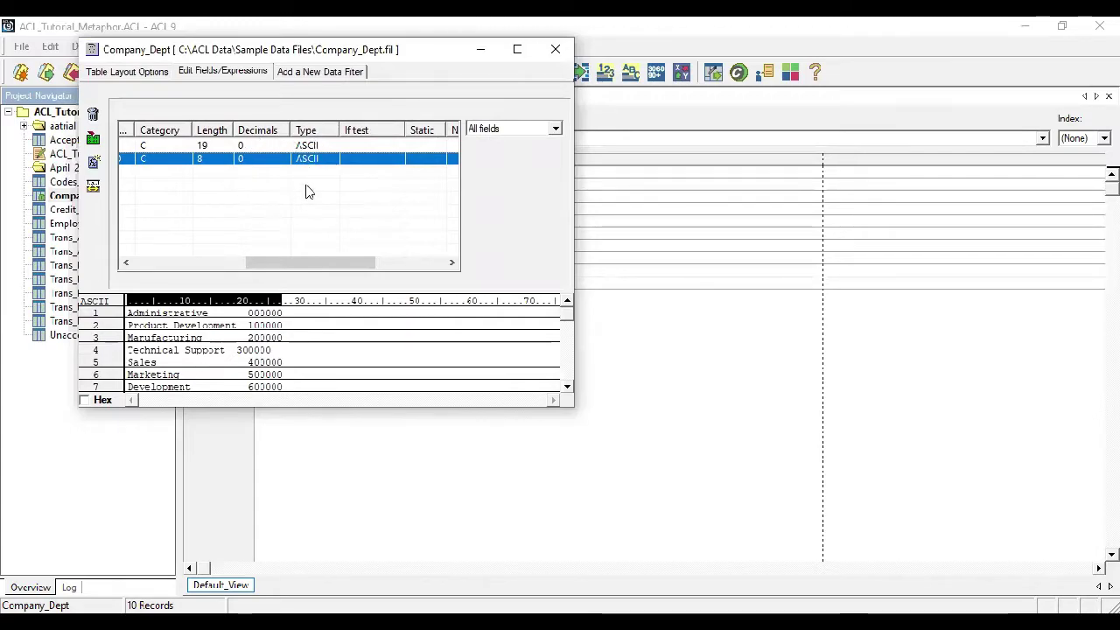
drag(309, 260, 189, 260)
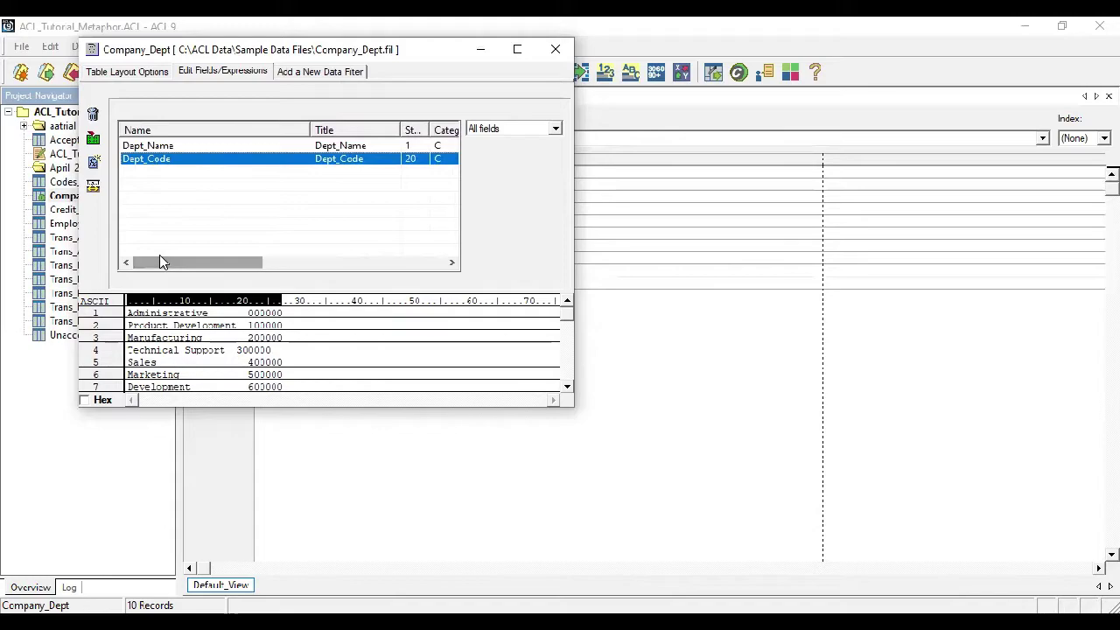
click(94, 204)
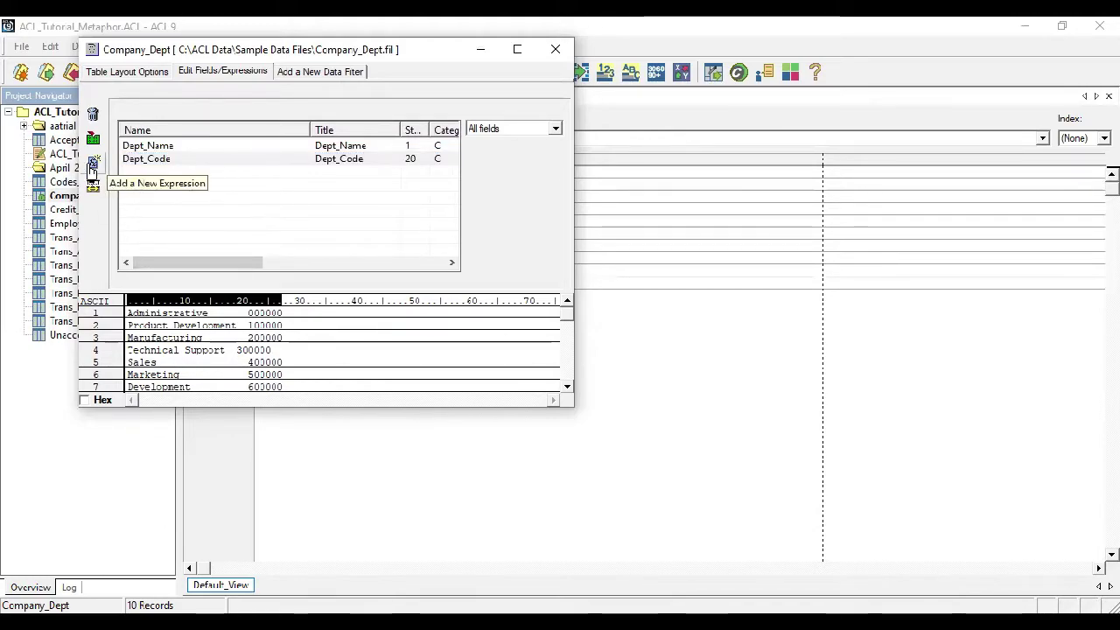
click(94, 169)
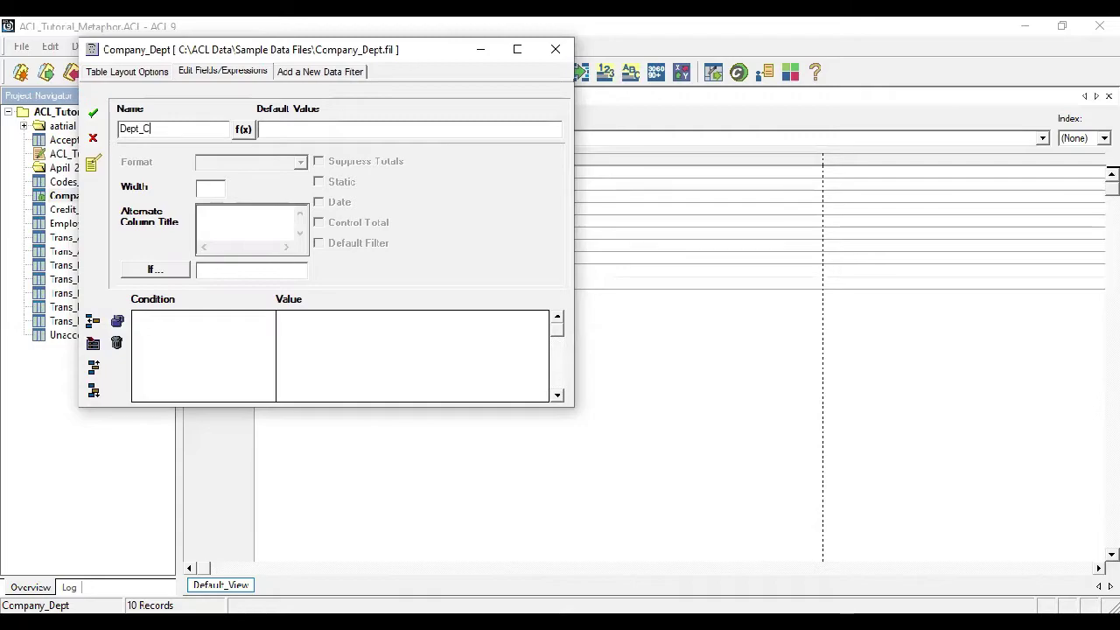
text(Dept_Code_1)
Set the default value of Dept_Code_1 to SUBSTR(ALLTRIM(DEPT_CODE),1,1), accept the expression and close the table layout
click(244, 130)
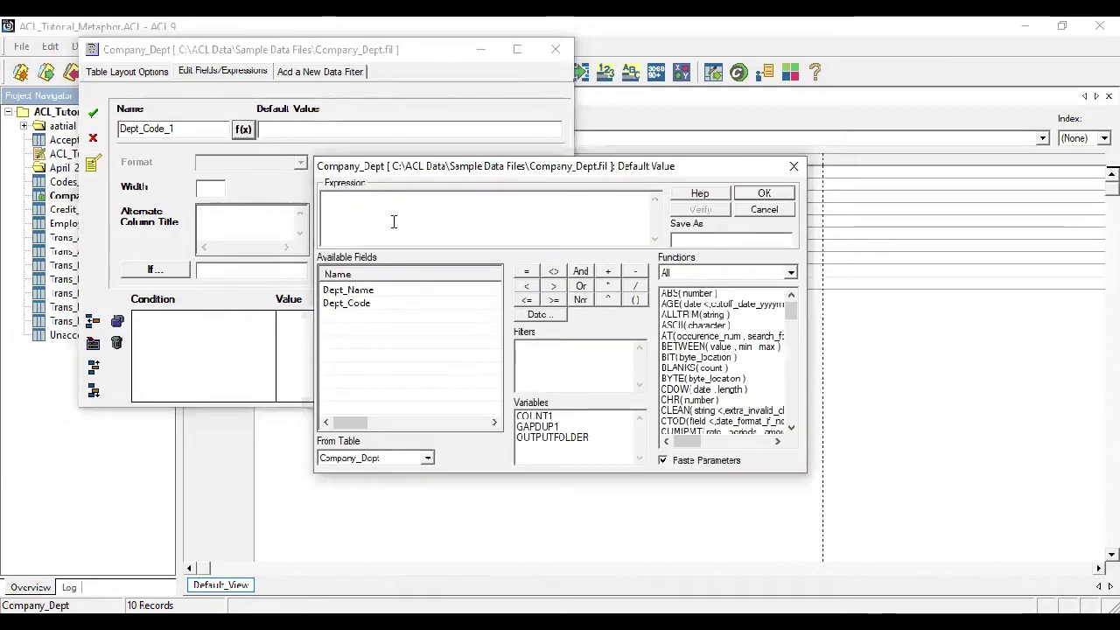
text(SUBSTR(ALLTRIM)
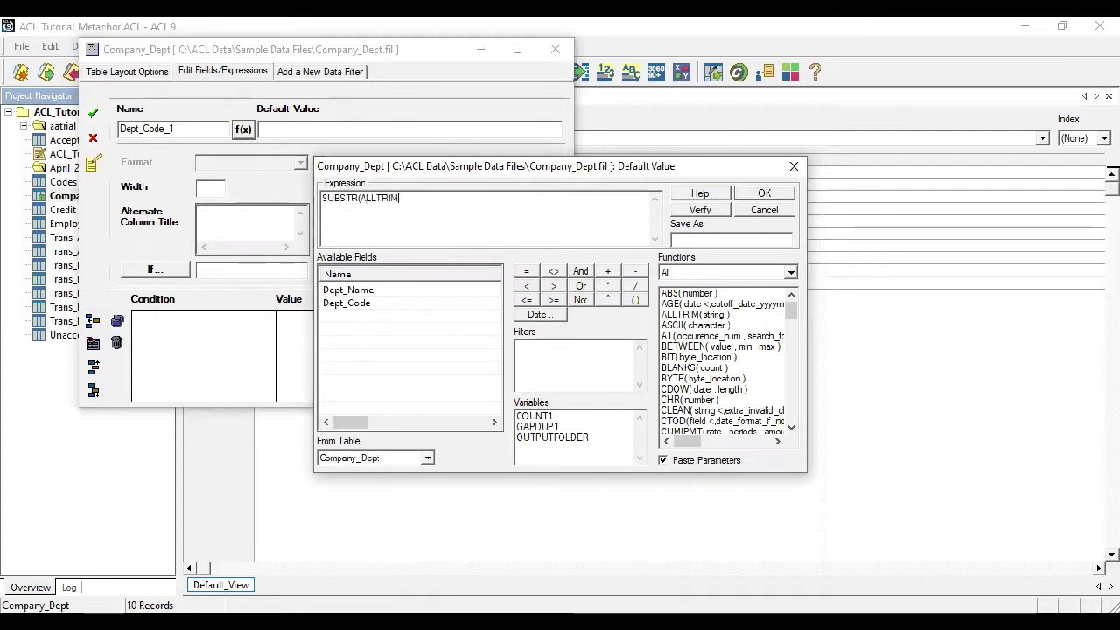
text((DEPT_COD)
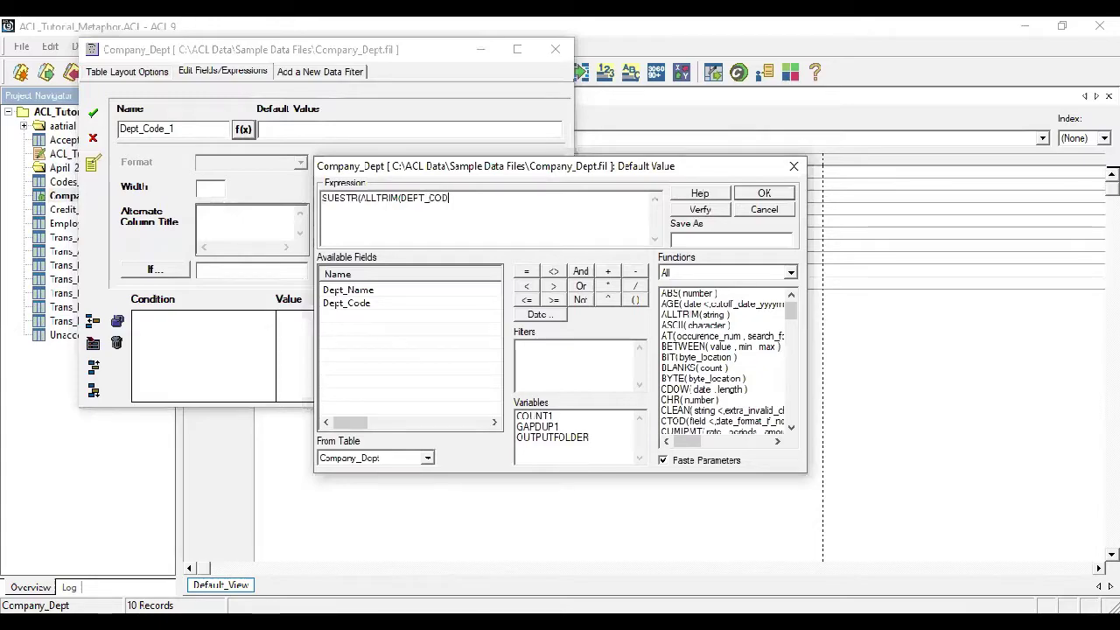
text(E),1,1)
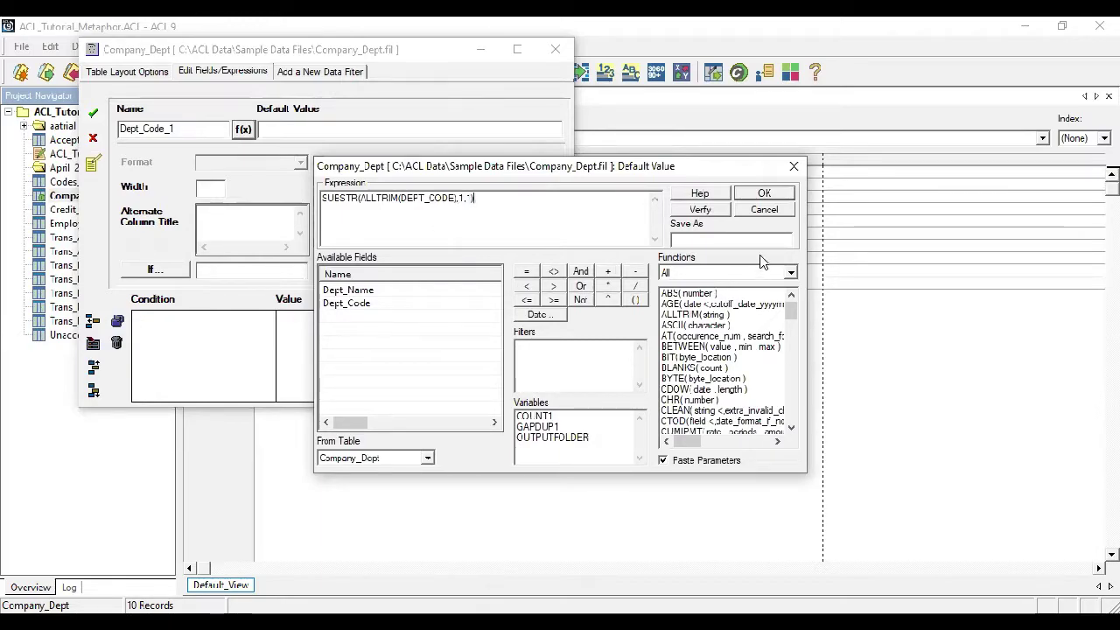
click(761, 194)
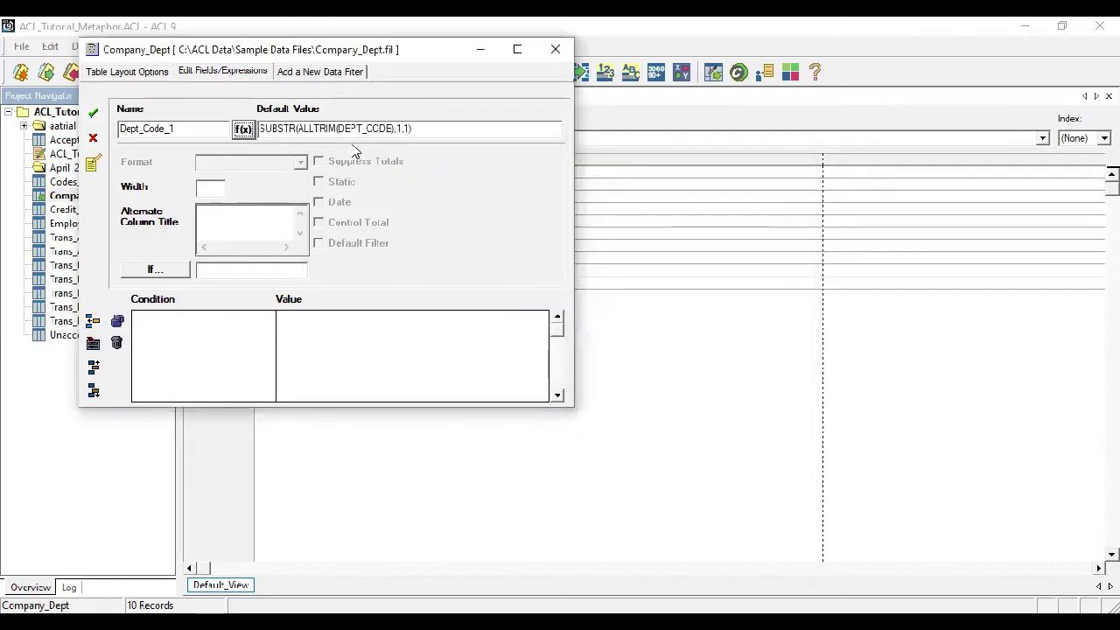
click(94, 118)
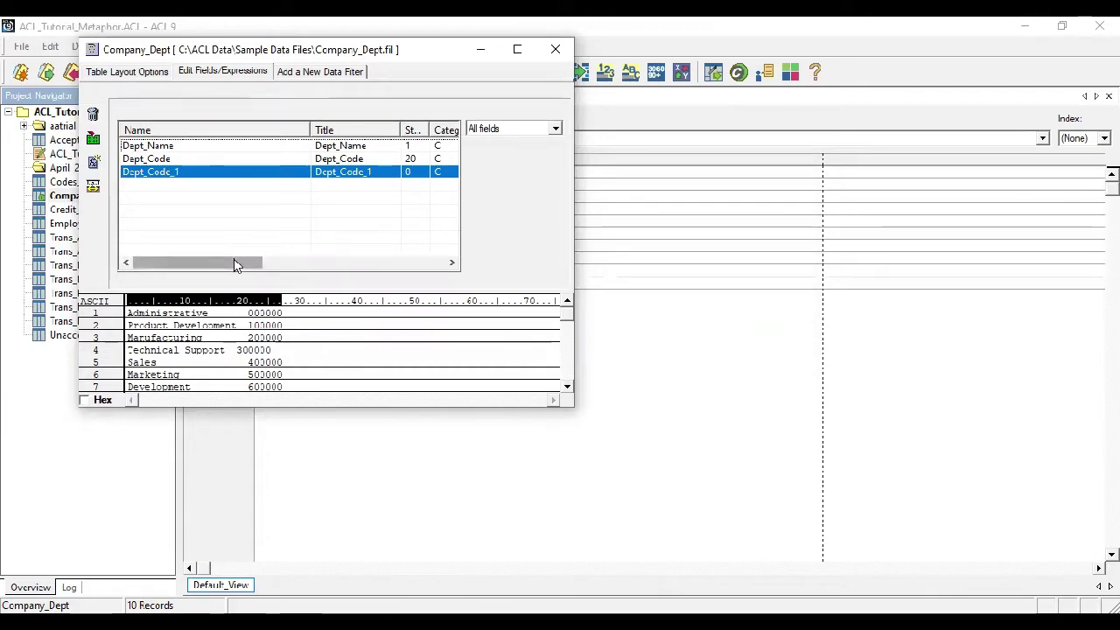
click(555, 55)
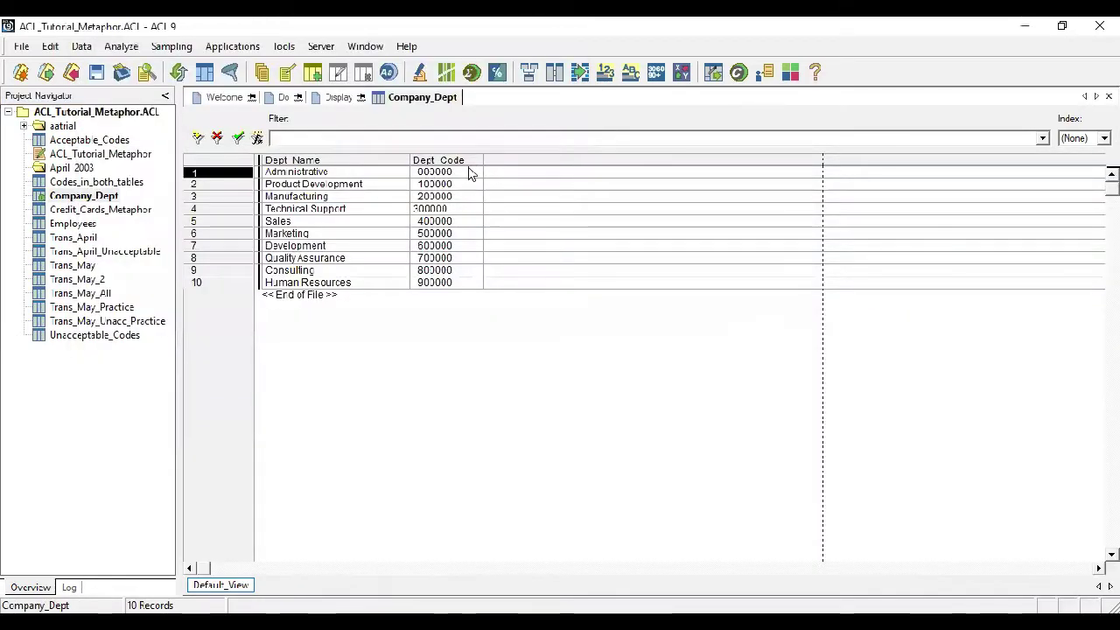
Add the Dept_Code_1 field as a column before Dept_Code in the Company_Dept view
click(465, 161)
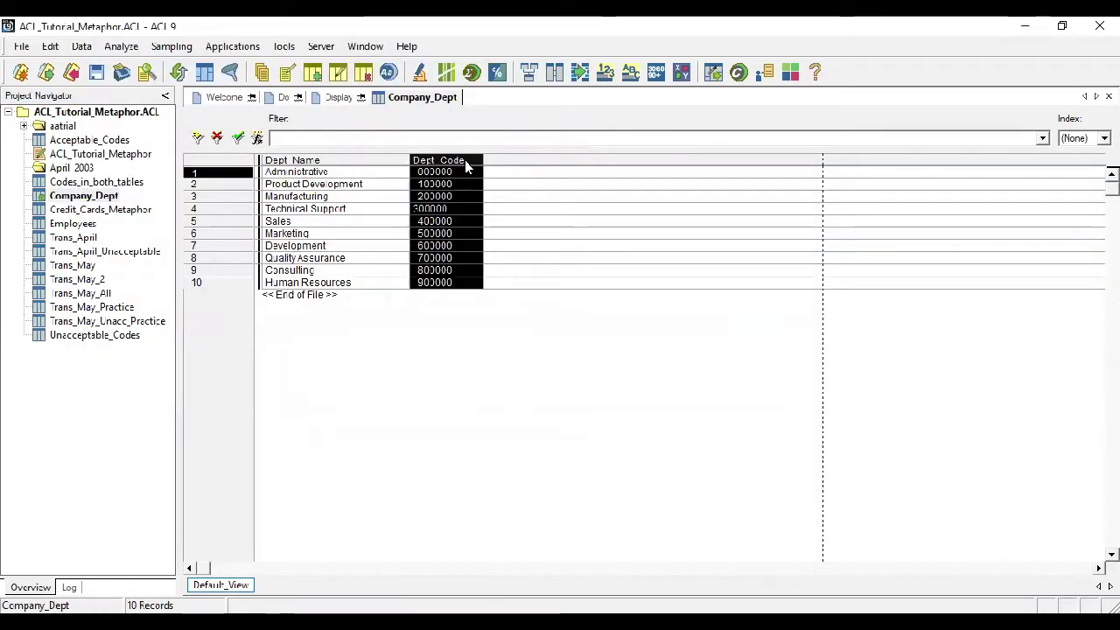
right_click(465, 161)
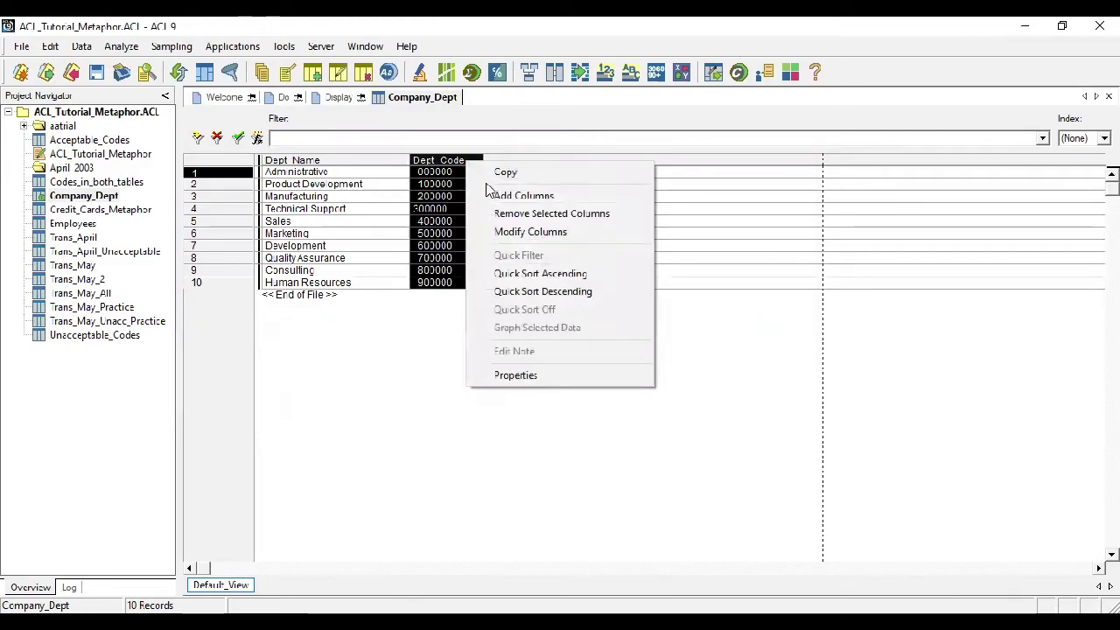
click(498, 196)
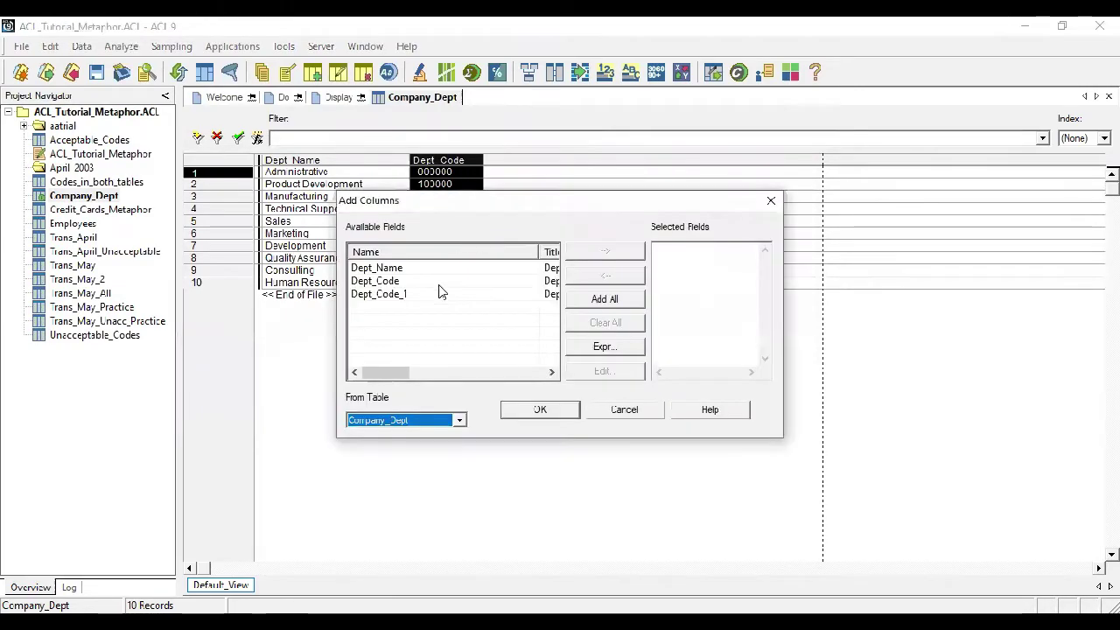
click(439, 296)
double_click(426, 296)
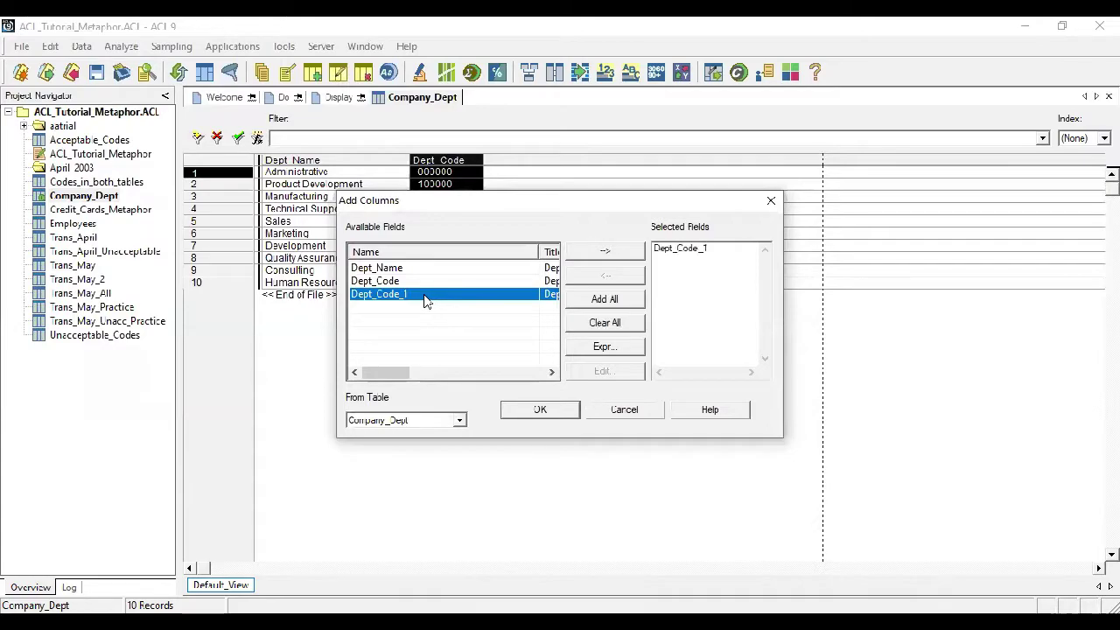
click(564, 413)
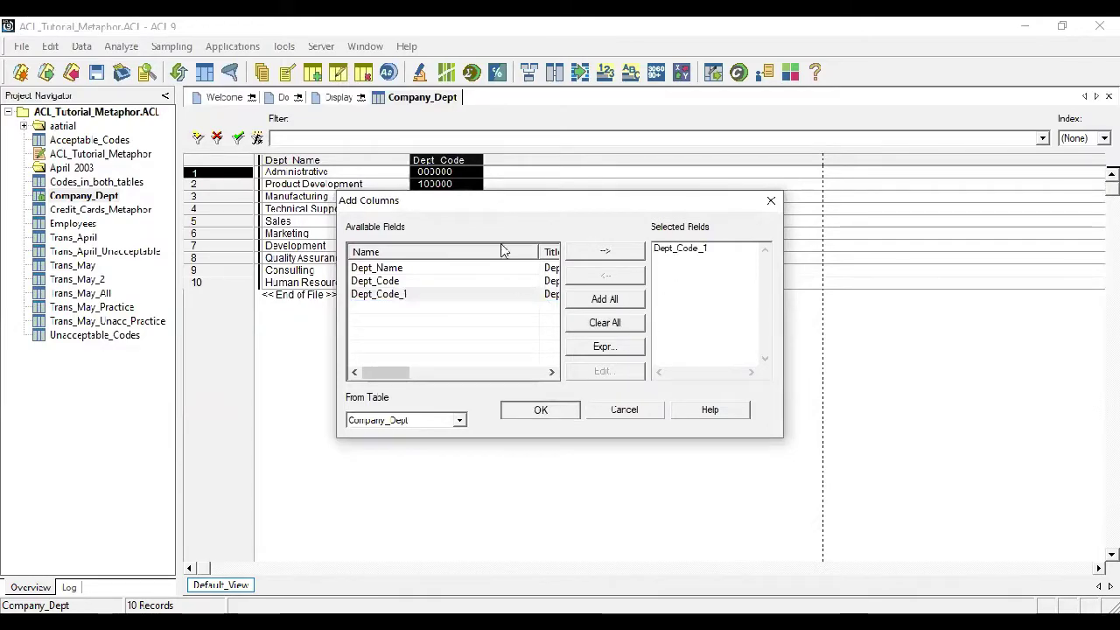
Remove the original Dept_Code column from the Company_Dept view
click(462, 160)
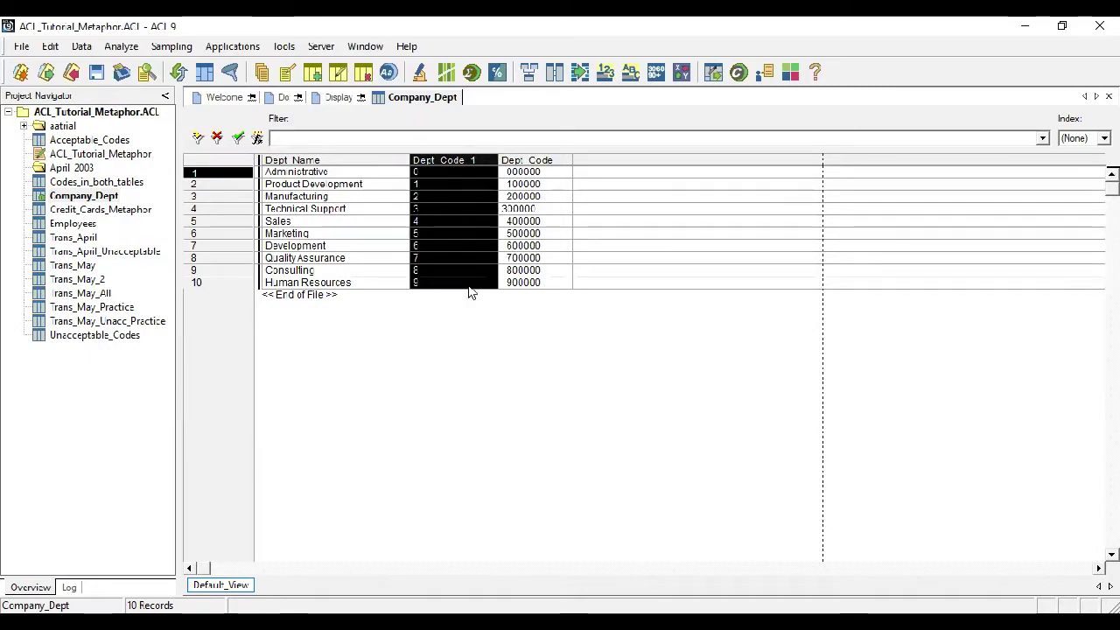
click(515, 162)
right_click(526, 168)
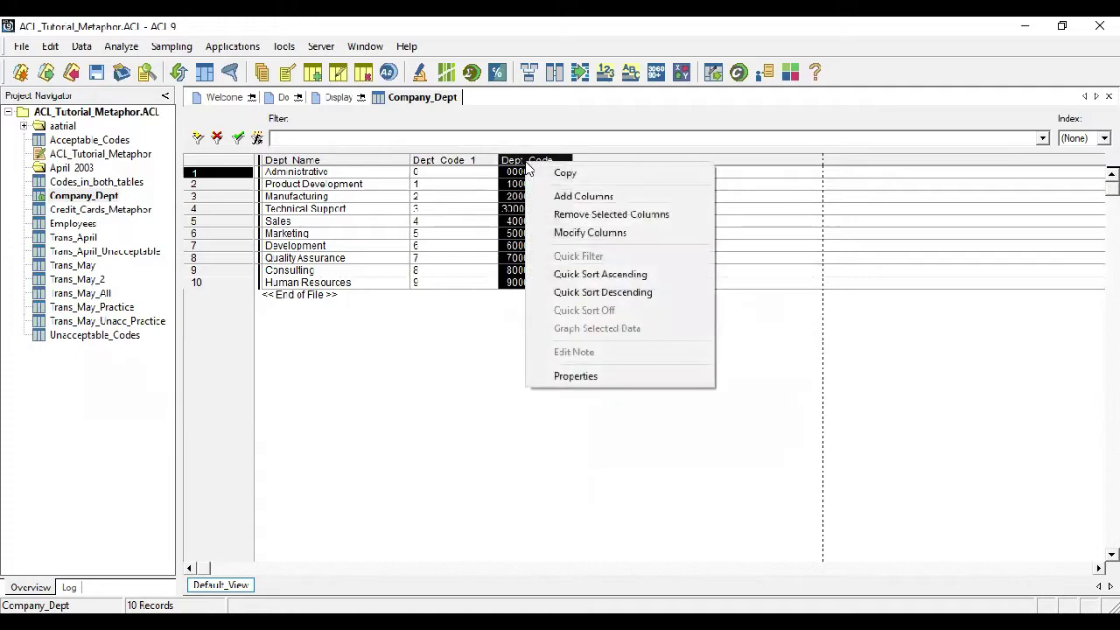
click(563, 218)
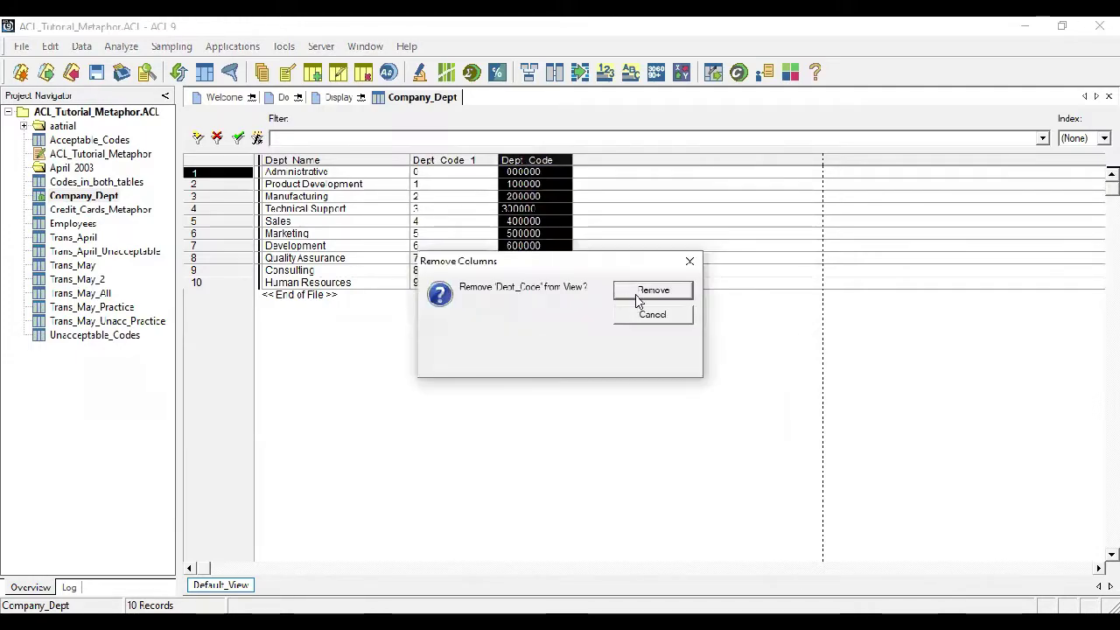
click(648, 291)
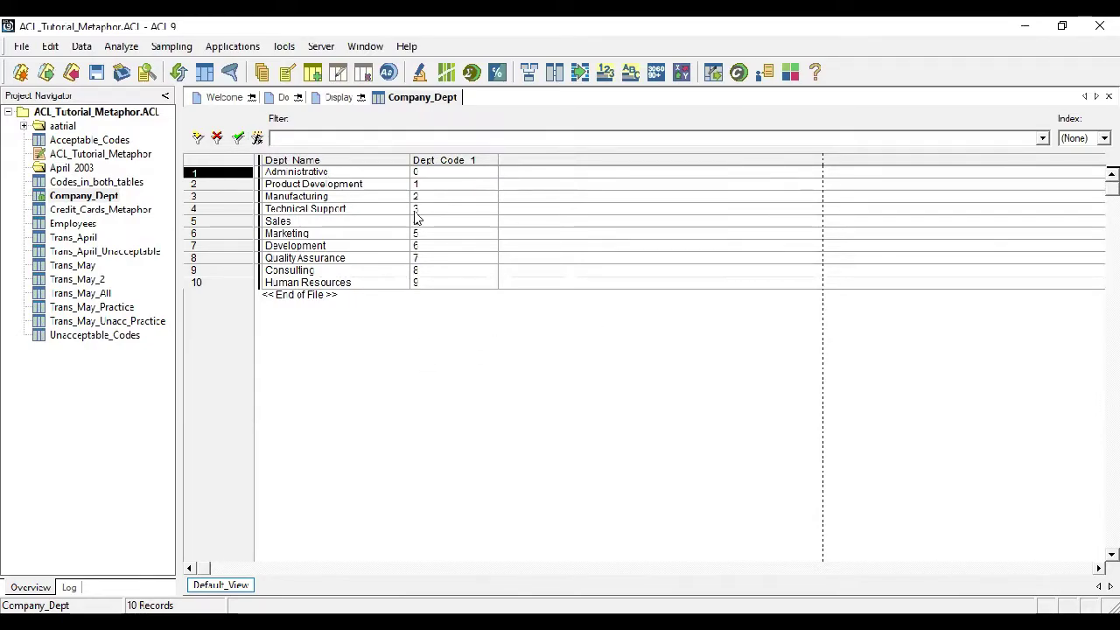
Switch to the Employees table, saving the changes to Company_Dept, and open the table layout of Employees
click(88, 225)
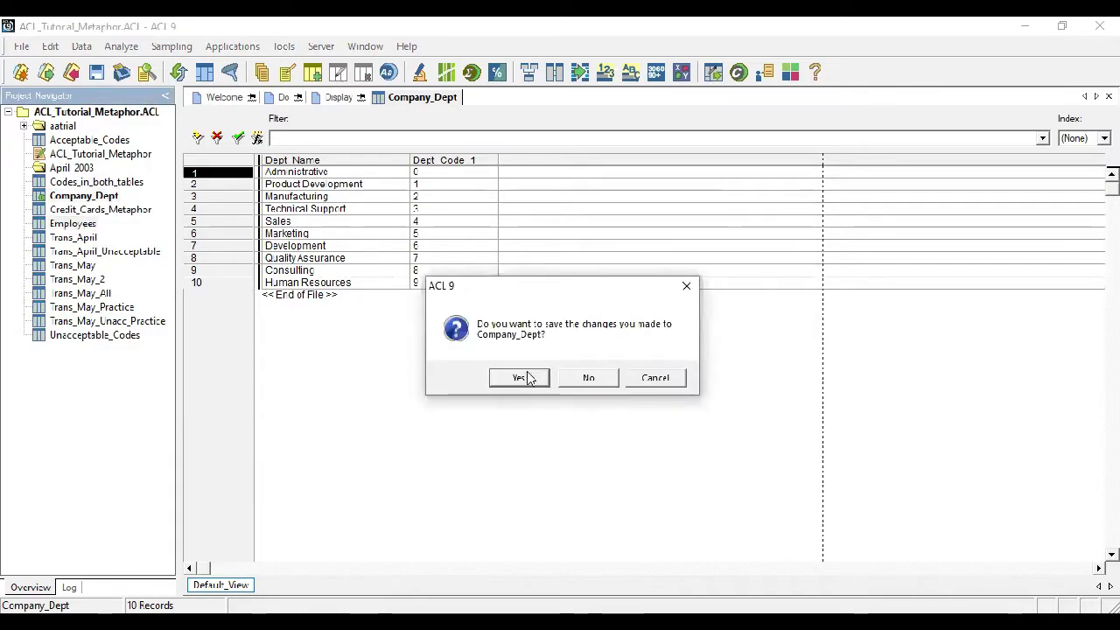
click(519, 378)
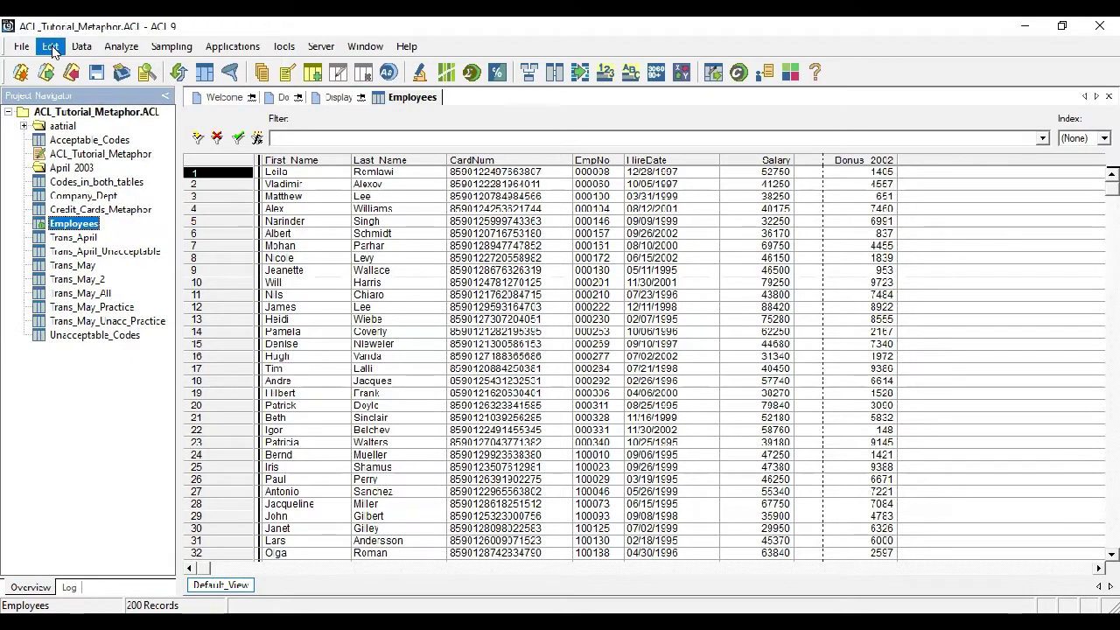
click(50, 46)
click(107, 181)
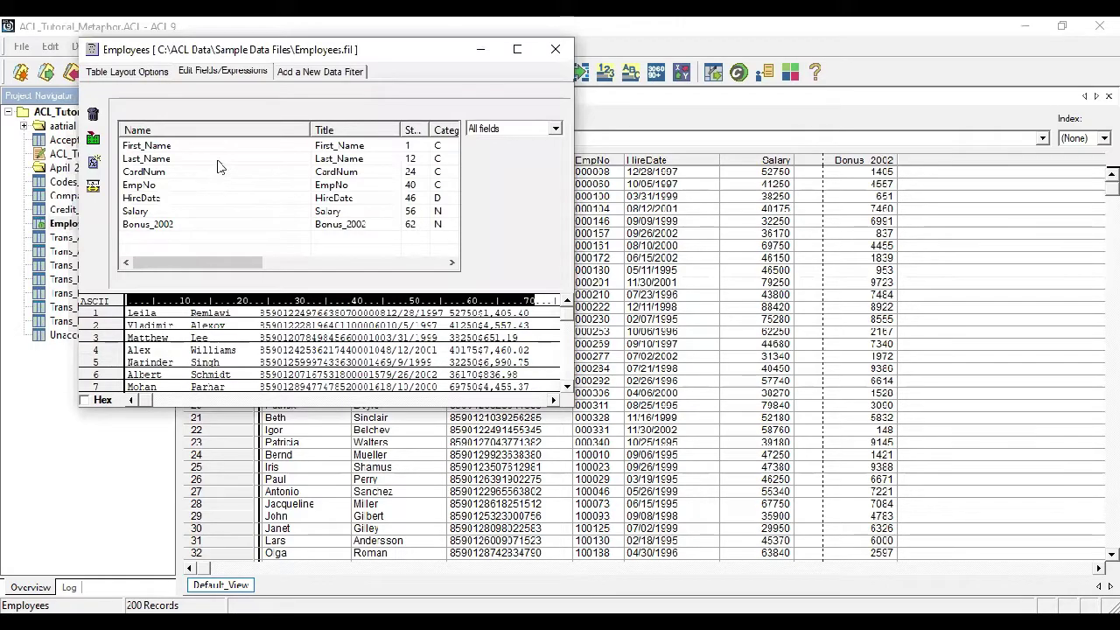
Create an expression field EmpNo_1 in the Employees layout with default value SUBSTR(ALLTRIM(EMPNO),1,1), accept it and close the layout
click(94, 164)
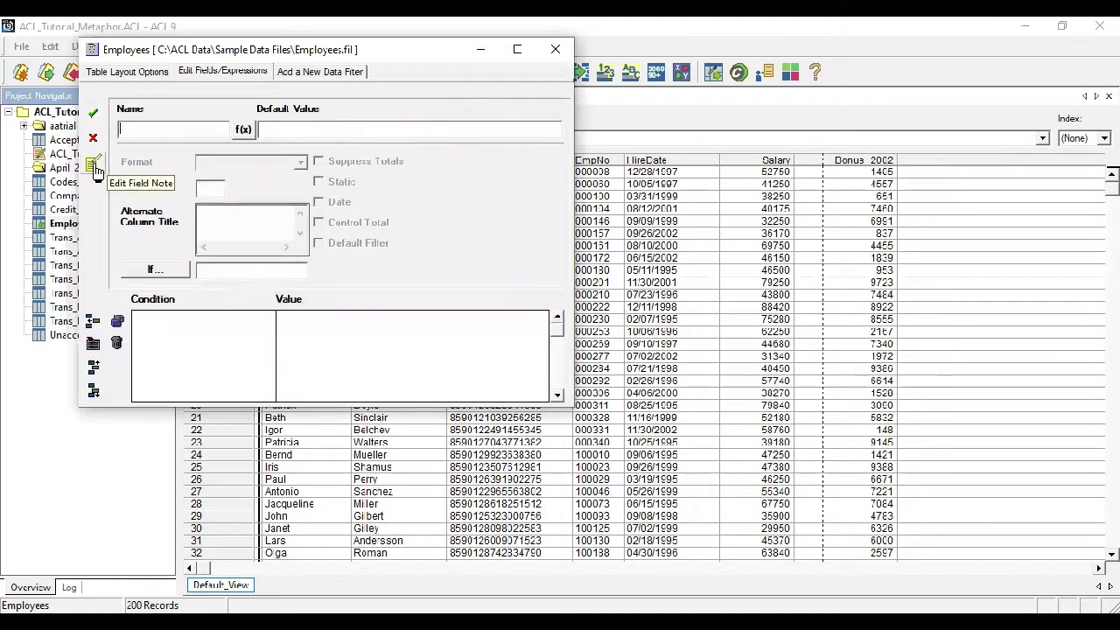
click(198, 131)
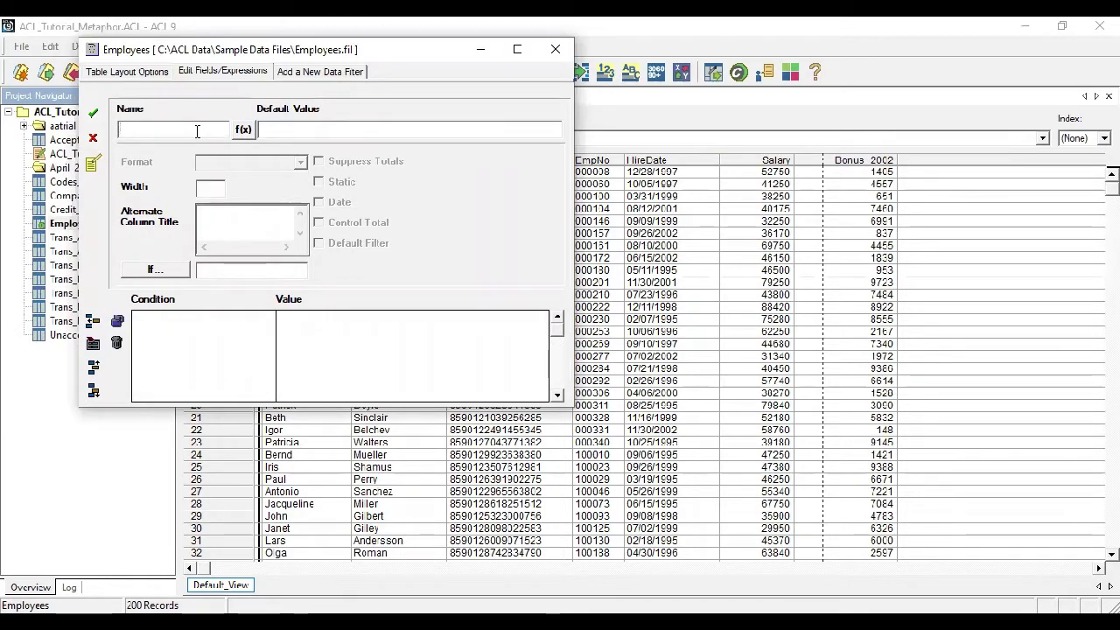
text(EmpNo_1)
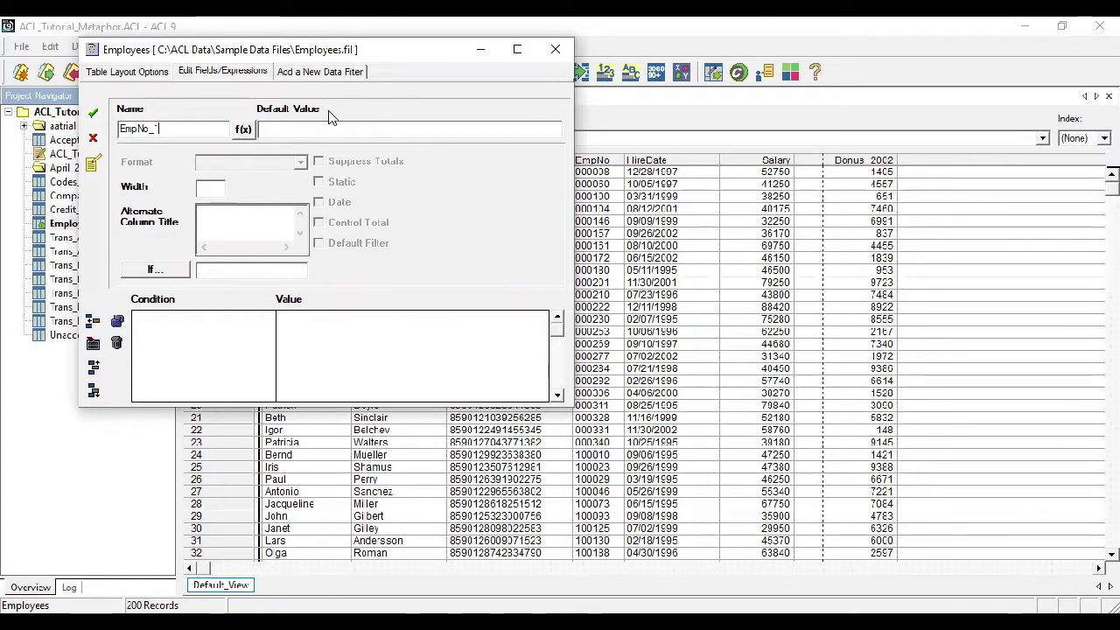
click(244, 129)
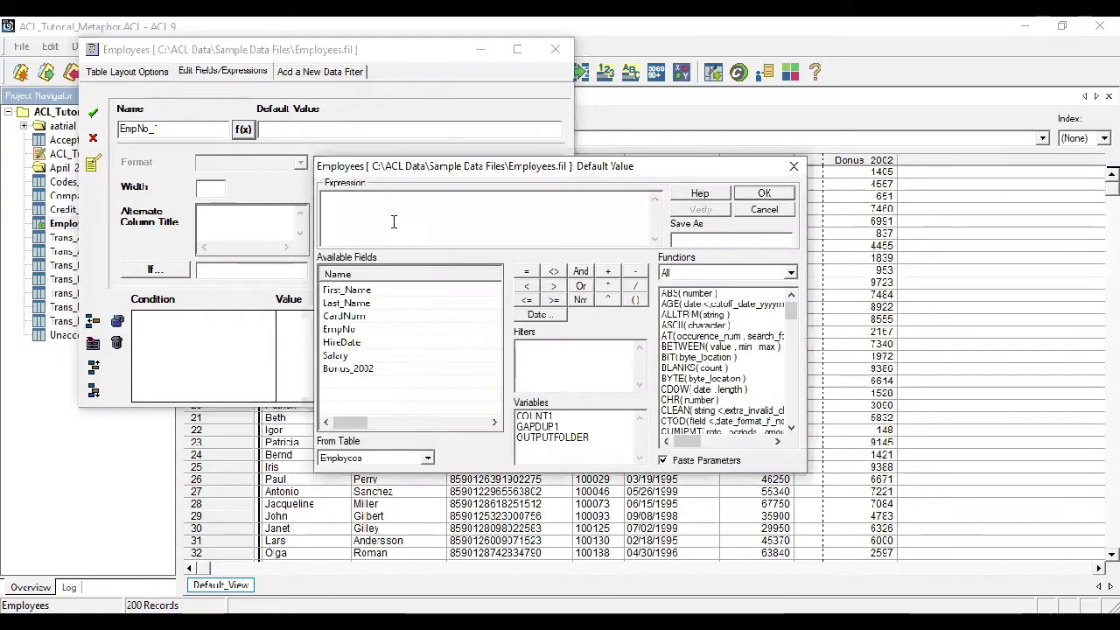
text(SUBSTR()
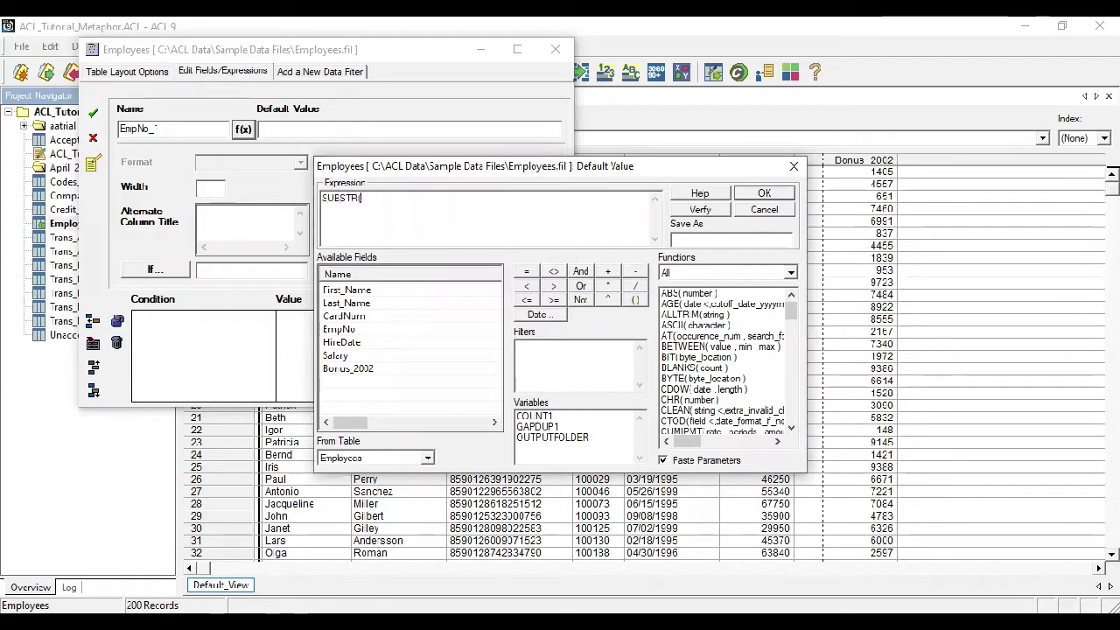
text(/ALLTRIM(EMPNO))
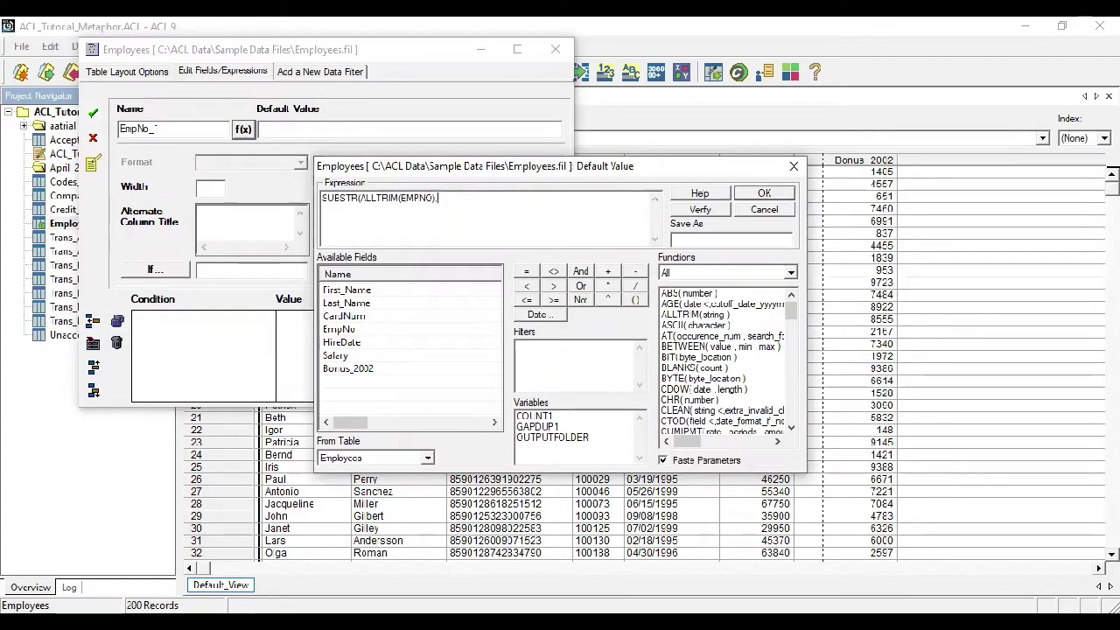
text(,1,1))
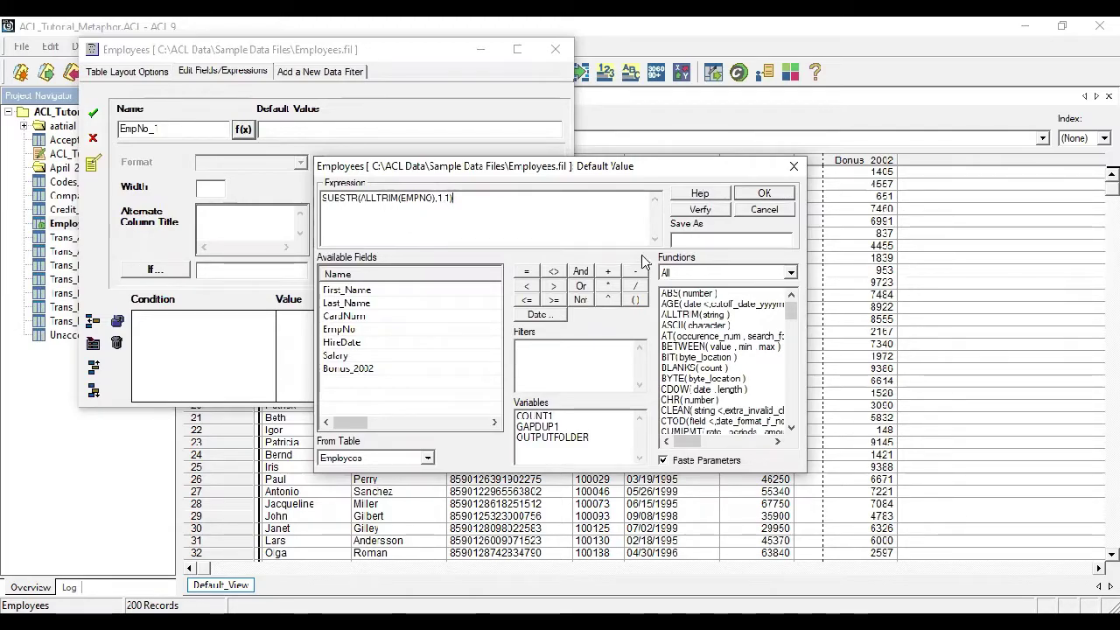
click(766, 196)
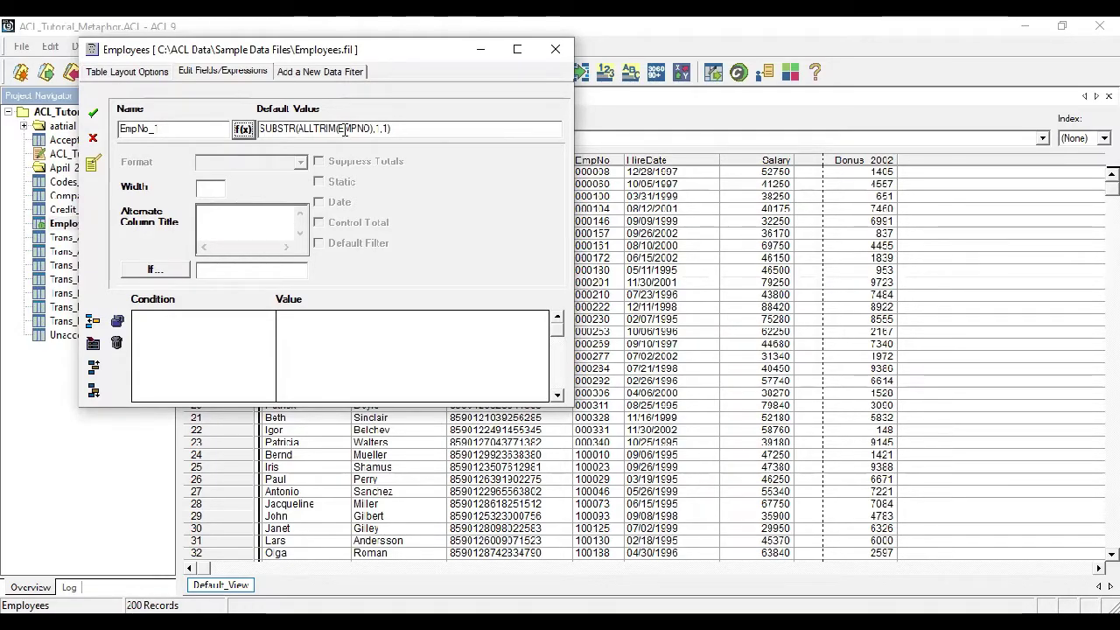
click(94, 115)
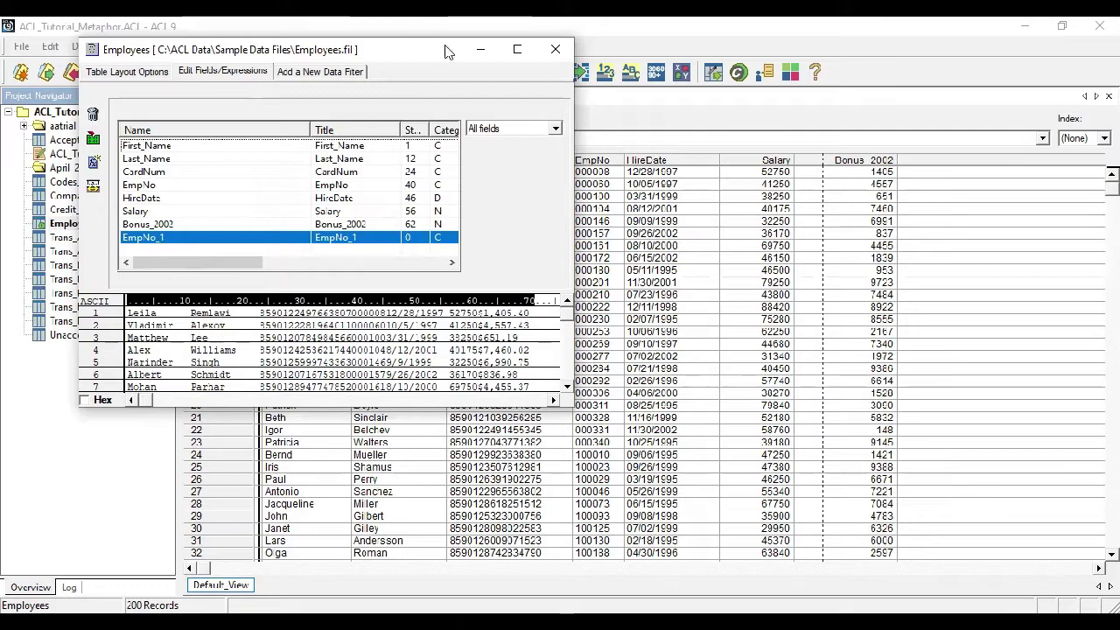
click(556, 50)
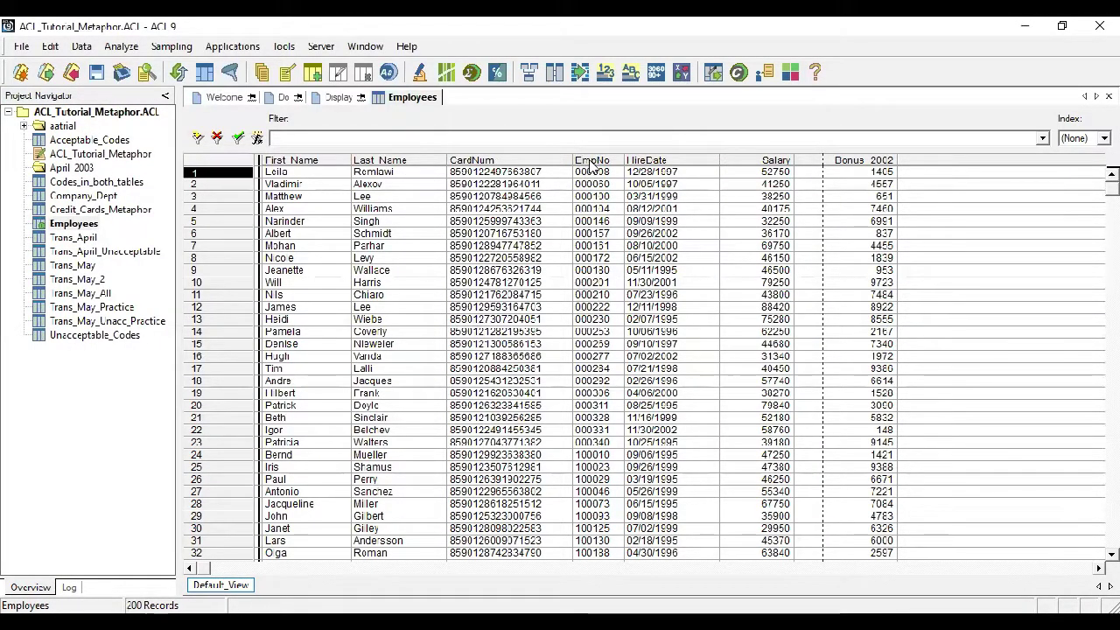
Add the EmpNo_1 field as a column before EmpNo in the Employees view
click(592, 164)
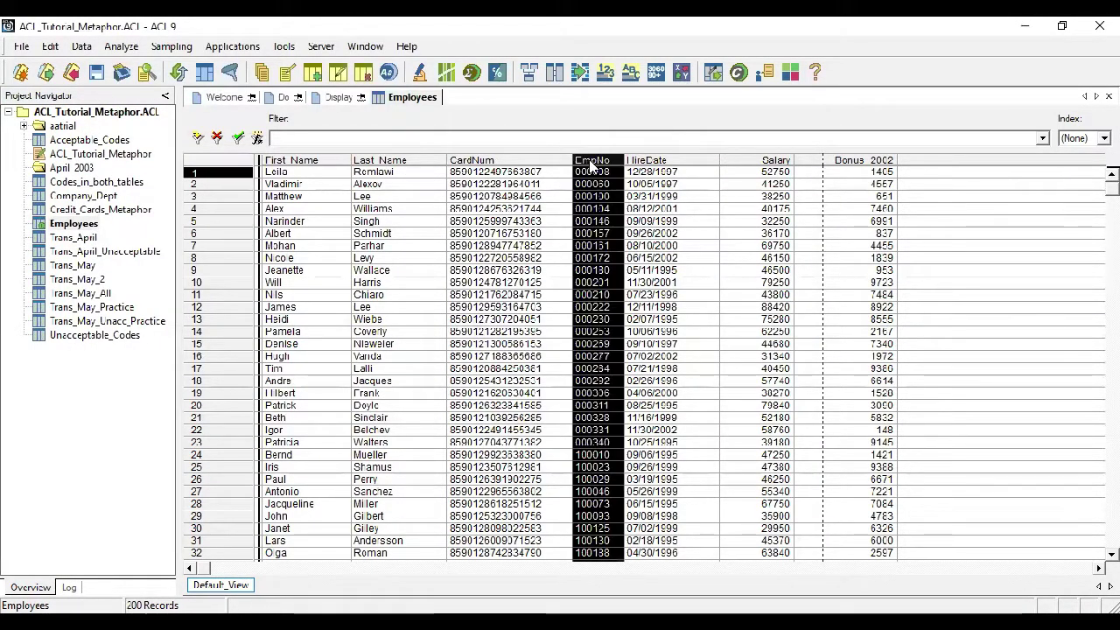
right_click(593, 163)
click(613, 193)
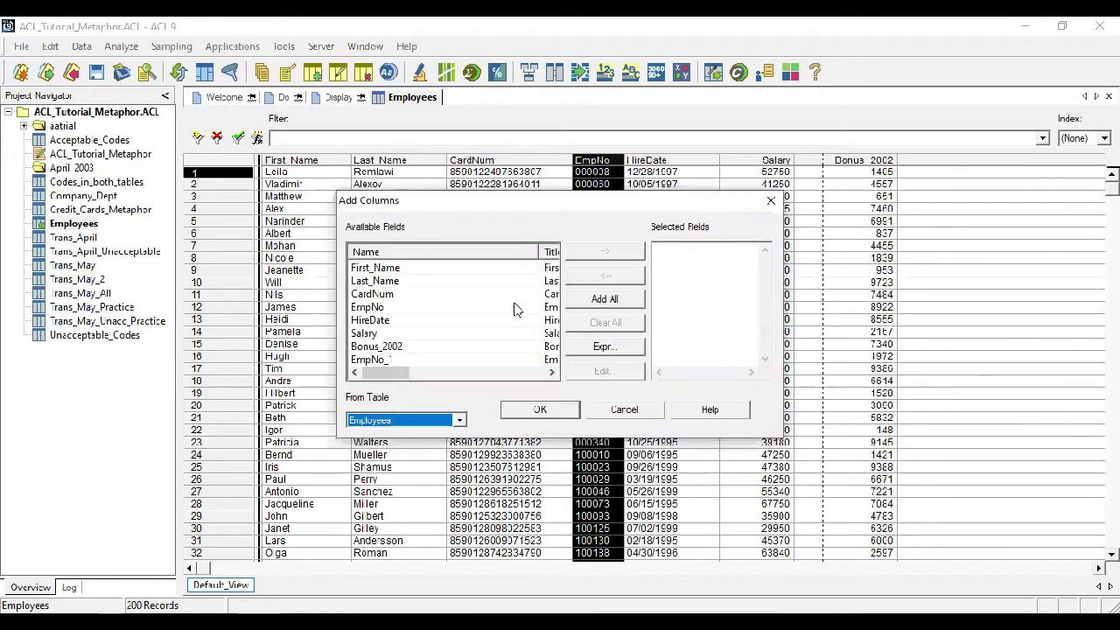
click(447, 360)
double_click(447, 359)
click(560, 408)
click(604, 160)
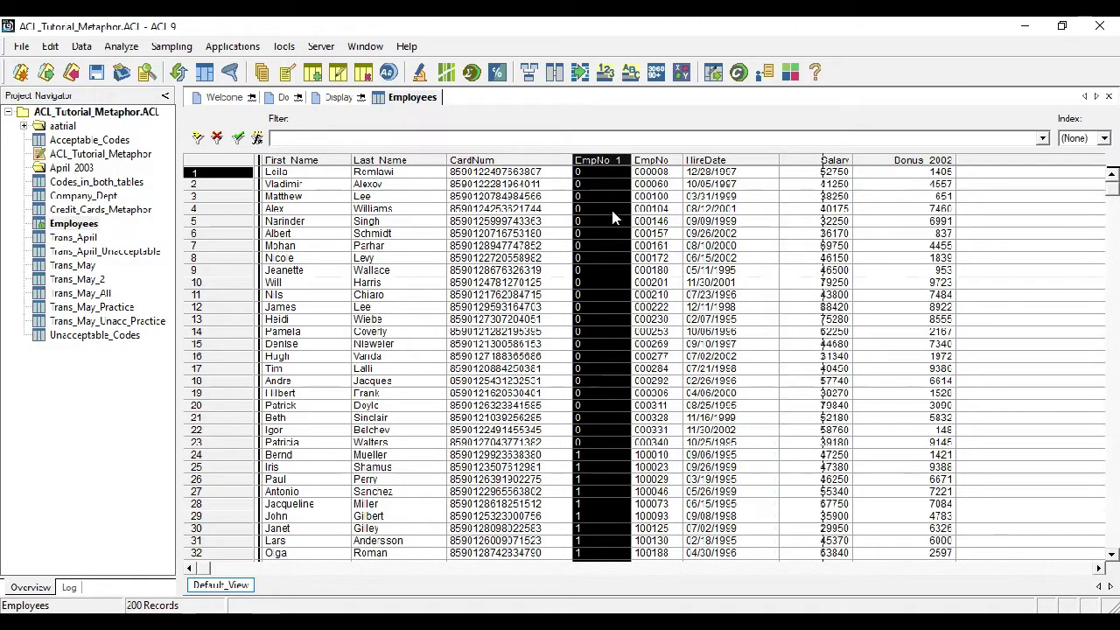
click(612, 246)
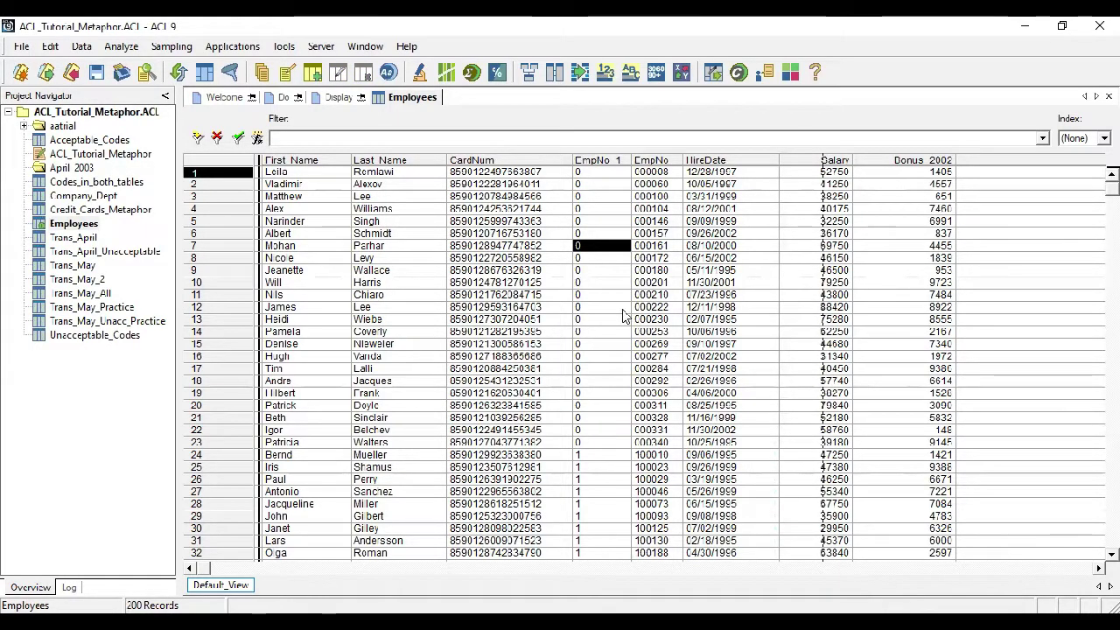
click(603, 174)
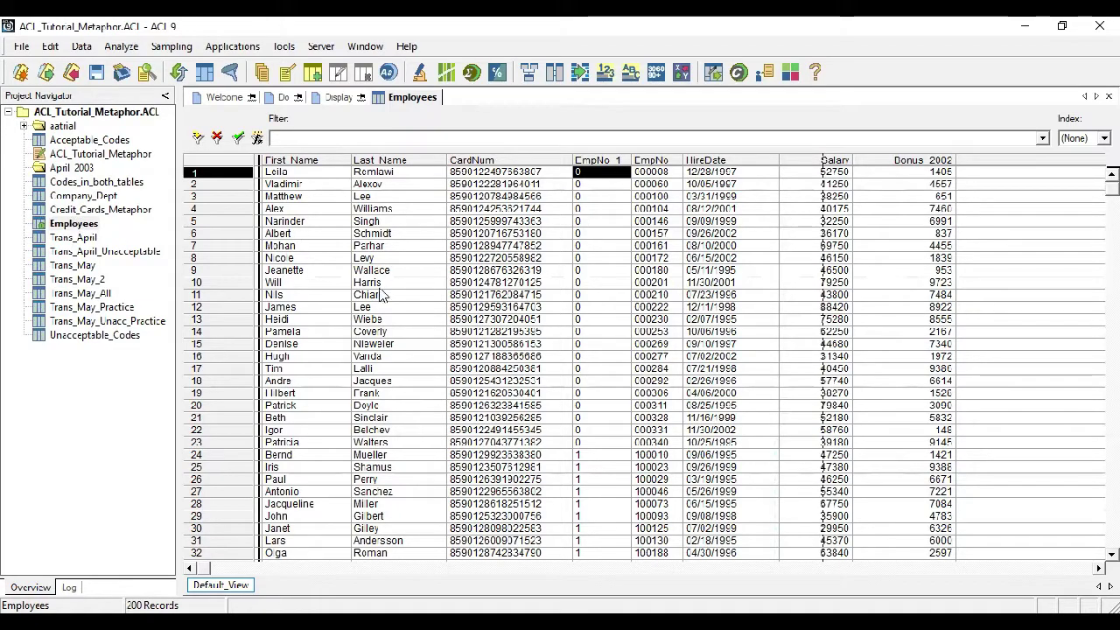
Start relating tables with Employees as the parent and add the Company_Dept table to the relations
click(112, 197)
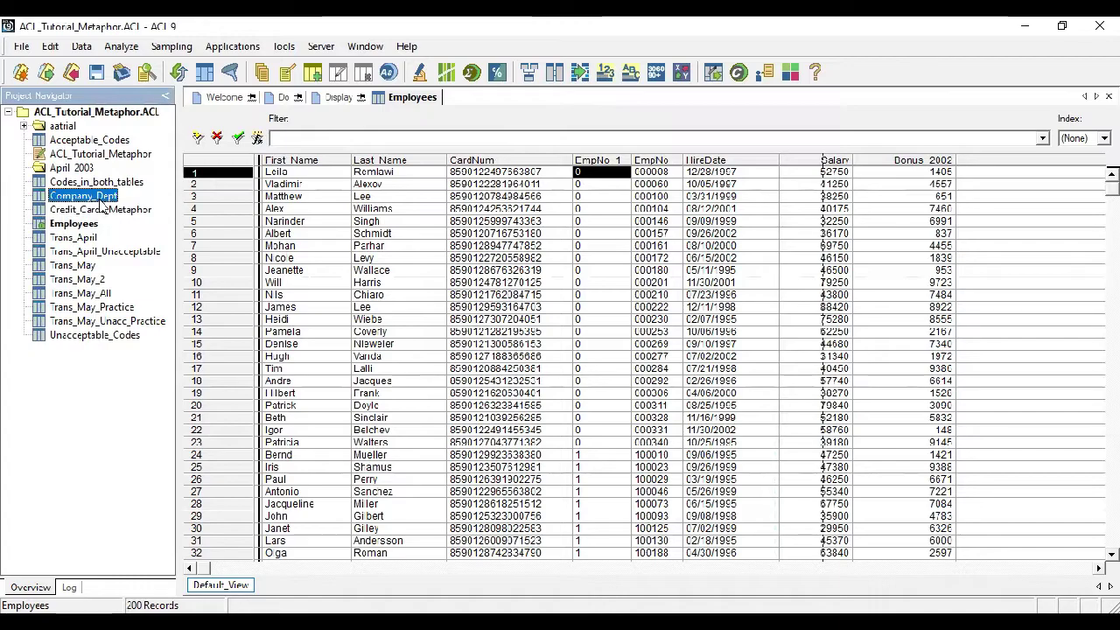
click(91, 227)
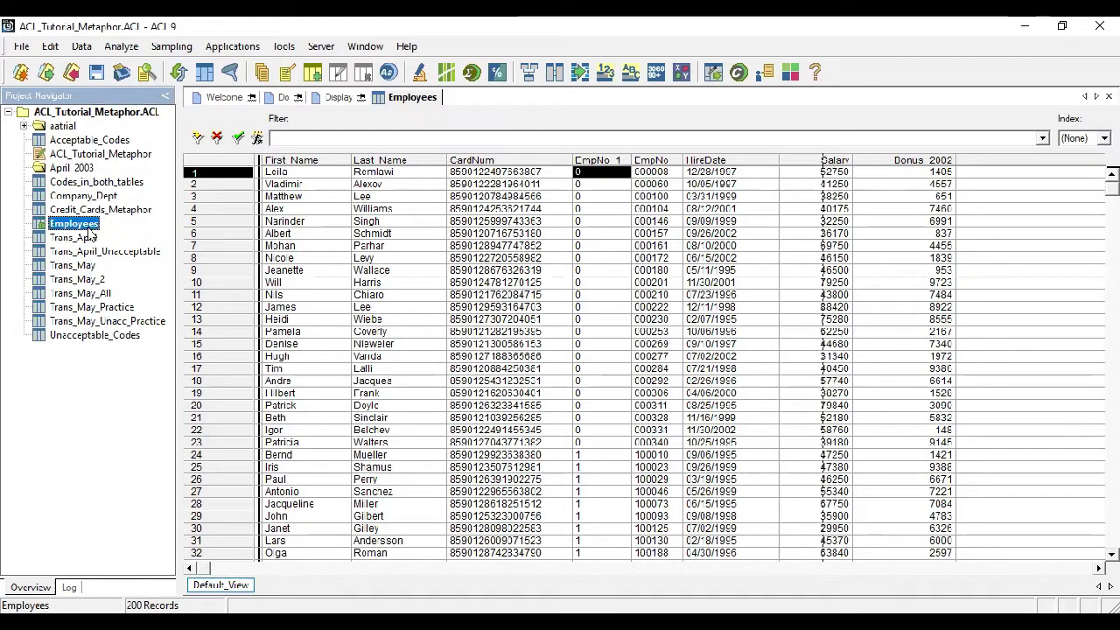
click(79, 49)
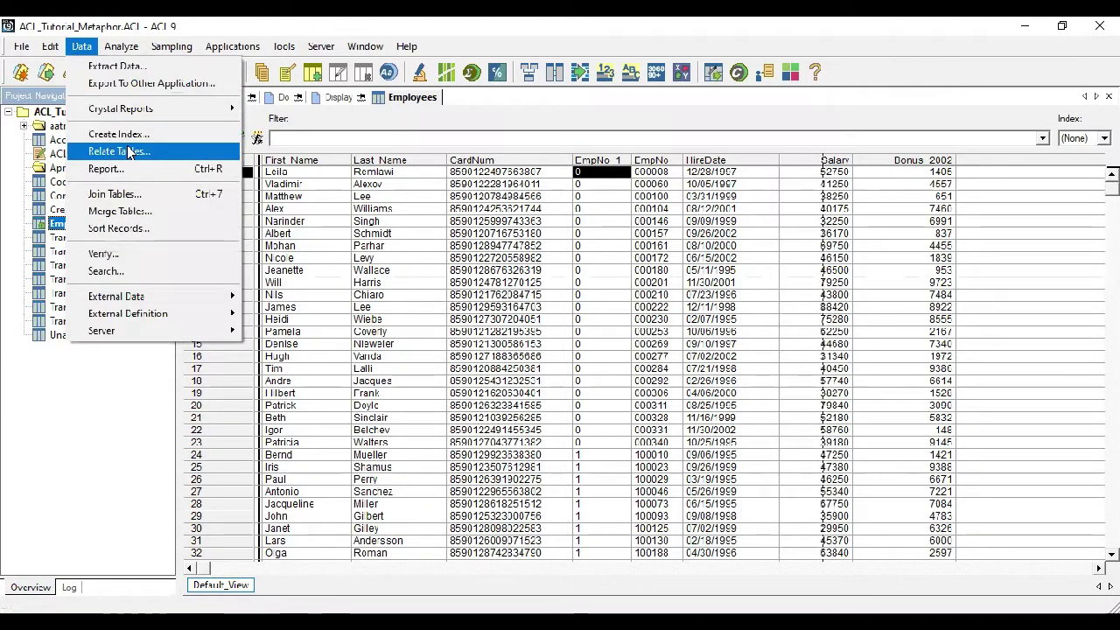
click(118, 150)
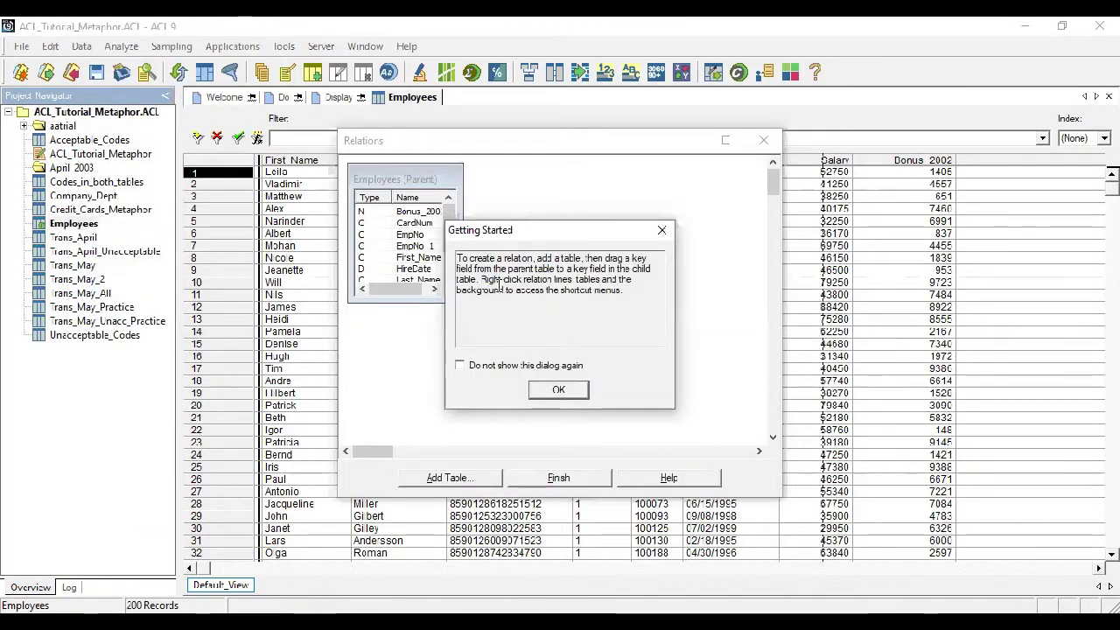
click(573, 393)
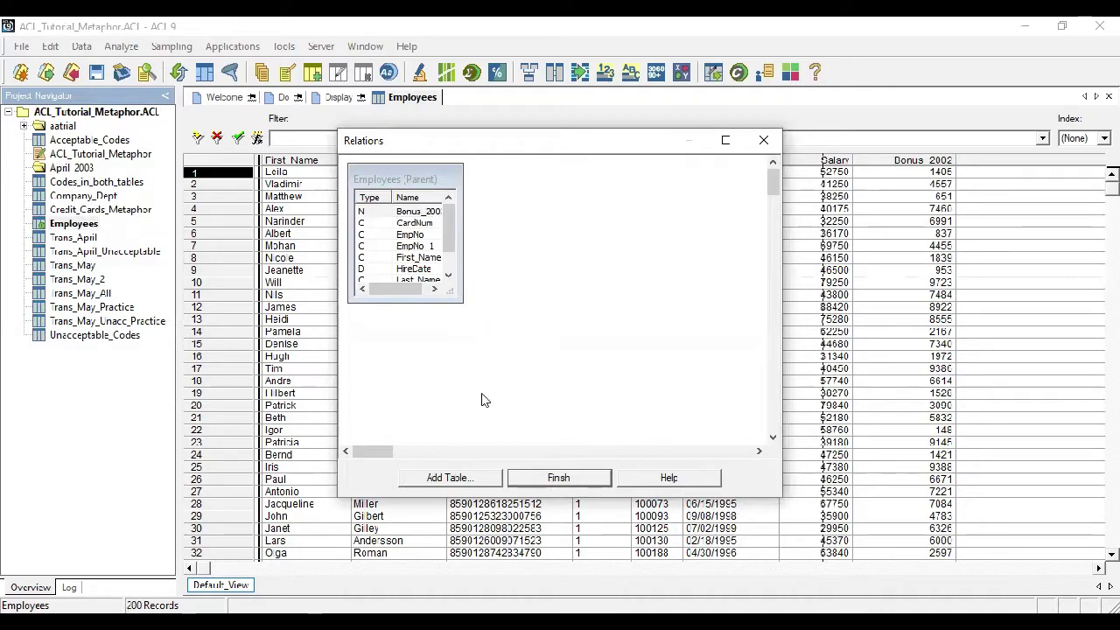
click(440, 477)
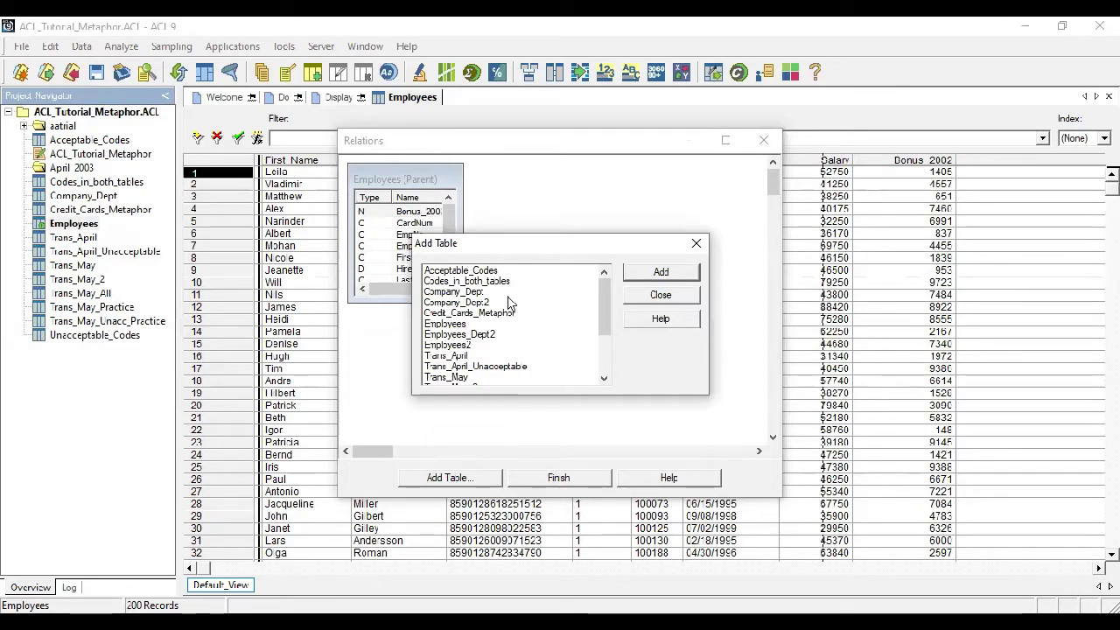
click(508, 292)
click(658, 271)
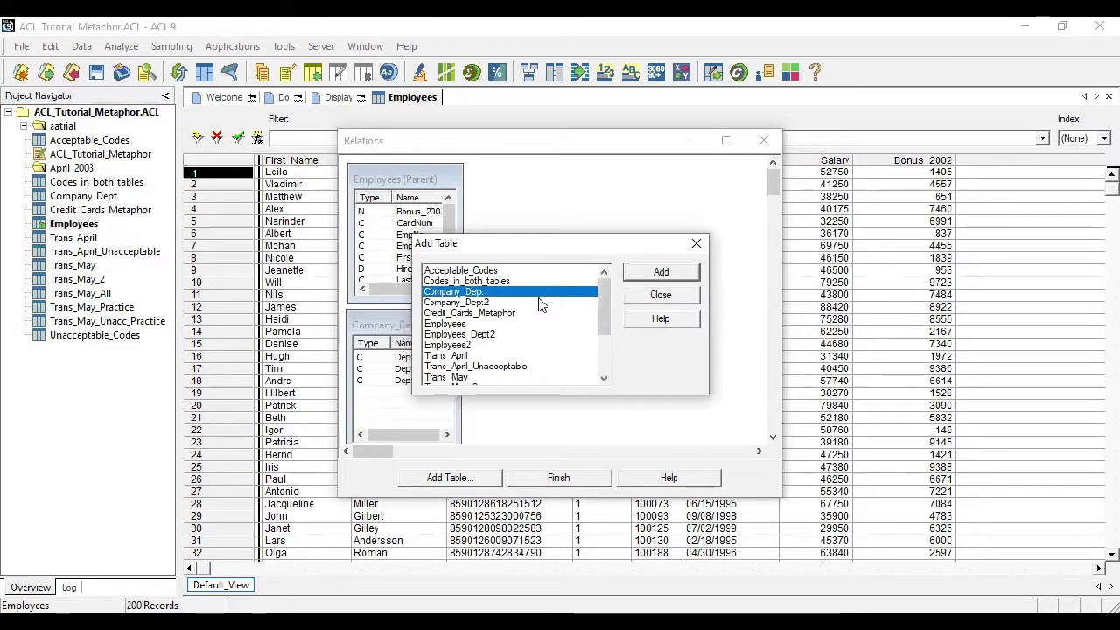
click(661, 295)
Place Company_Dept beside Employees, enlarge both table boxes, link EmpNo_1 to Dept_Code_1 and finish the relation
drag(420, 323, 635, 182)
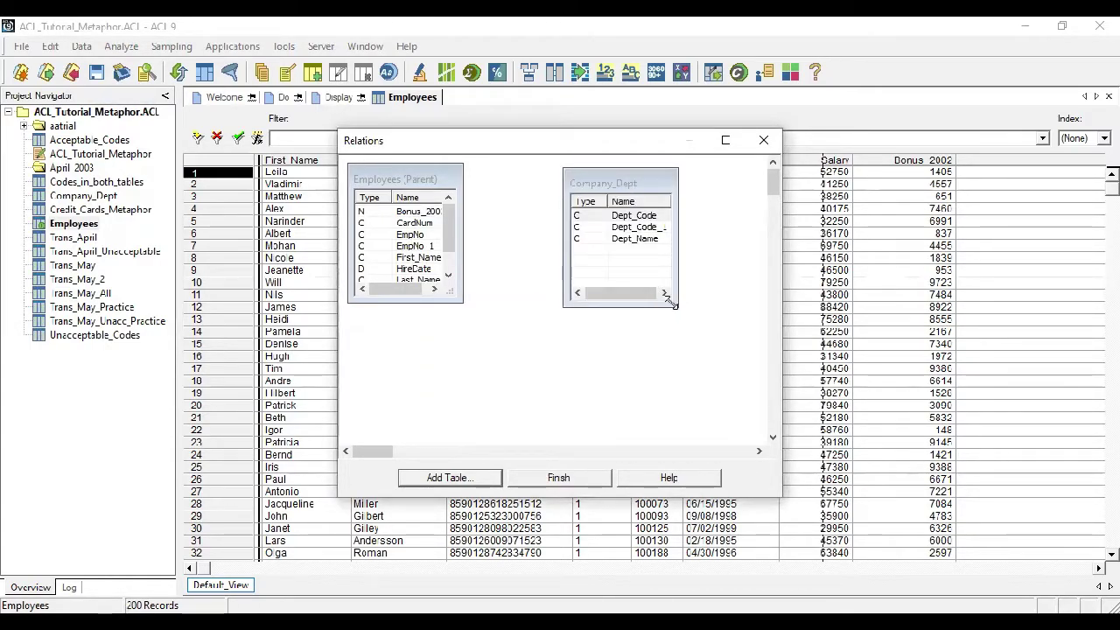
drag(671, 300, 744, 372)
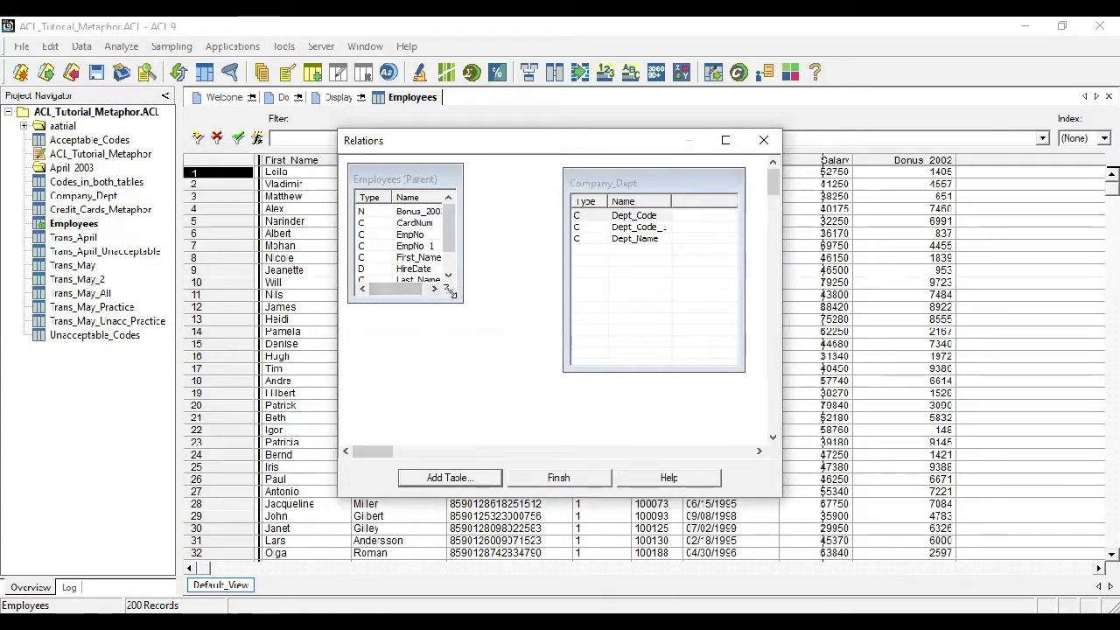
drag(451, 294, 531, 370)
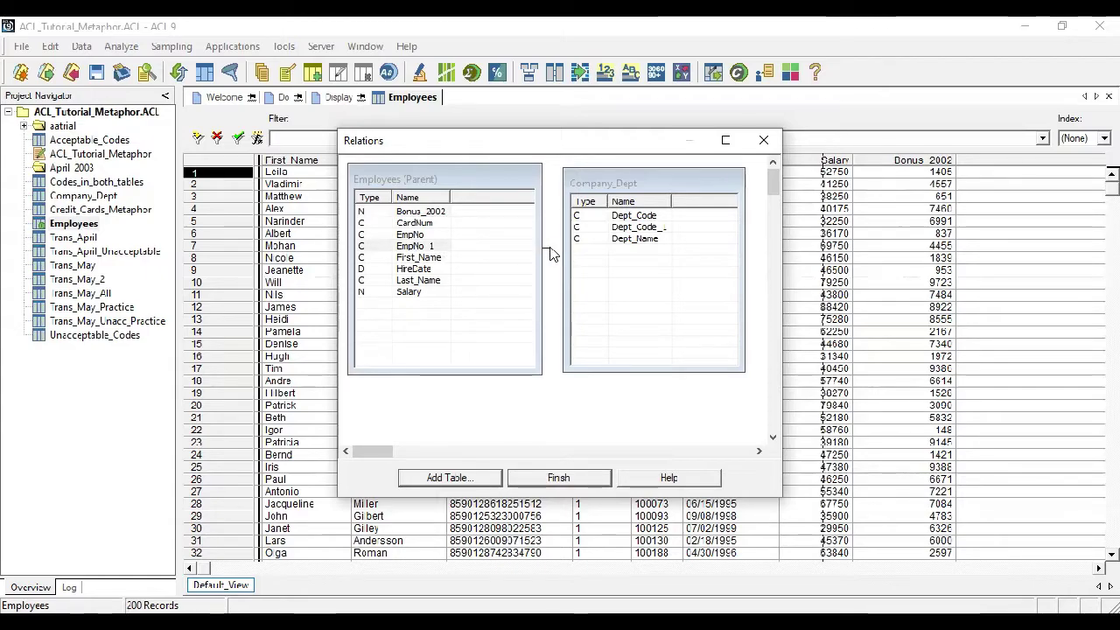
drag(551, 253, 578, 232)
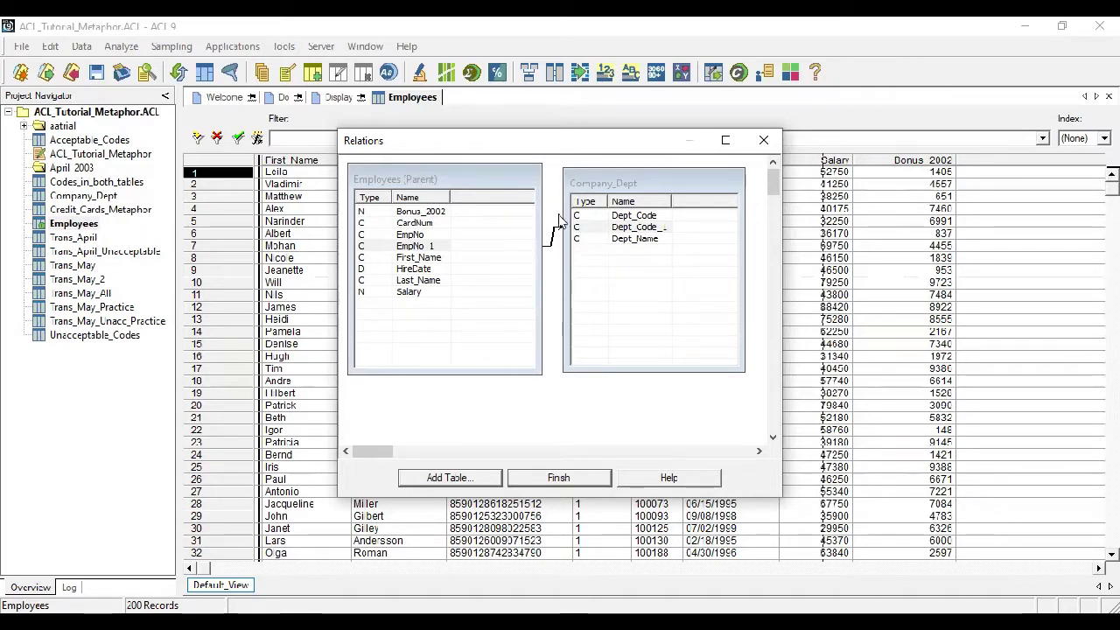
click(560, 478)
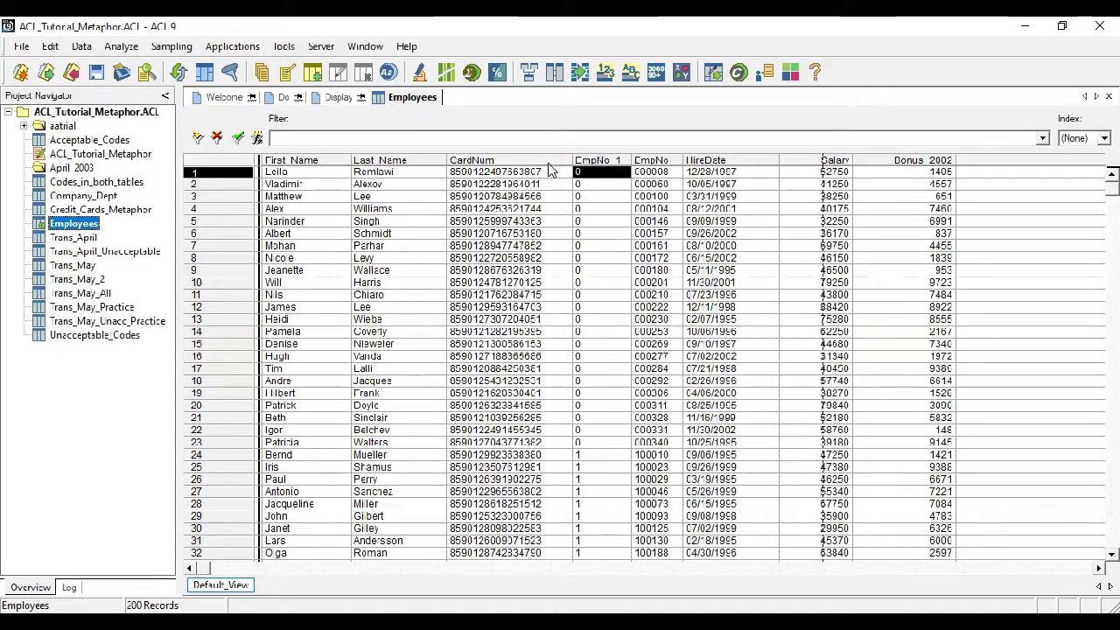
Add the Dept_Name field from the related Company_Dept table as a column before CardNum in the Employees view
click(548, 163)
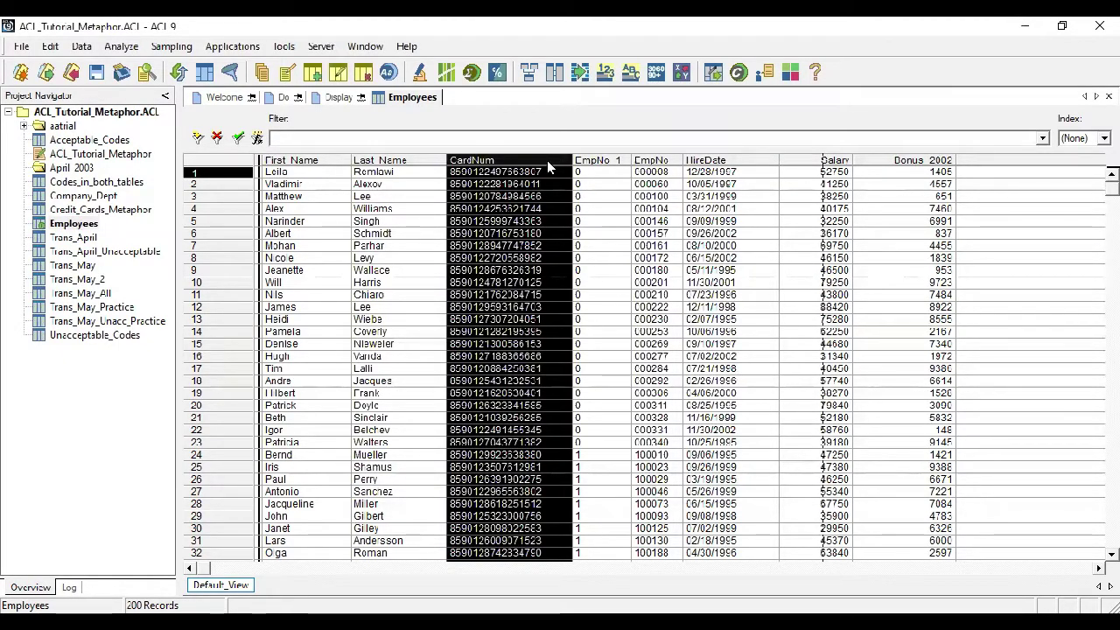
right_click(549, 167)
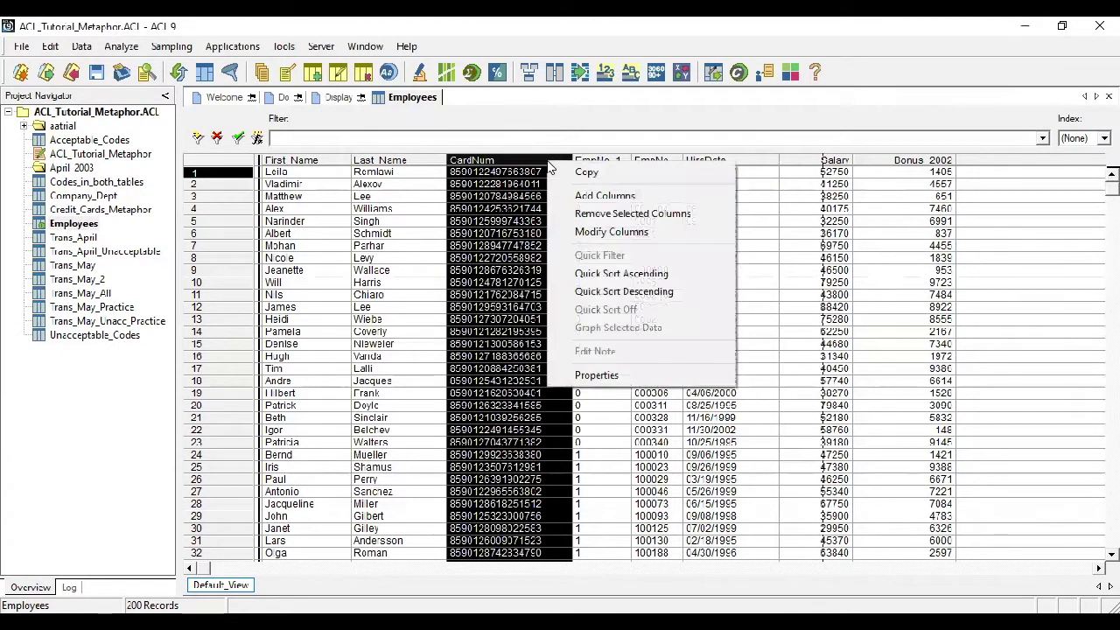
click(584, 198)
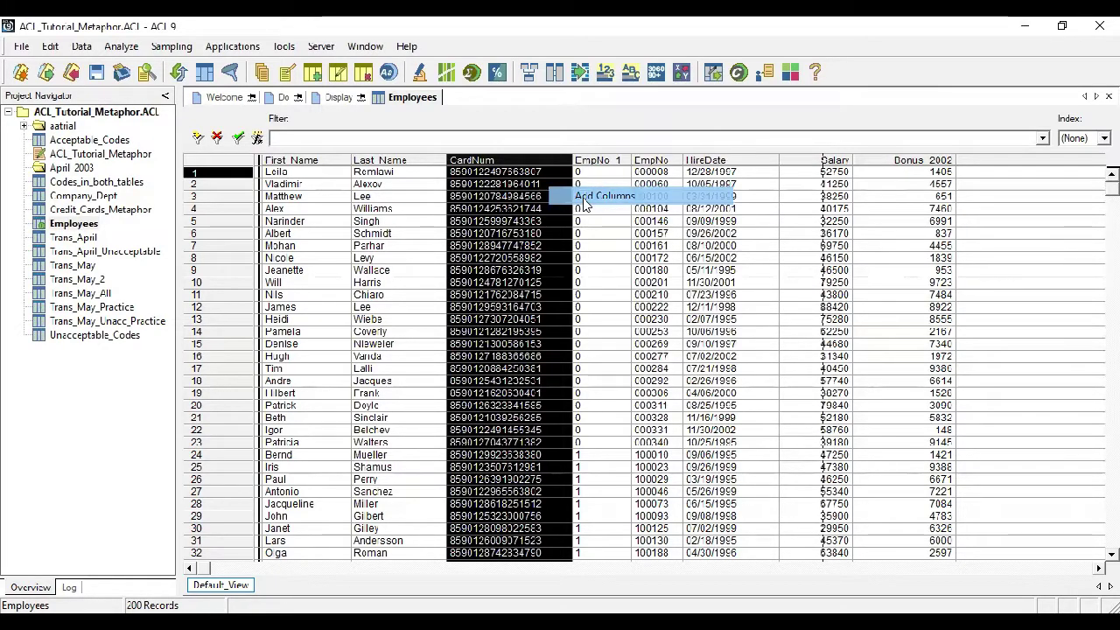
click(449, 420)
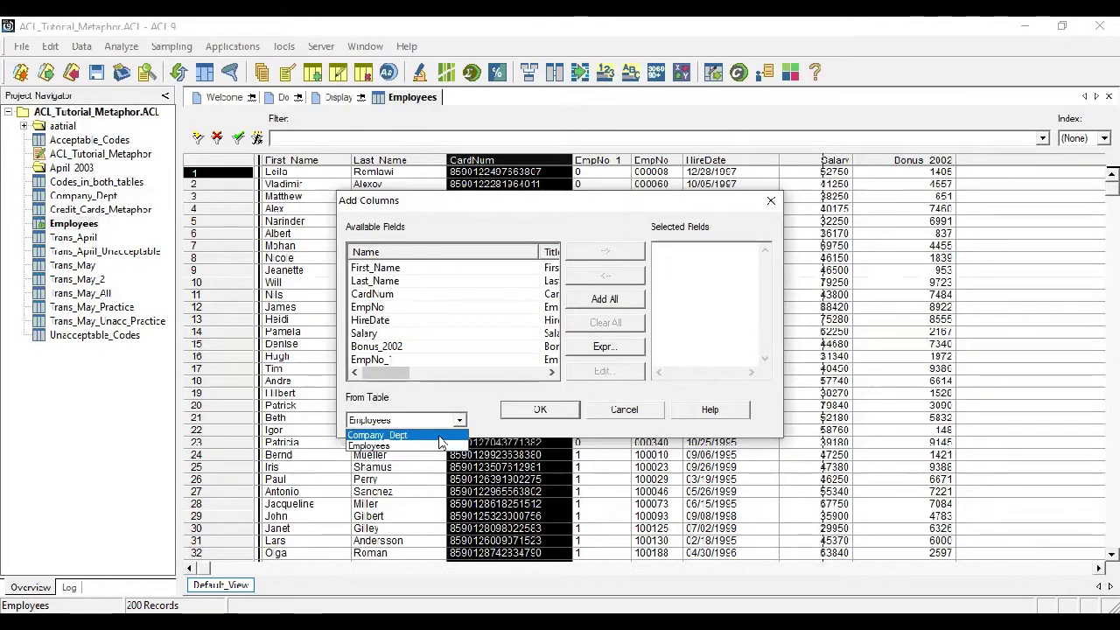
click(439, 435)
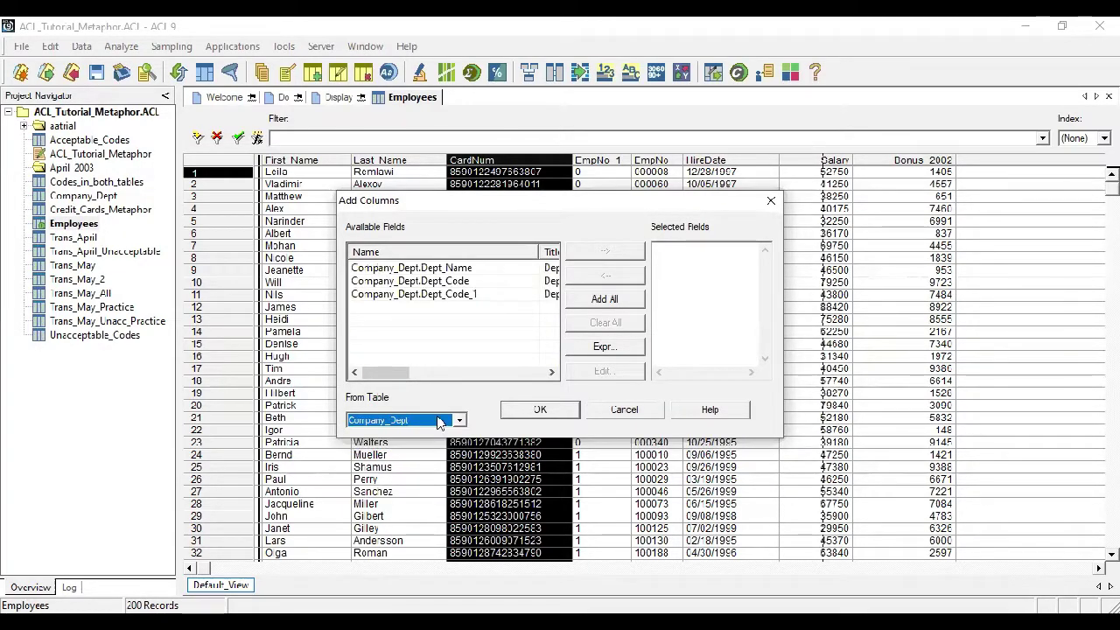
click(461, 271)
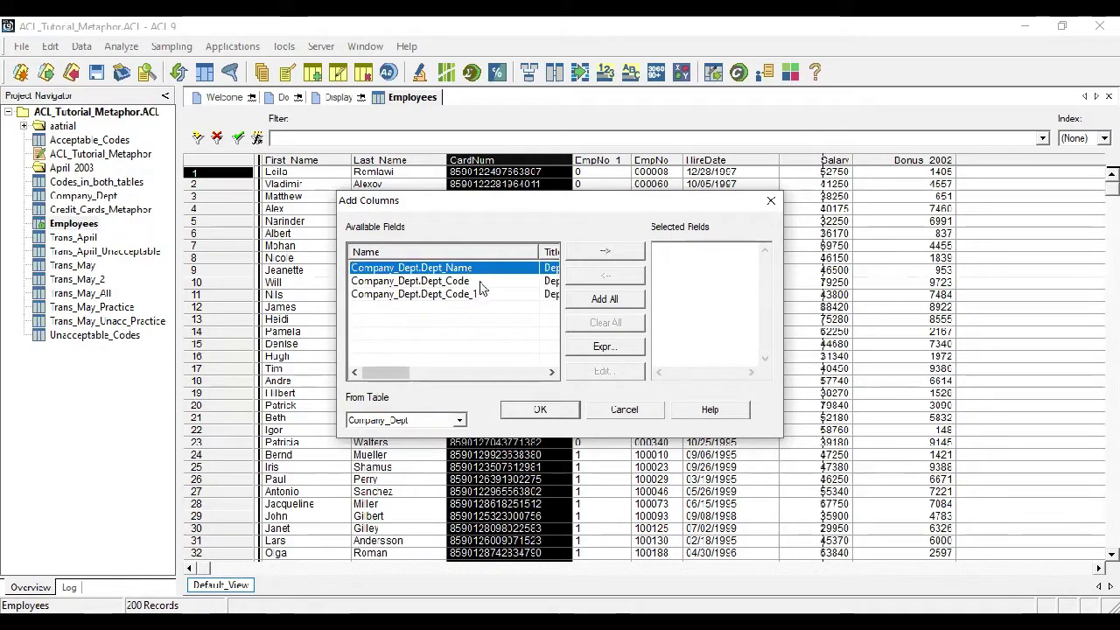
click(628, 253)
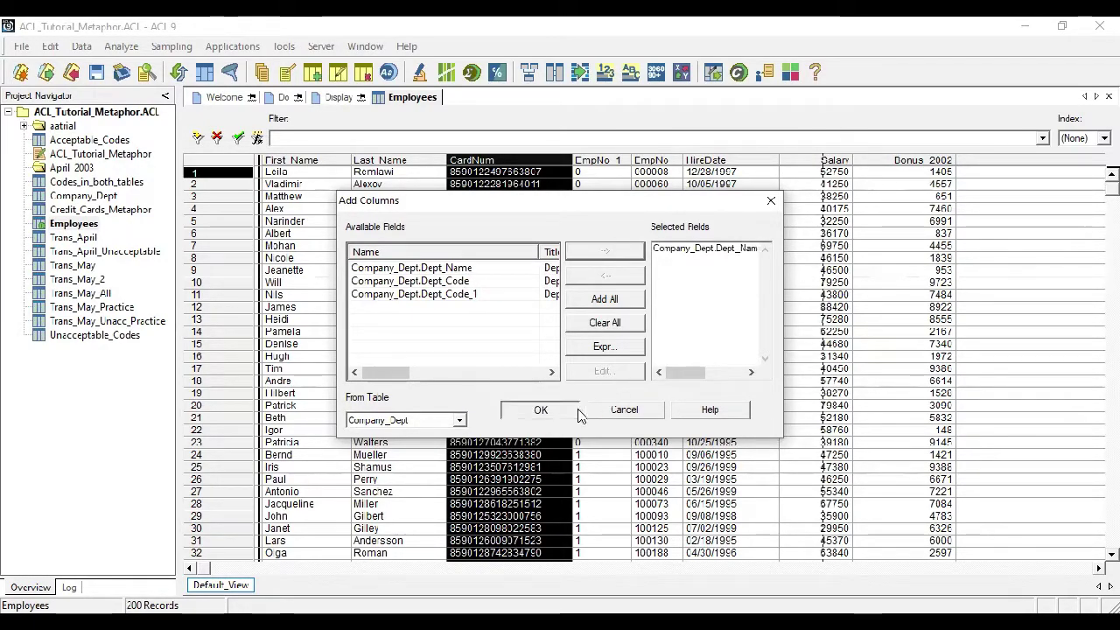
click(544, 409)
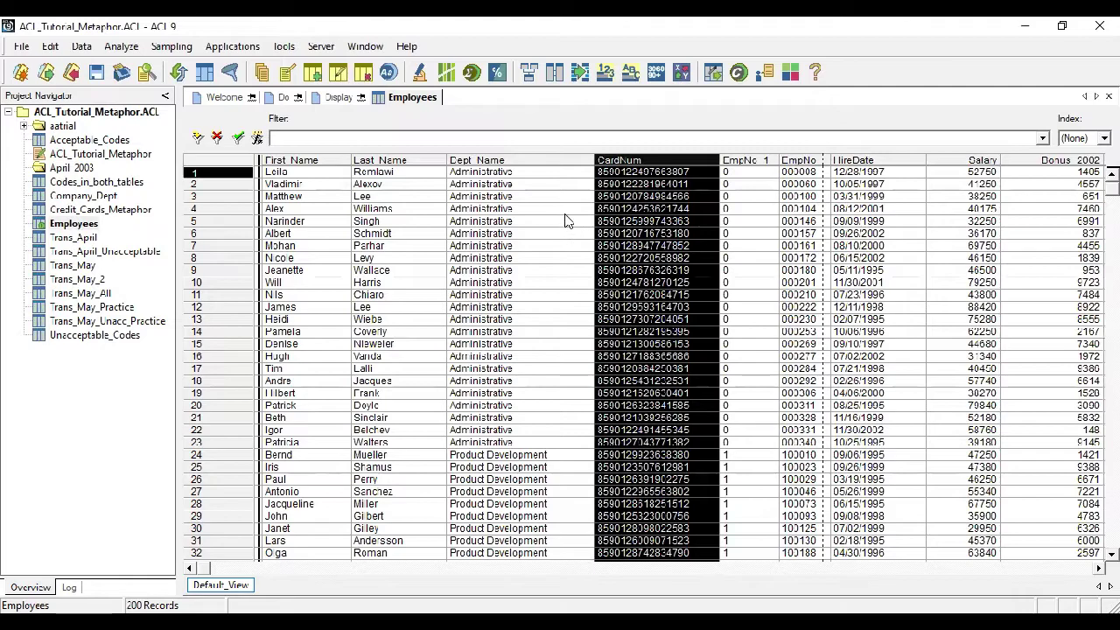
click(558, 160)
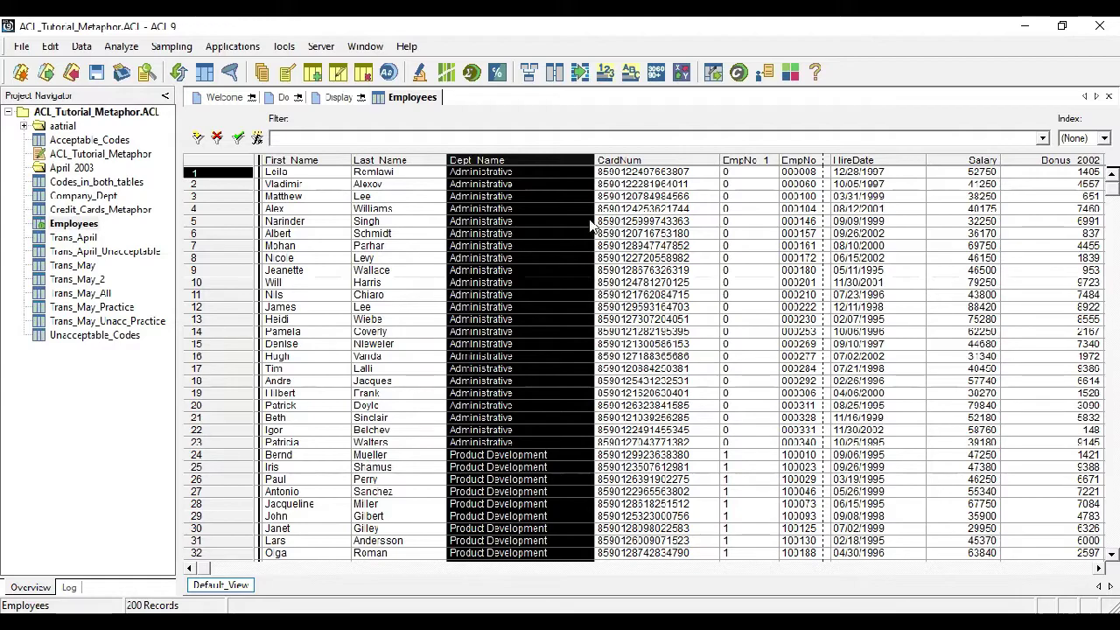
click(517, 171)
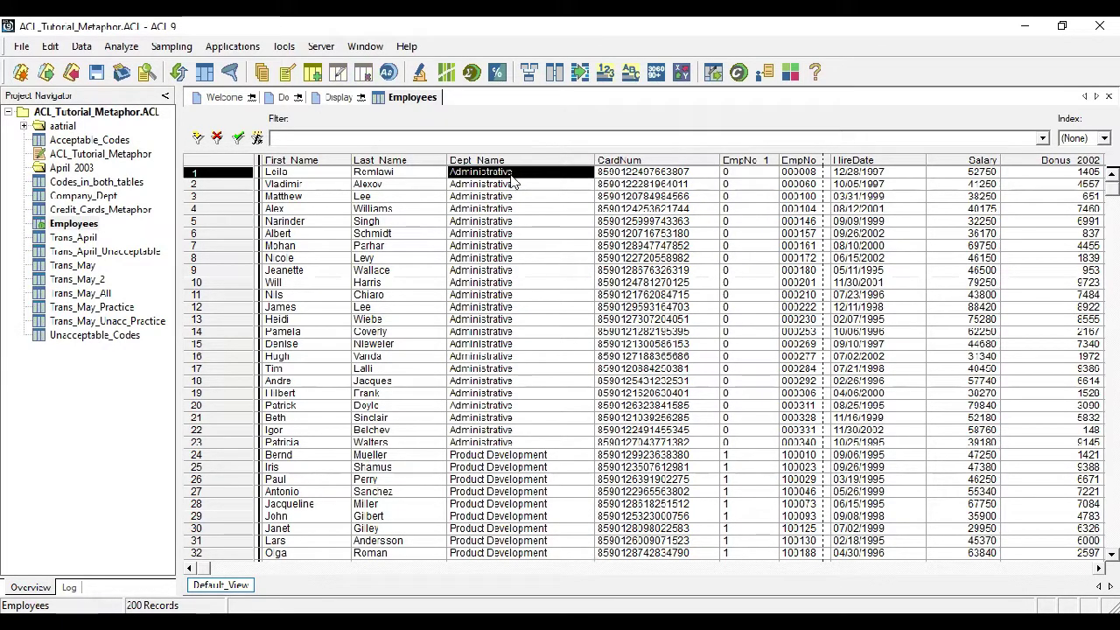
Start a field-based extraction from the Employees table and select First_Name, Last_Name and CardNum as the fields to extract
click(70, 226)
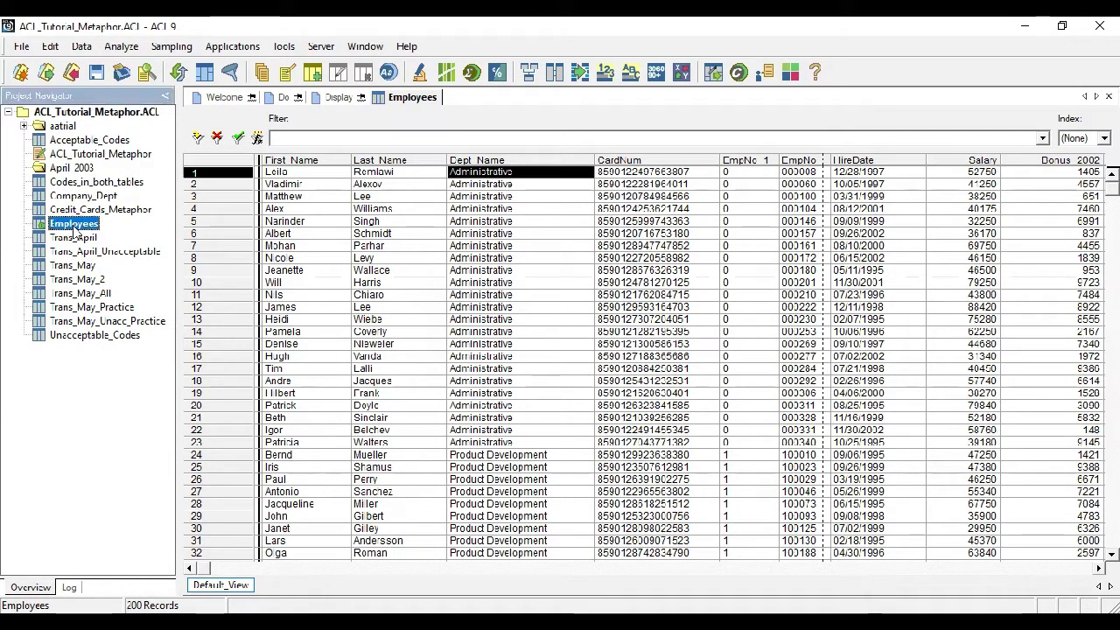
click(78, 48)
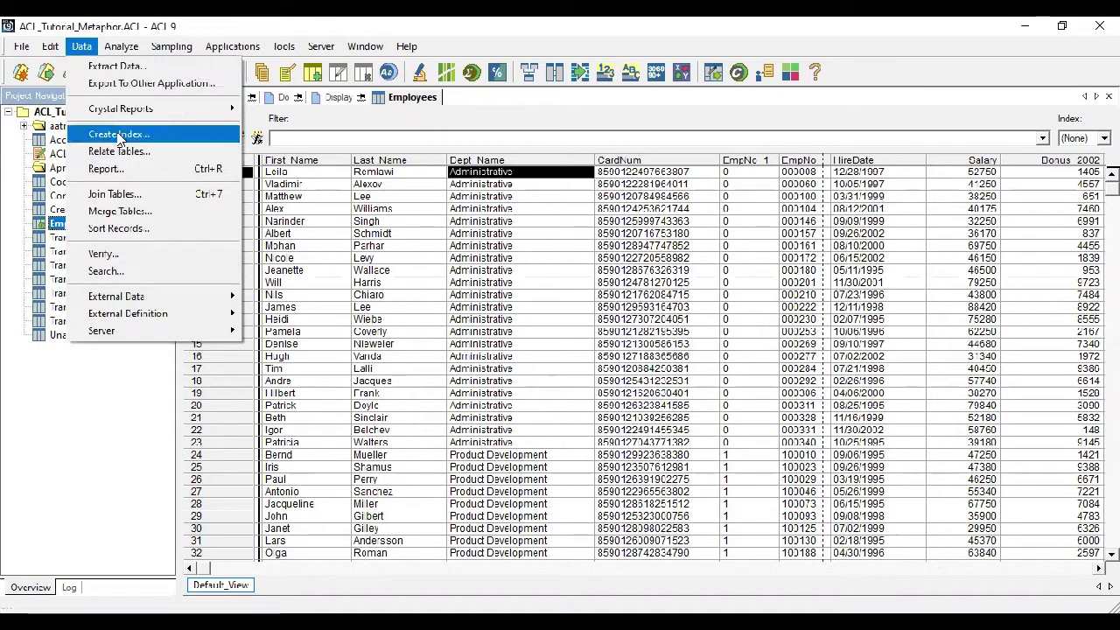
click(115, 68)
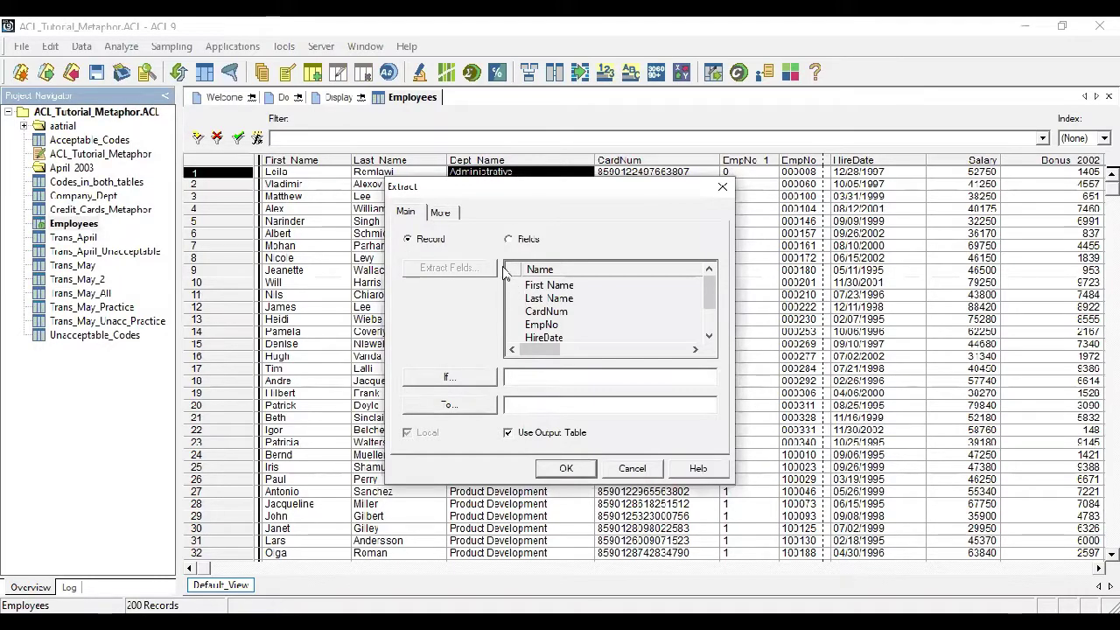
click(510, 240)
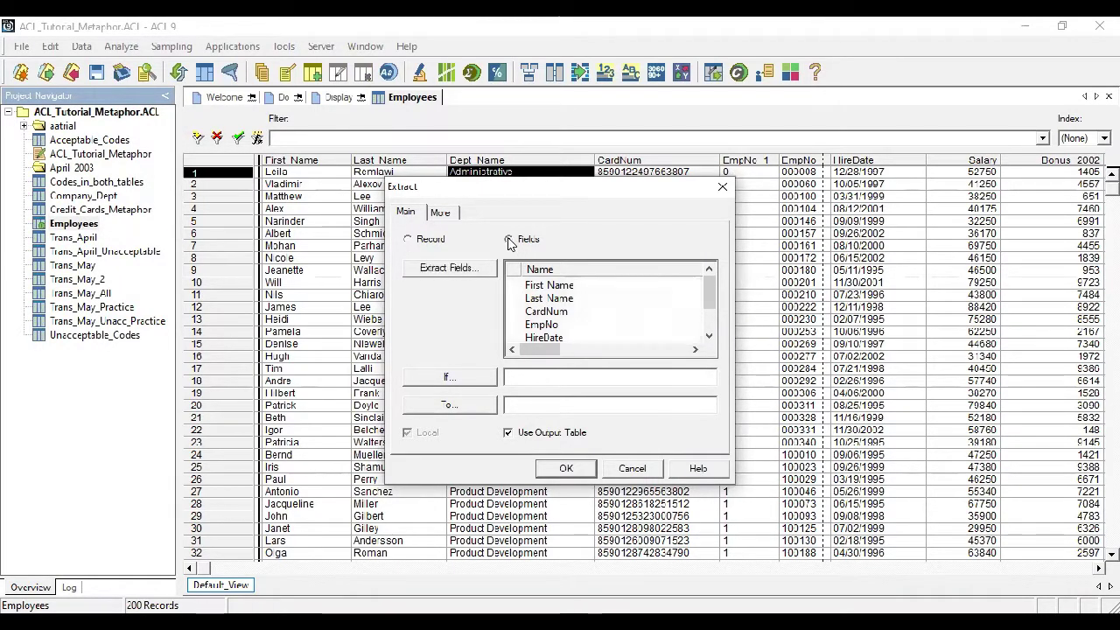
click(481, 269)
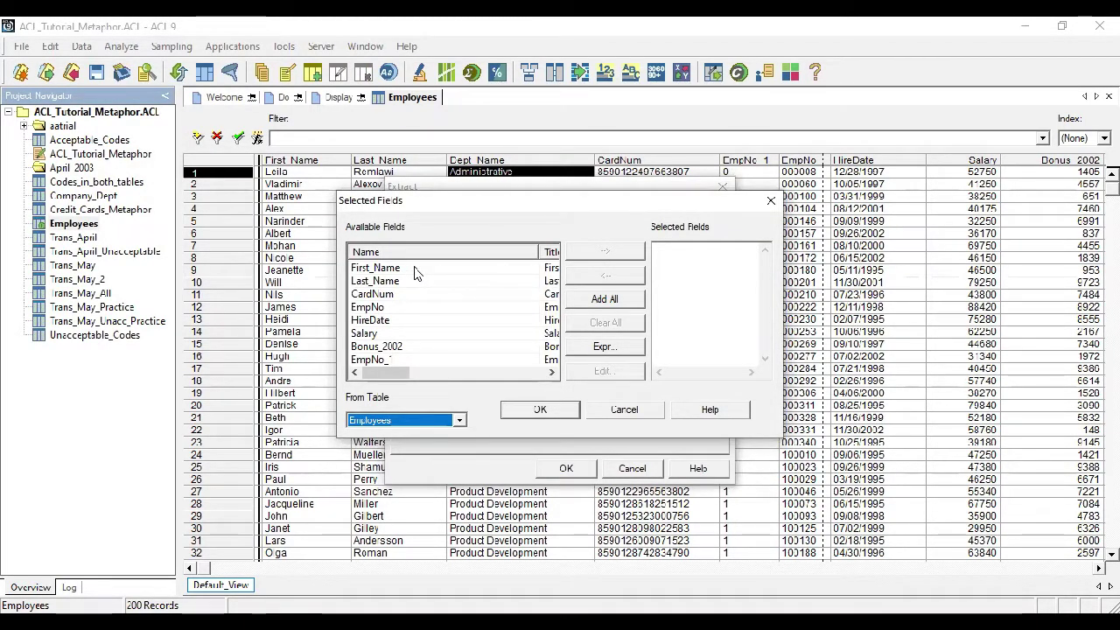
click(417, 268)
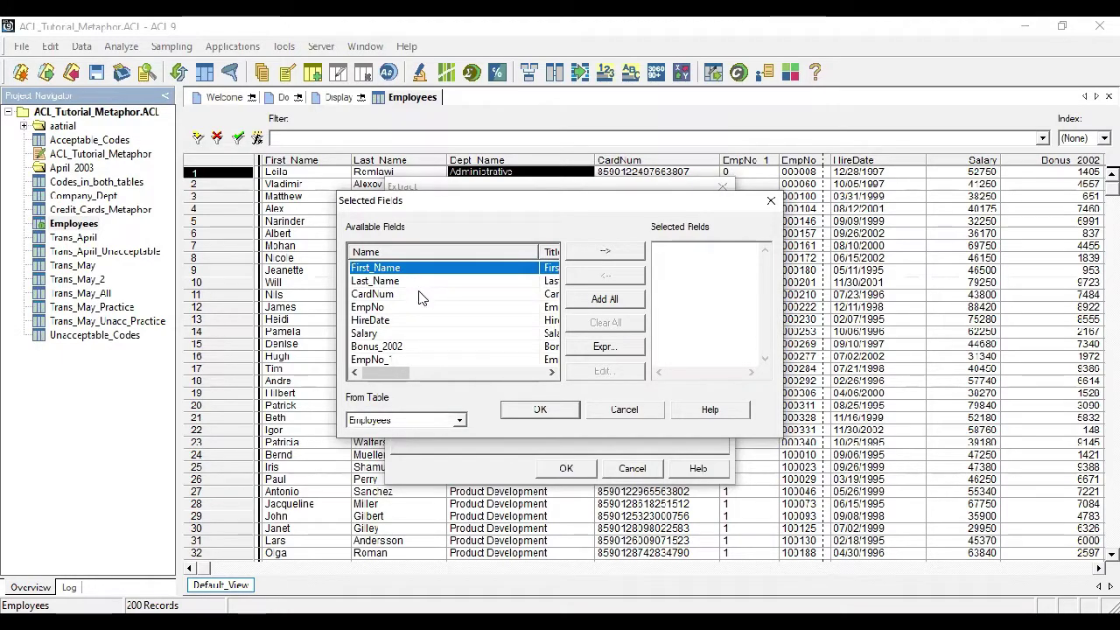
ctrl+click(420, 295)
ctrl+click(420, 281)
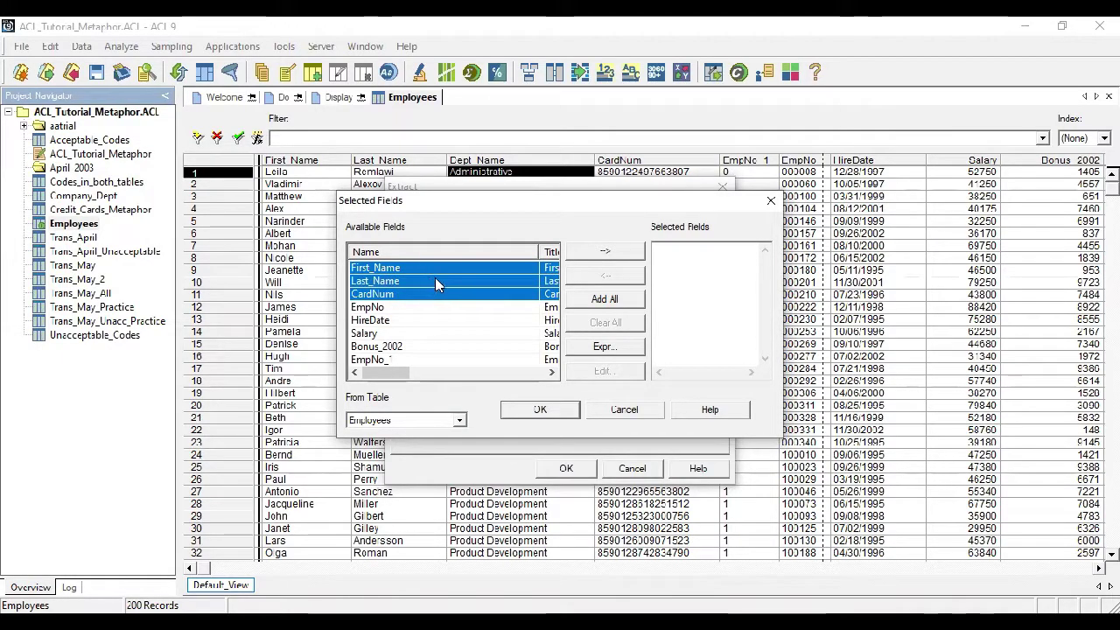
click(605, 252)
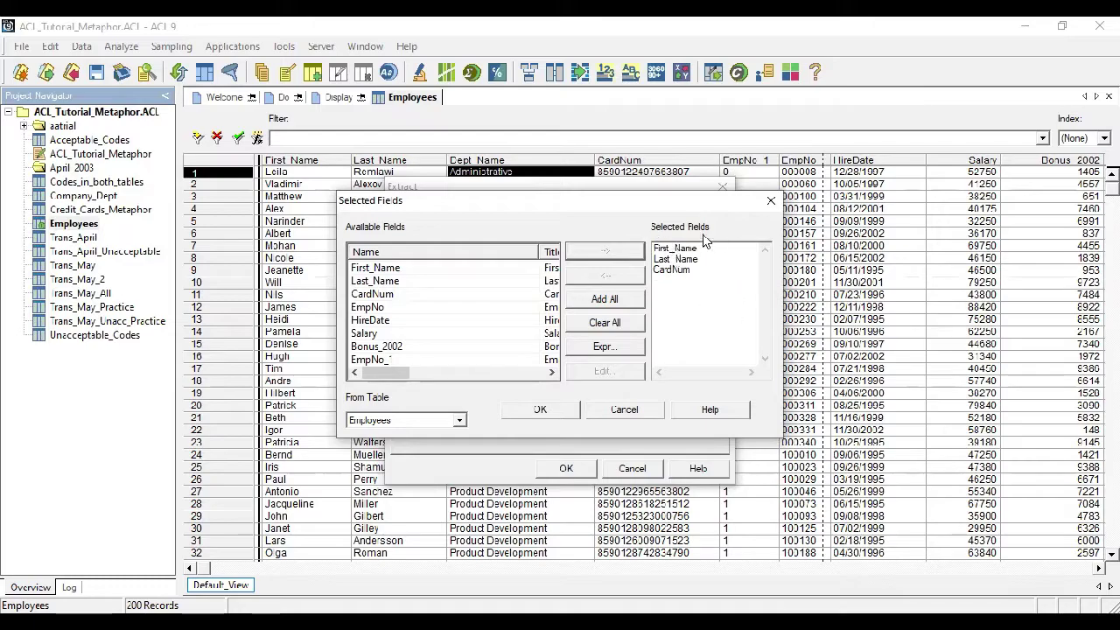
click(570, 418)
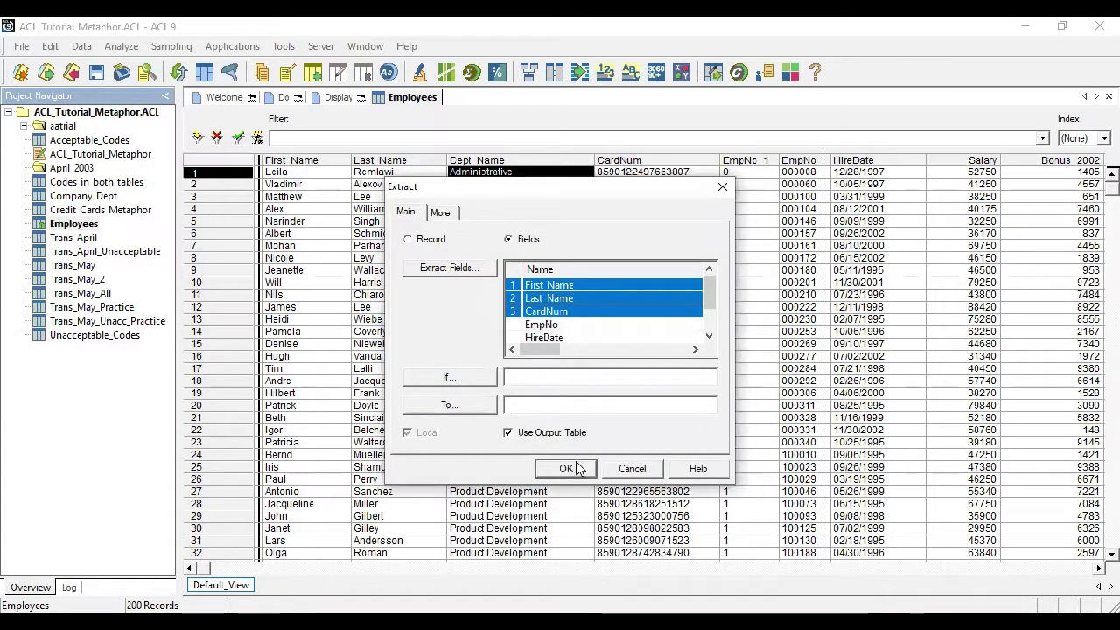
Add Dept_Name from the related Company_Dept table to the fields to extract
click(473, 266)
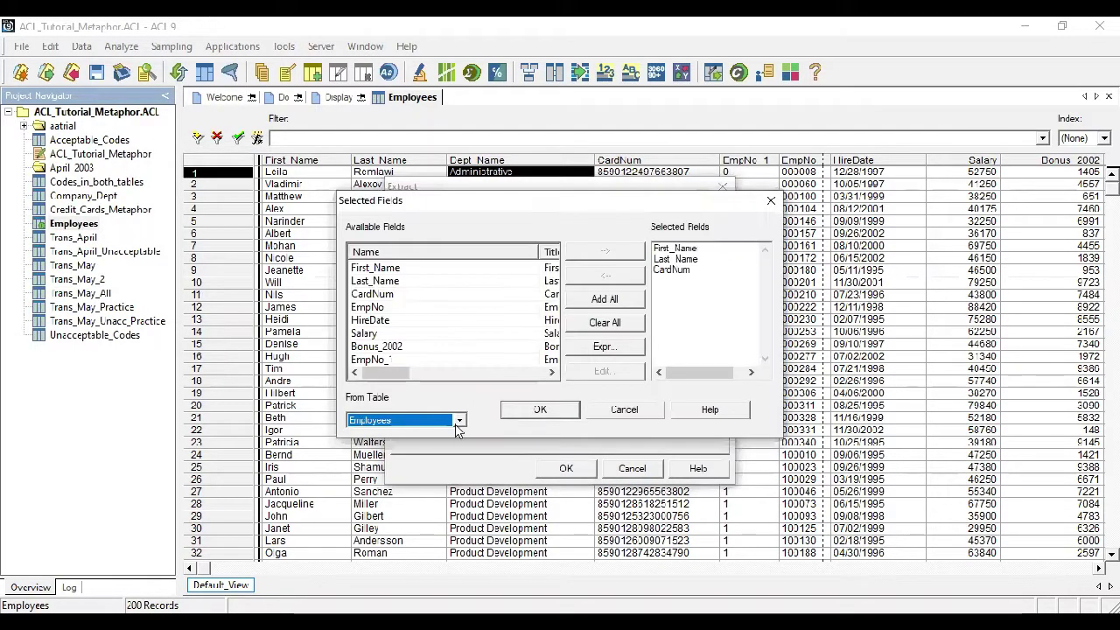
click(459, 422)
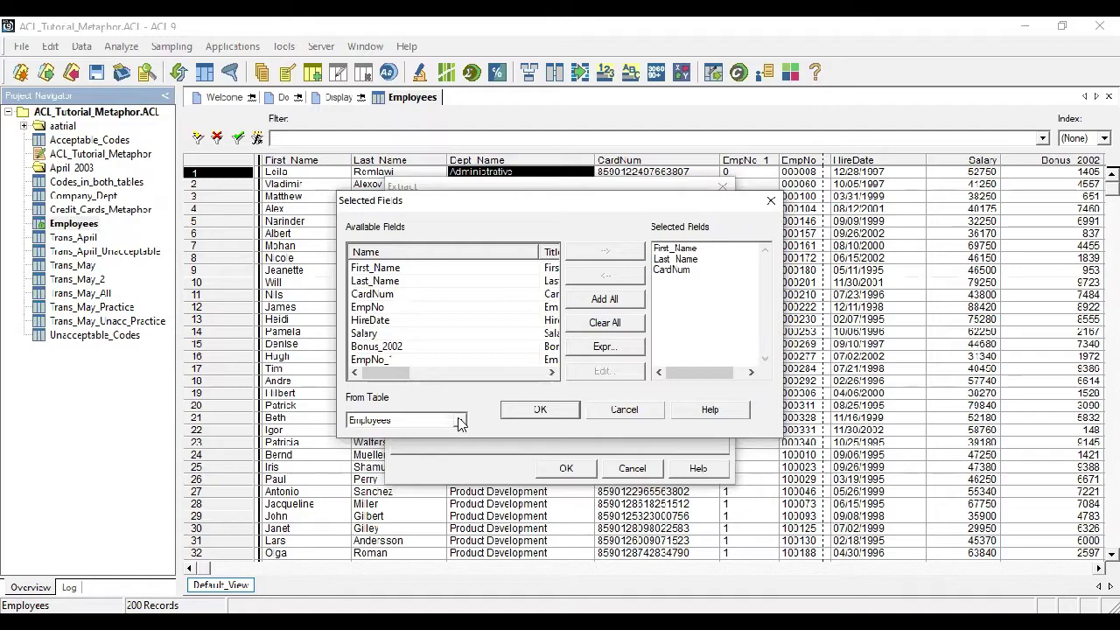
click(461, 422)
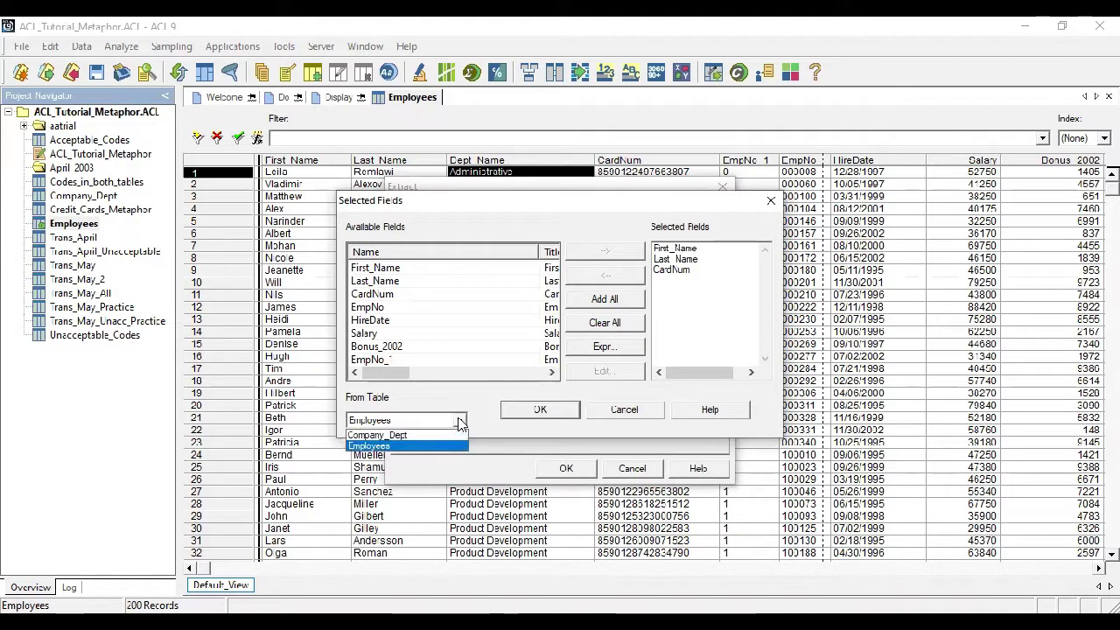
click(454, 436)
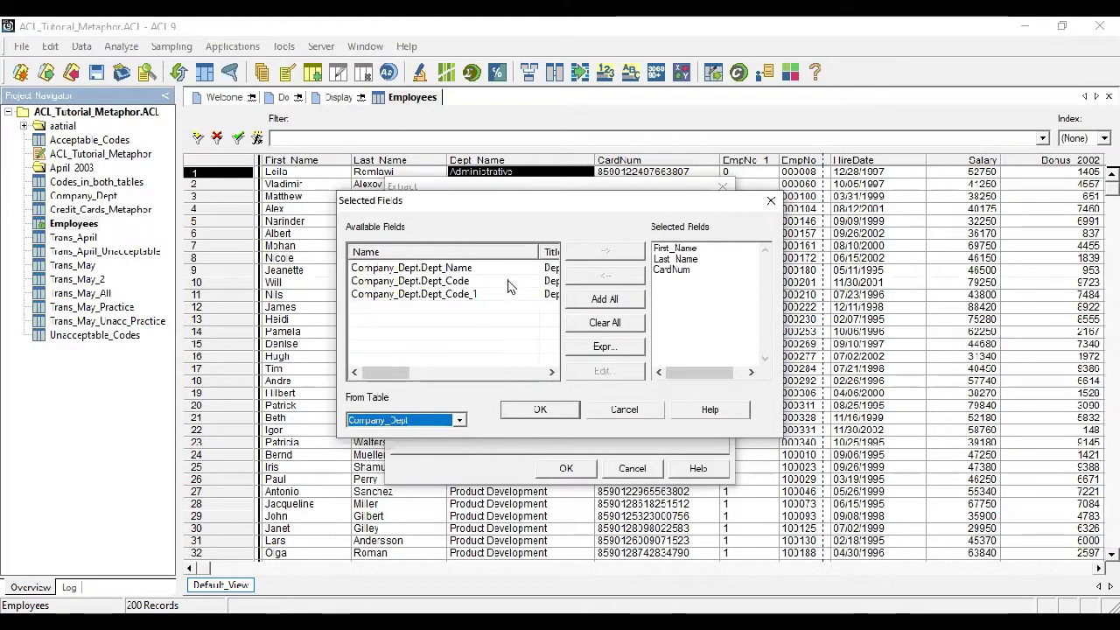
click(471, 270)
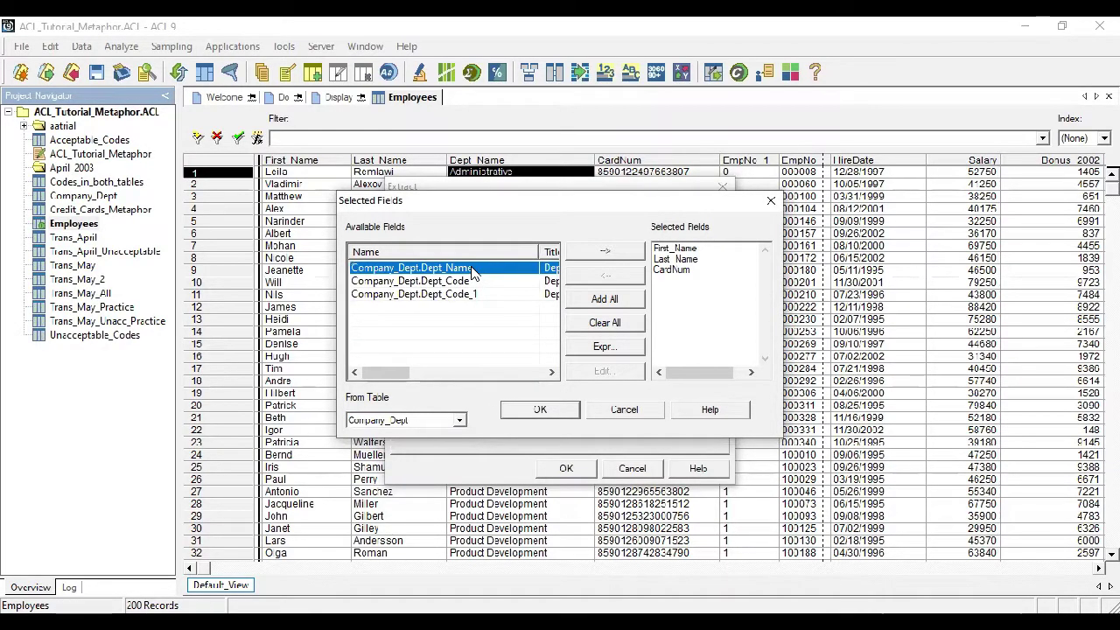
click(605, 253)
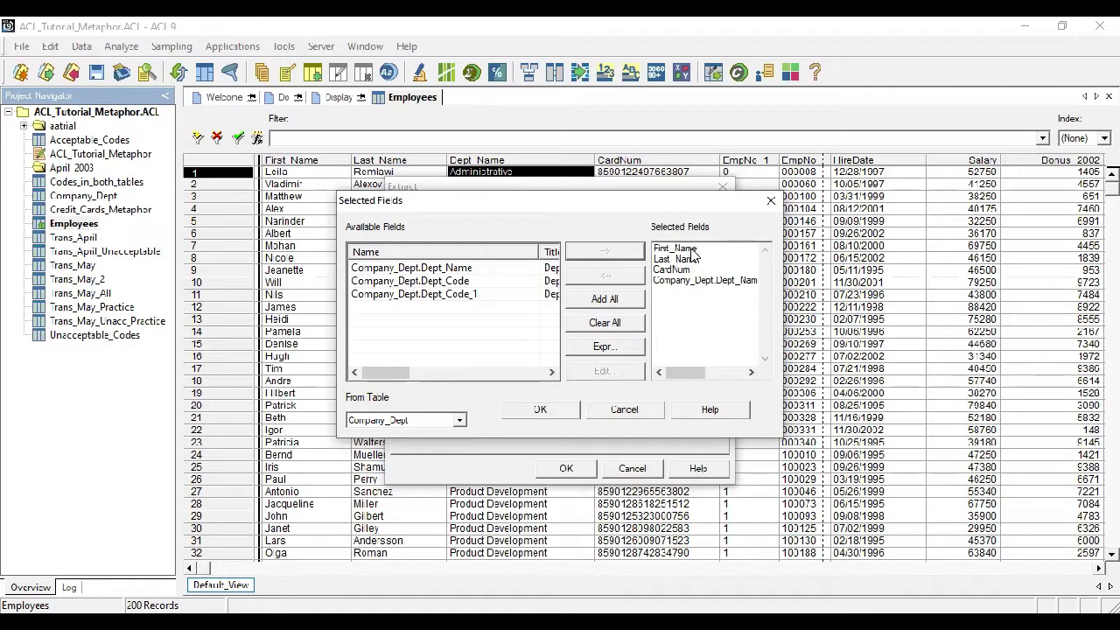
click(557, 411)
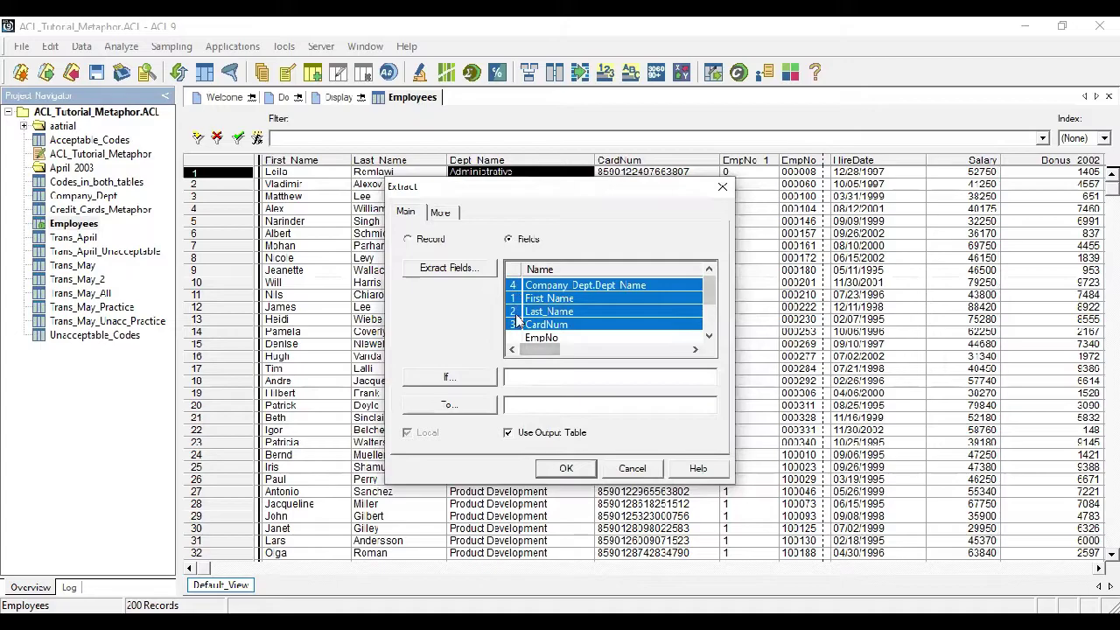
Extract the chosen fields to a new table named Employees_Dept and save the changes to Employees
click(544, 405)
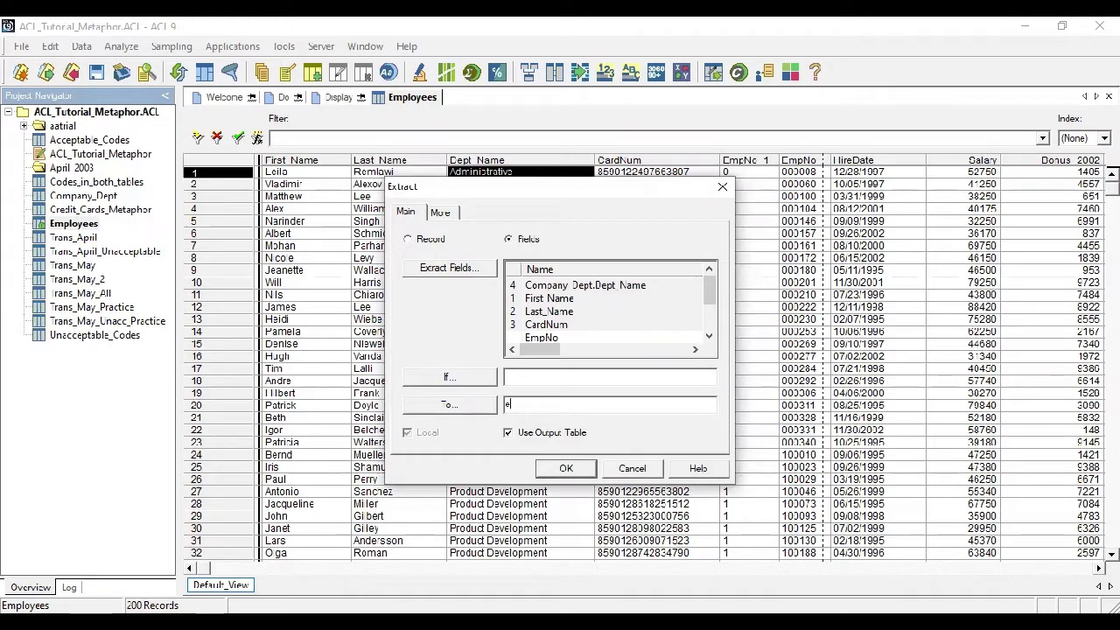
text(Employees_Dept)
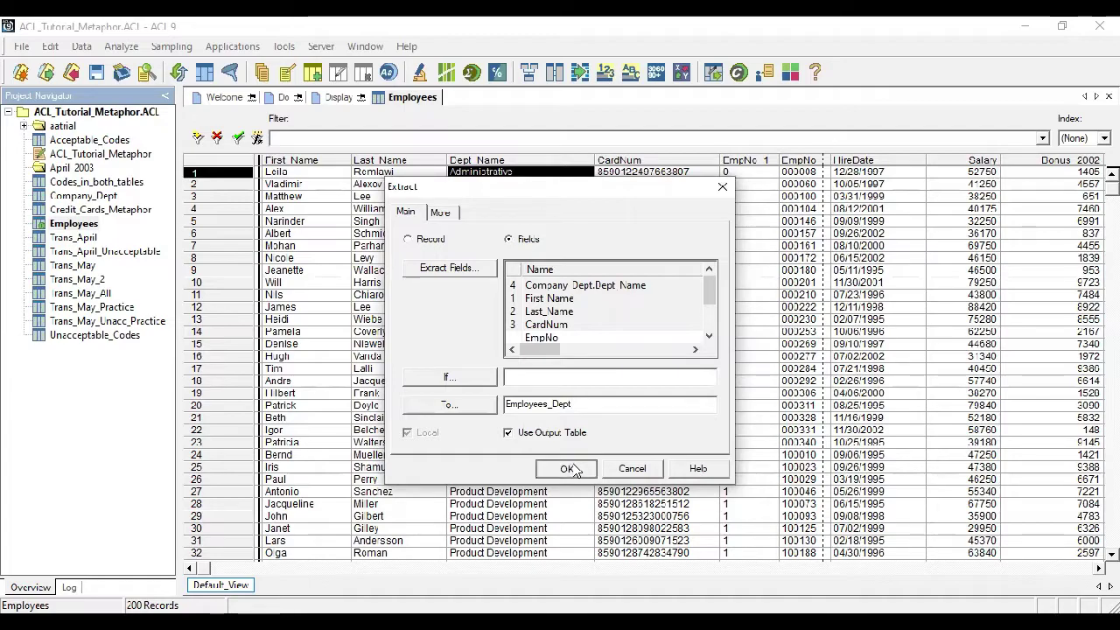
click(568, 469)
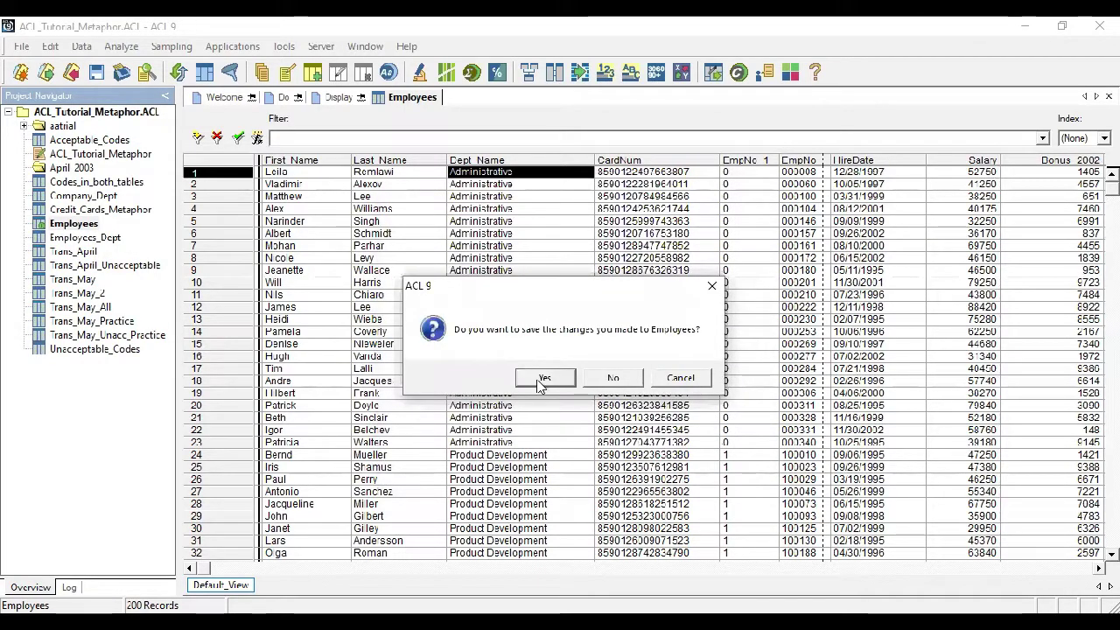
click(542, 379)
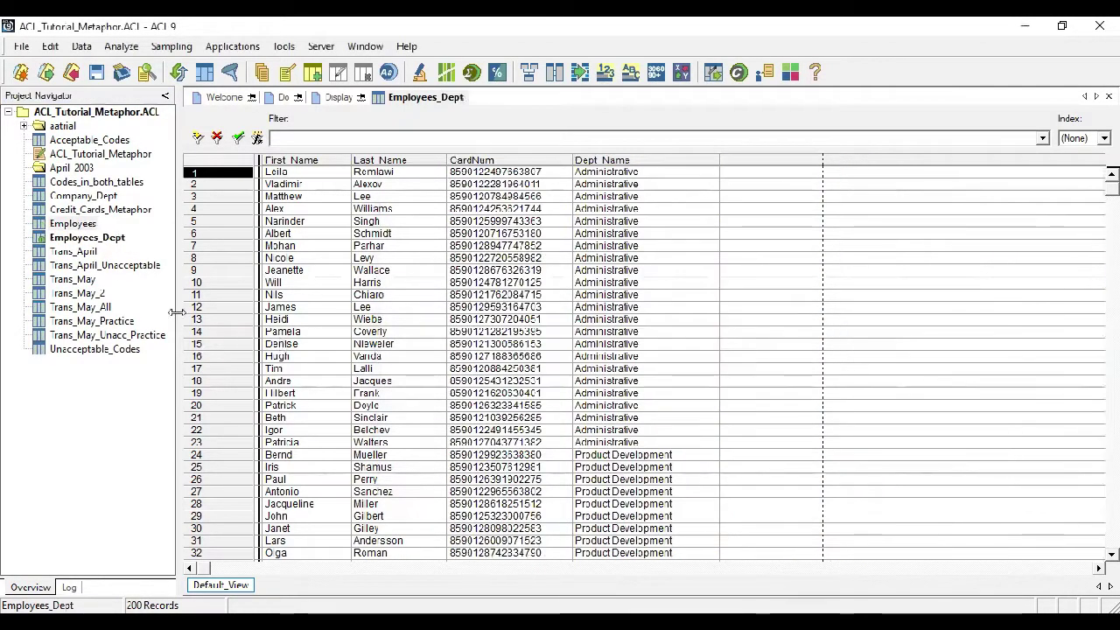
Check the length of the CardNum field in the Employees_Dept table layout, then close the layout
click(101, 241)
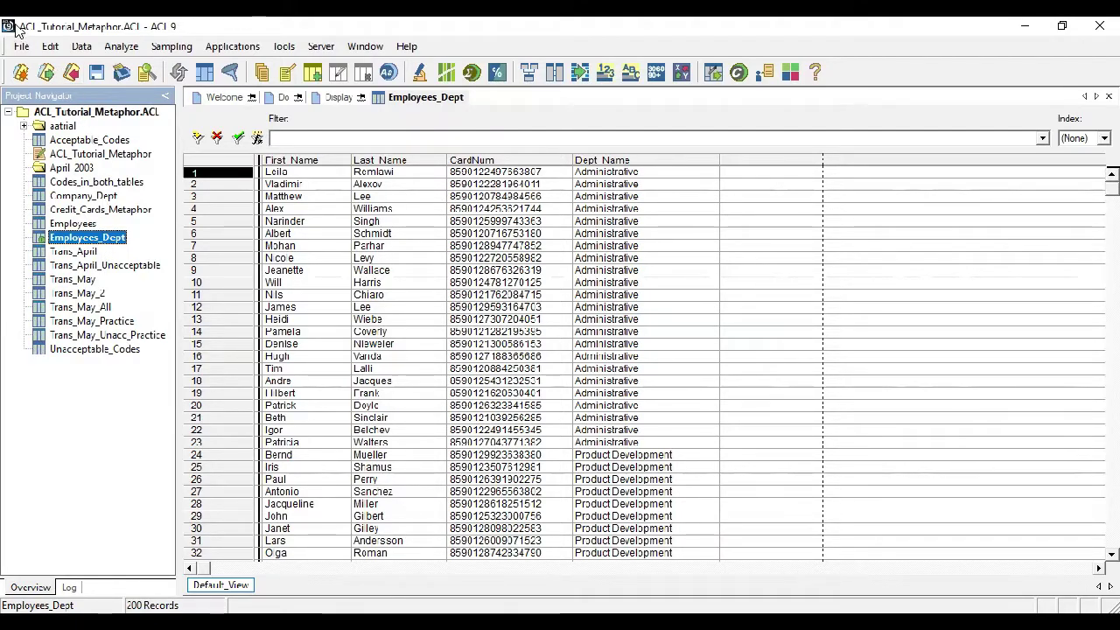
click(50, 45)
click(79, 176)
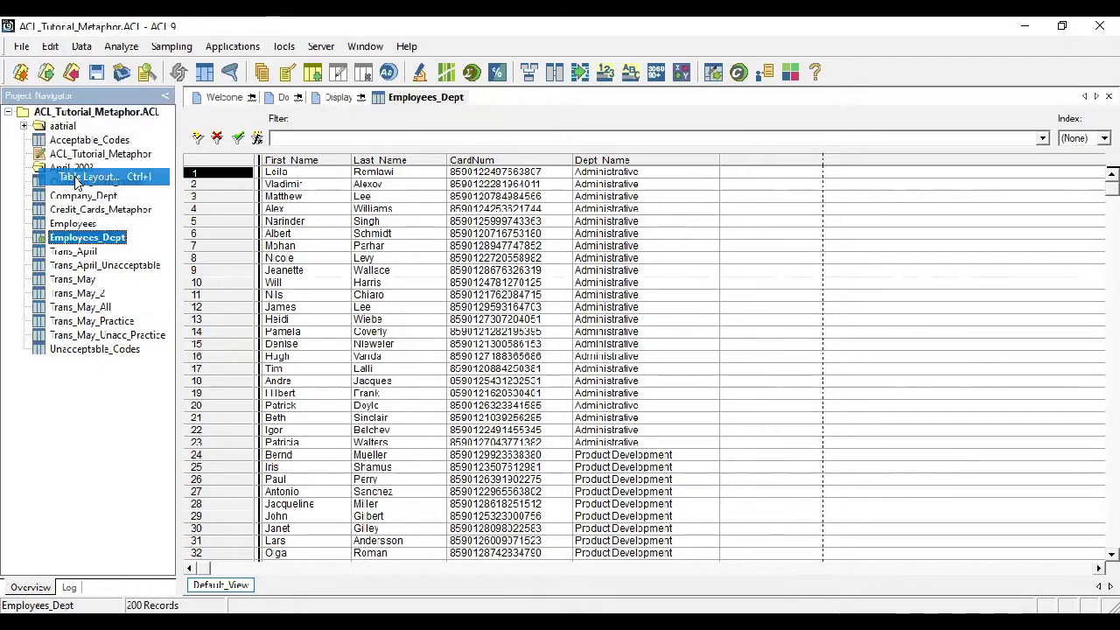
click(144, 173)
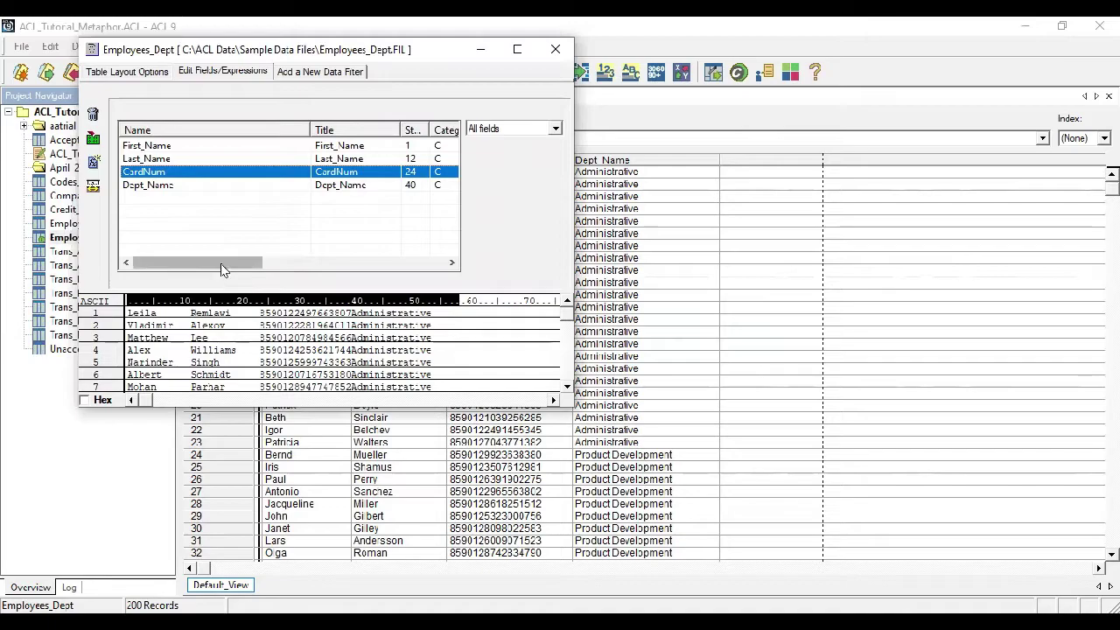
drag(222, 262, 277, 263)
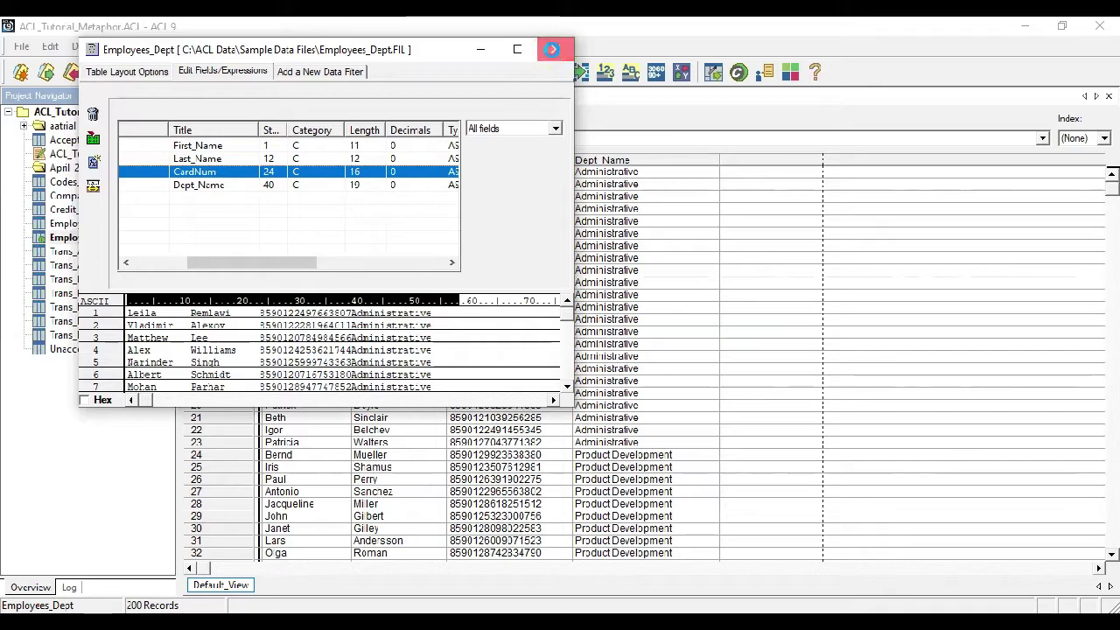
click(552, 50)
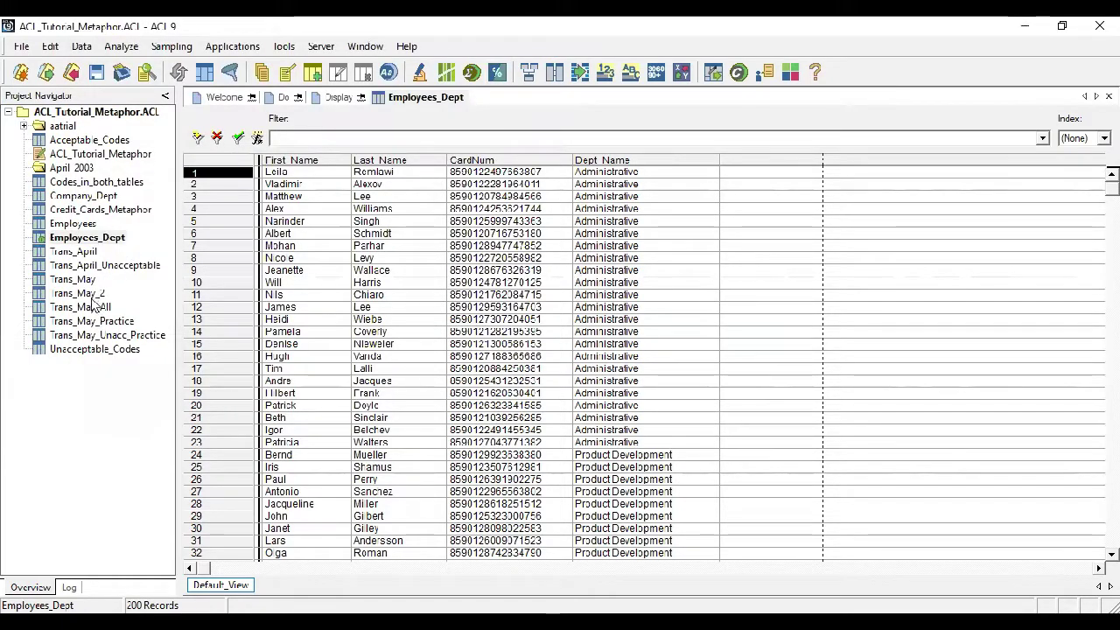
Open the Trans_May_Unacc_Practice table and check the length of its CARDNUM field in the table layout
click(96, 338)
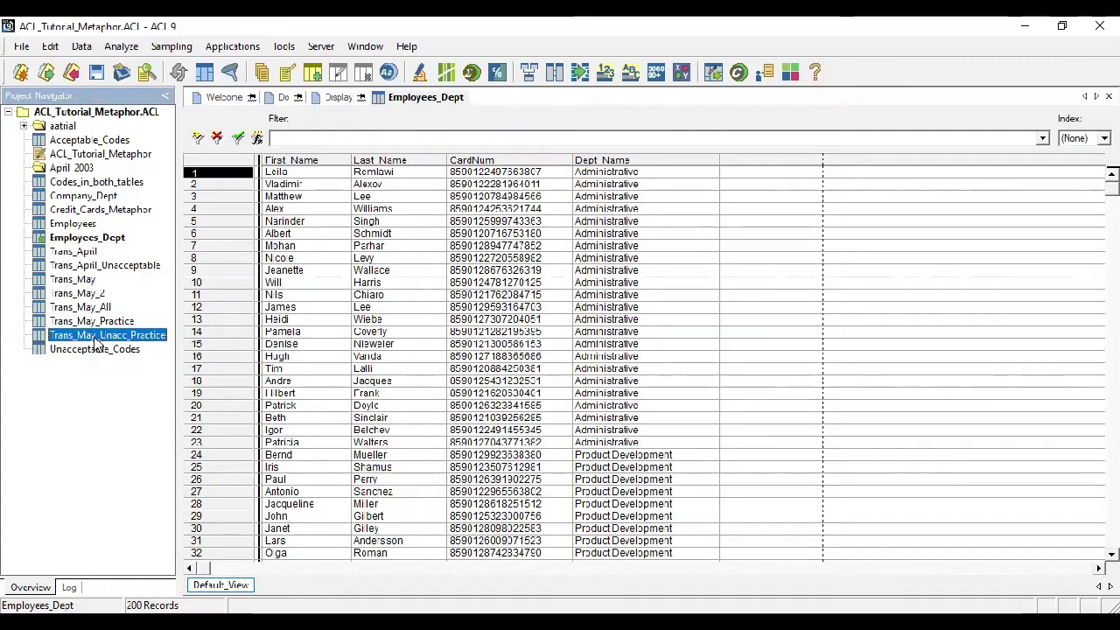
double_click(96, 340)
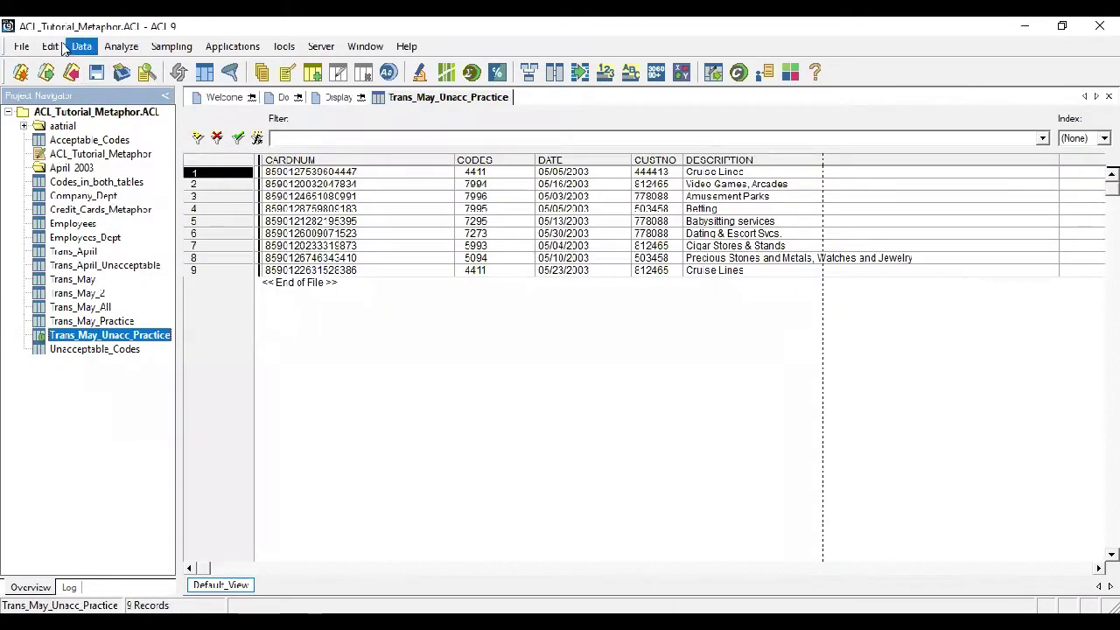
click(49, 46)
click(85, 180)
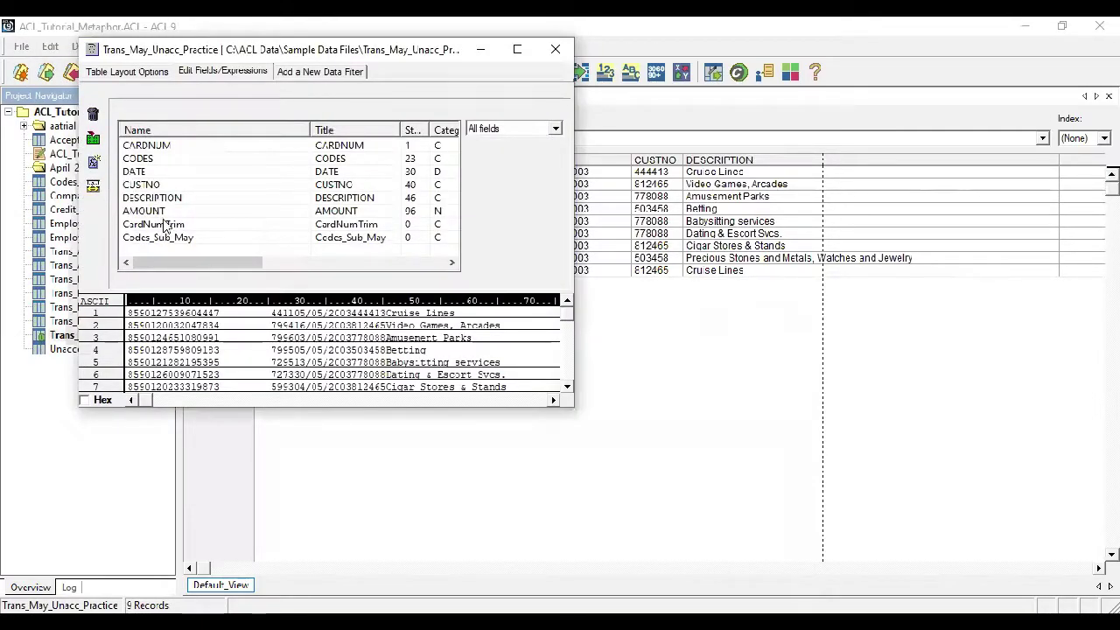
click(166, 148)
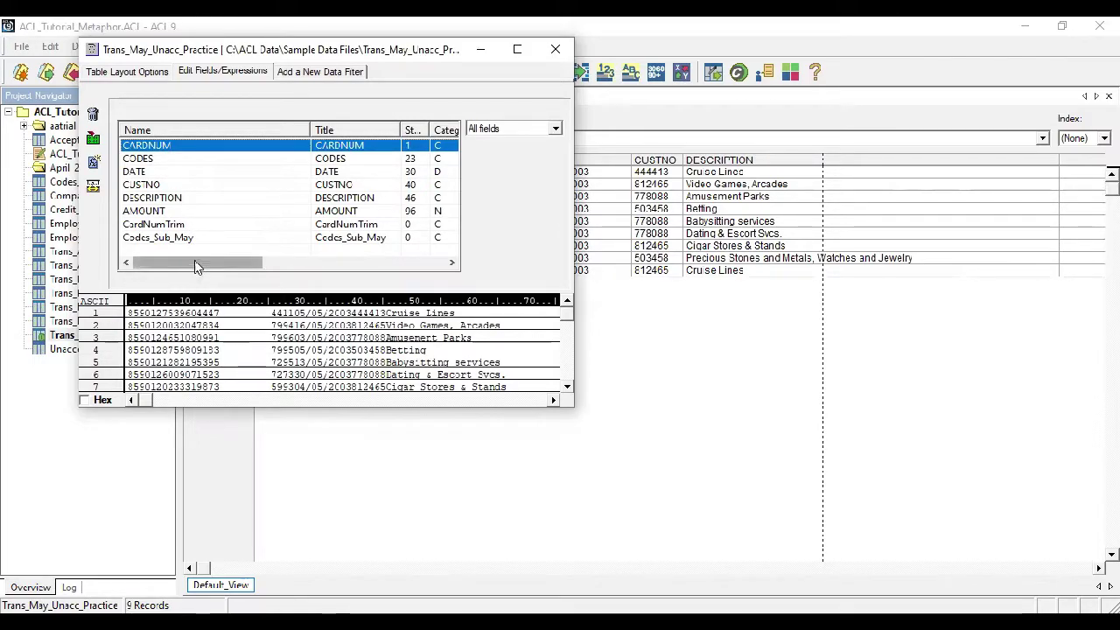
drag(219, 266, 282, 263)
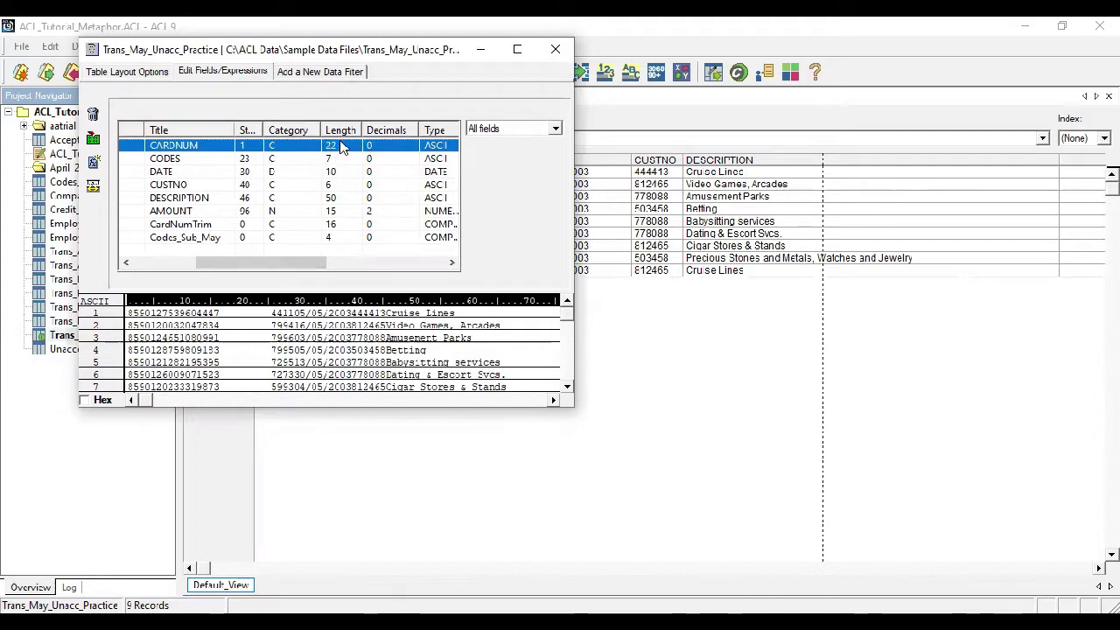
drag(307, 263, 230, 267)
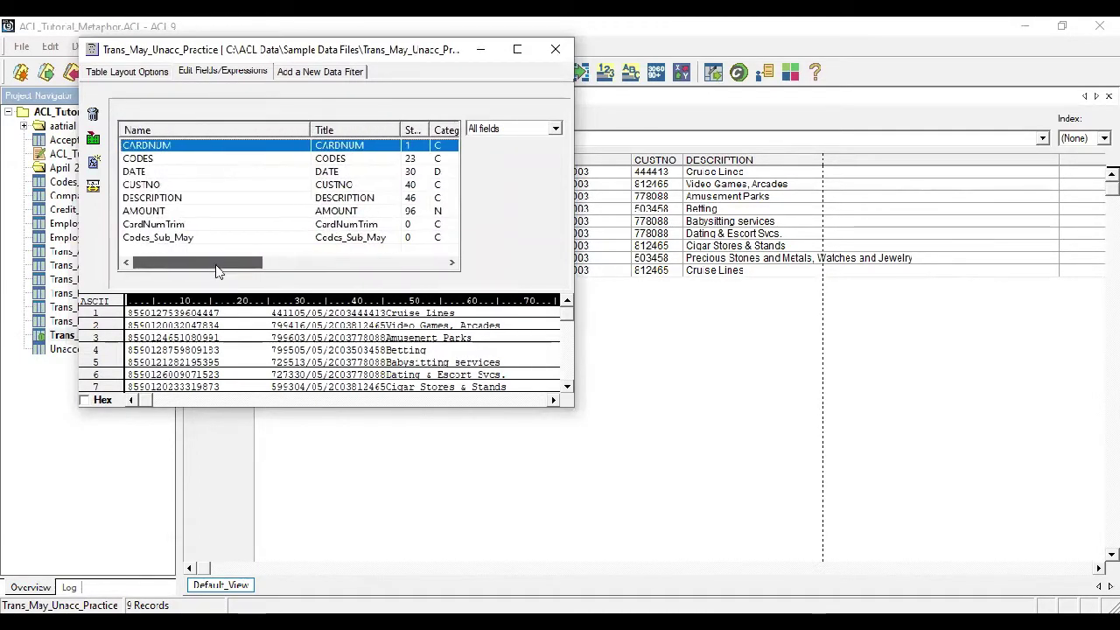
Create a computed field named CardNumTrim with the default value SUBSTR(ALLTRIM(CARDNUM),1,16) and accept it into the table layout
click(94, 165)
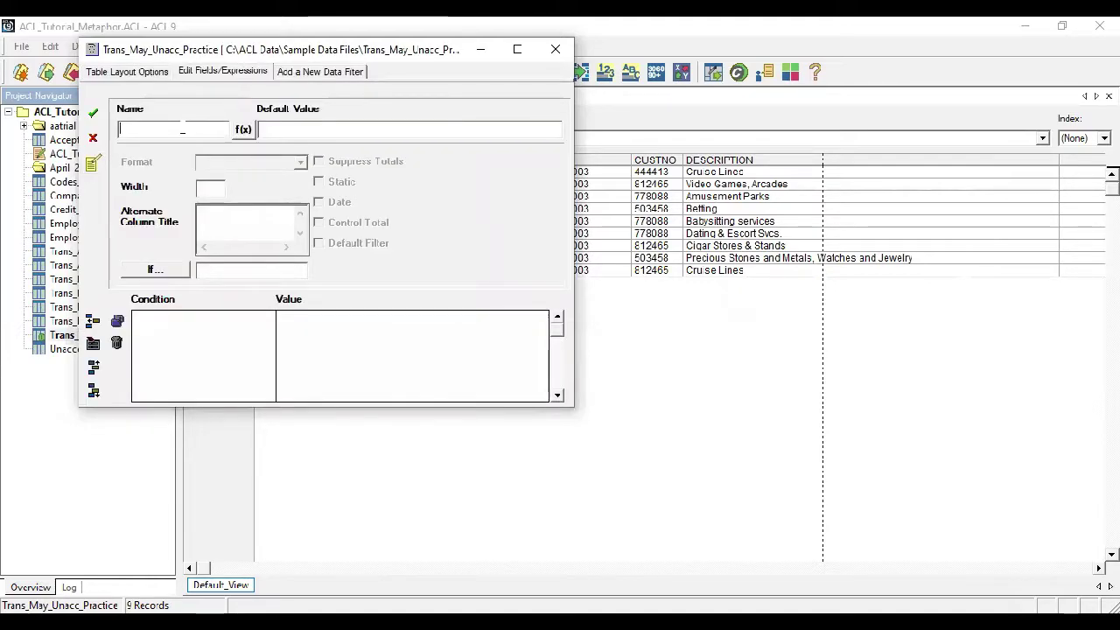
text(CardN)
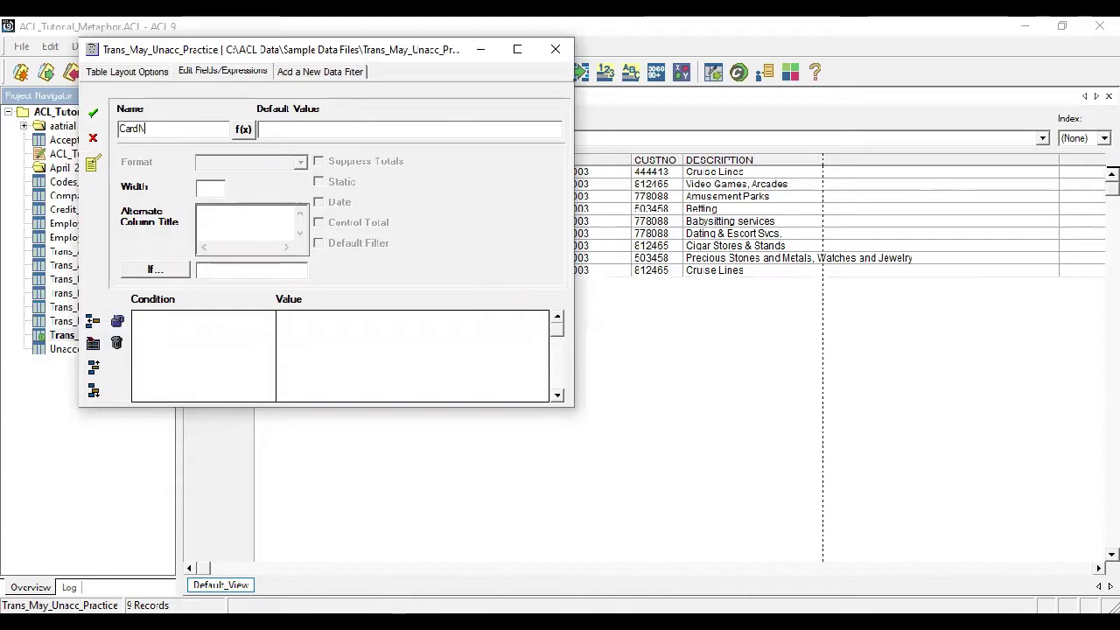
text(umR)
text(Trim)
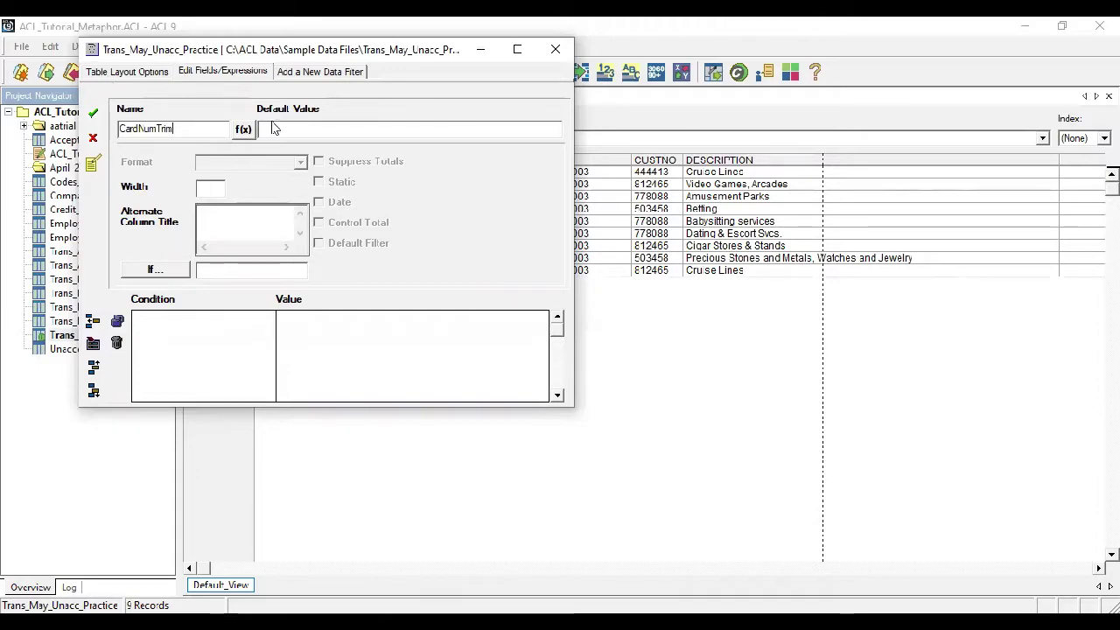
text(SUBSTR(ALLTRIM)
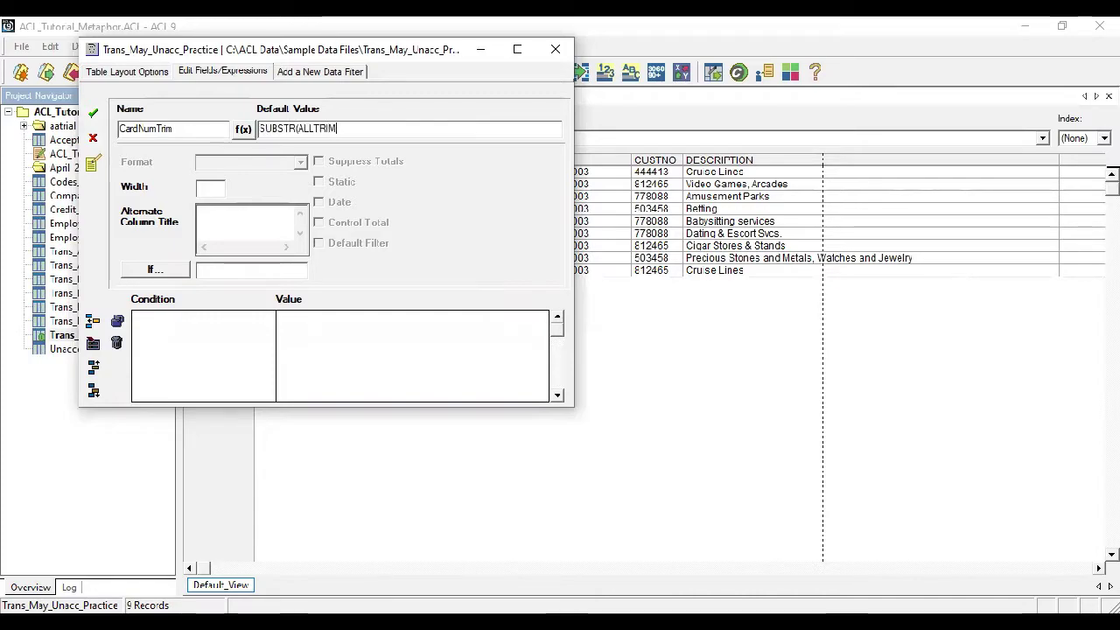
text((CARDNUM)
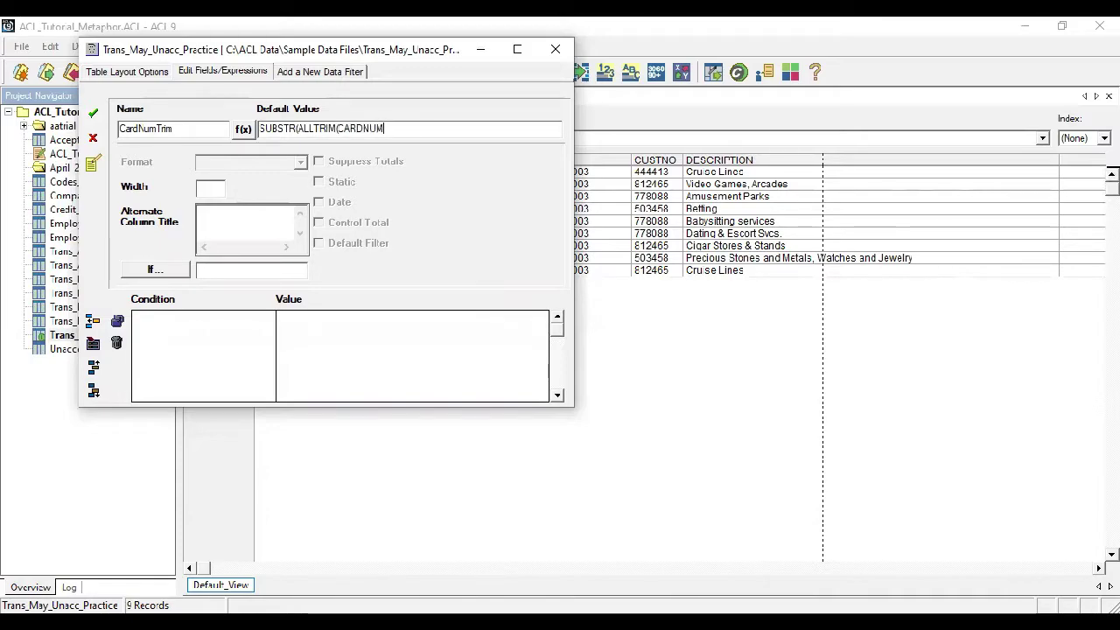
text(),1,16)
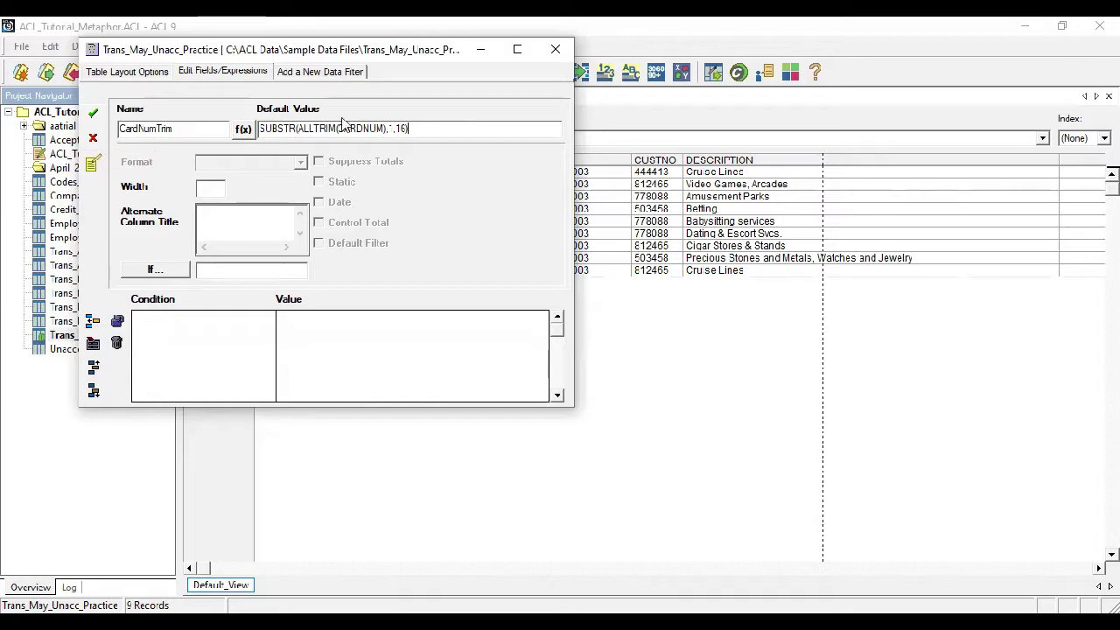
click(564, 58)
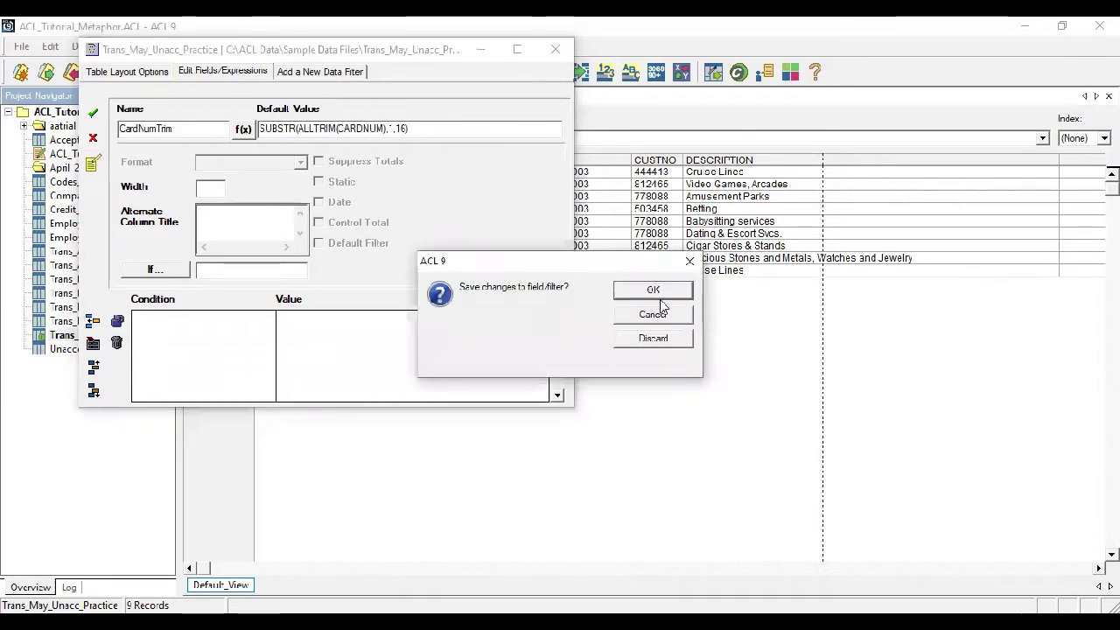
click(652, 315)
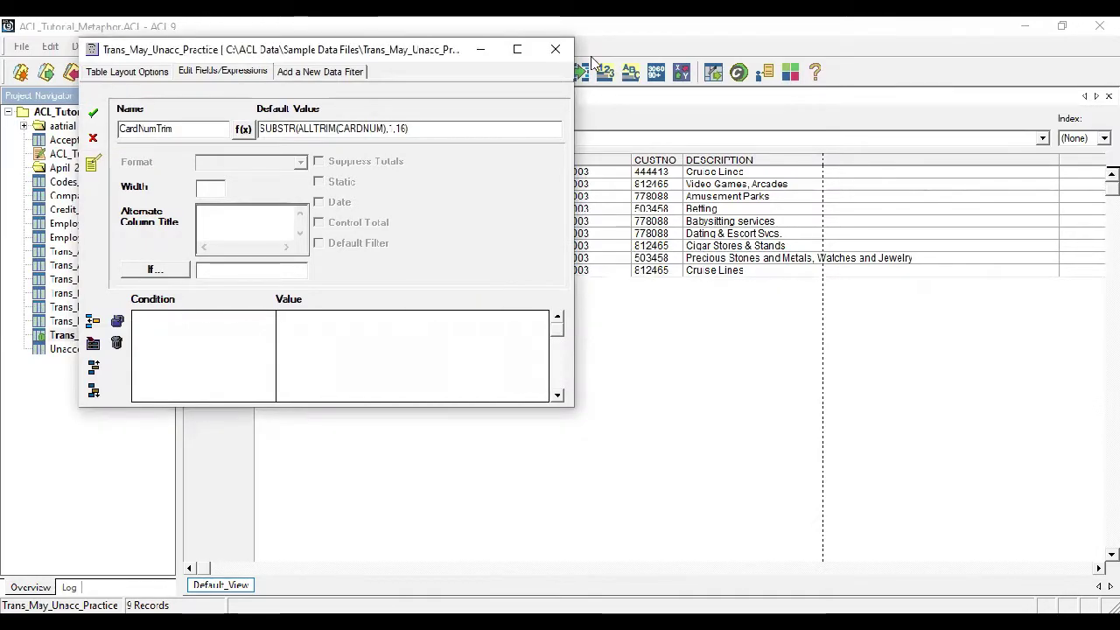
click(93, 140)
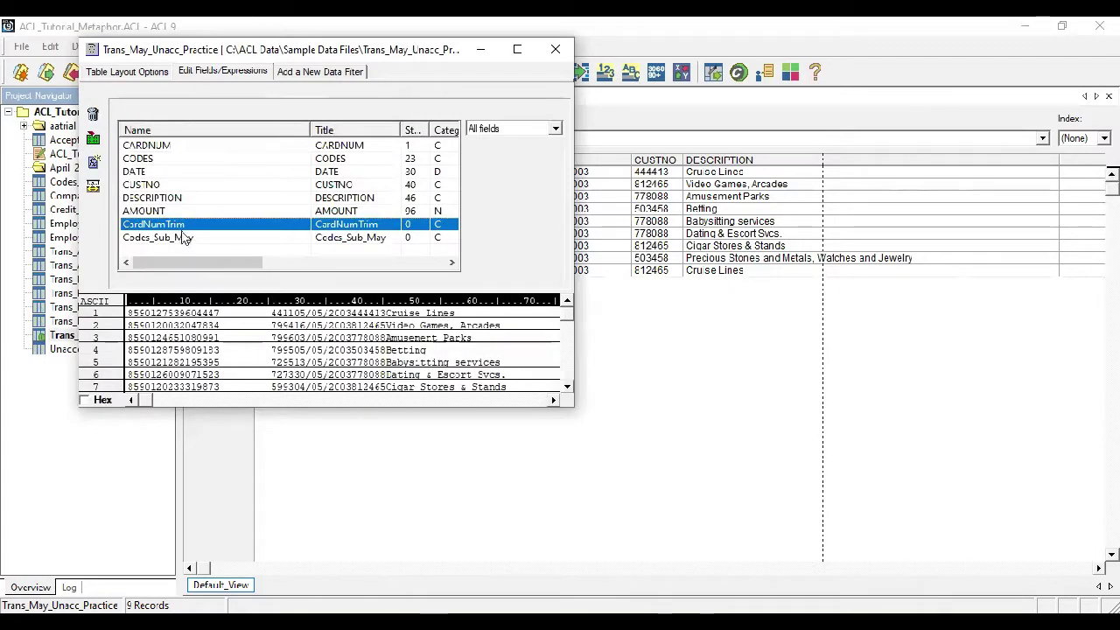
Compare the lengths of the CardNumTrim and CARDNUM fields, then close the table layout
drag(215, 267, 293, 262)
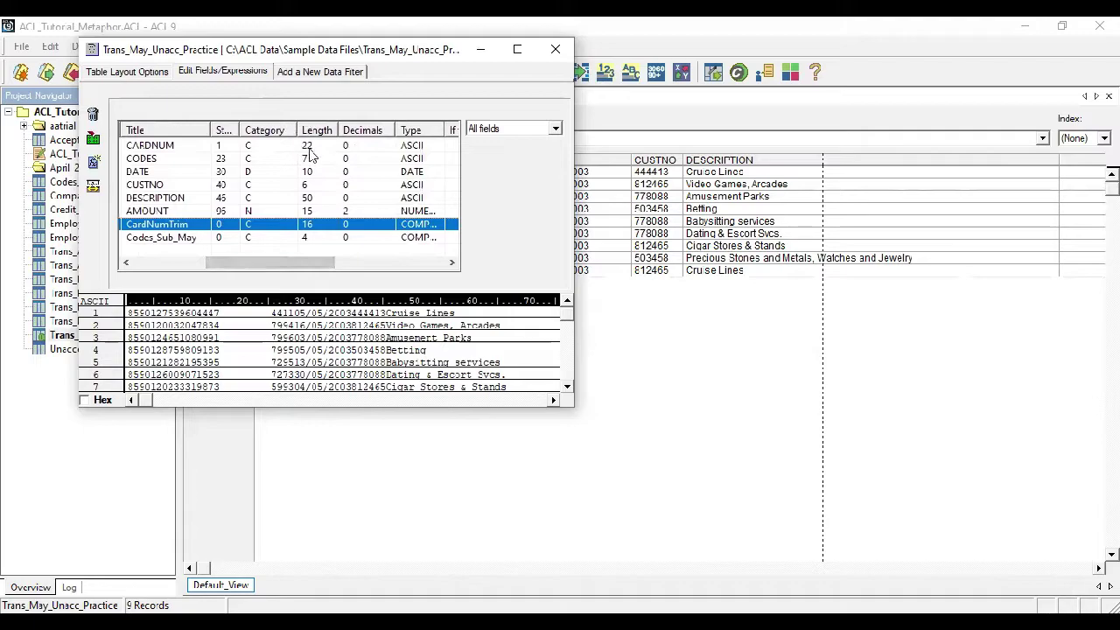
drag(307, 265, 206, 262)
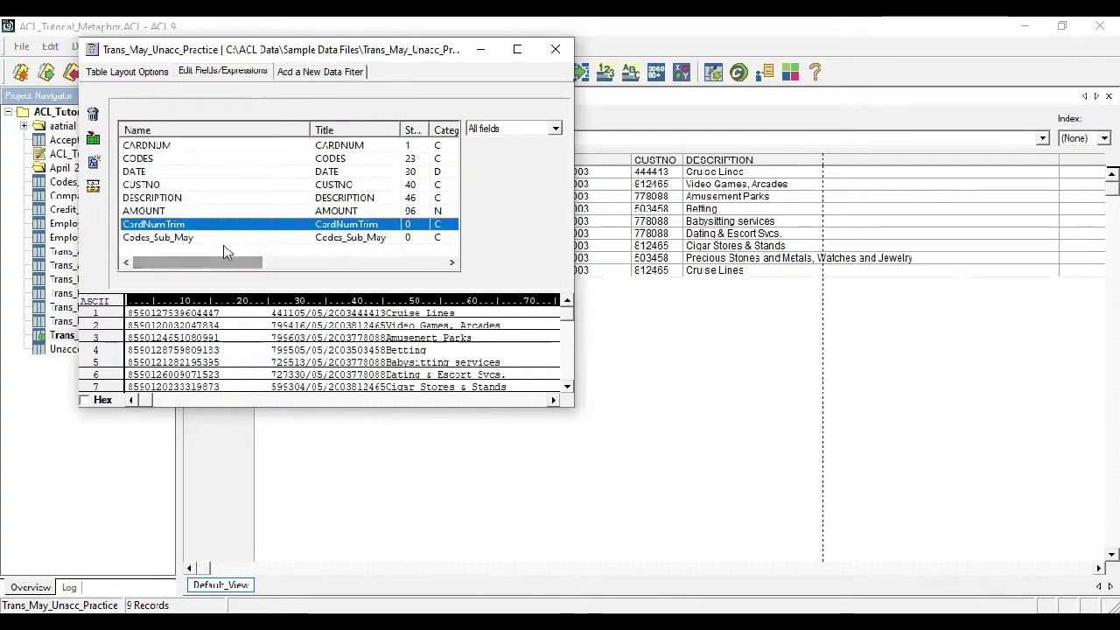
click(554, 50)
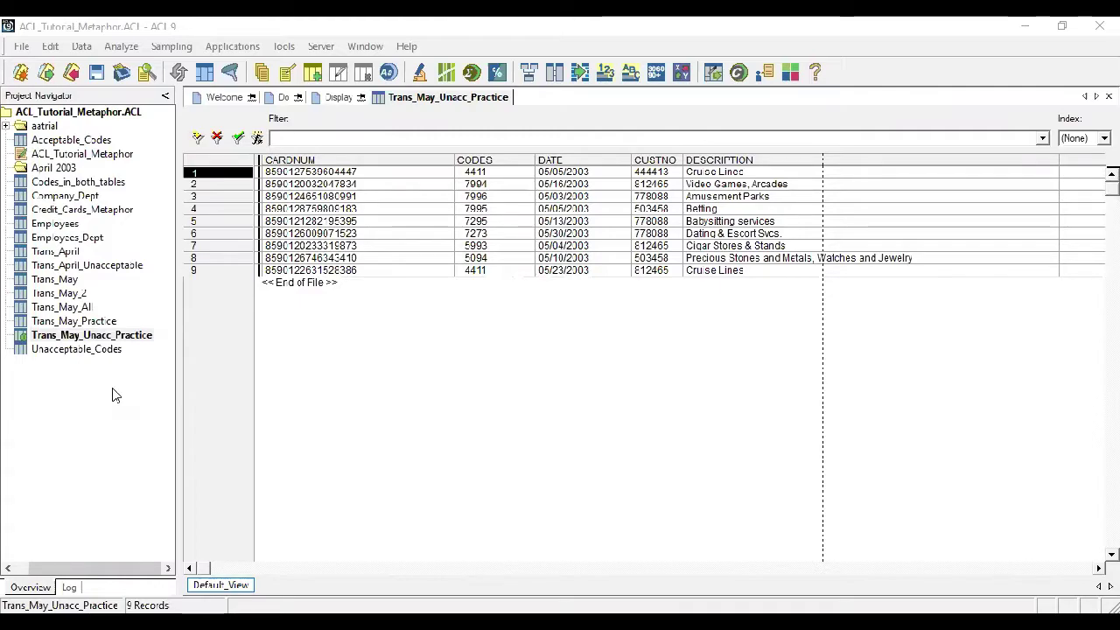
Add the Employees_Dept table to the relations of Trans_May_Unacc_Practice
click(130, 338)
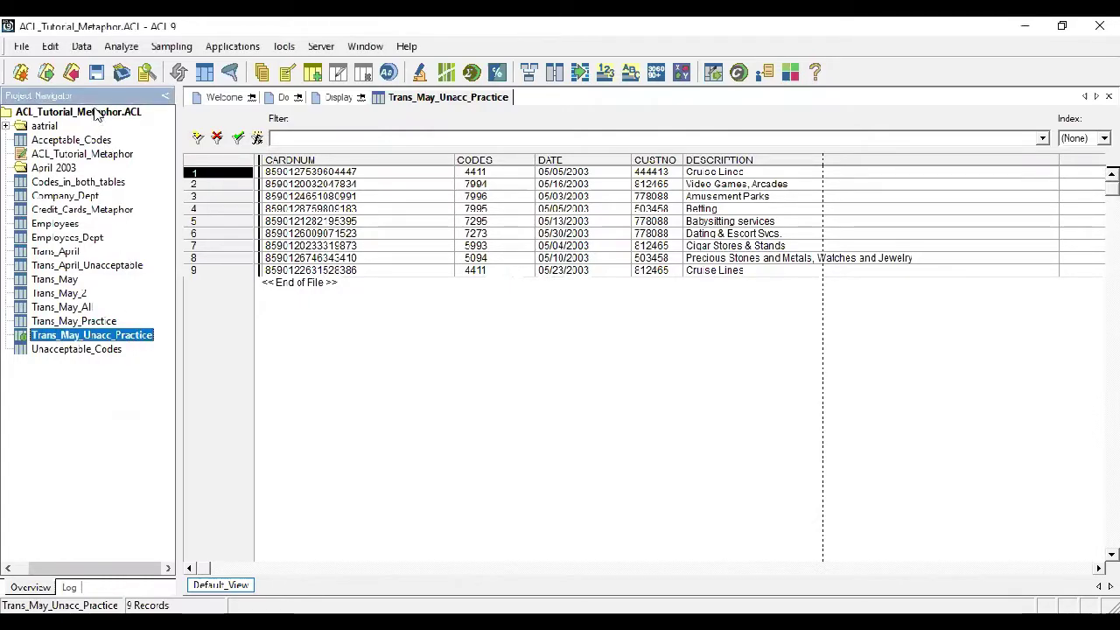
click(77, 48)
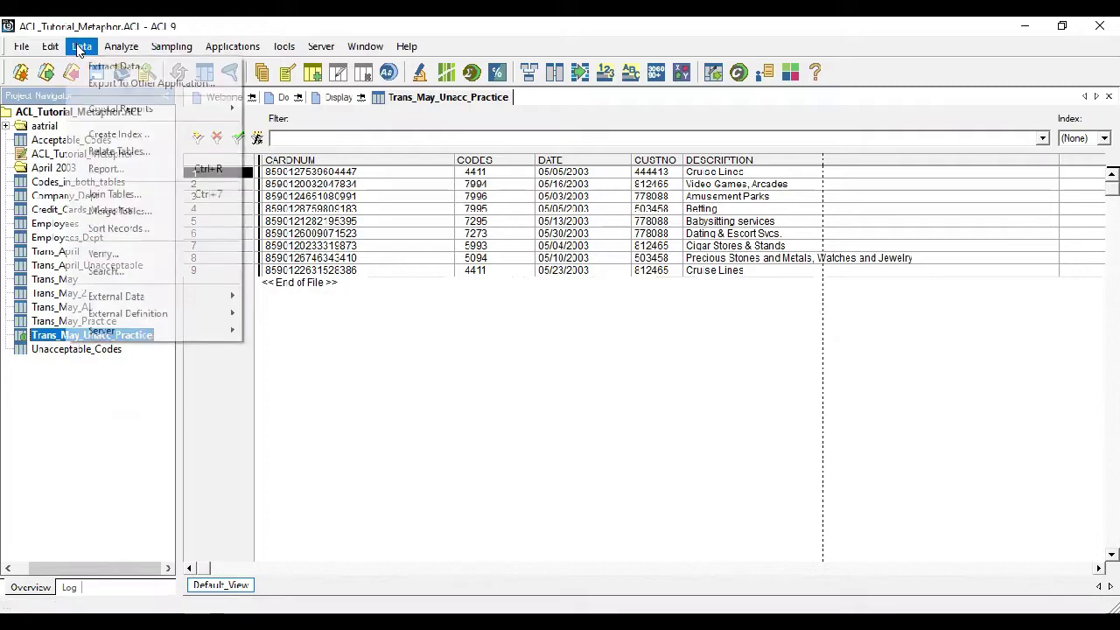
click(108, 153)
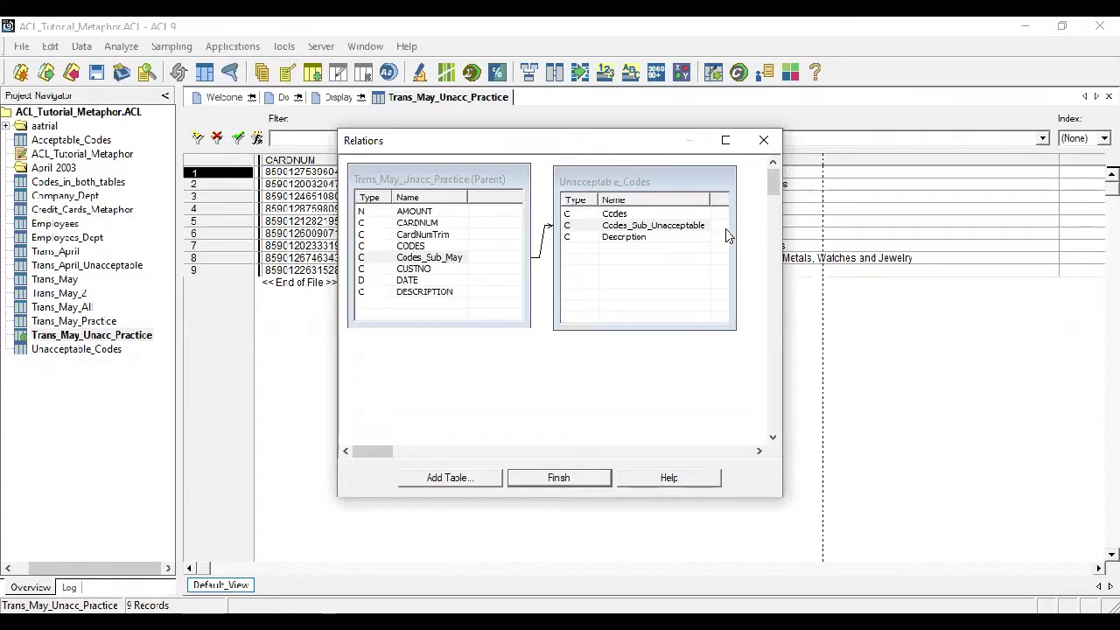
click(461, 482)
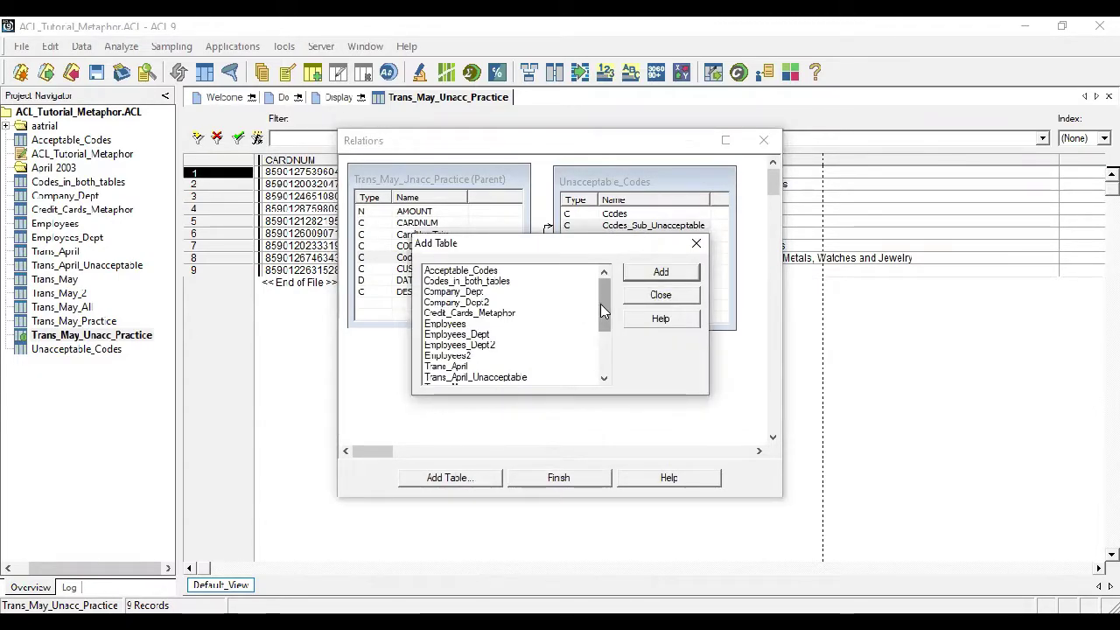
click(498, 338)
click(658, 274)
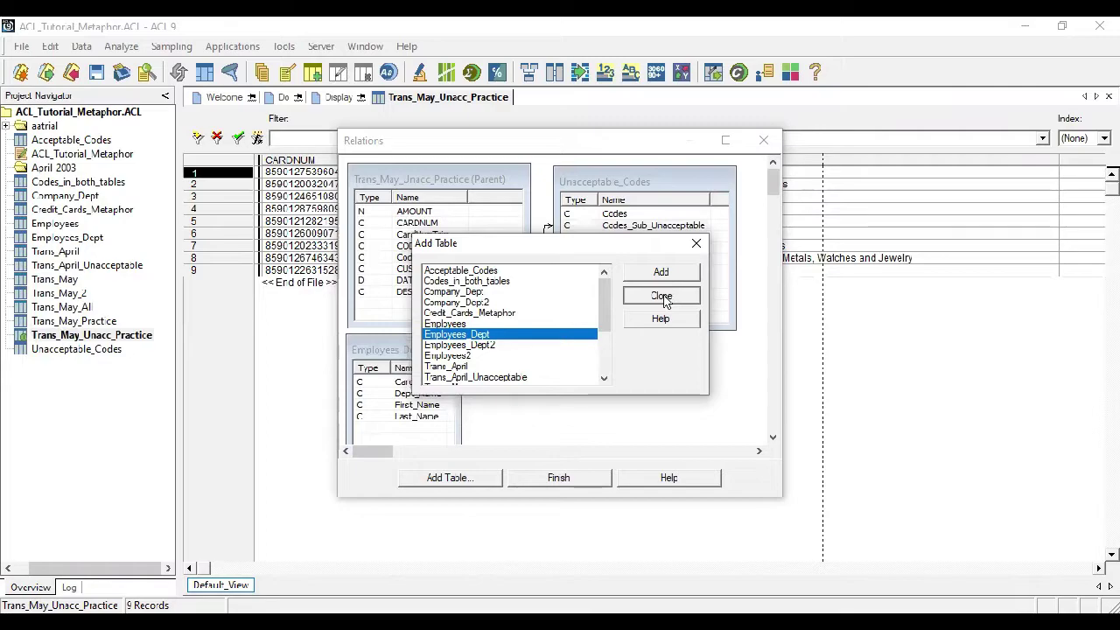
click(662, 297)
Place Employees_Dept below Unacceptable_Codes and relate CardNumTrim in the parent table to its CardNum field, then finish the relations
drag(456, 355, 715, 378)
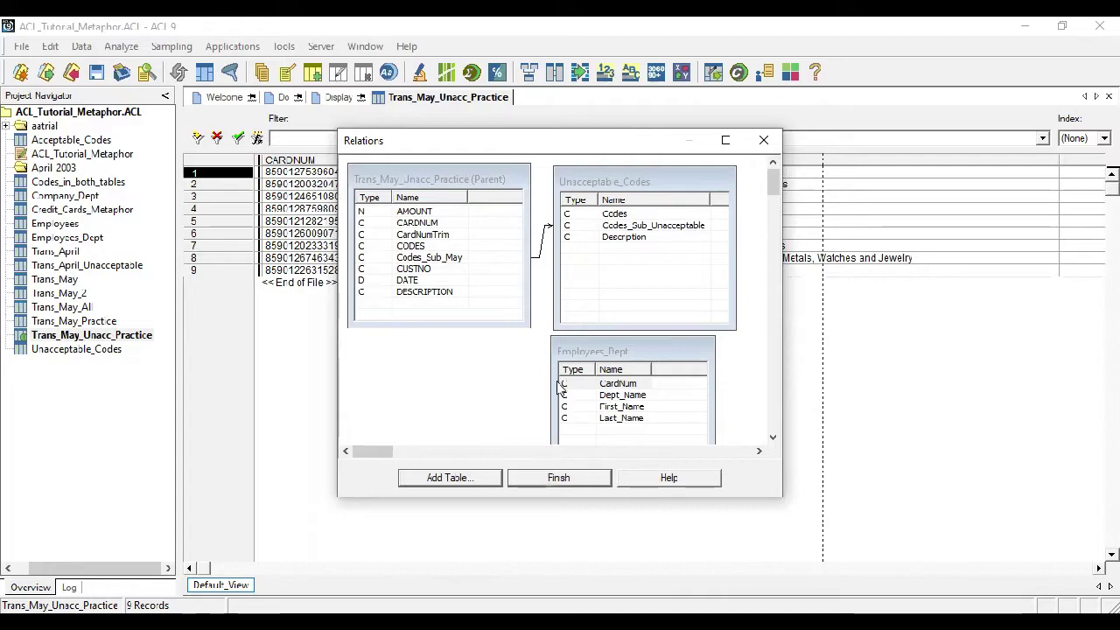
drag(530, 322, 446, 238)
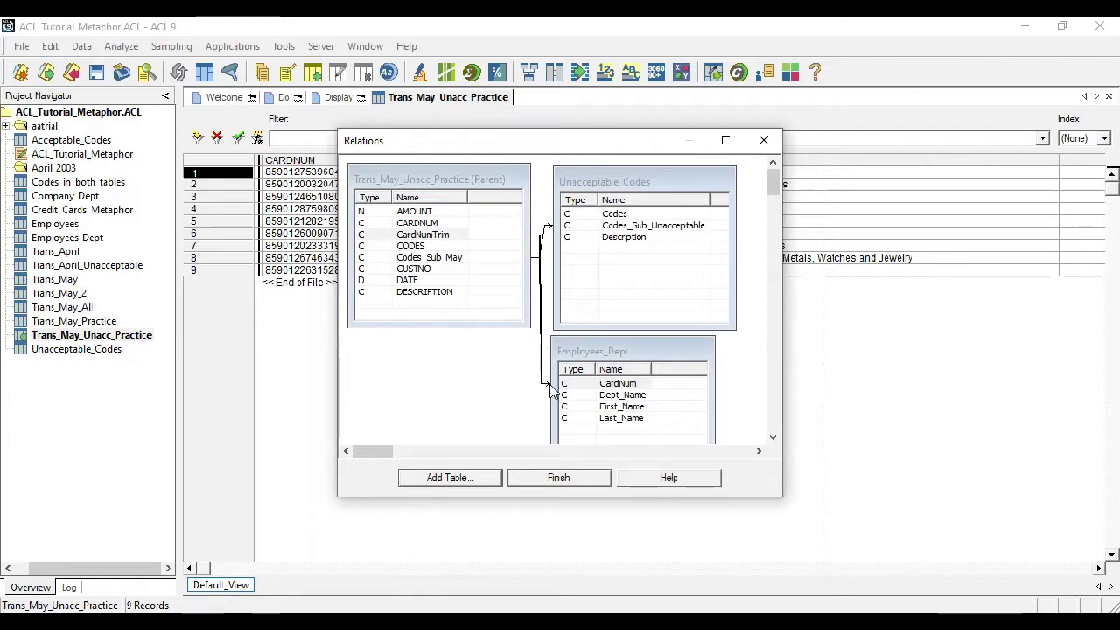
click(539, 485)
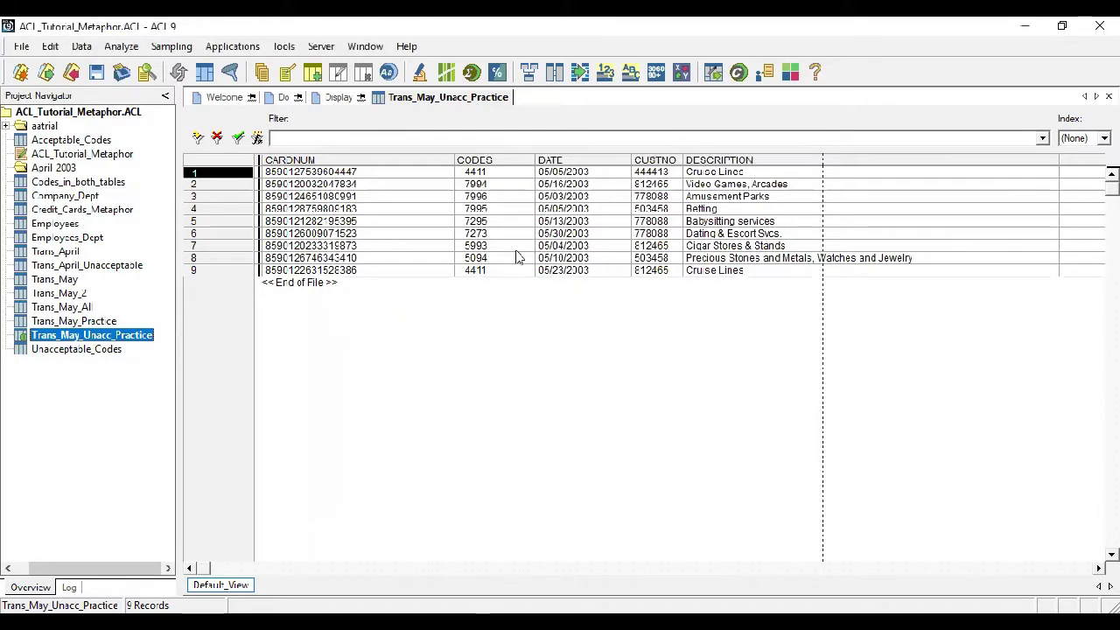
Add the First_Name, Last_Name and Dept_Name columns from Employees_Dept in front of CARDNUM in the Trans_May_Unacc_Practice view
click(444, 161)
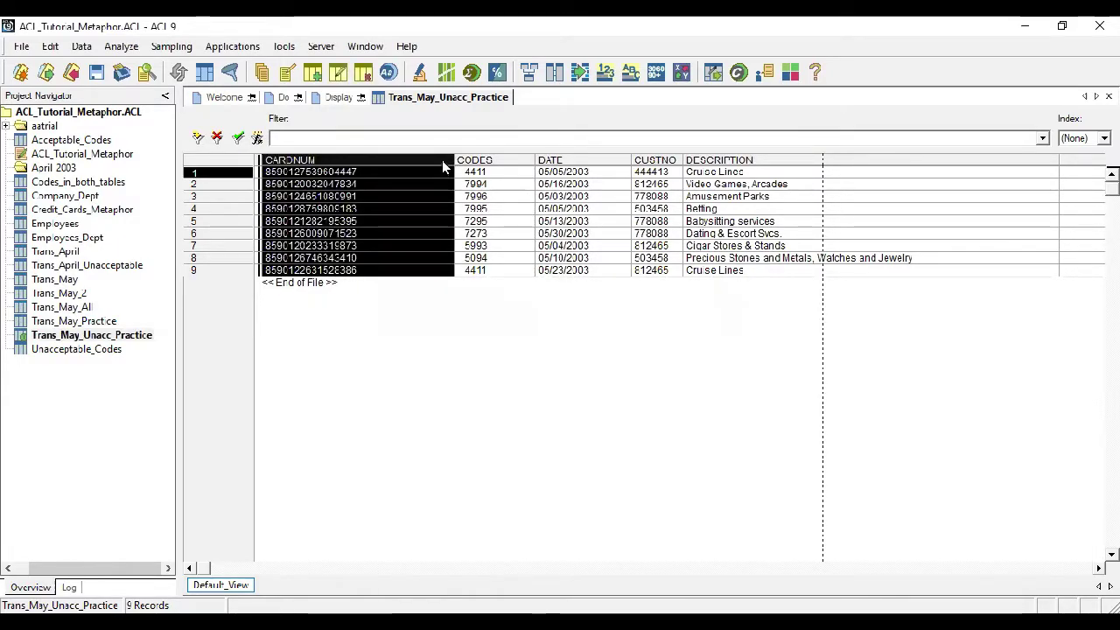
right_click(442, 160)
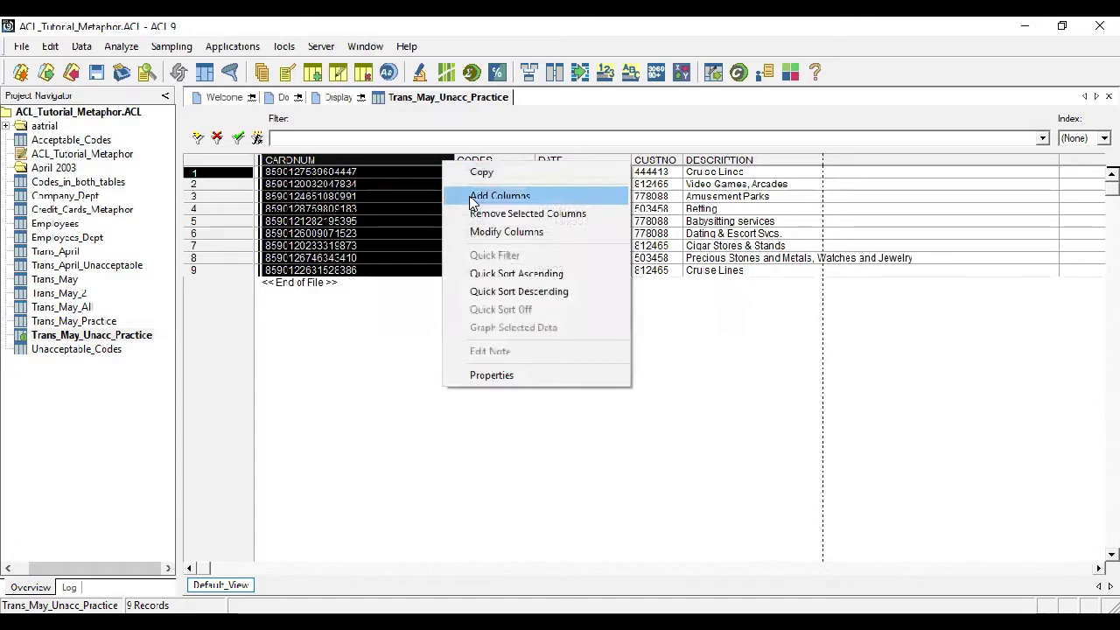
click(473, 197)
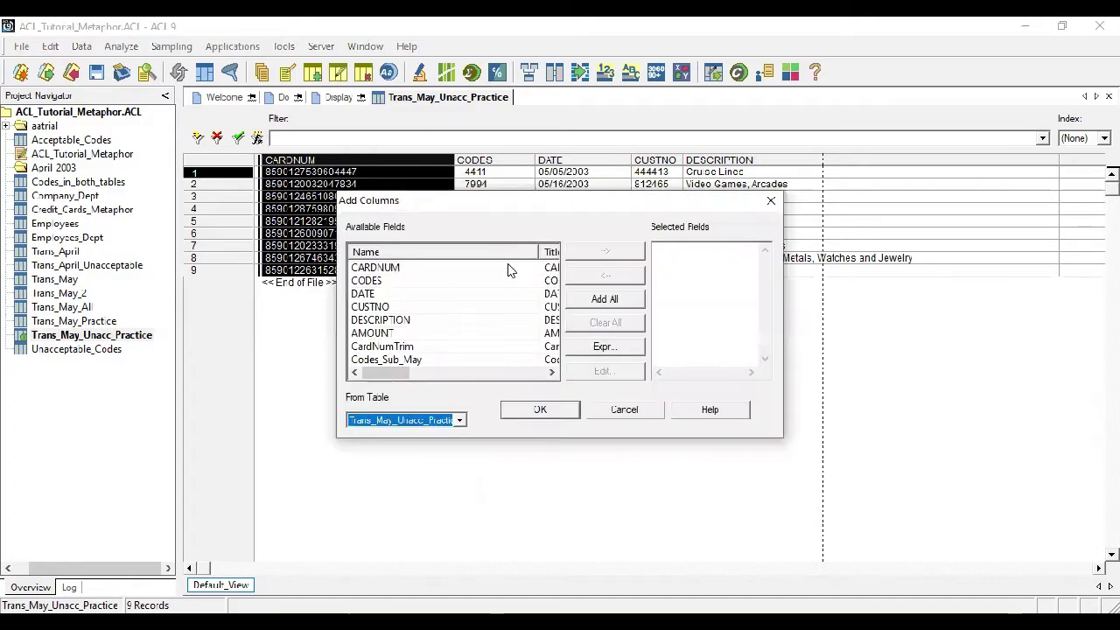
click(418, 420)
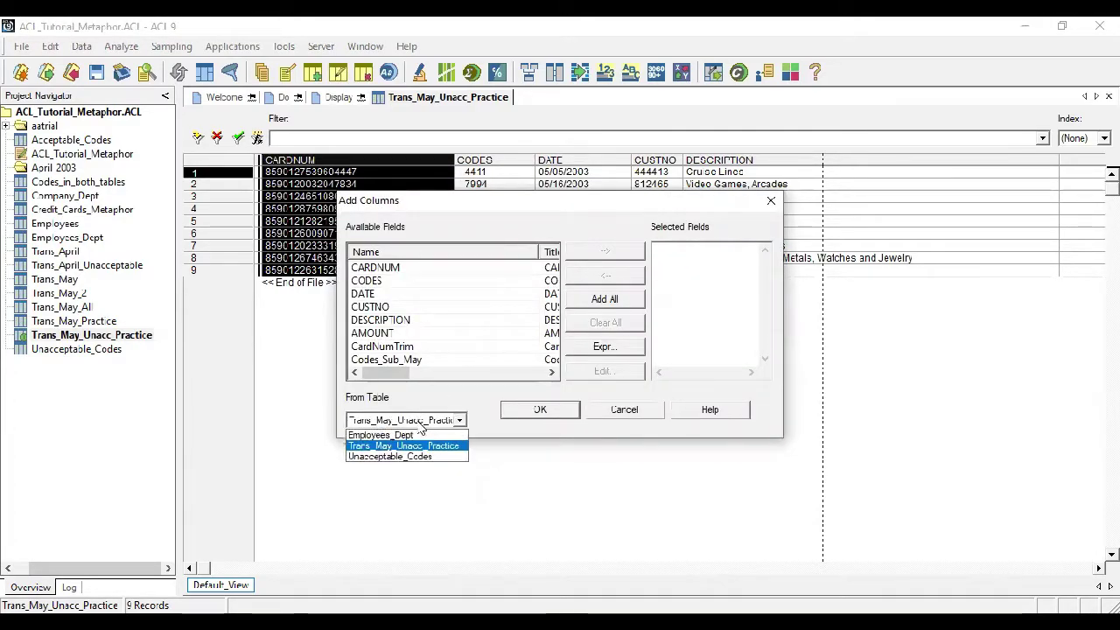
click(418, 437)
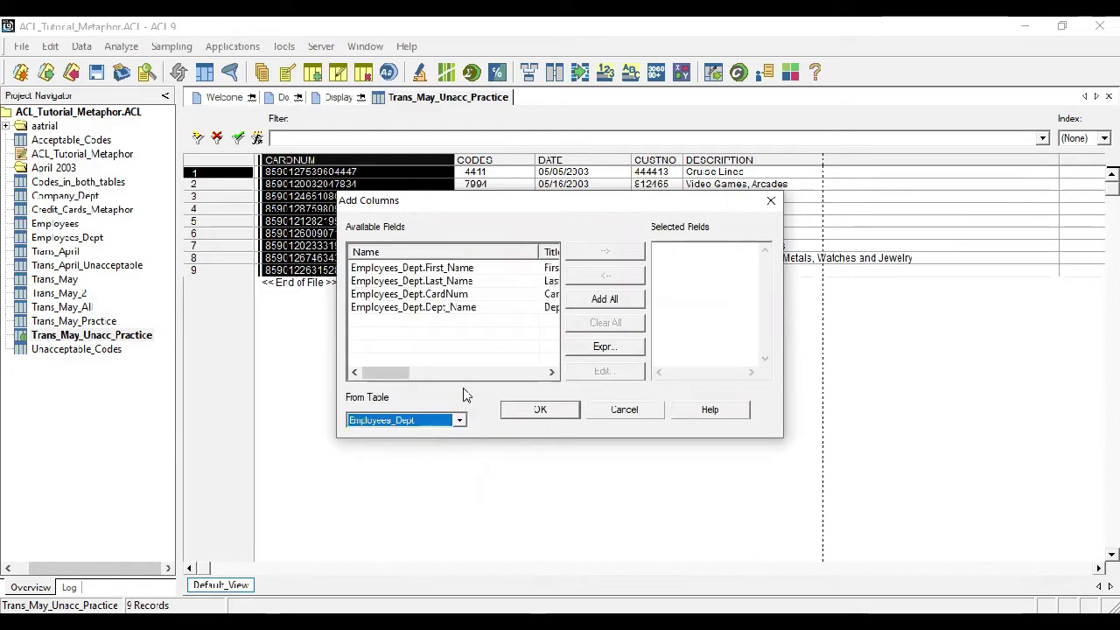
click(488, 268)
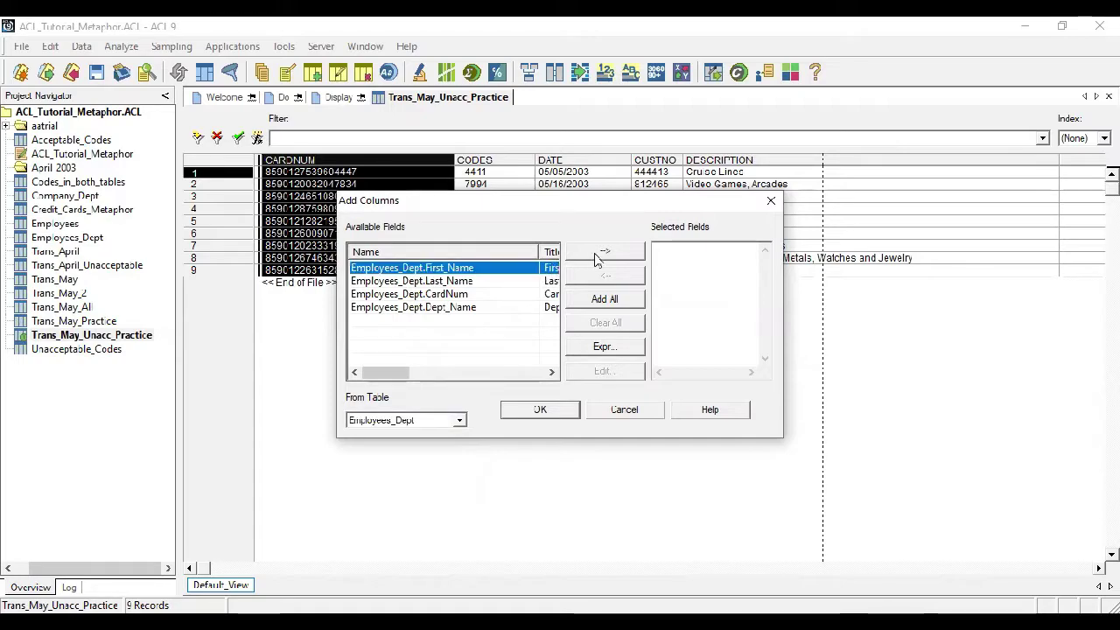
click(594, 256)
click(496, 281)
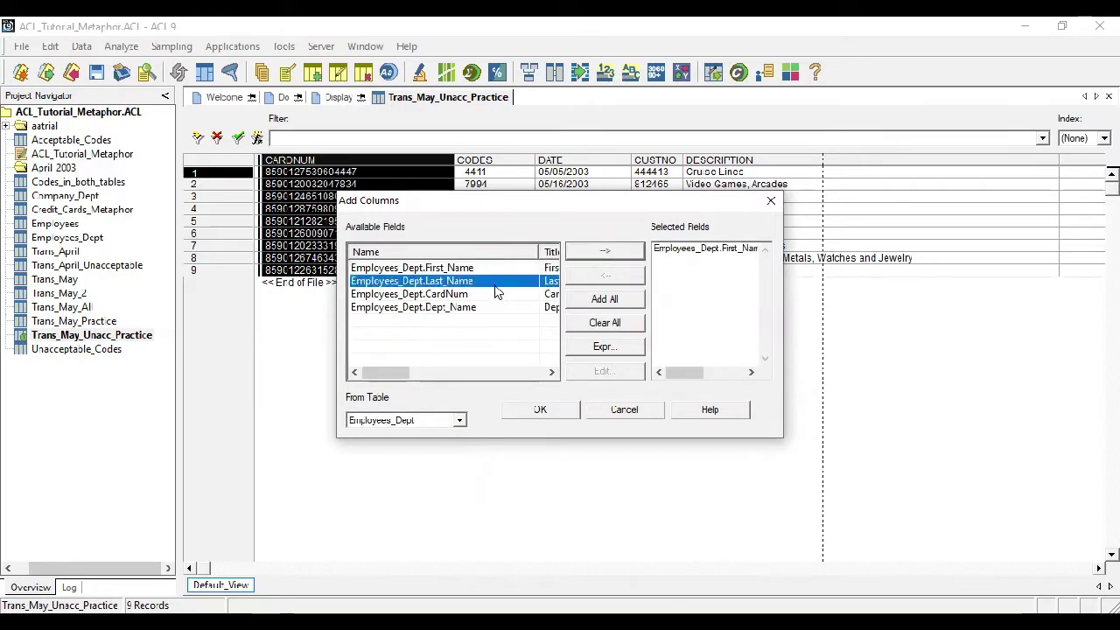
click(592, 254)
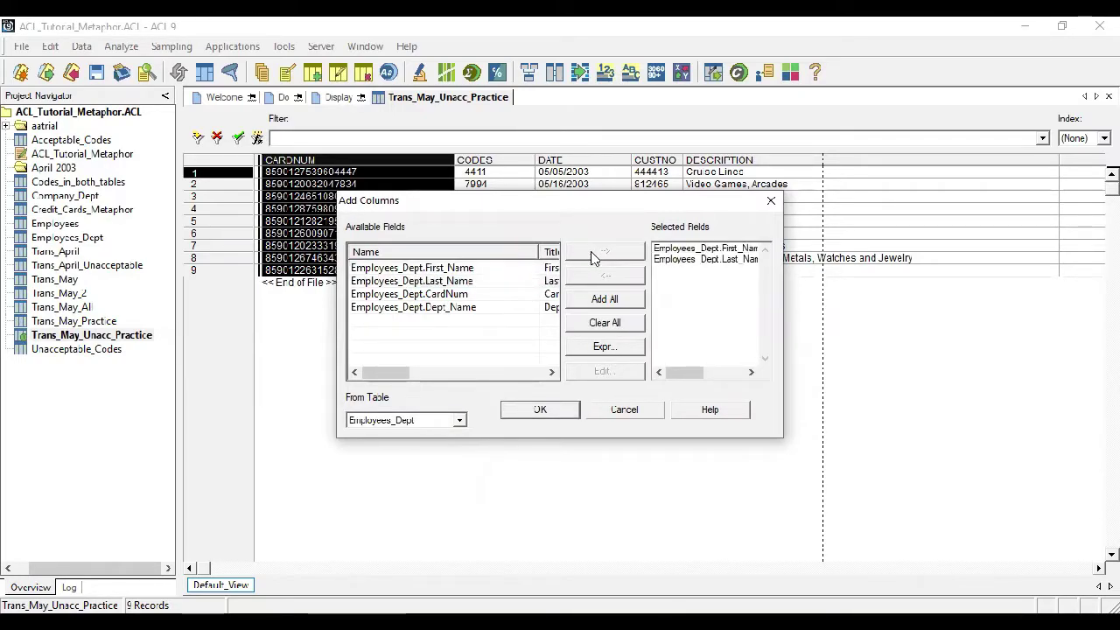
click(481, 309)
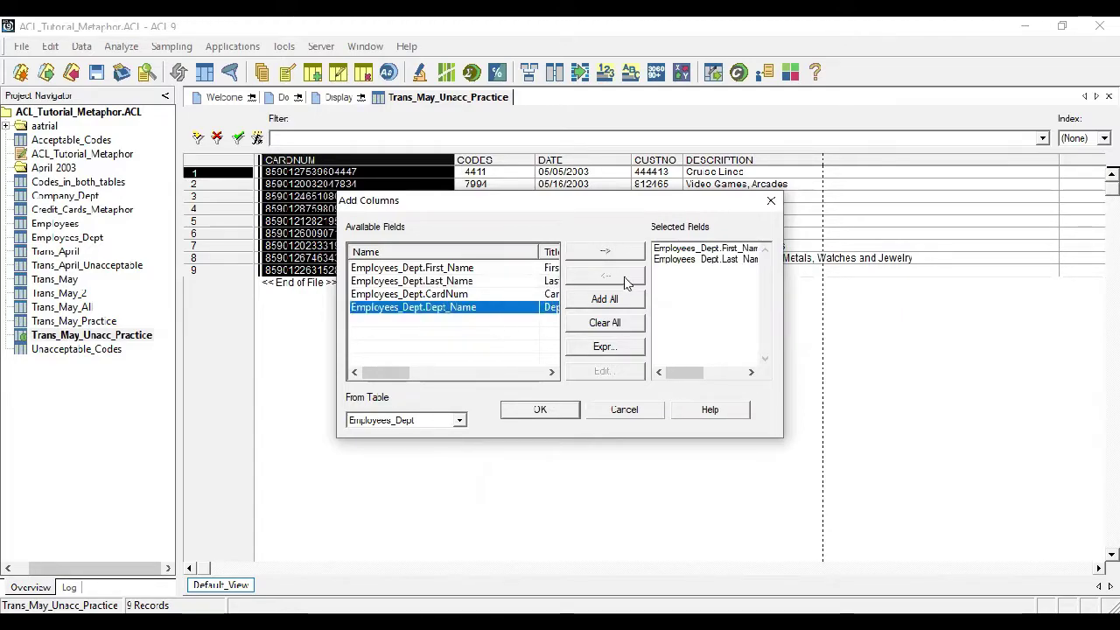
click(632, 255)
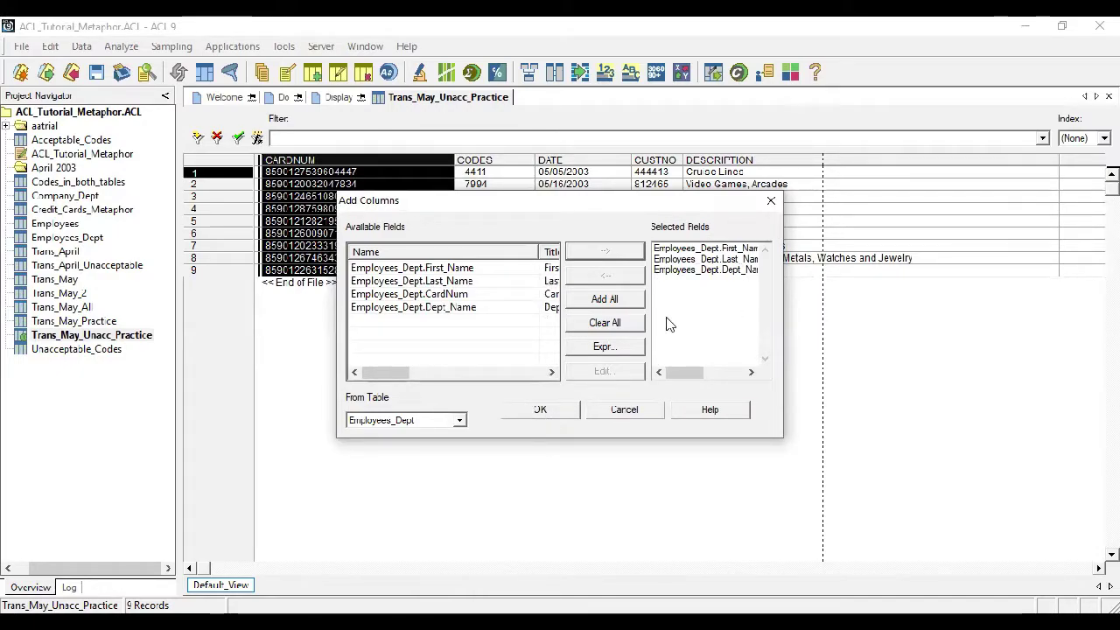
click(565, 412)
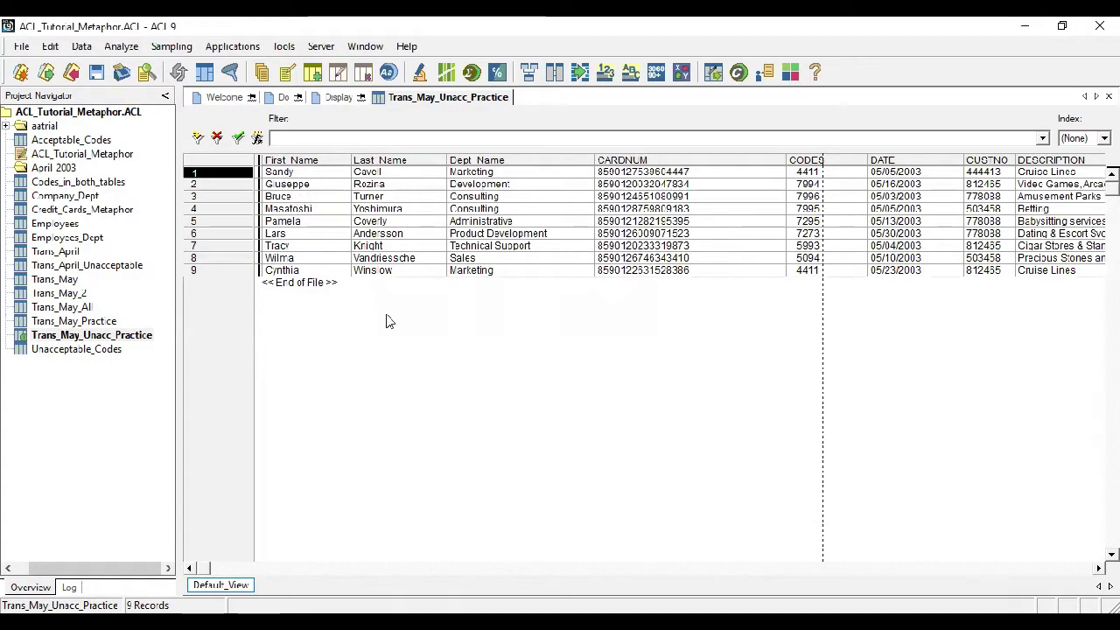
Review the view's columns through to AMOUNT and inspect the AMOUNT column's settings, leaving them as they are
mouse_move(208, 570)
mouse_down()
mouse_move(350, 569)
mouse_move(226, 570)
mouse_up()
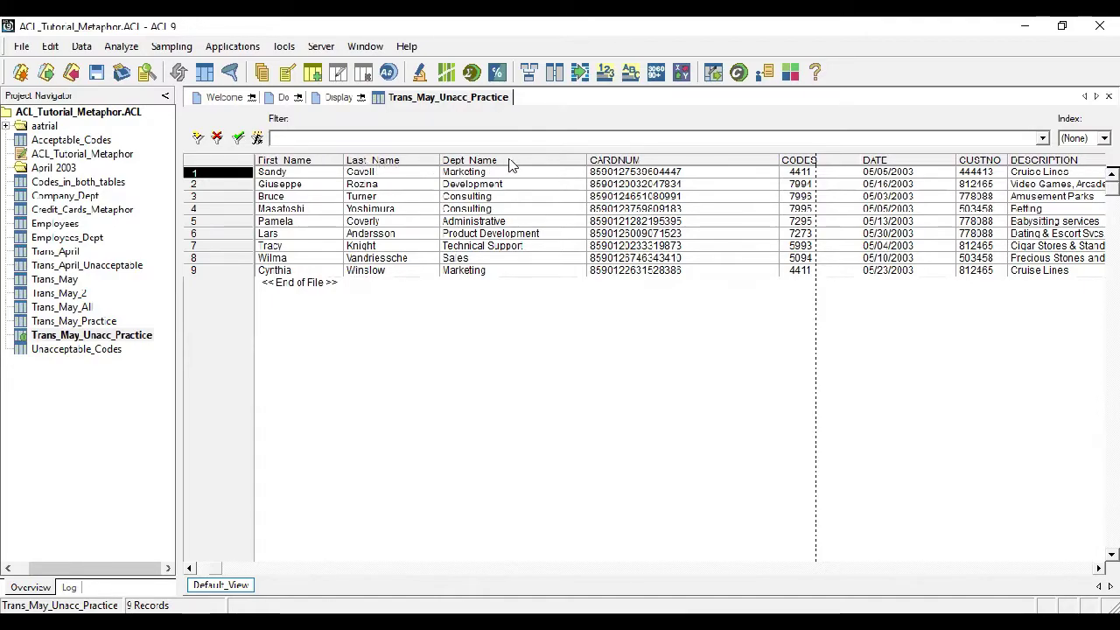
drag(226, 568, 933, 568)
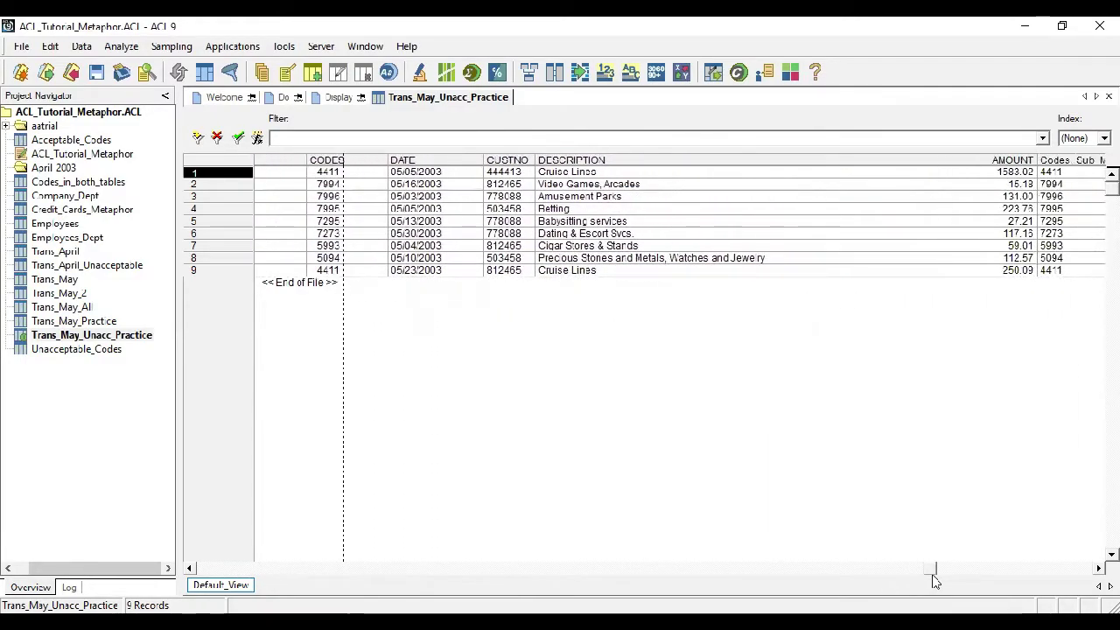
click(958, 160)
double_click(958, 160)
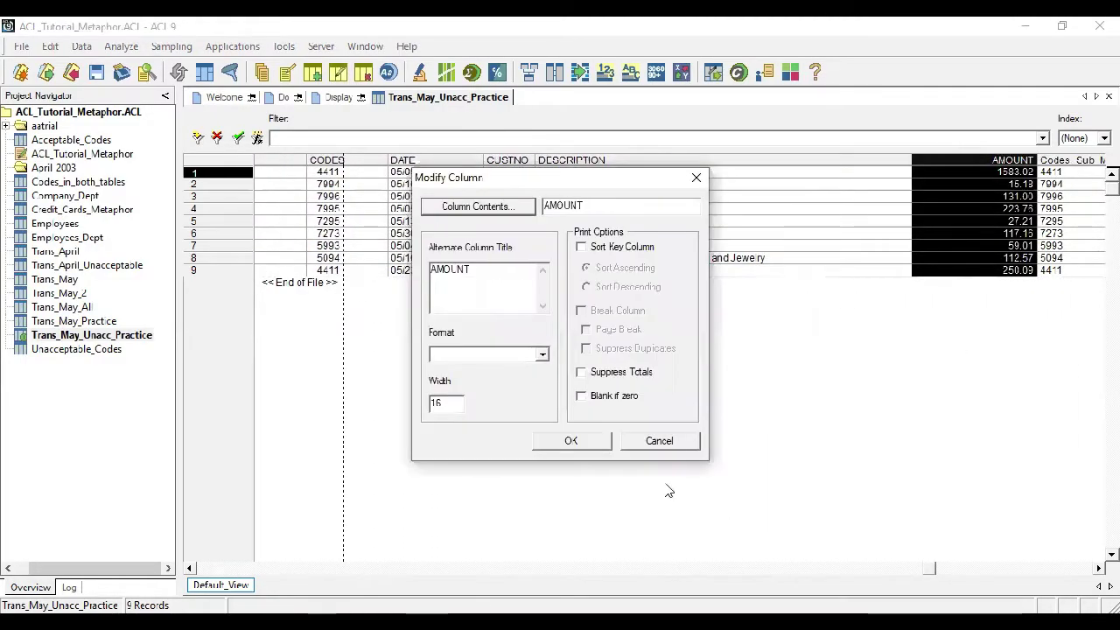
click(661, 442)
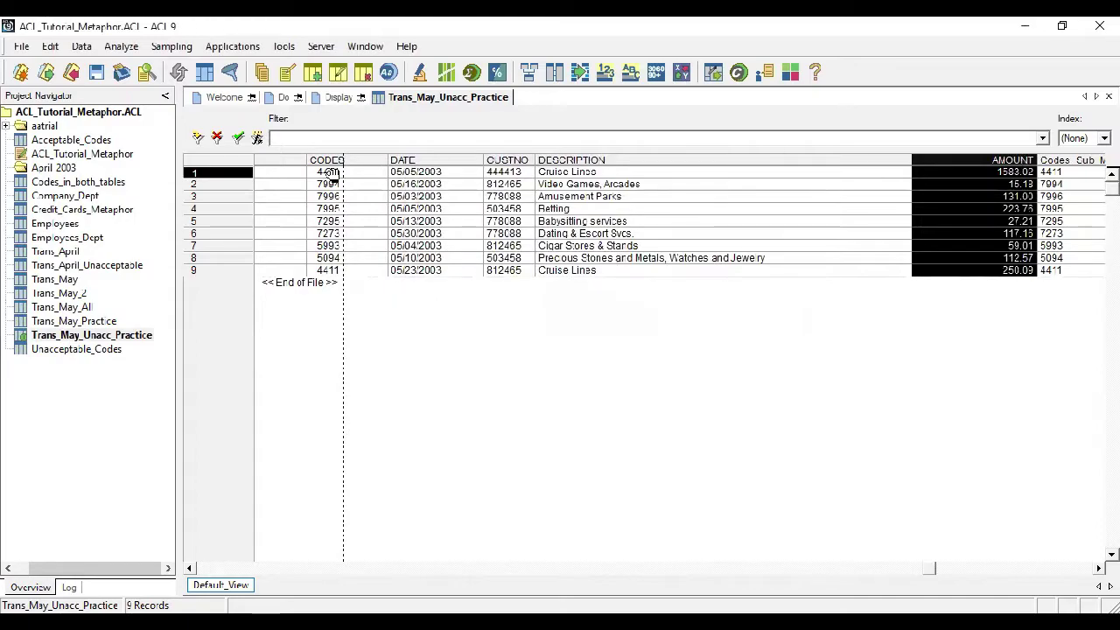
Move the AMOUNT column directly after Dept_Name, and place DESCRIPTION followed by DATE ahead of CODES in the view
scroll(258, 165, left, 5)
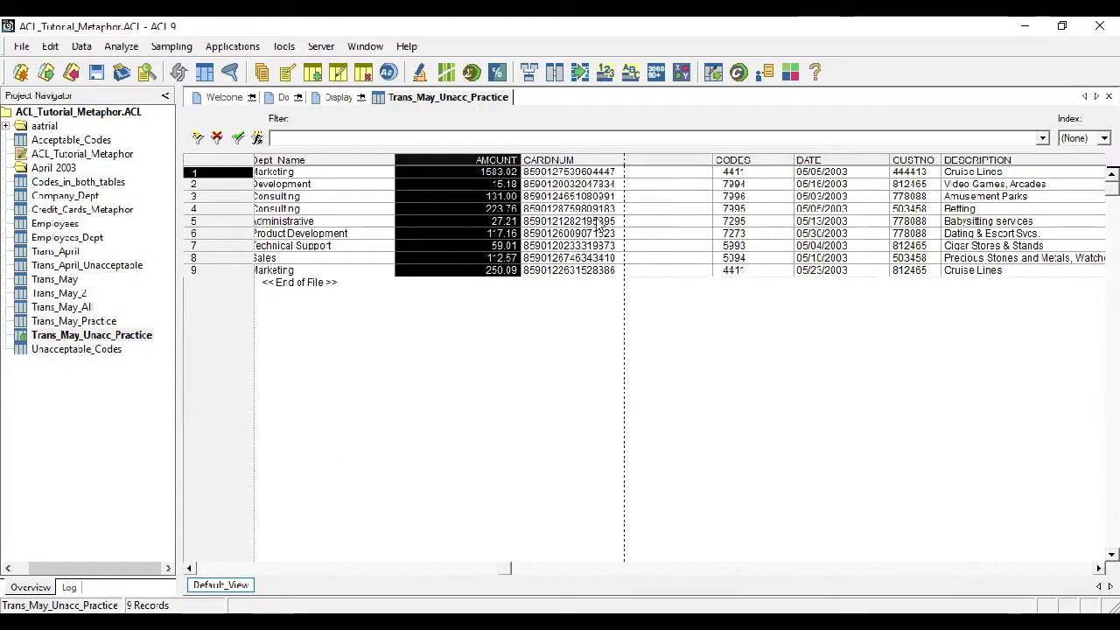
drag(1007, 158, 625, 158)
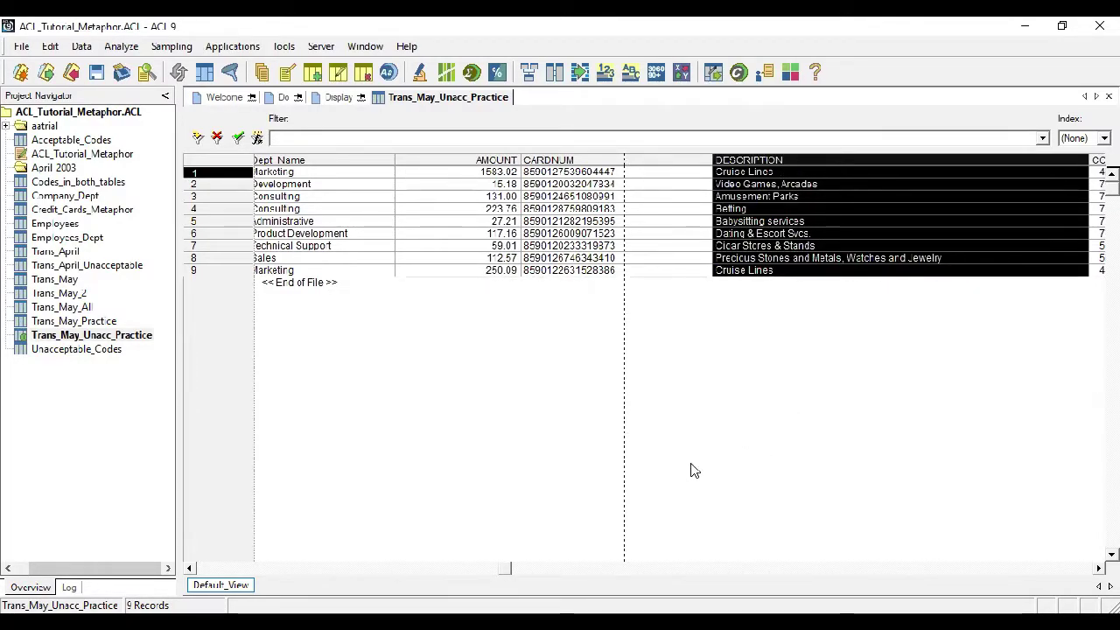
drag(525, 569, 939, 568)
click(919, 162)
drag(919, 162, 821, 175)
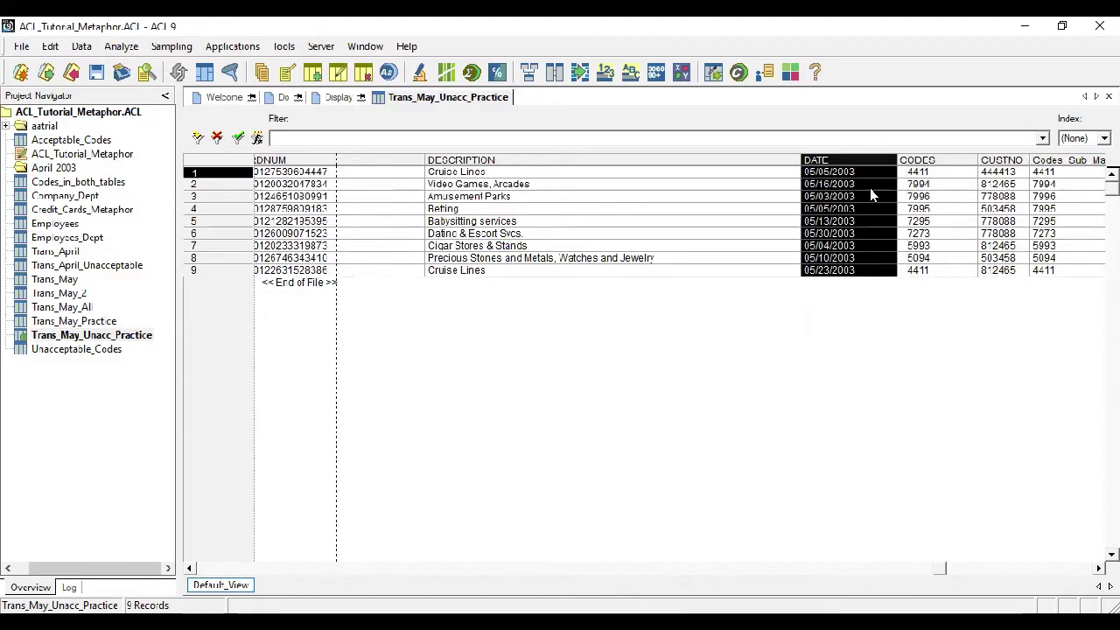
Move the CARDNUM column between DATE and CODES in the Trans_May_Unacc_Practice view
click(947, 569)
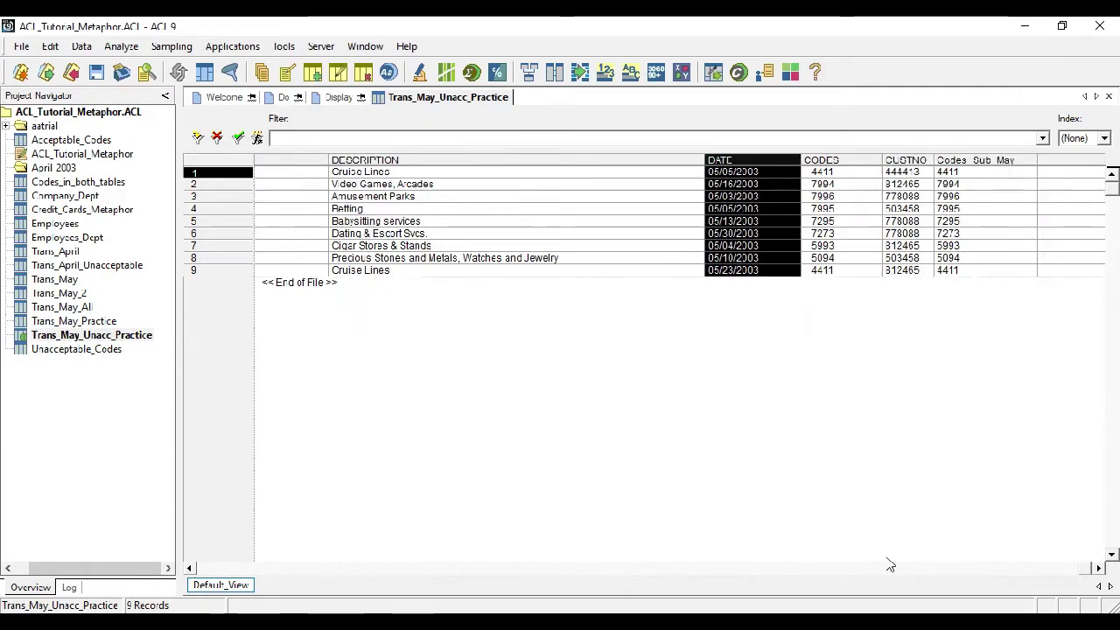
click(191, 569)
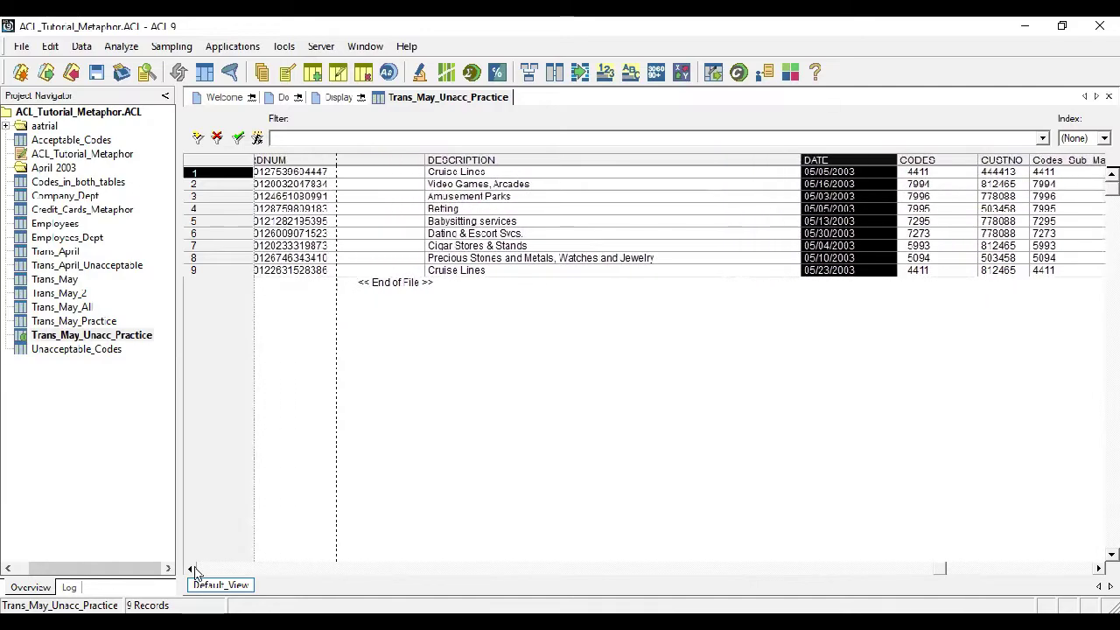
click(191, 568)
click(337, 160)
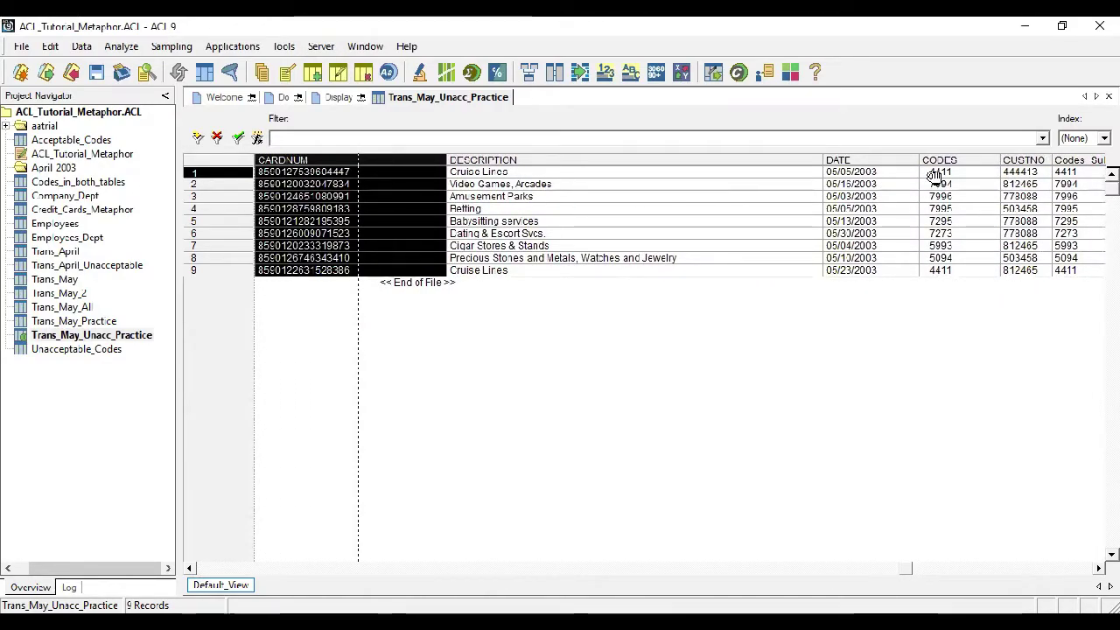
drag(938, 175, 933, 173)
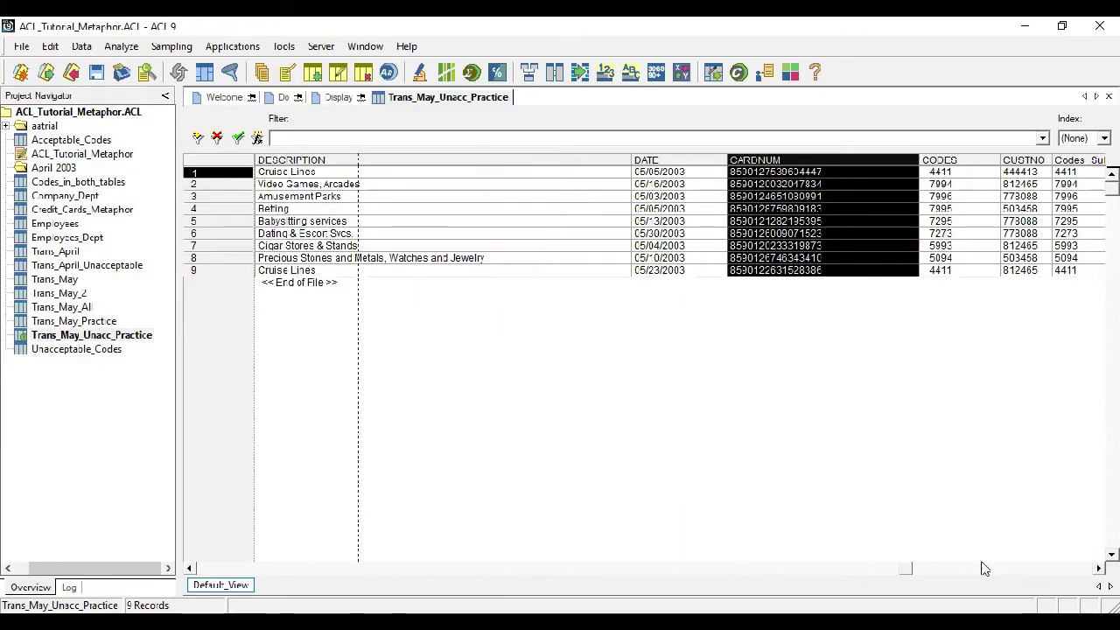
click(987, 173)
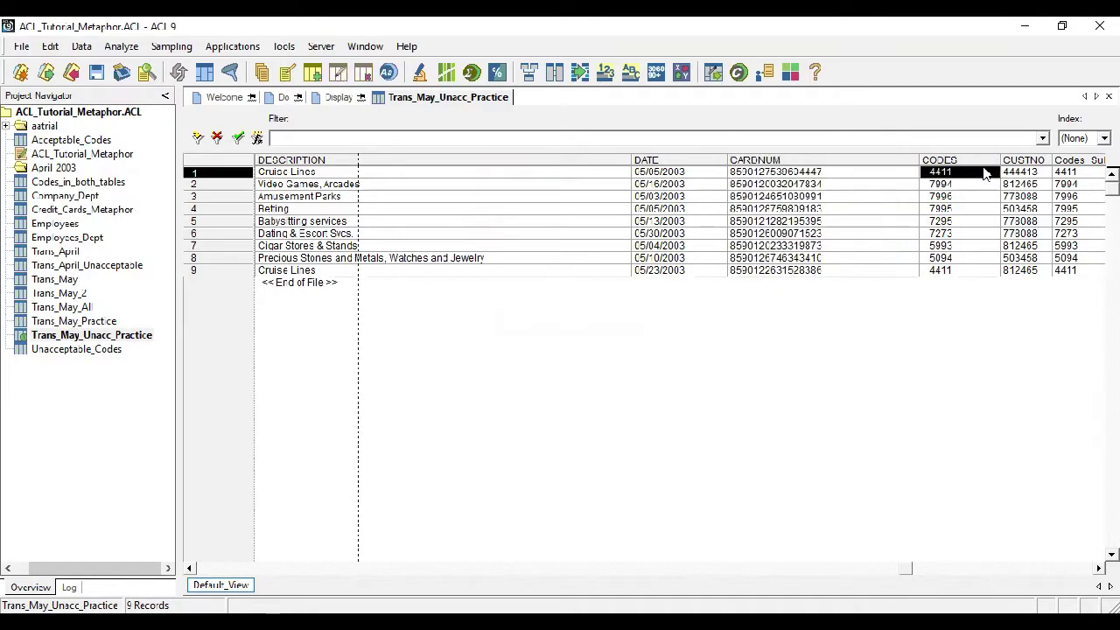
click(1026, 197)
Narrow the DESCRIPTION column and return to the start of the view at First_Name
drag(907, 573, 237, 550)
drag(1073, 158, 951, 161)
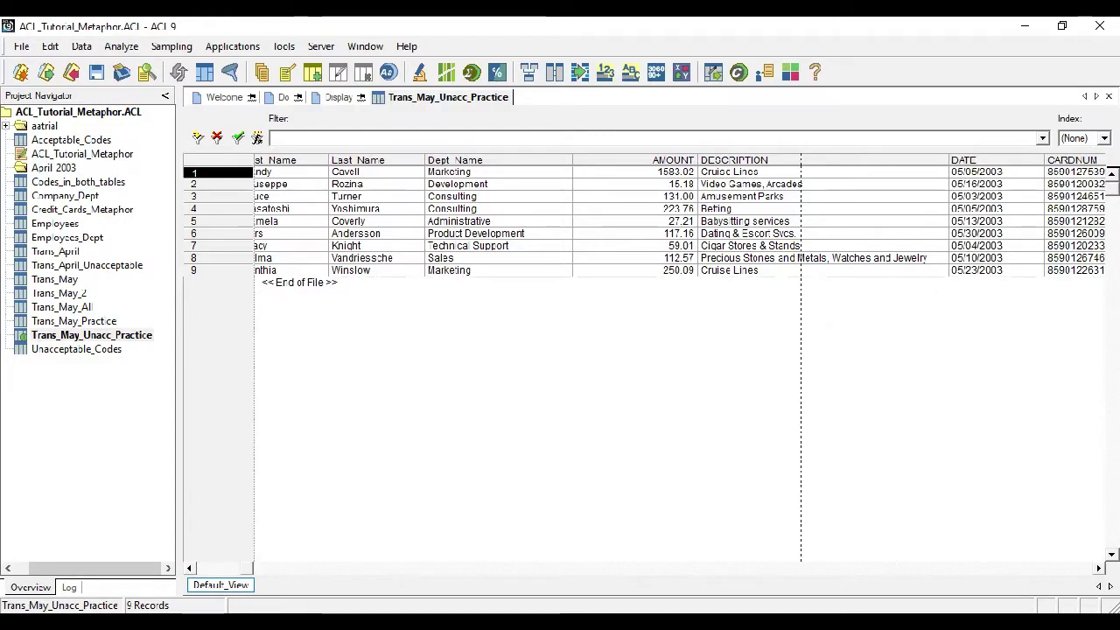
click(191, 568)
click(191, 568)
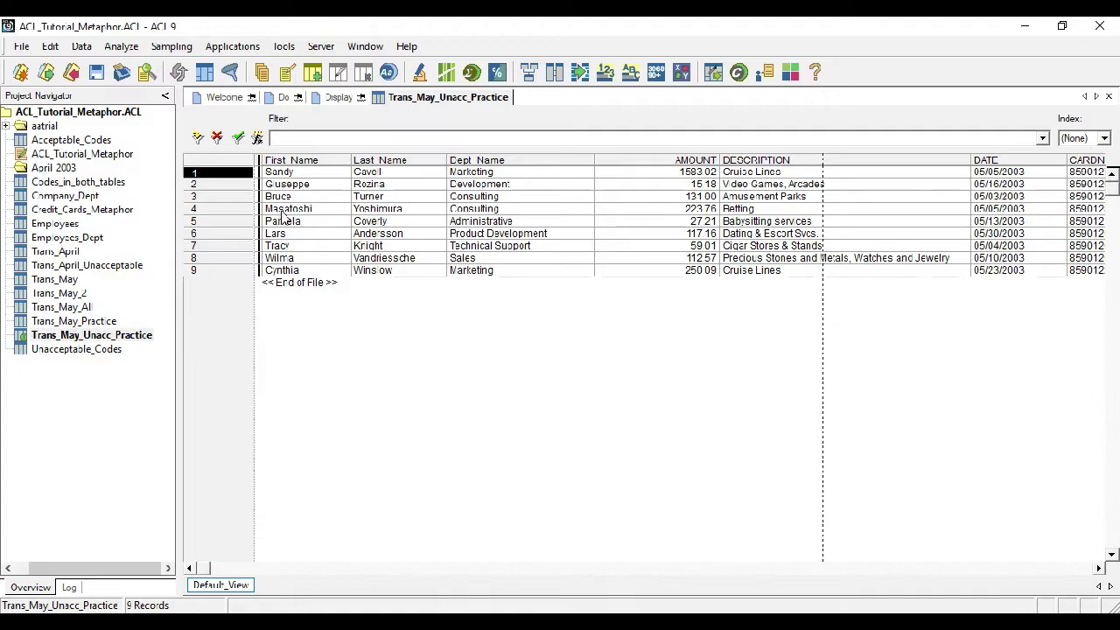
Generate an on-screen report of the view with the header "Unacceptable Transaction at Metaphor in May 2003"
click(81, 47)
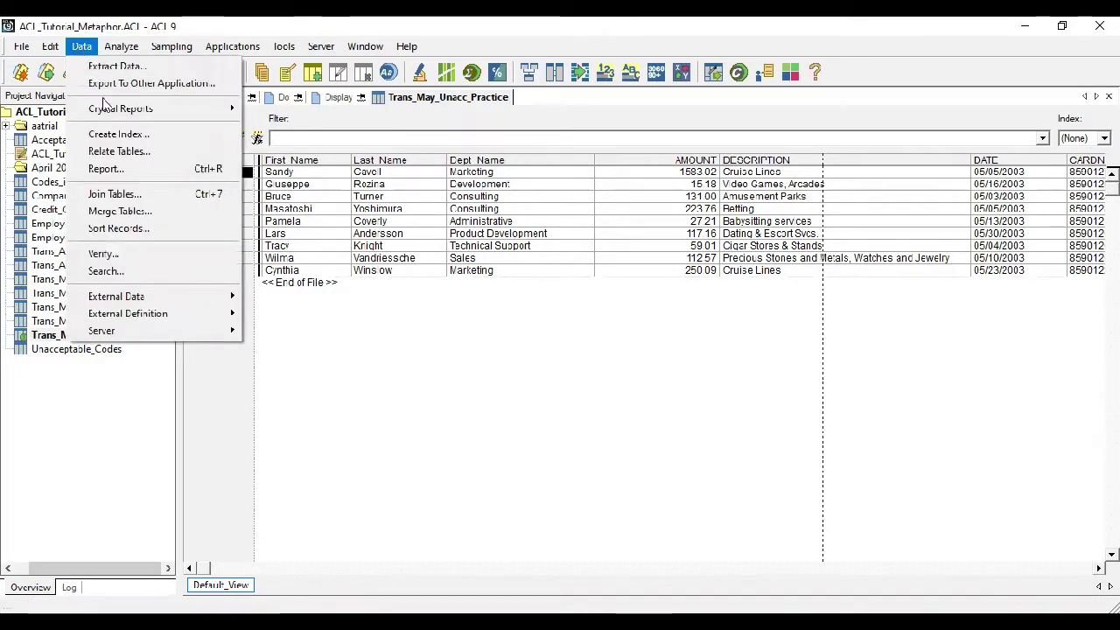
click(138, 169)
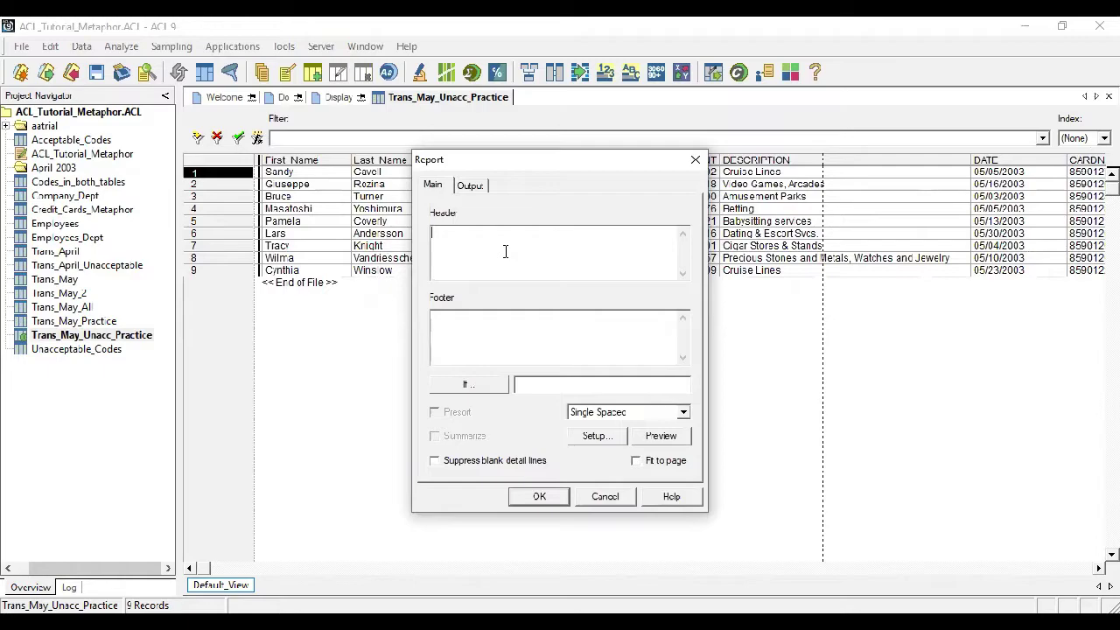
text(Unacceptable Transaction)
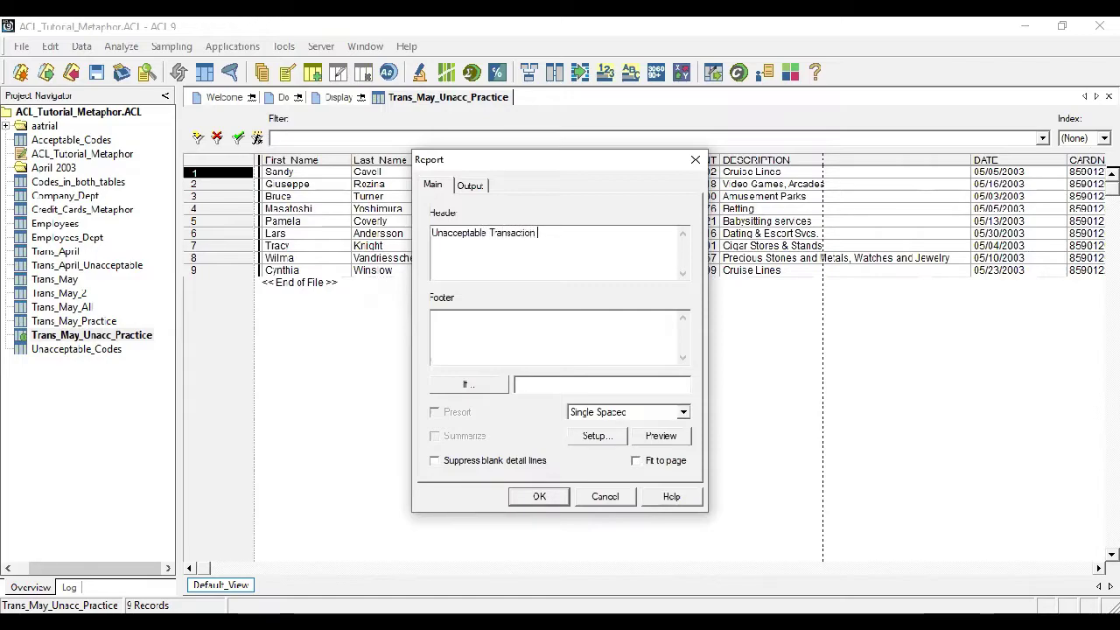
text( at Metaphor)
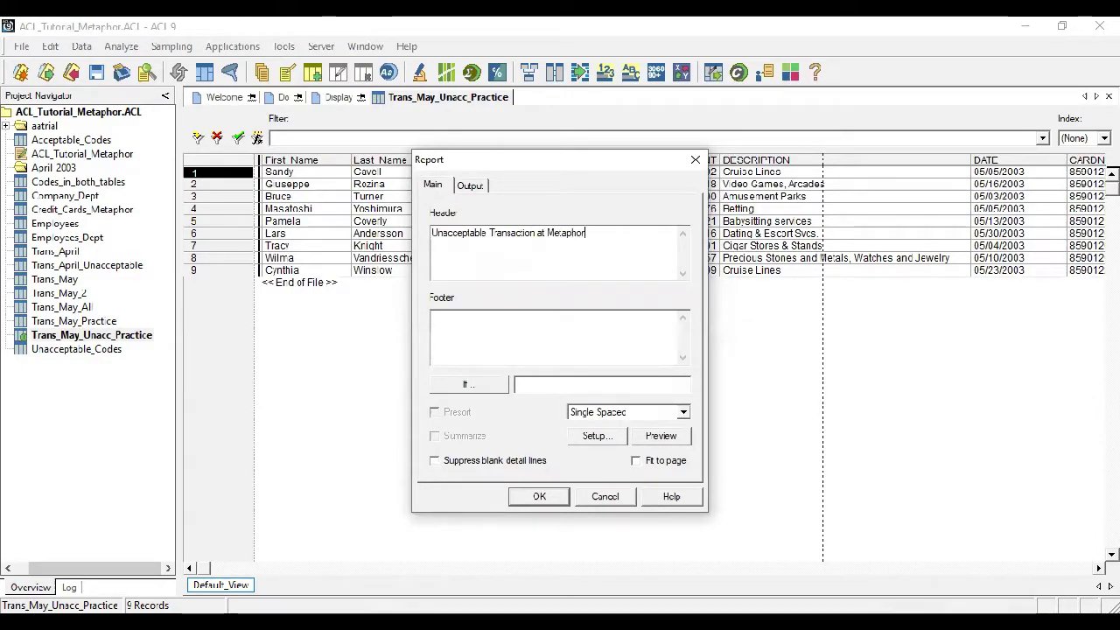
text(in M)
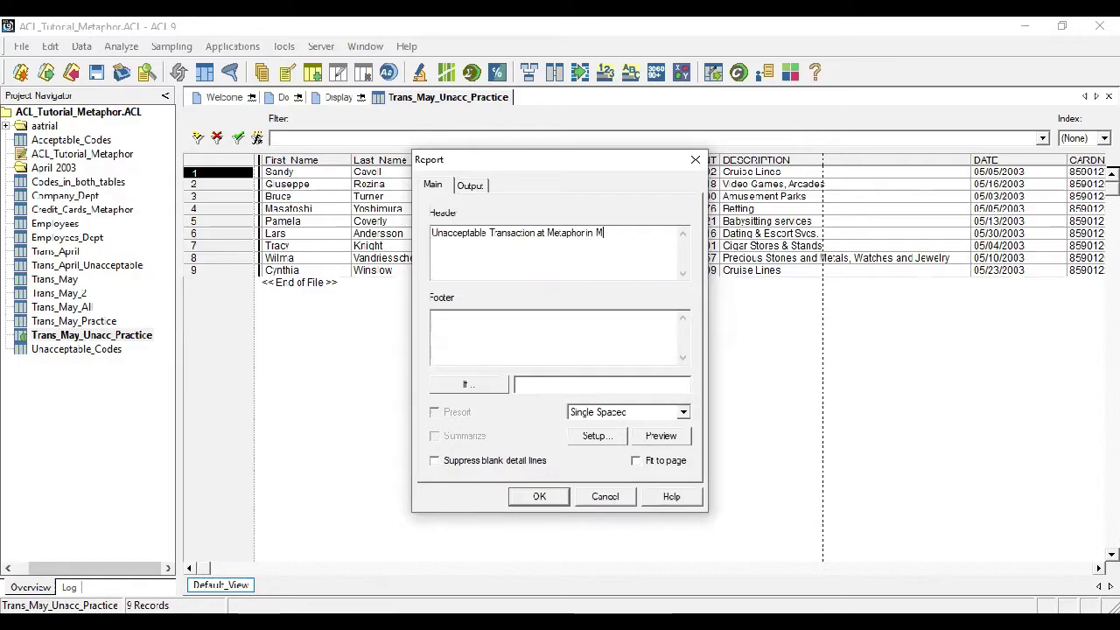
text(ay 2003)
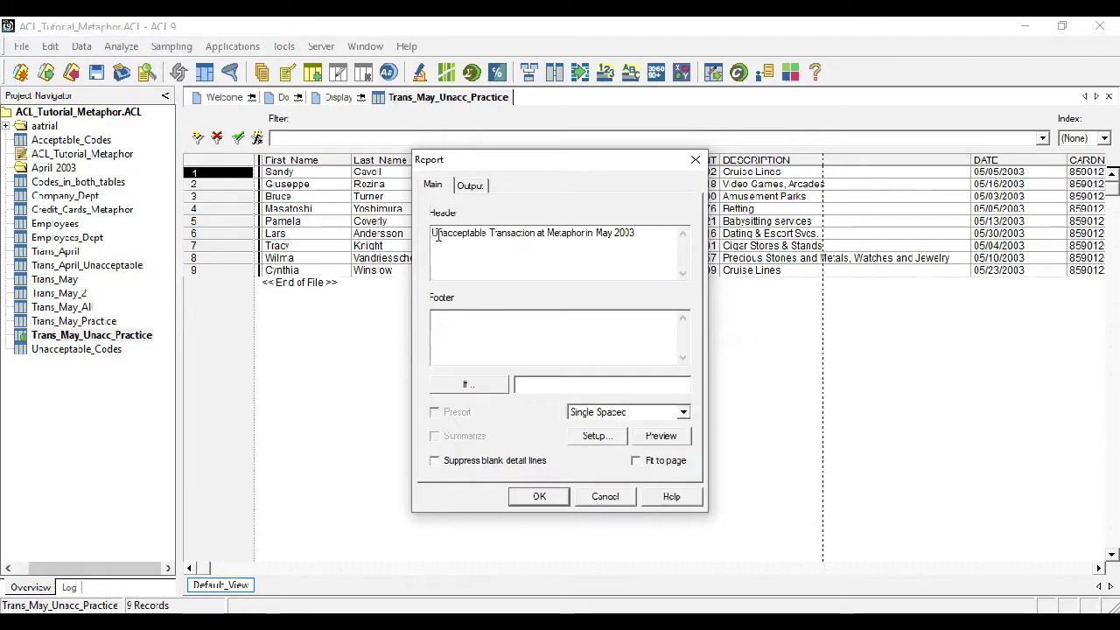
click(472, 185)
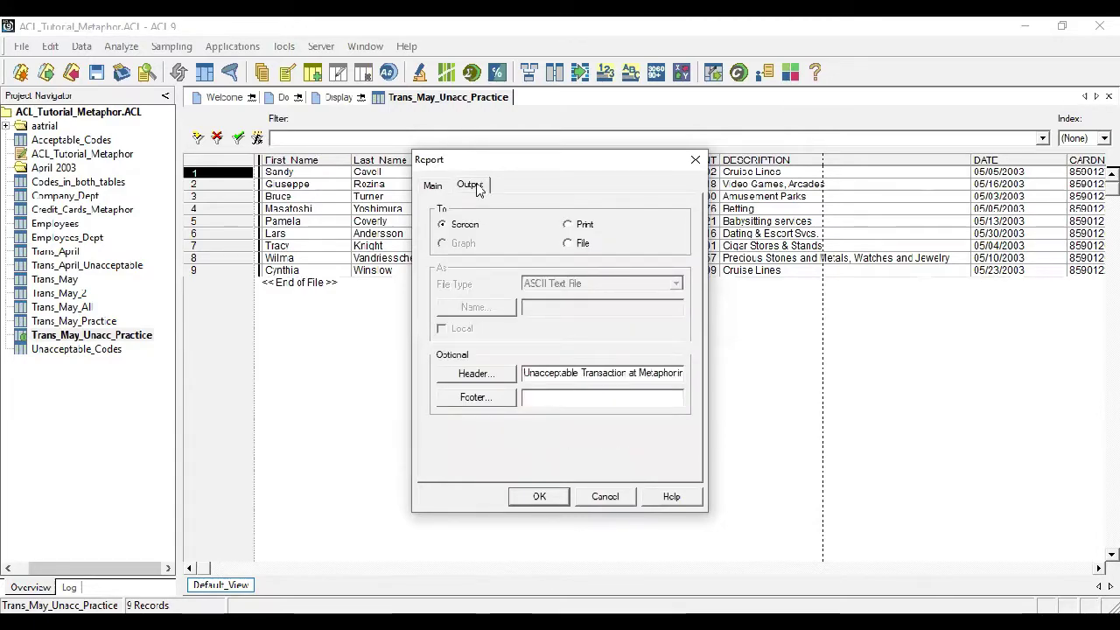
click(538, 496)
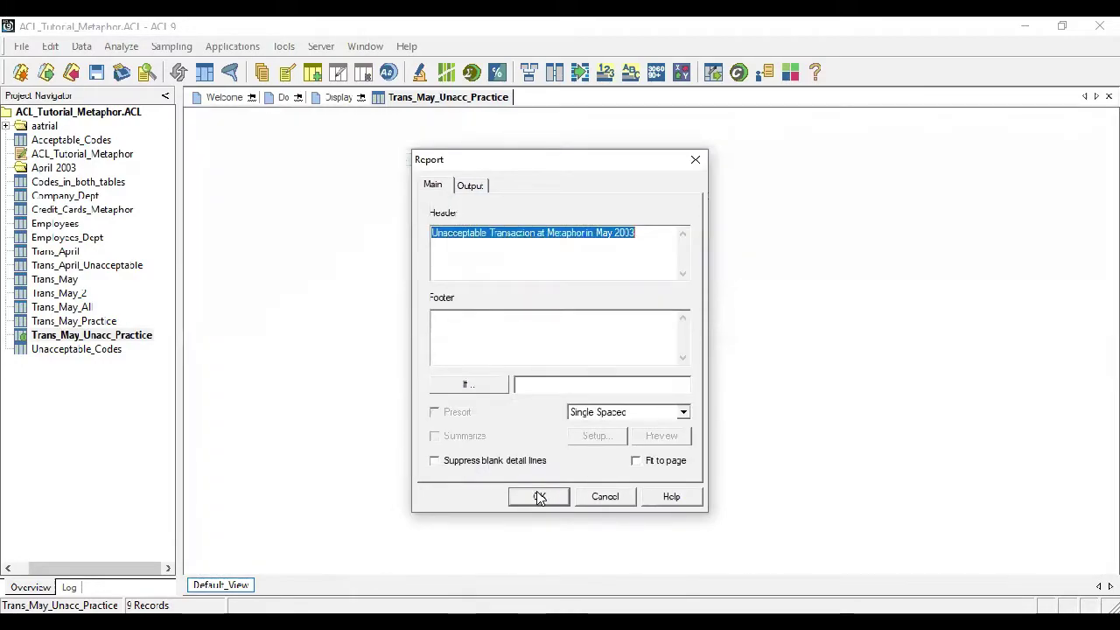
click(537, 495)
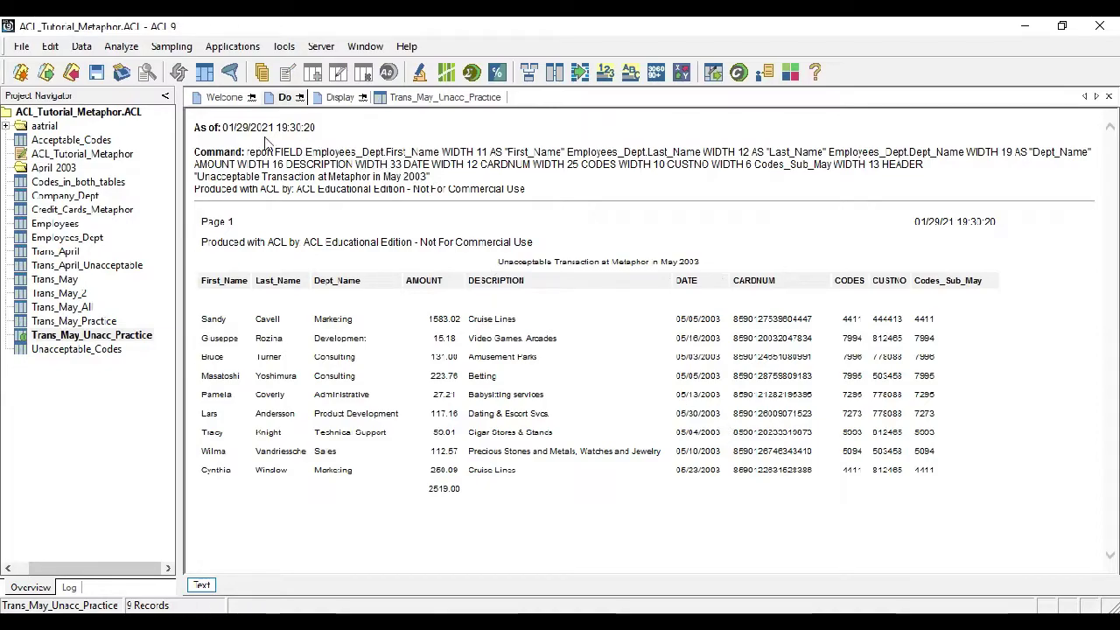
Try the report's file output with the HTML Text File type, and cancel the printing
click(80, 48)
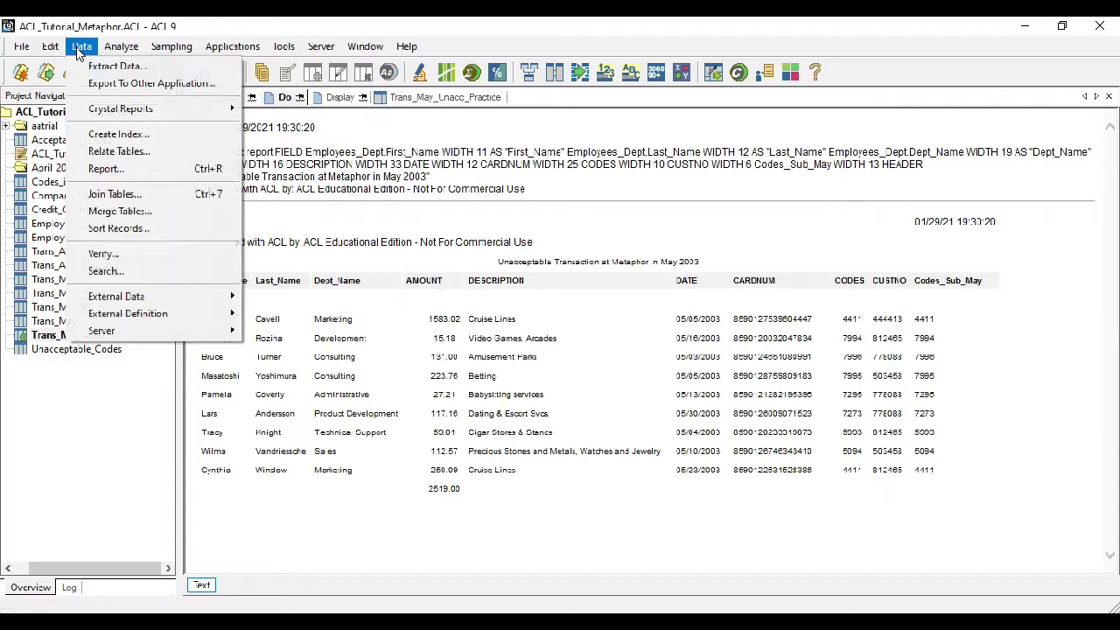
click(105, 169)
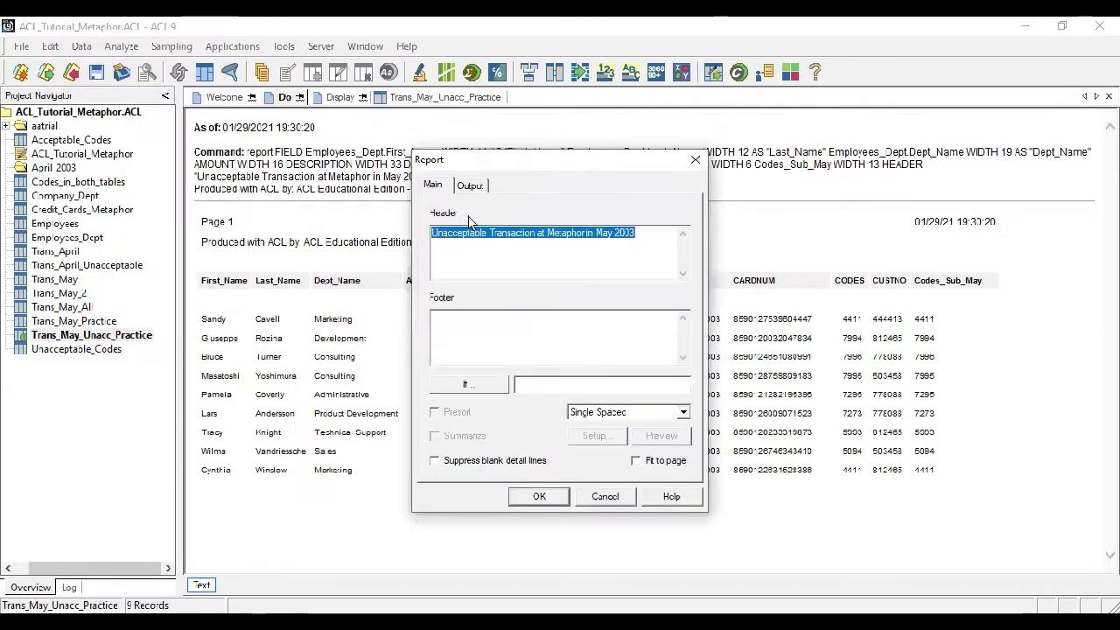
click(470, 184)
click(569, 244)
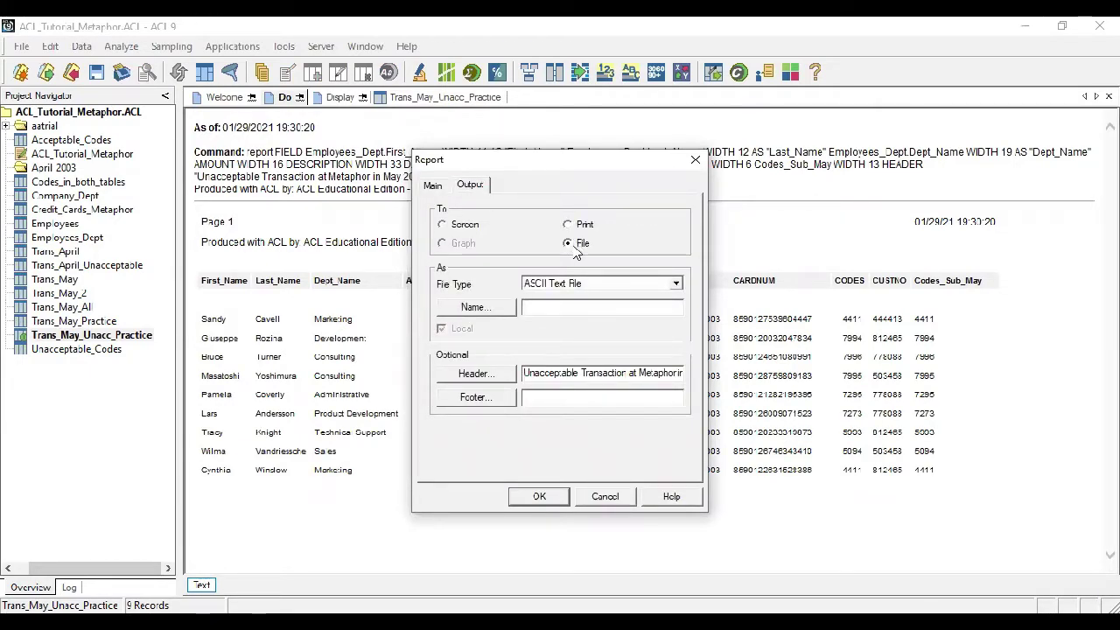
click(584, 285)
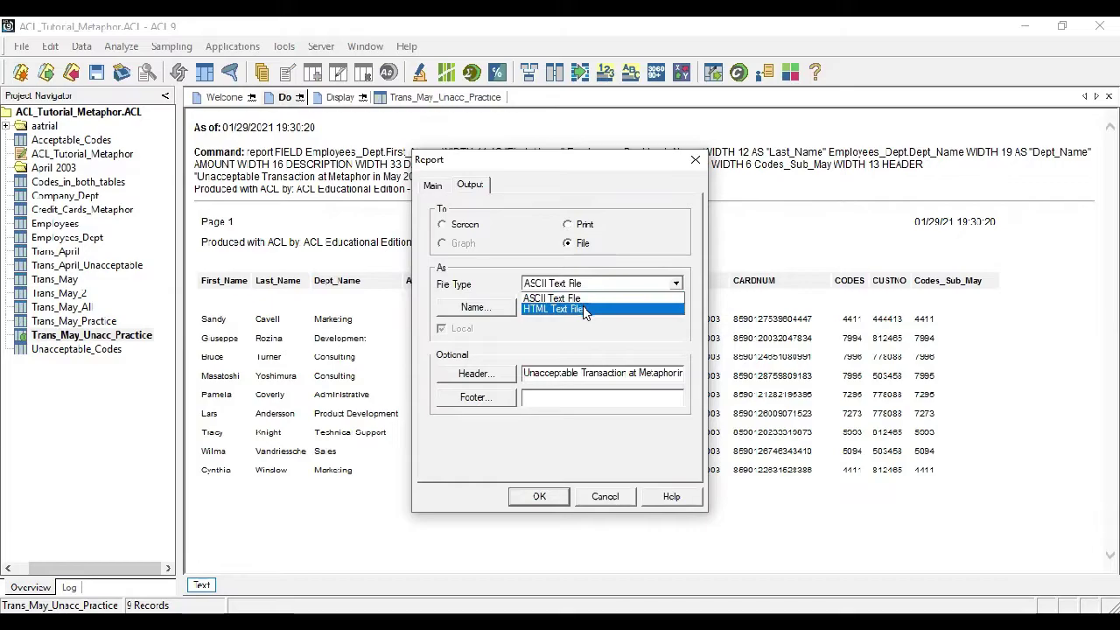
click(584, 310)
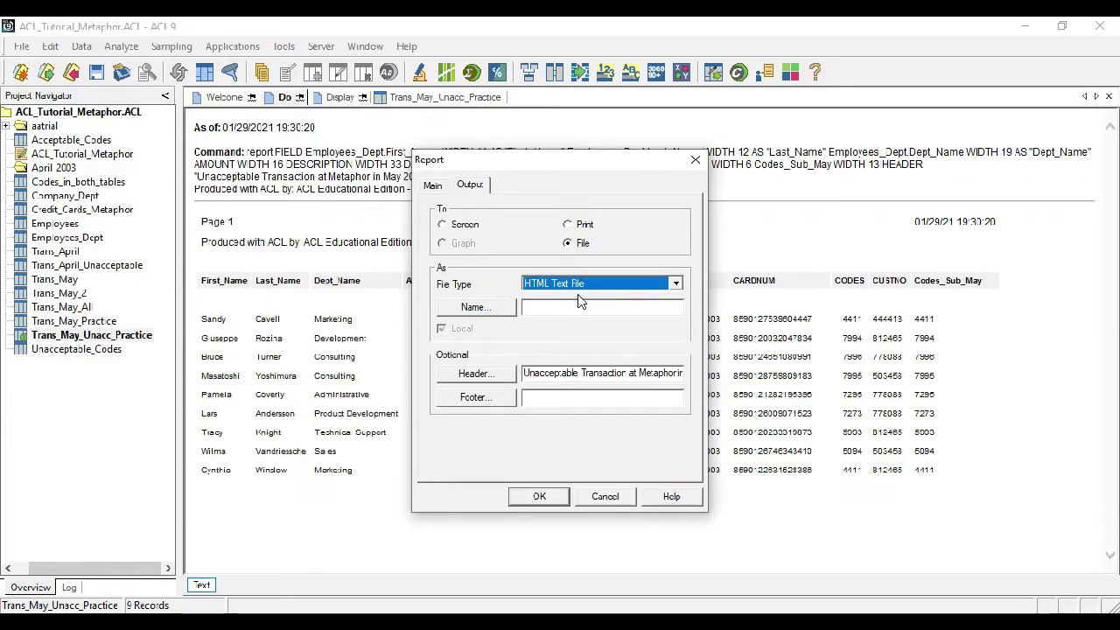
click(539, 497)
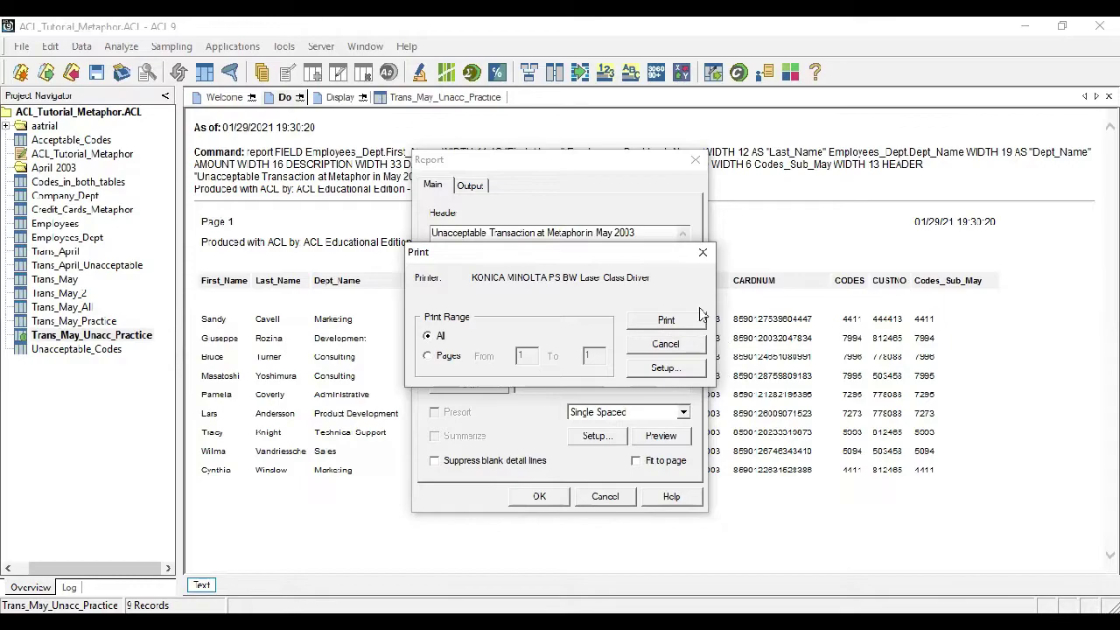
click(692, 353)
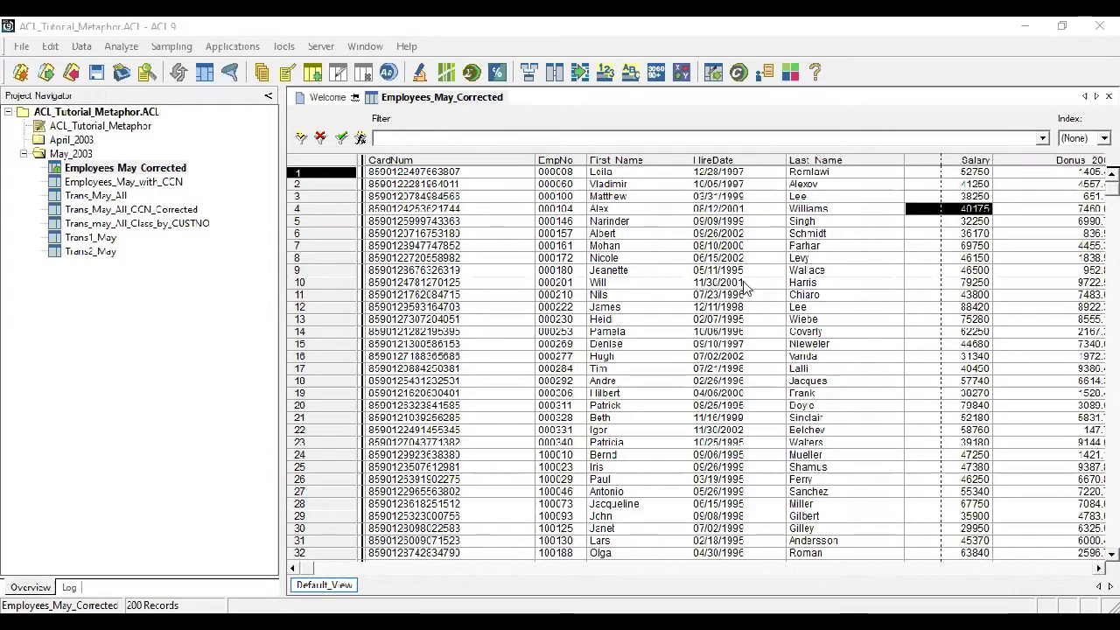
Examine the table layout of Employees_May_Corrected, checking each field's category, length, decimals and data type, especially for Salary
click(974, 165)
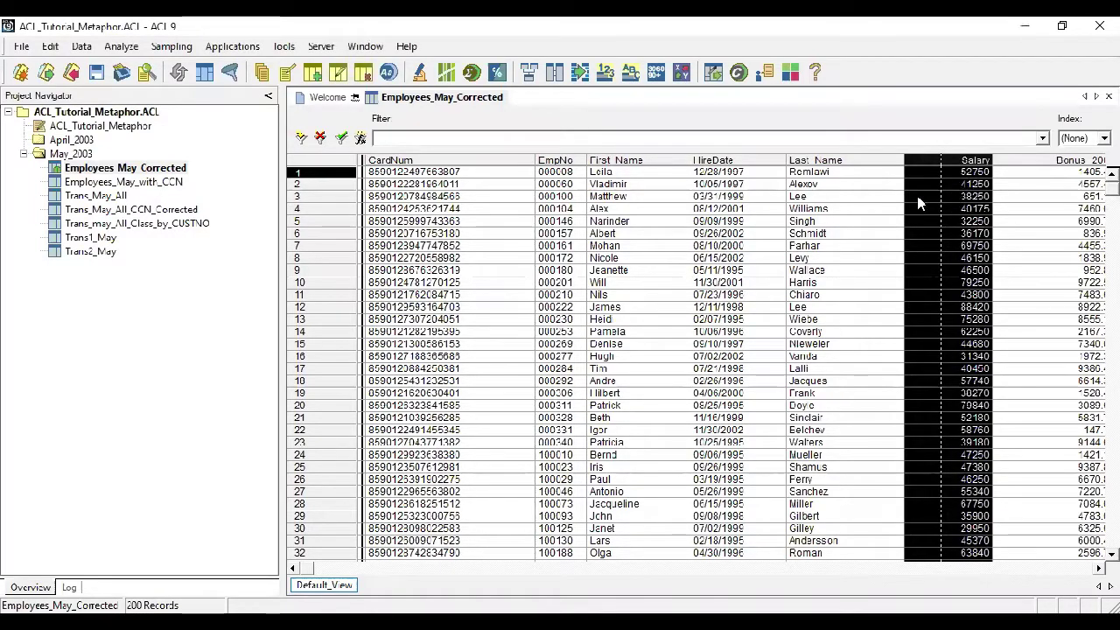
click(49, 46)
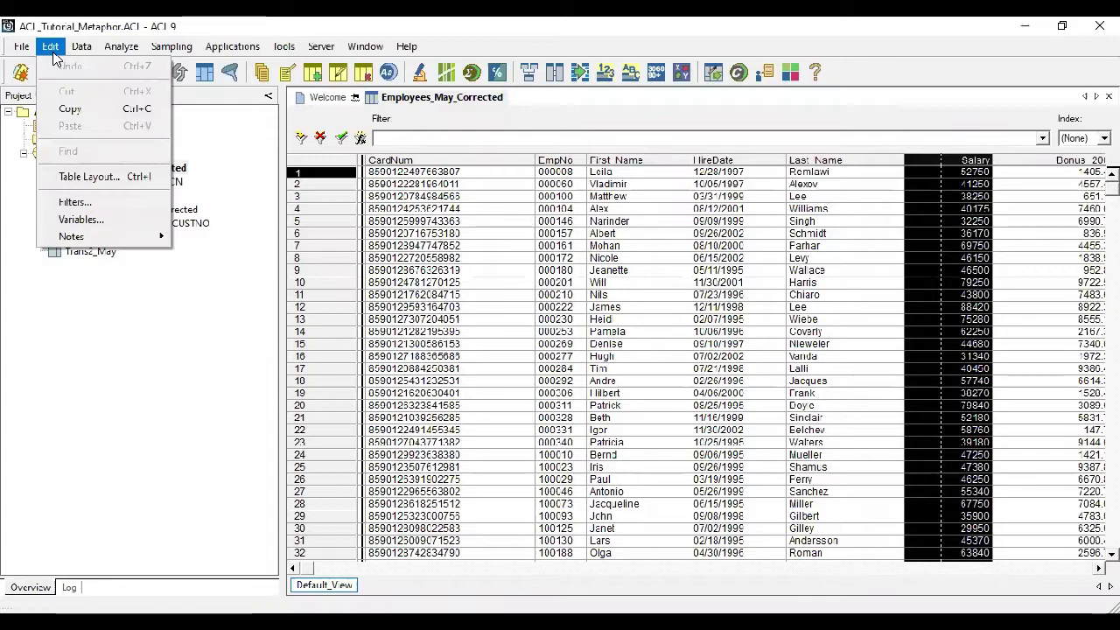
click(90, 182)
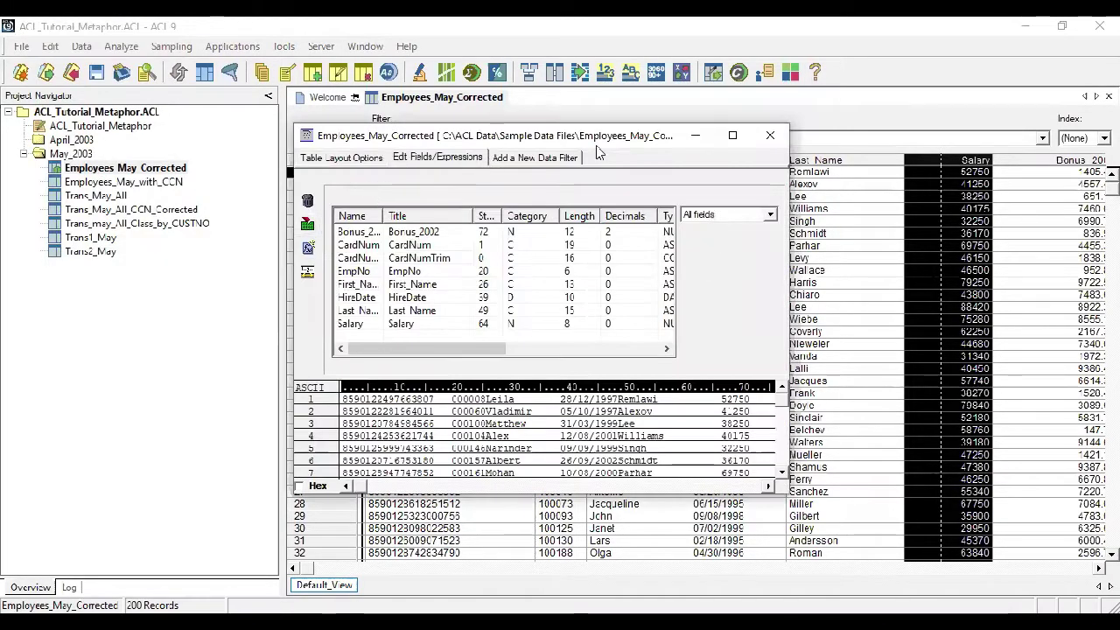
drag(624, 138, 698, 123)
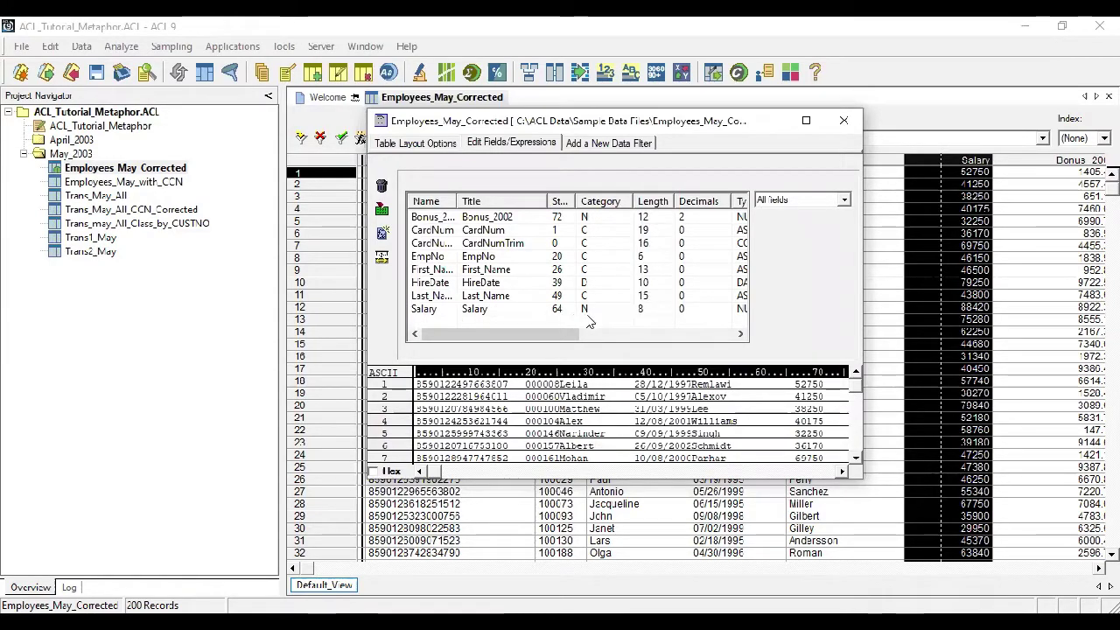
drag(572, 342, 667, 346)
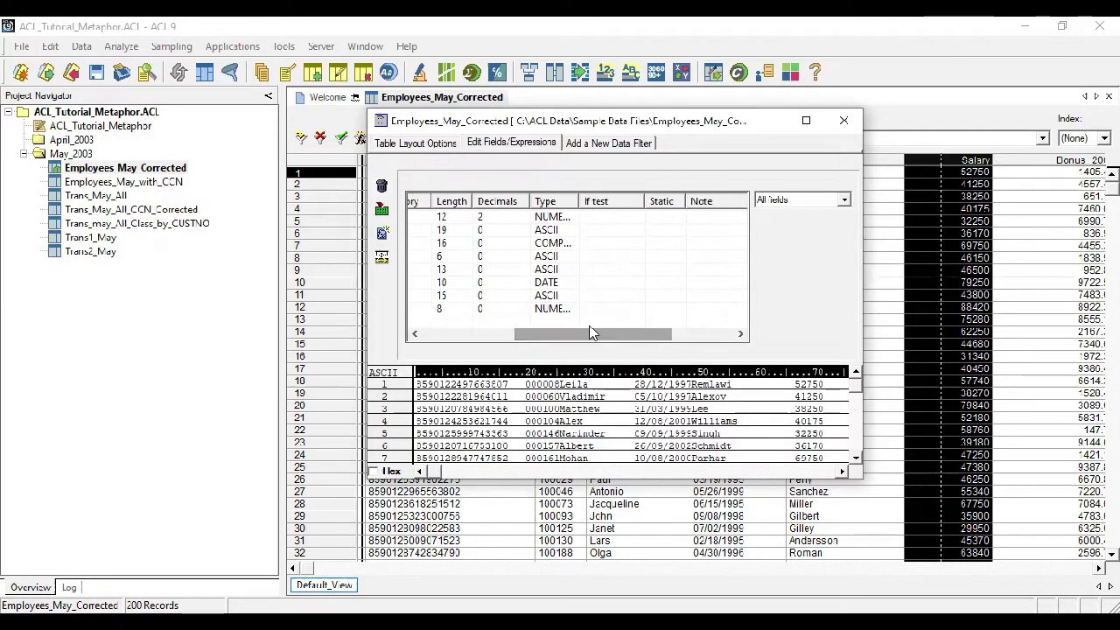
drag(589, 341, 503, 340)
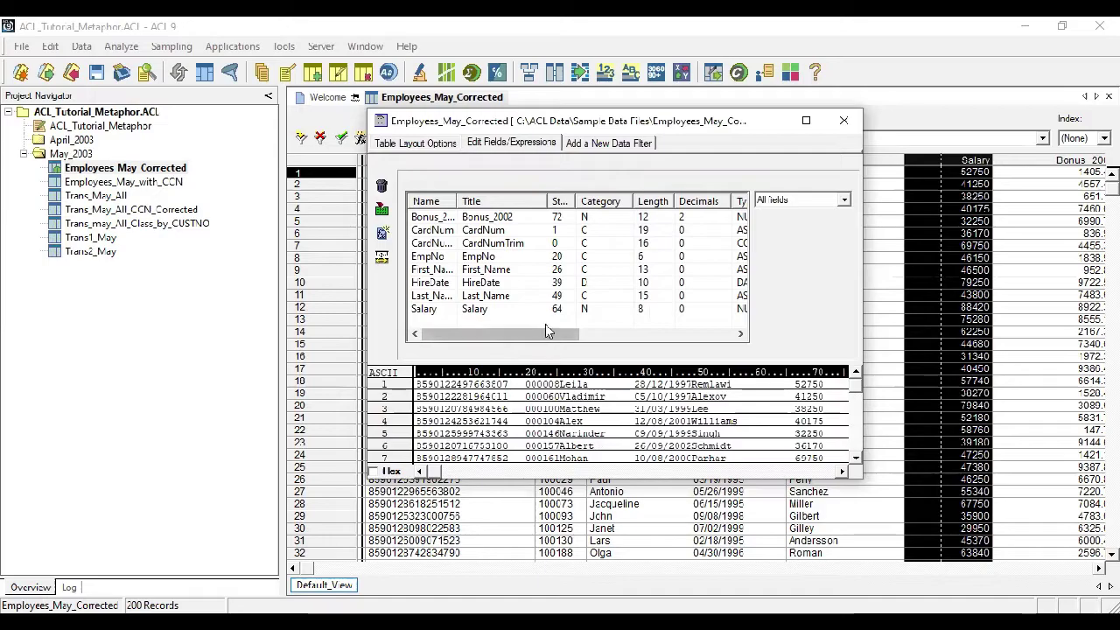
drag(544, 339, 660, 344)
click(472, 344)
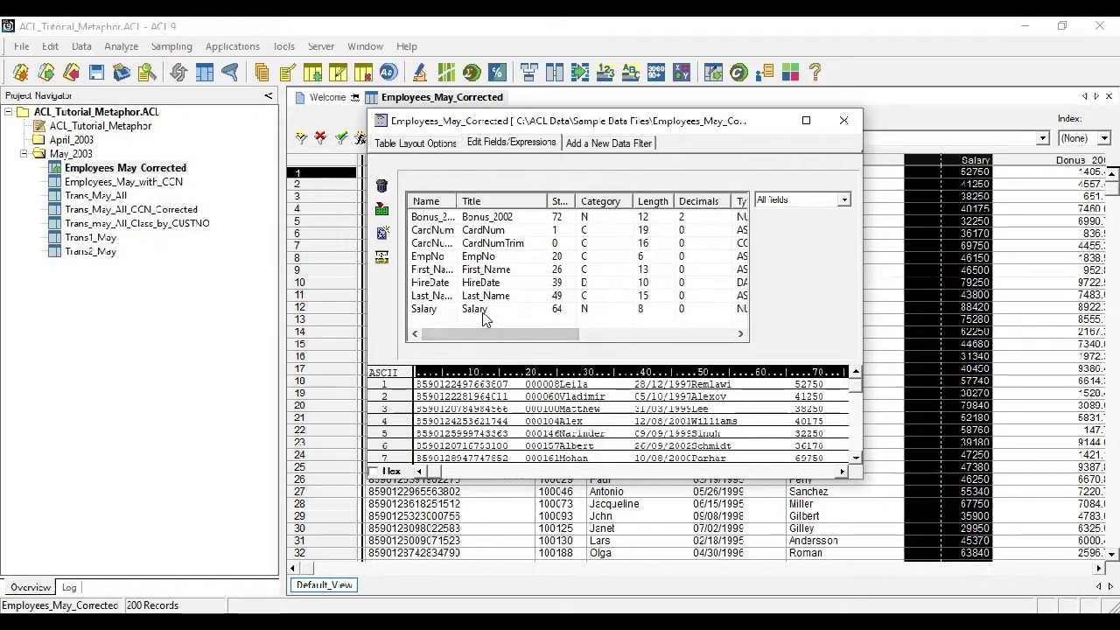
Inspect the Salary field's definition and its available data types, discard any edits, and close the table layout
double_click(487, 311)
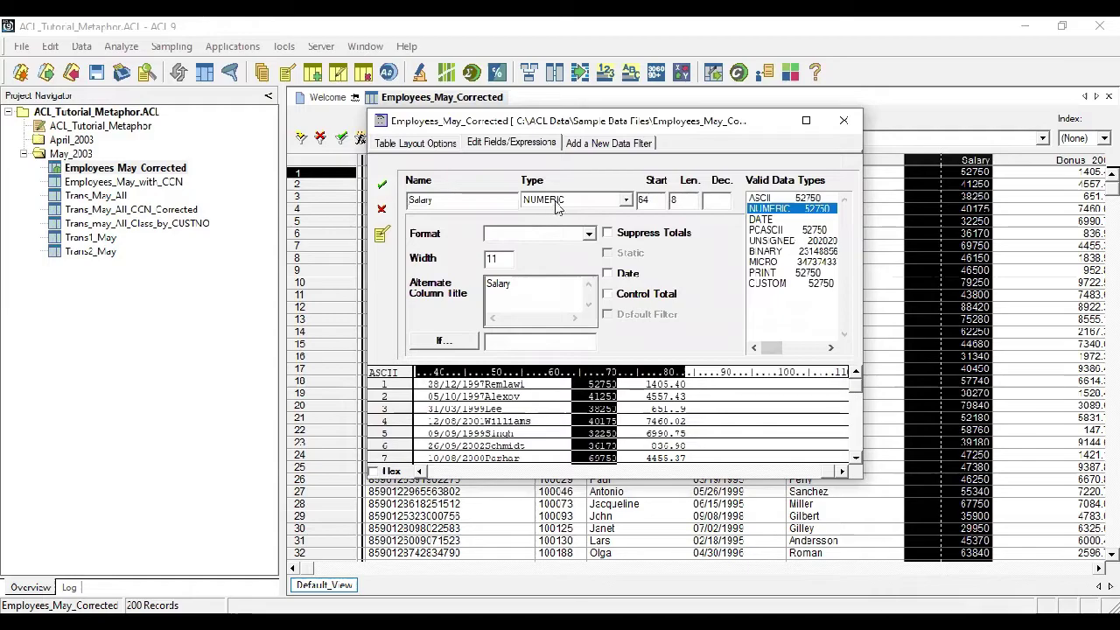
click(627, 200)
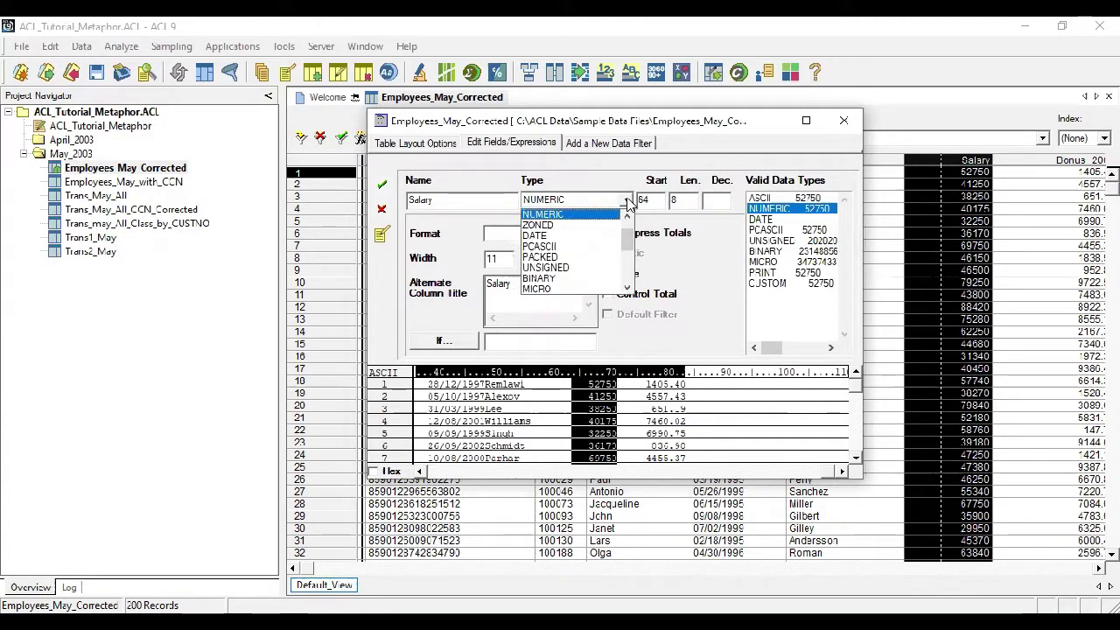
click(627, 200)
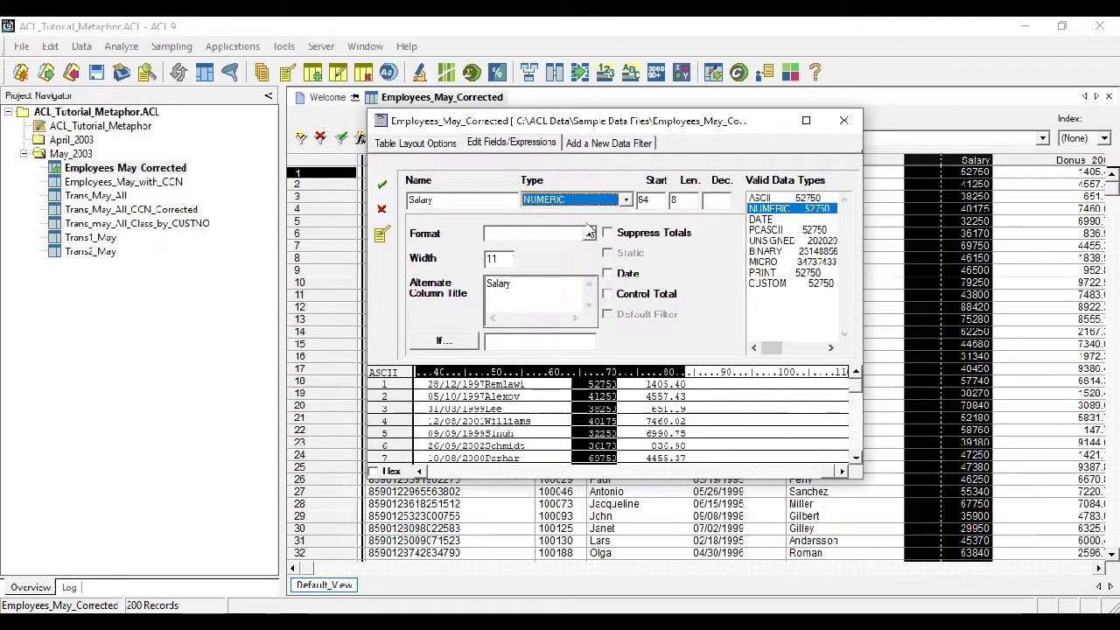
click(382, 217)
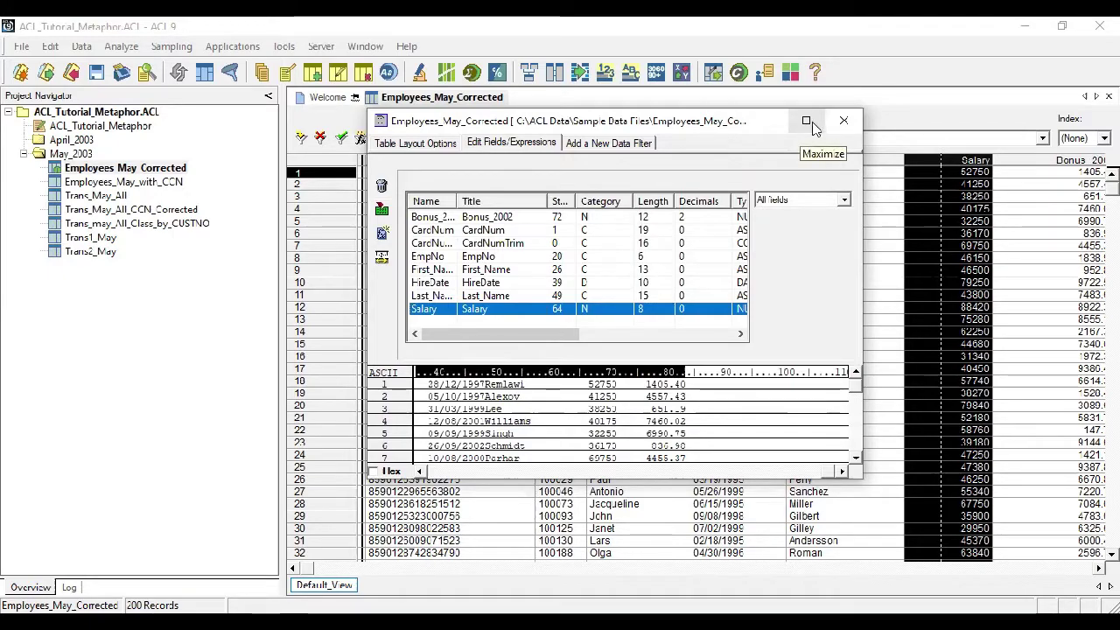
click(844, 122)
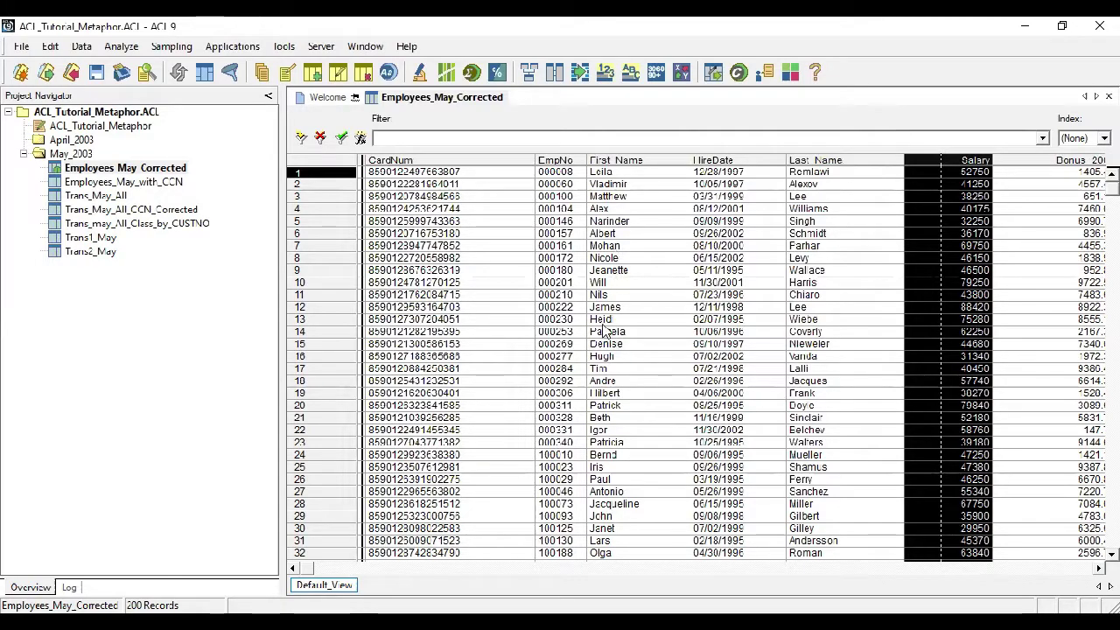
Change the EmpNo column's contents to the expression ALLTRIM(EmpNo) in the Employees_May_Corrected view
click(557, 161)
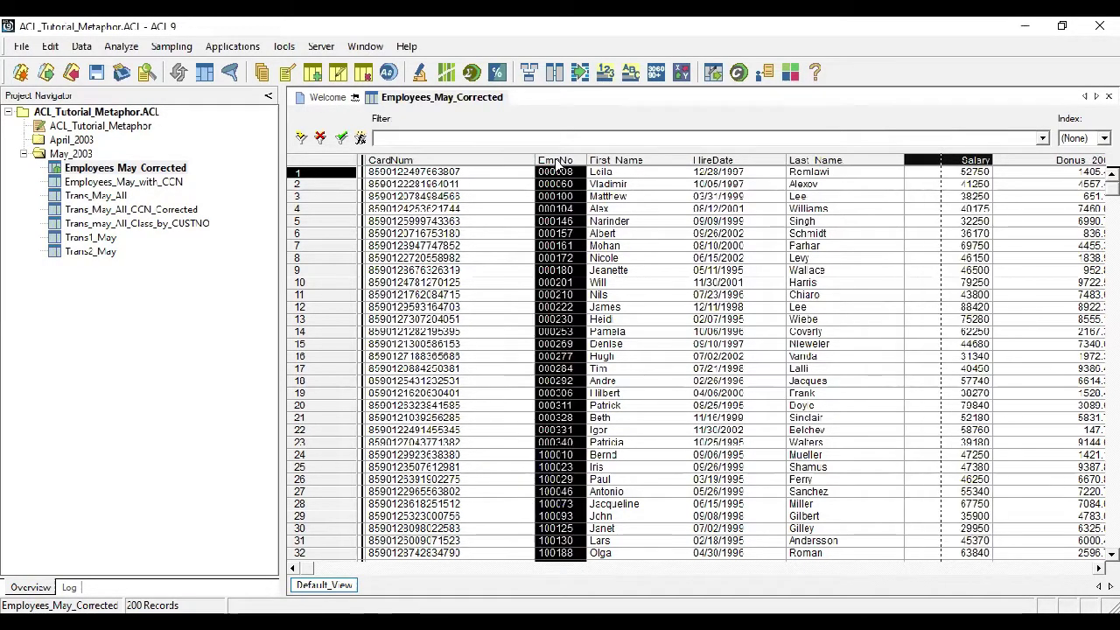
double_click(557, 164)
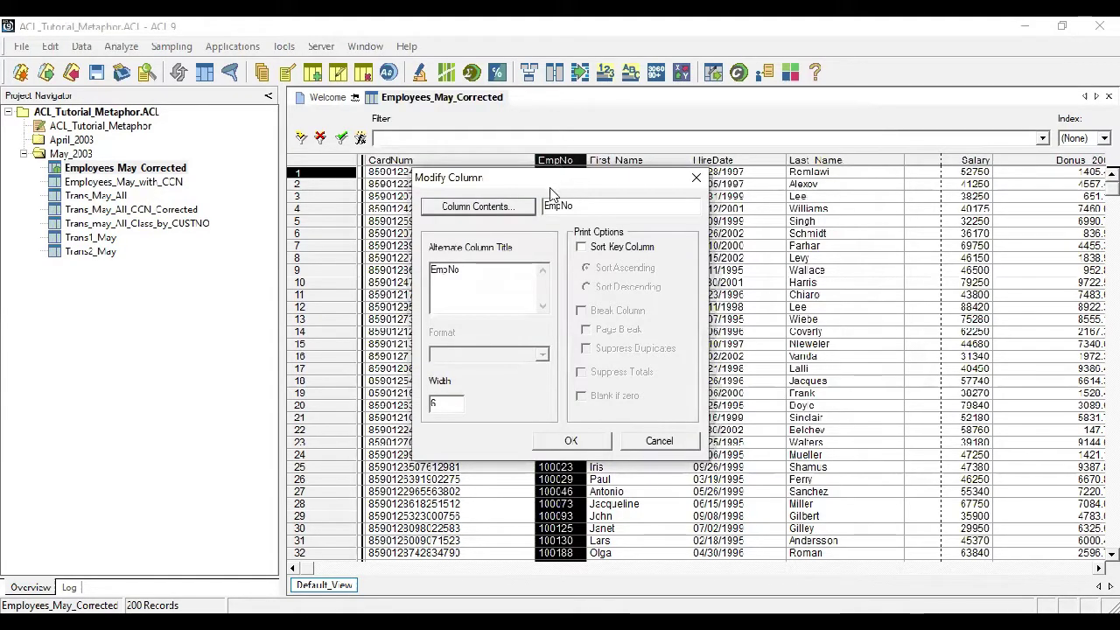
click(506, 208)
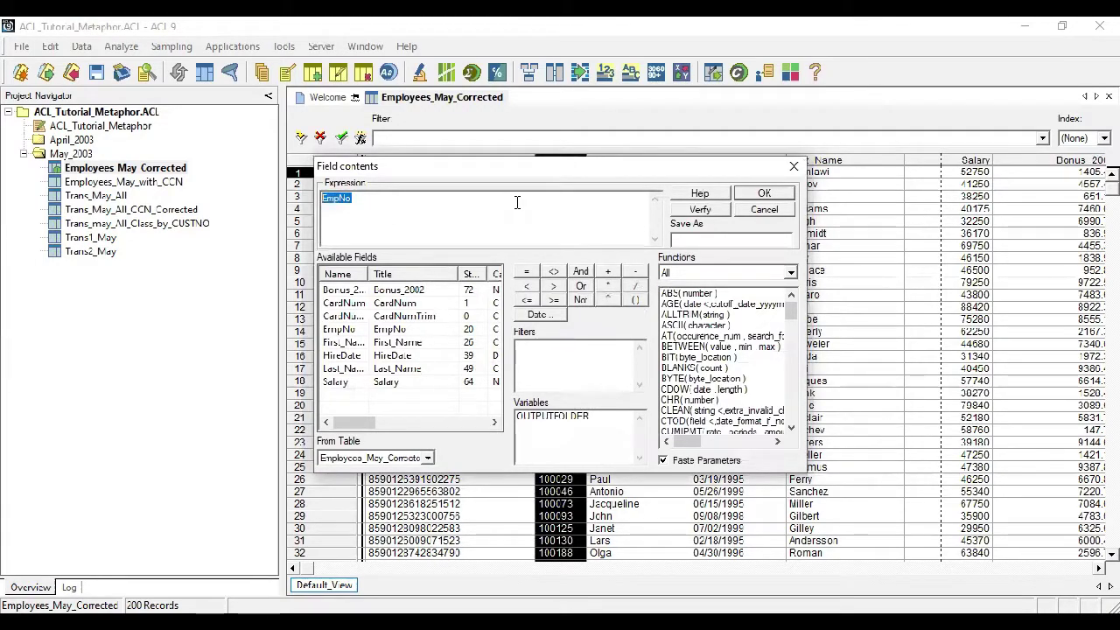
text(ALLTRIM()
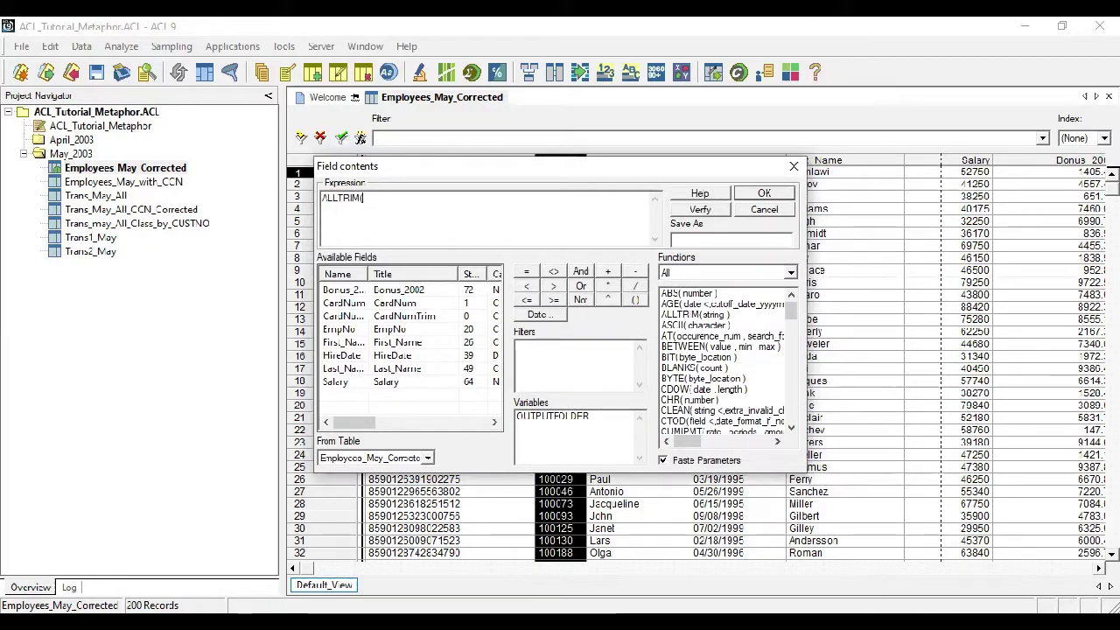
double_click(359, 329)
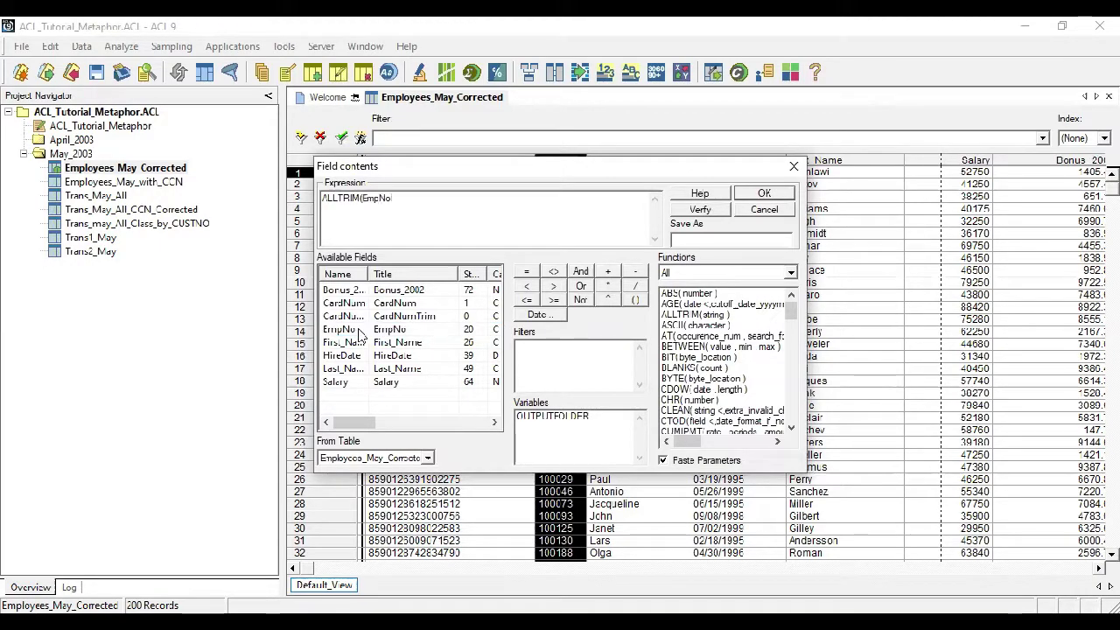
text())
click(762, 196)
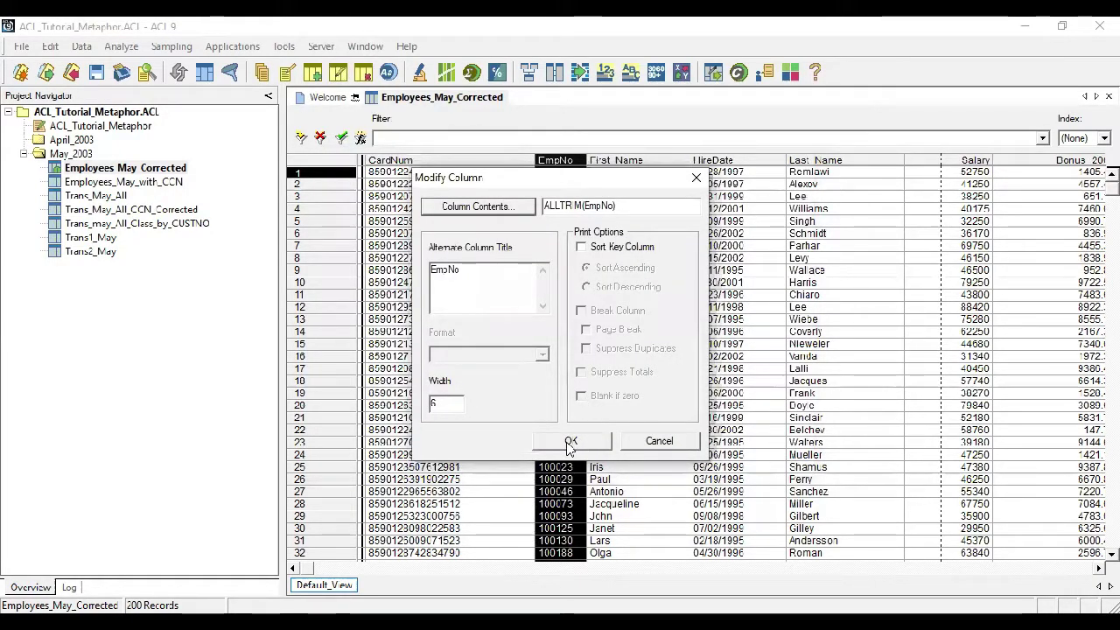
click(570, 443)
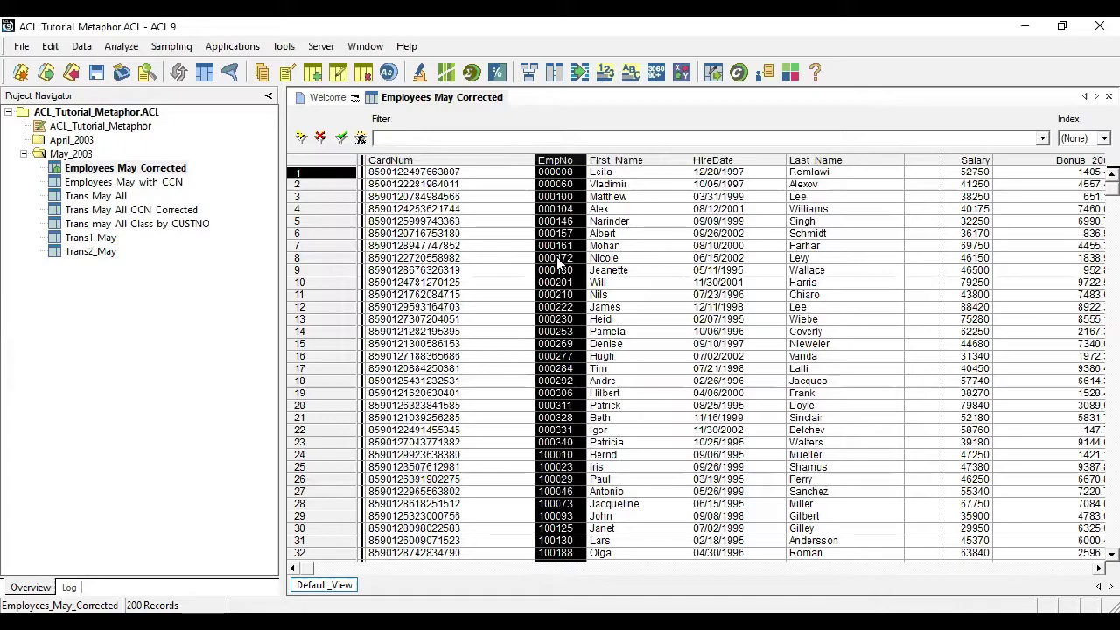
click(557, 259)
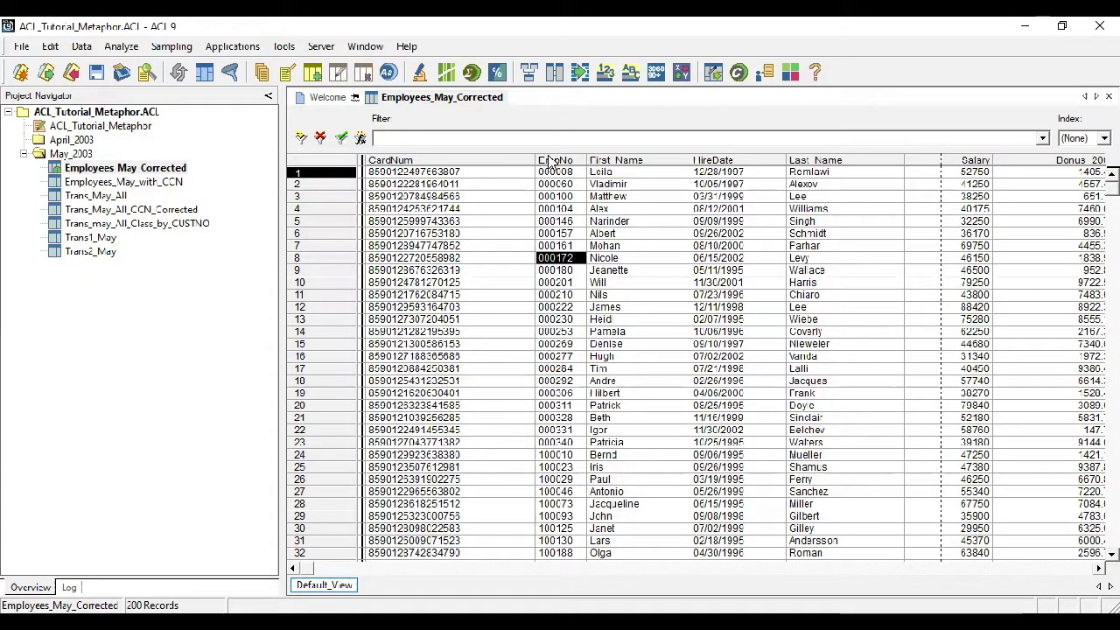
click(557, 160)
click(568, 221)
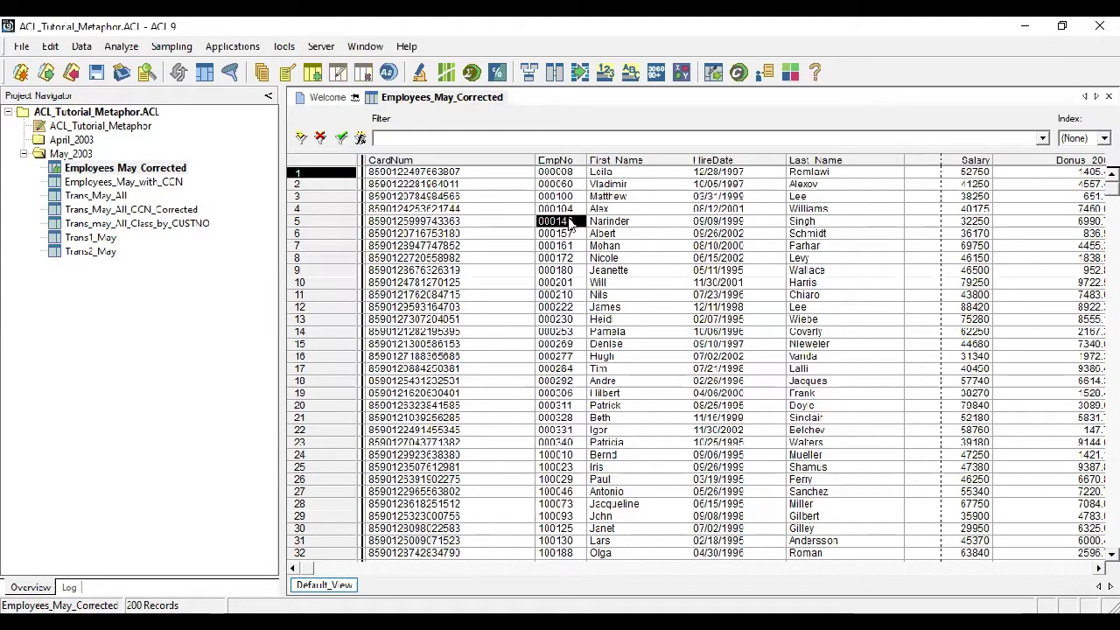